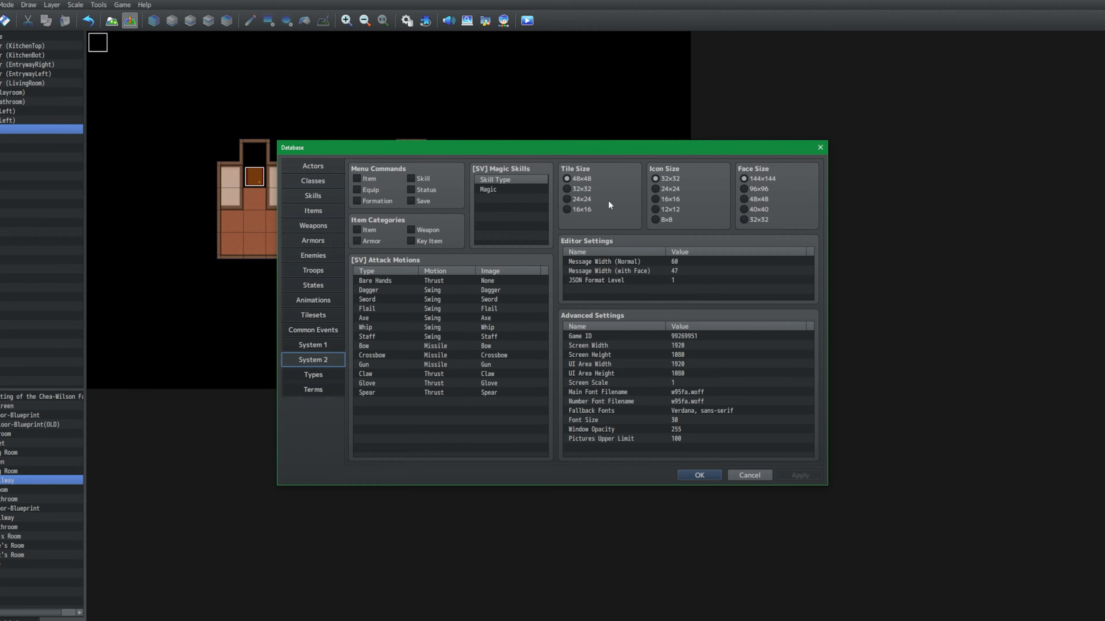
Confirm the 48×48 tile size in the database and check the hallway map in map-editing mode.
left_click(584, 199)
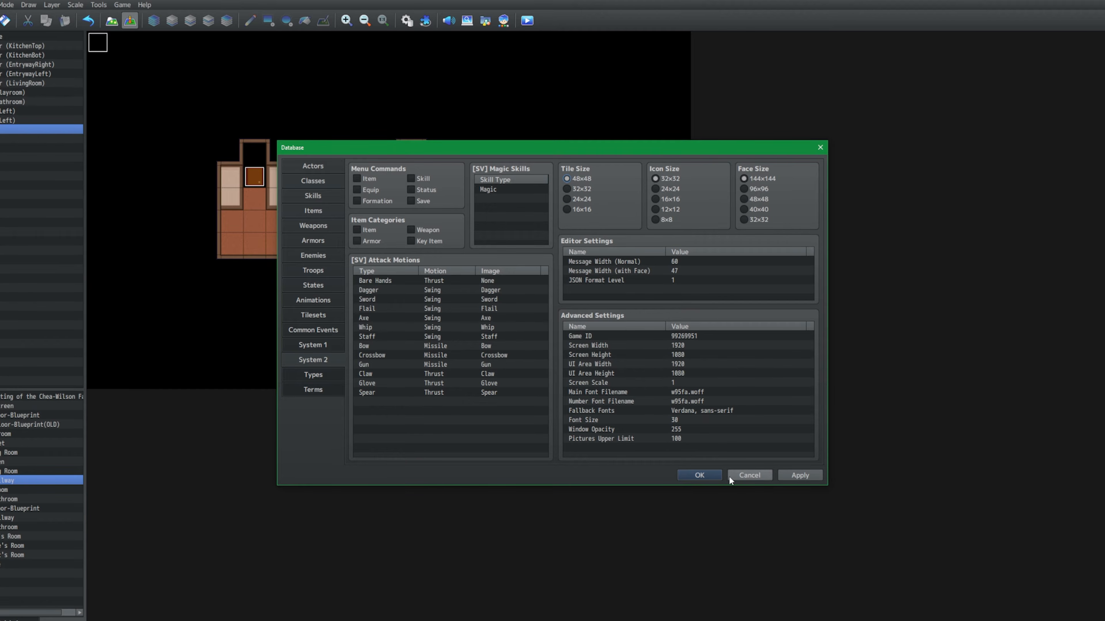
left_click(706, 476)
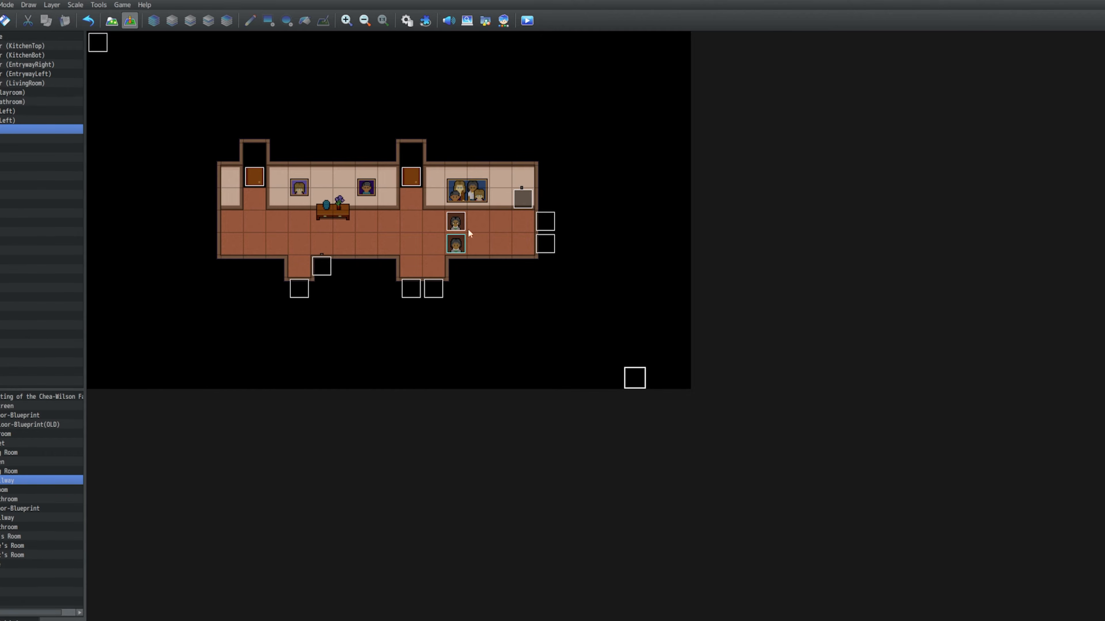
left_click(104, 24)
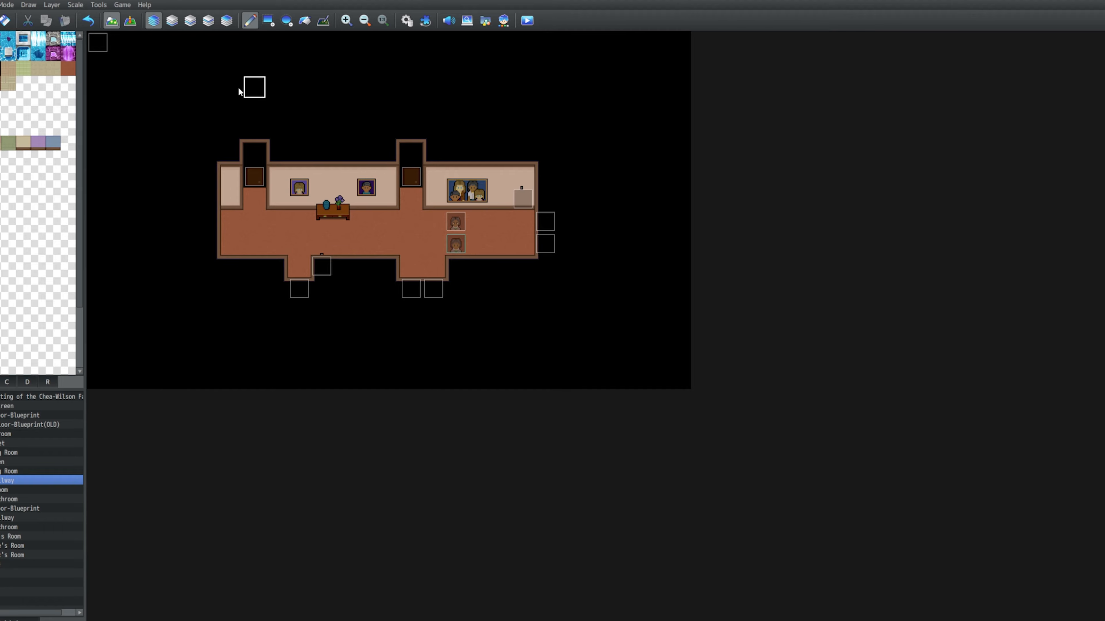
left_click(130, 20)
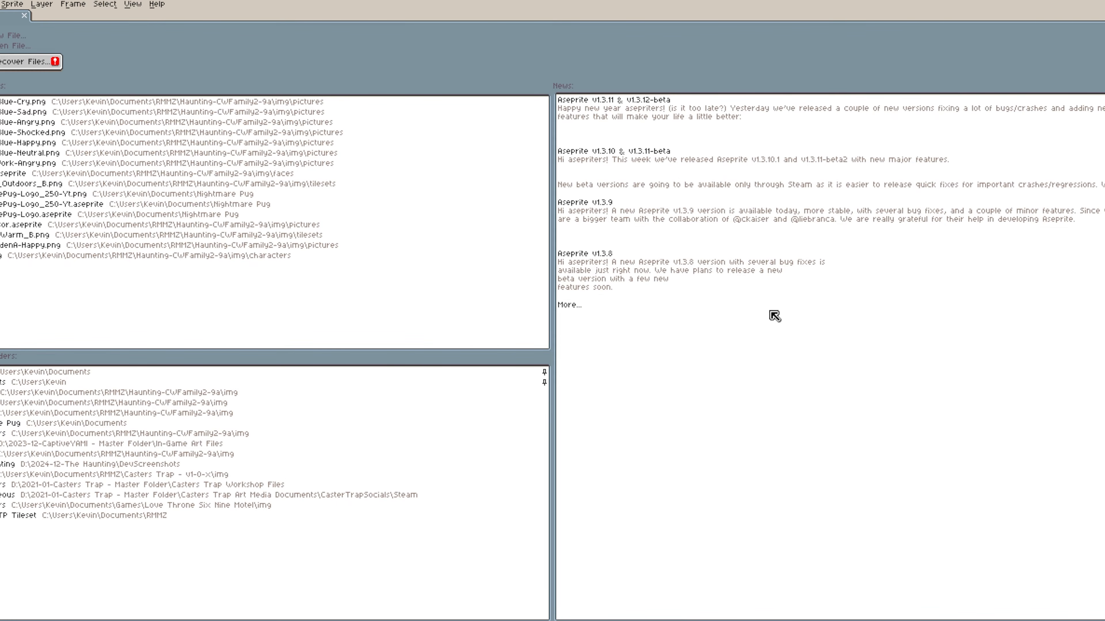
In Aseprite, start a new sprite and set its width and height to 24 px, half the 48 px tile size.
key("ctrl+n")
type("48")
key("Tab")
type("48")
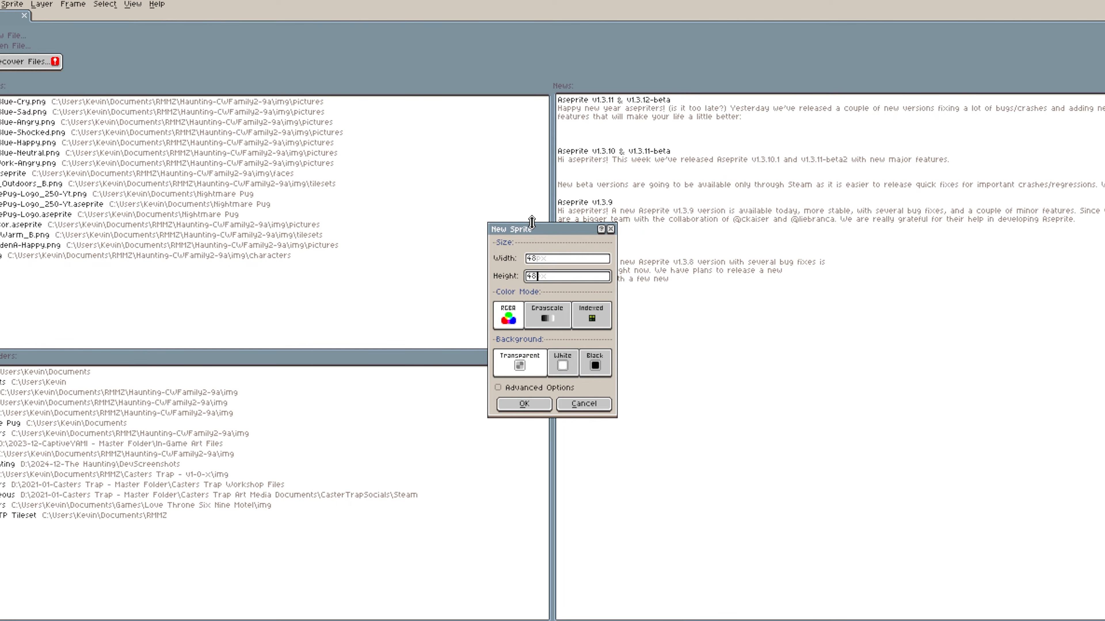
left_click(566, 260)
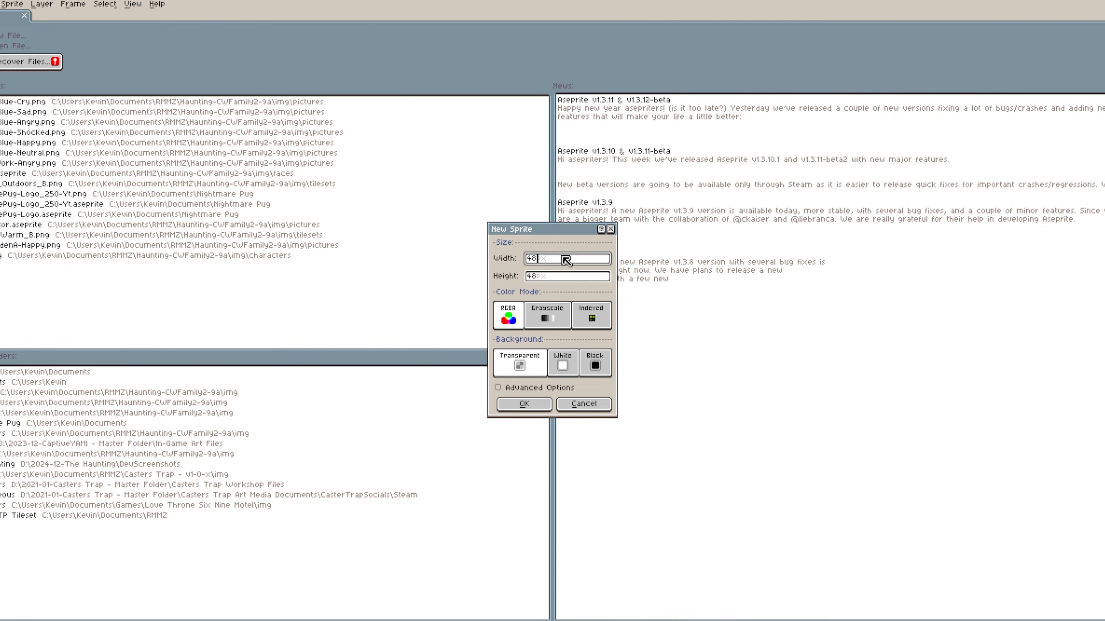
type("/2")
left_click(571, 279)
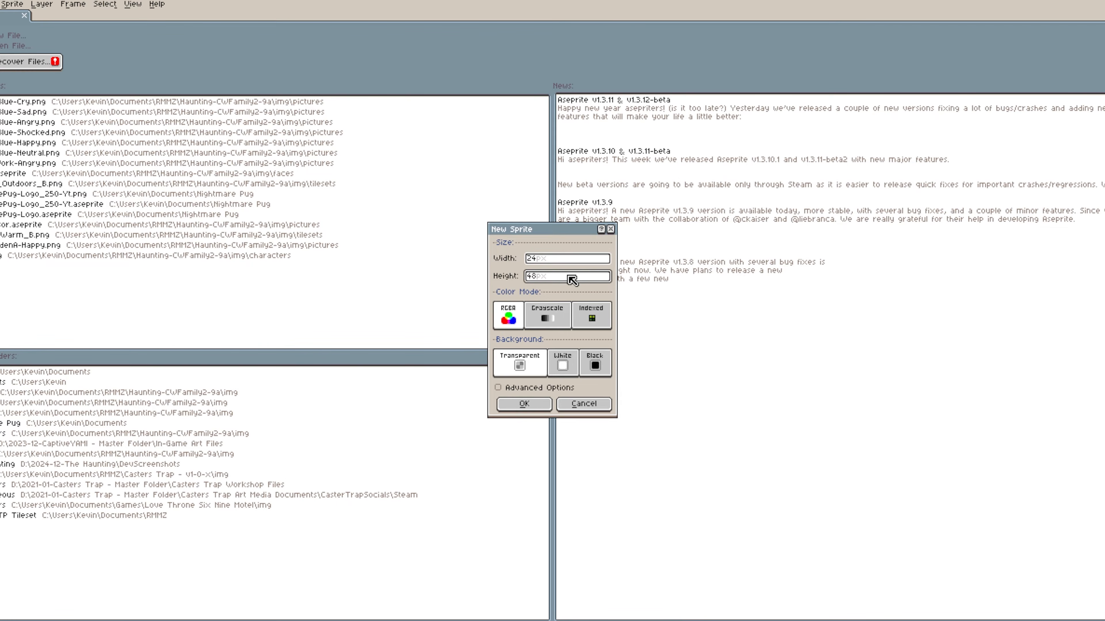
type("/2")
Multiply the sprite's width by 3 and its height by 4, and create the 72 × 96 px transparent sprite.
left_click(576, 259)
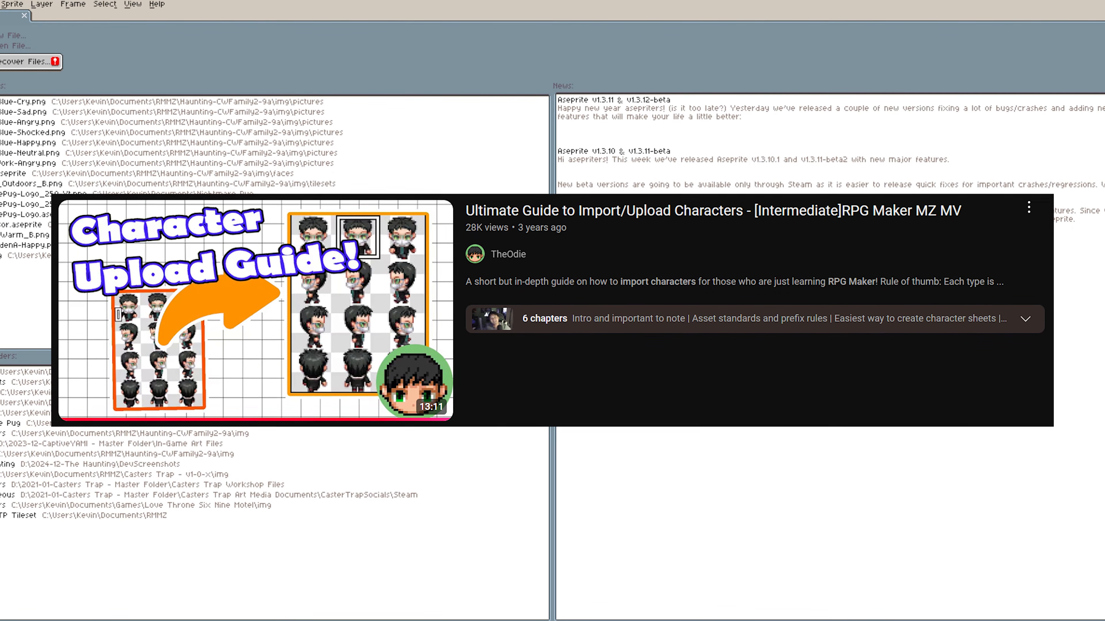
type("*3")
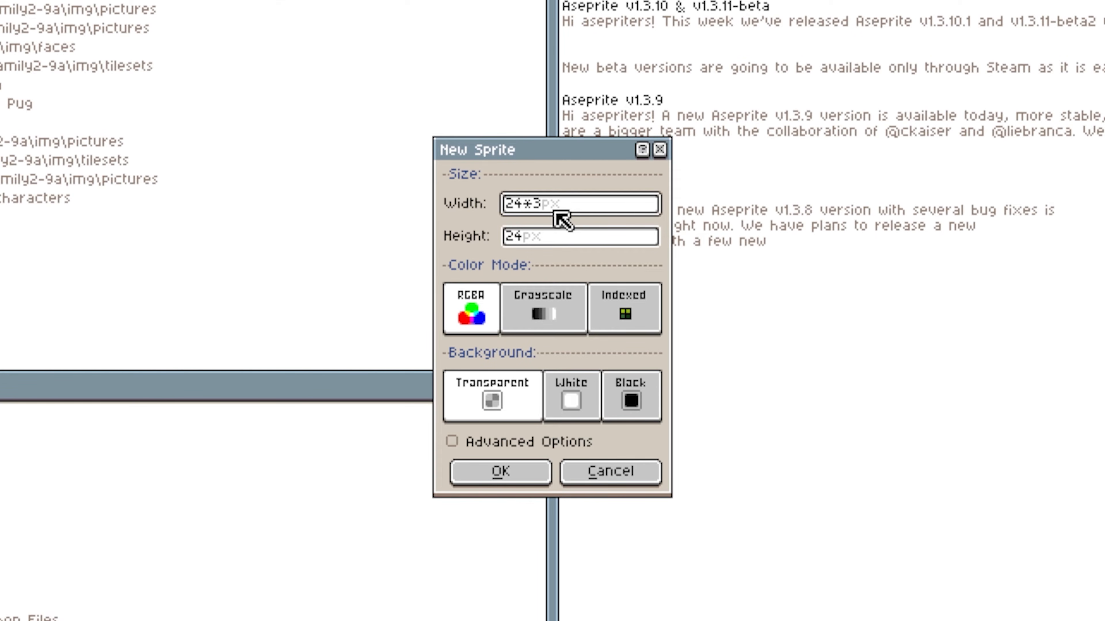
left_click(560, 236)
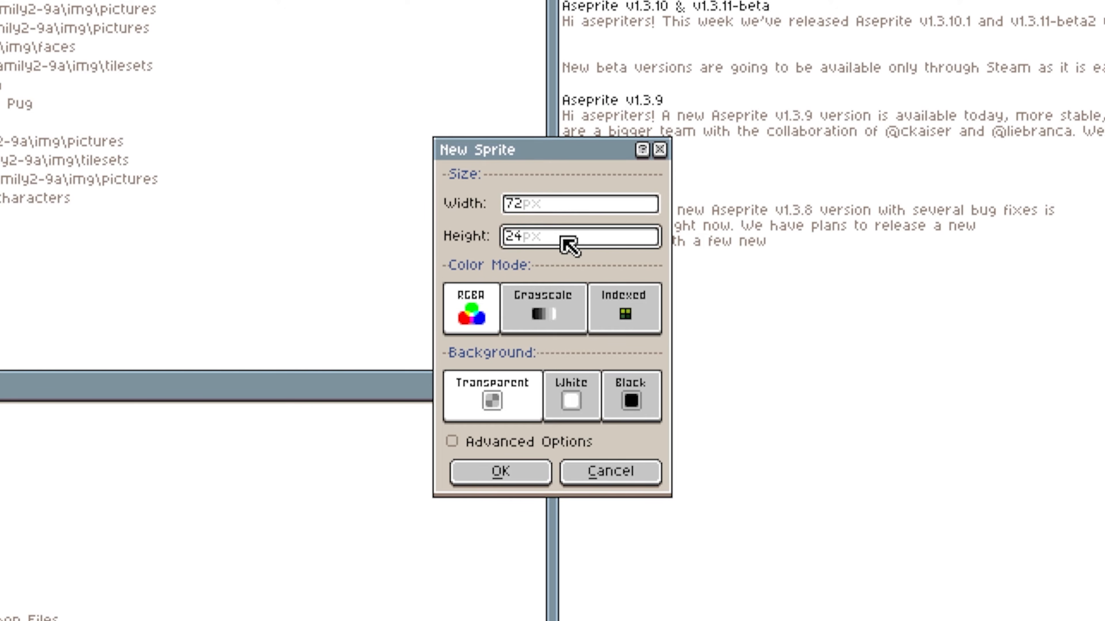
type("*4")
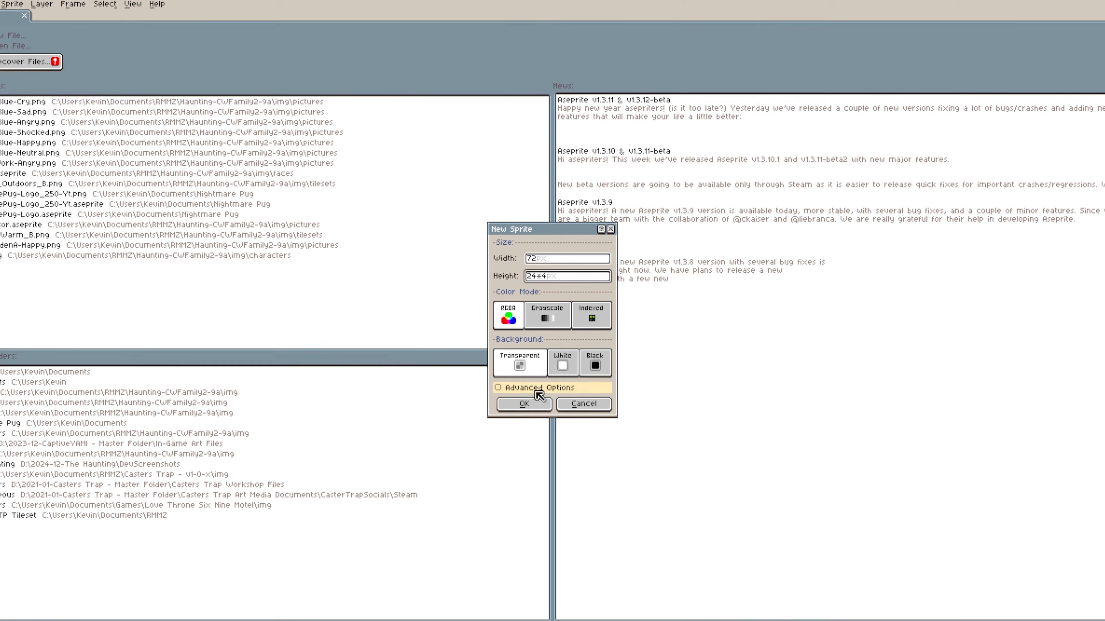
key("Return")
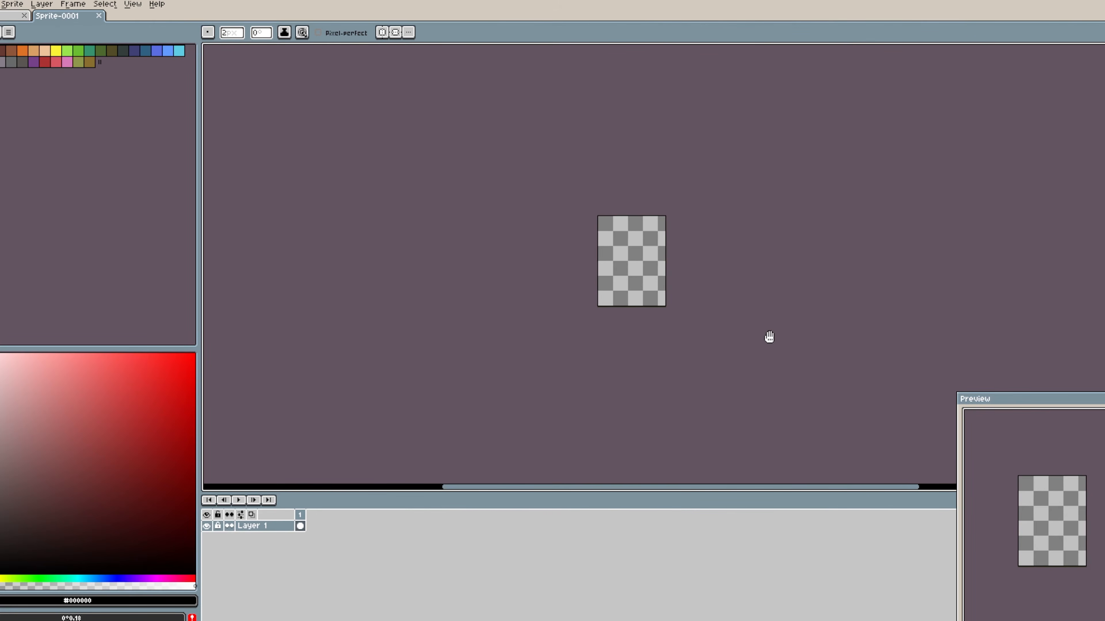
Set the canvas grid to cells 24 px wide and 24 px high.
scroll(769, 338, "up", 3)
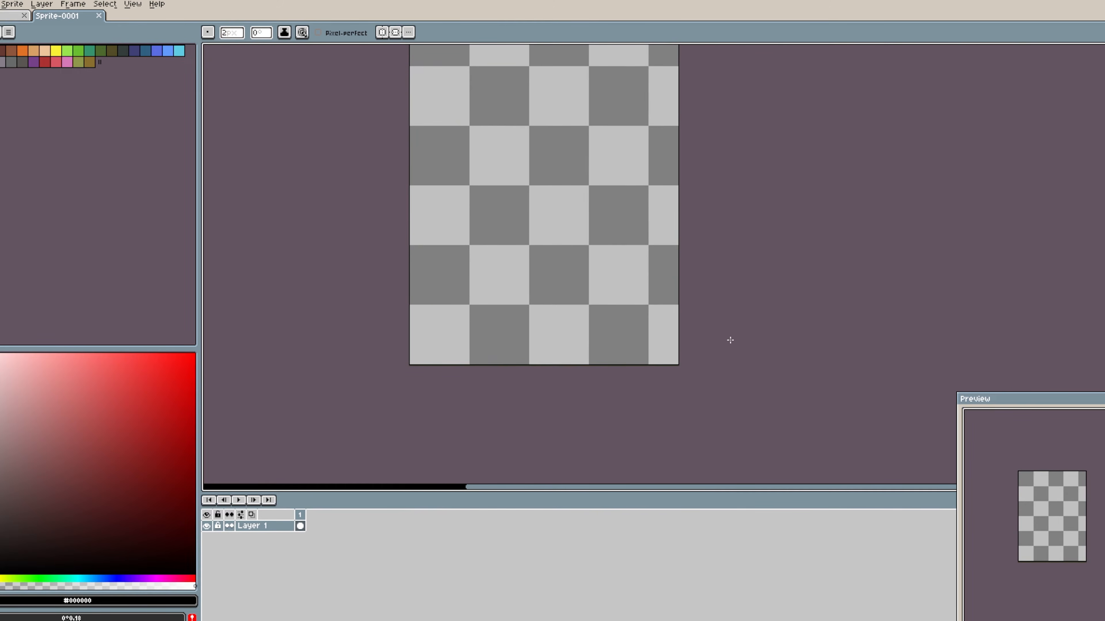
scroll(757, 323, "down", 2)
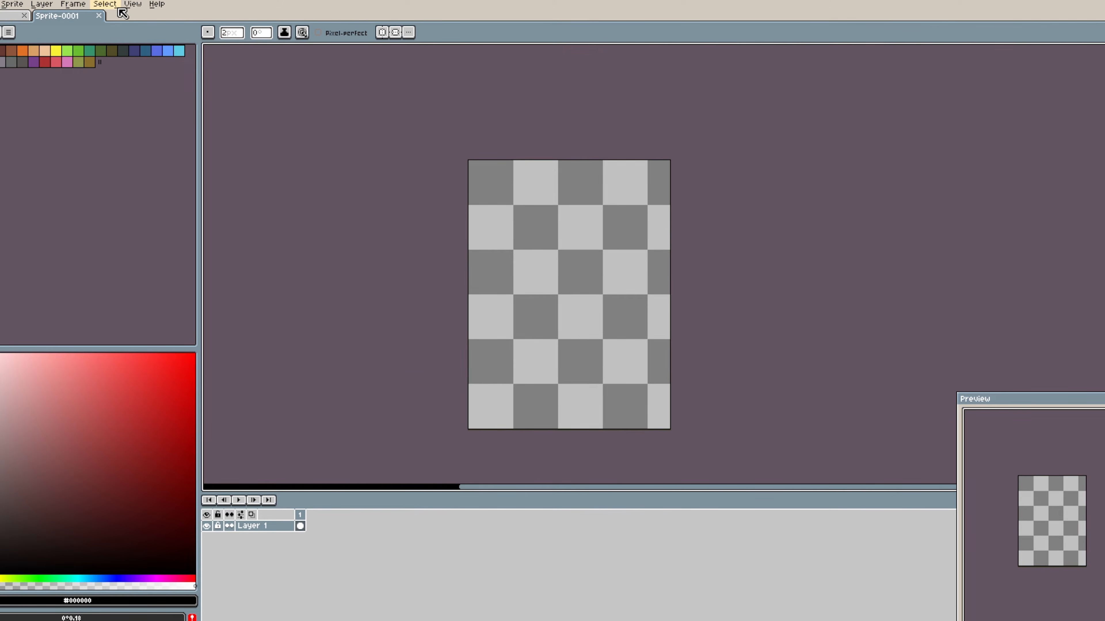
left_click(131, 4)
mouse_move(162, 55)
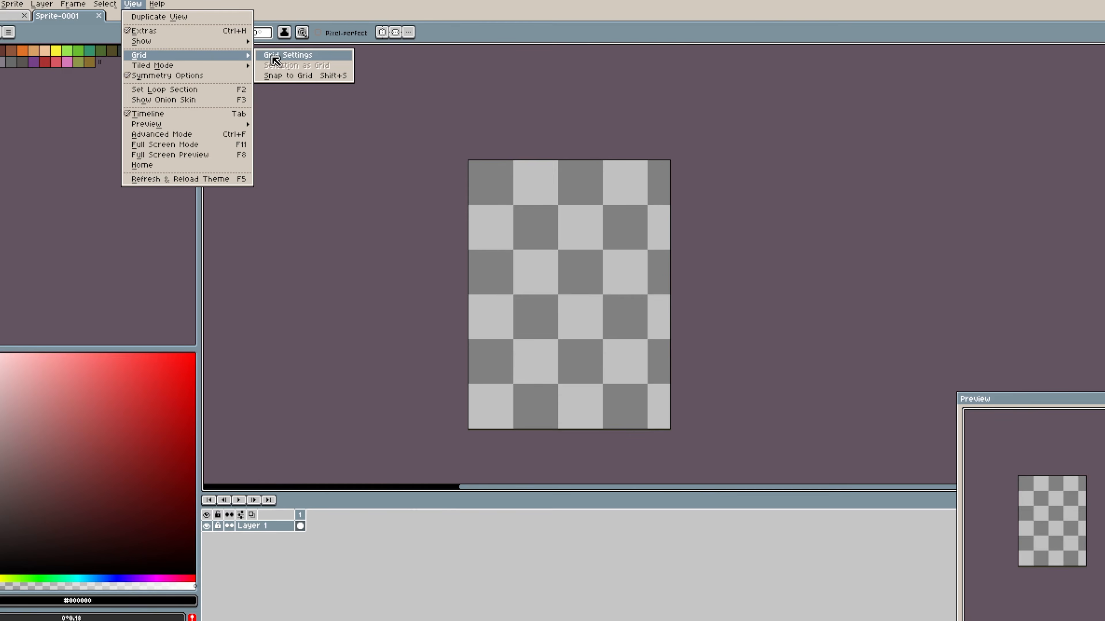
left_click(274, 56)
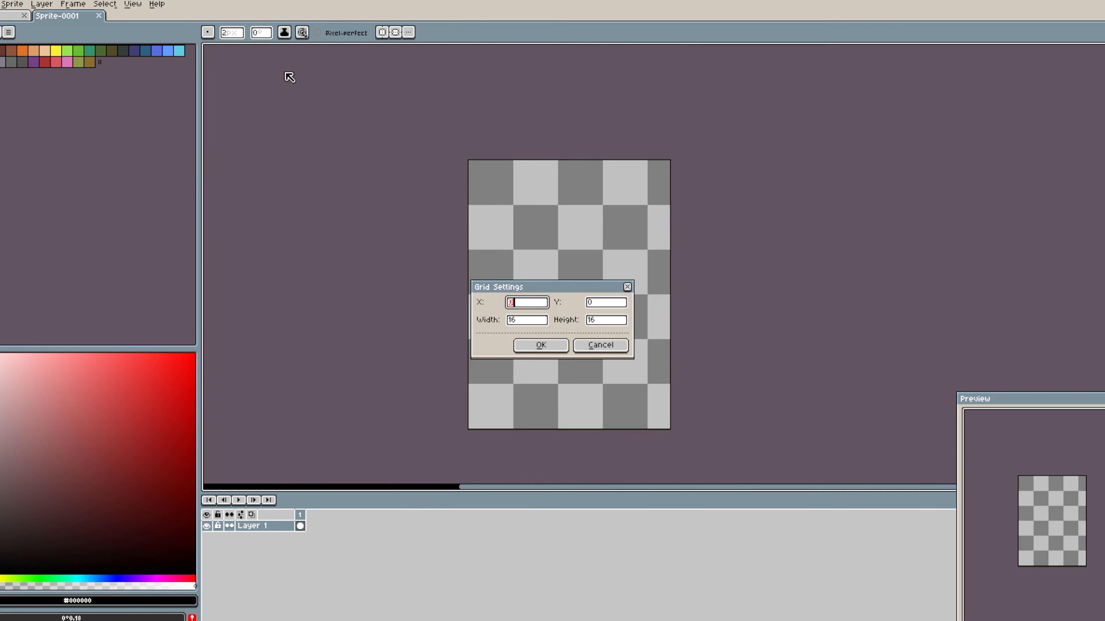
left_click(528, 323)
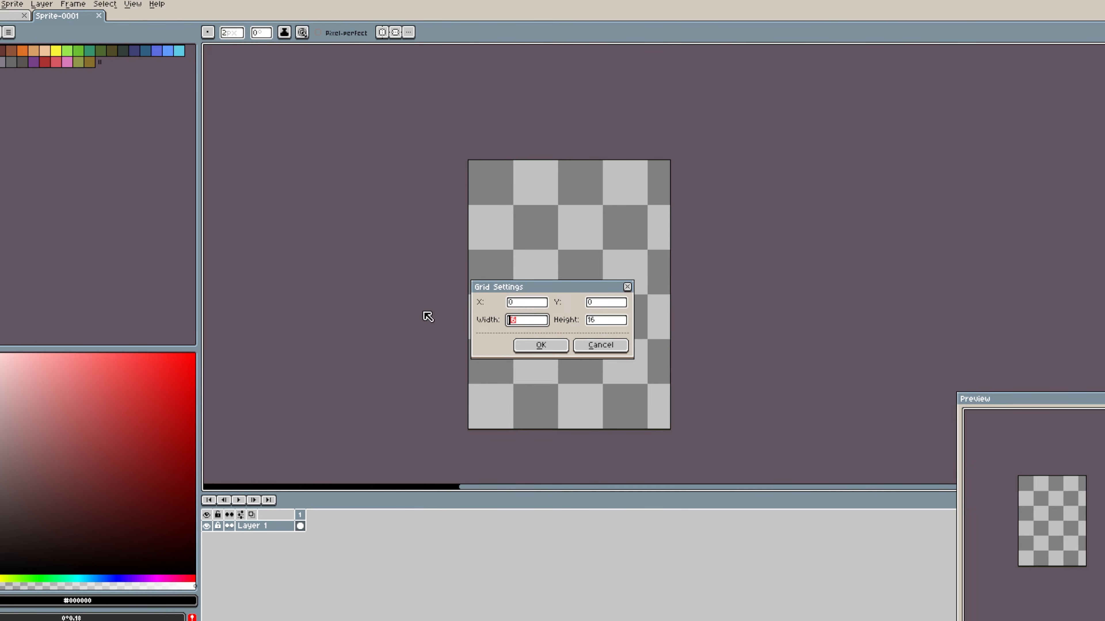
type("24")
key("Tab")
type("24")
left_click(541, 345)
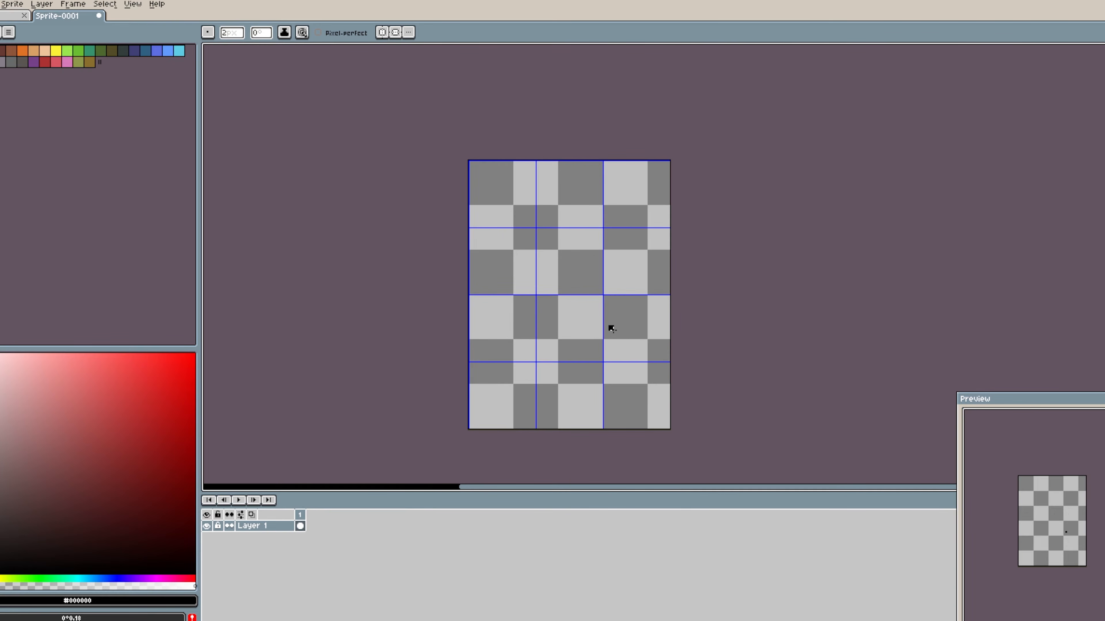
Draw a black stick figure in the middle grid cell of the first row.
scroll(589, 281, "up", 1)
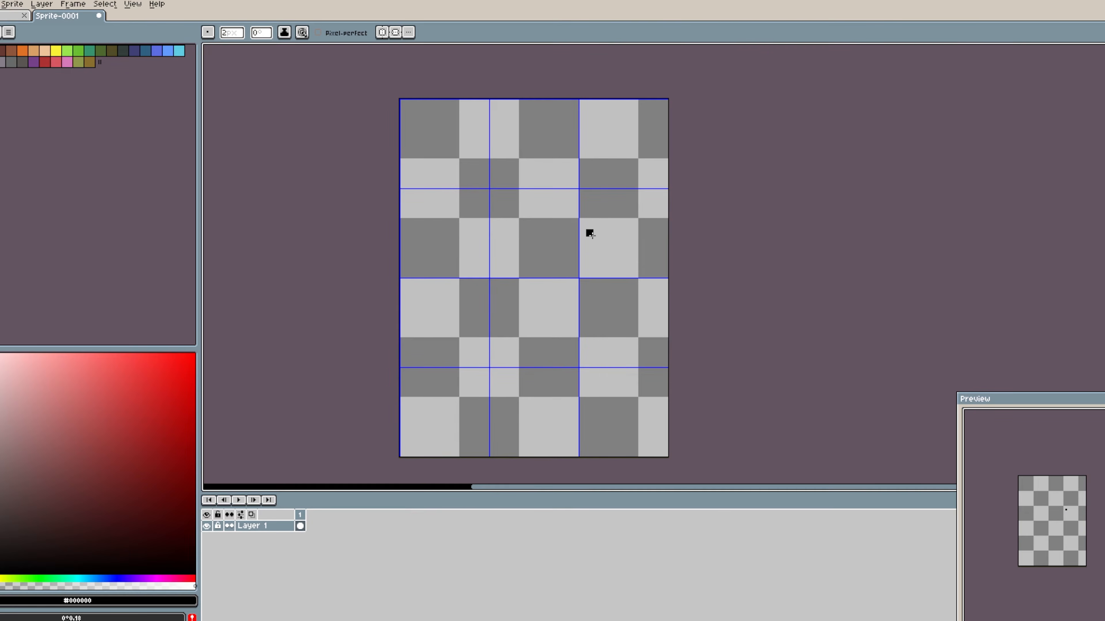
left_click_drag(537, 148, 551, 162)
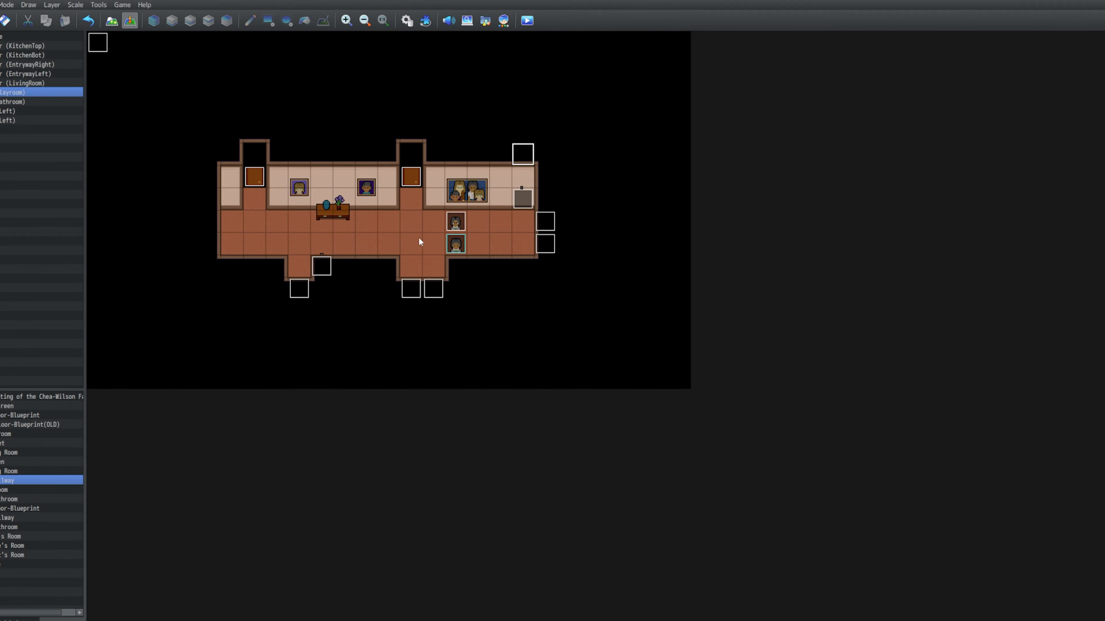
In RPG Maker MZ, create an event on the floor below the hallway's second door, using the $doodledude image's first-row middle frame.
left_click(416, 230)
right_click(413, 229)
key("Escape")
double_click(411, 222)
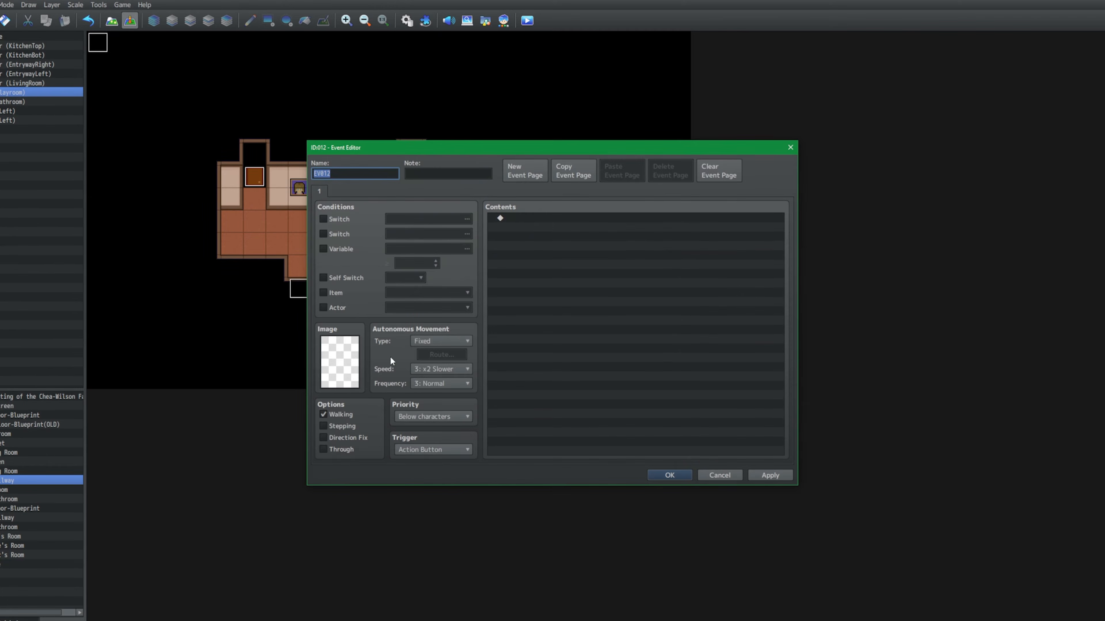
double_click(336, 363)
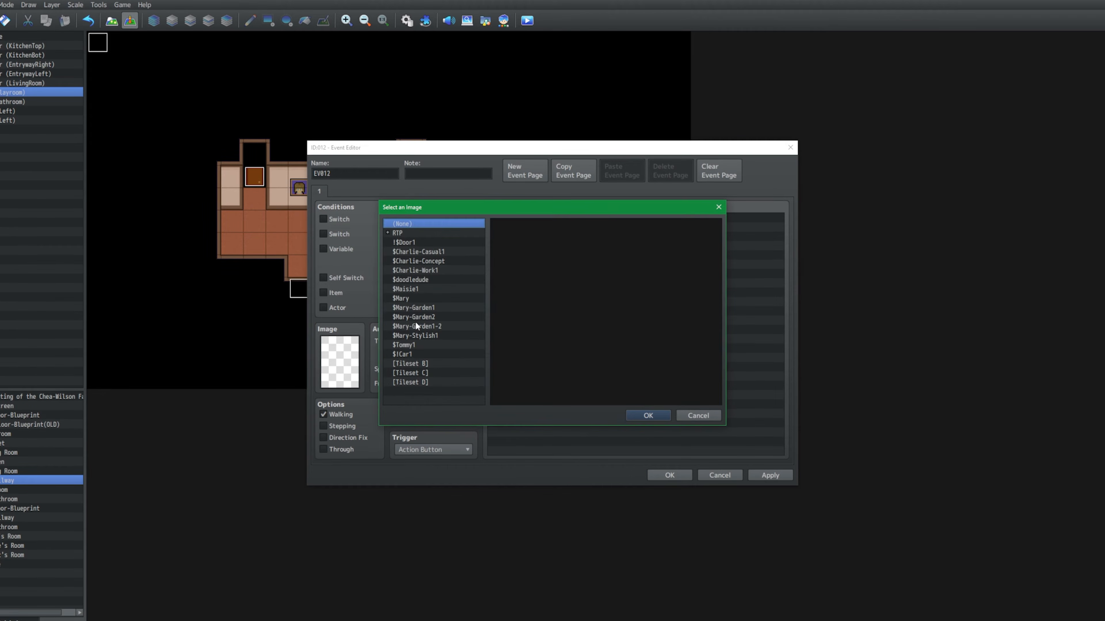
left_click(424, 280)
left_click(503, 223)
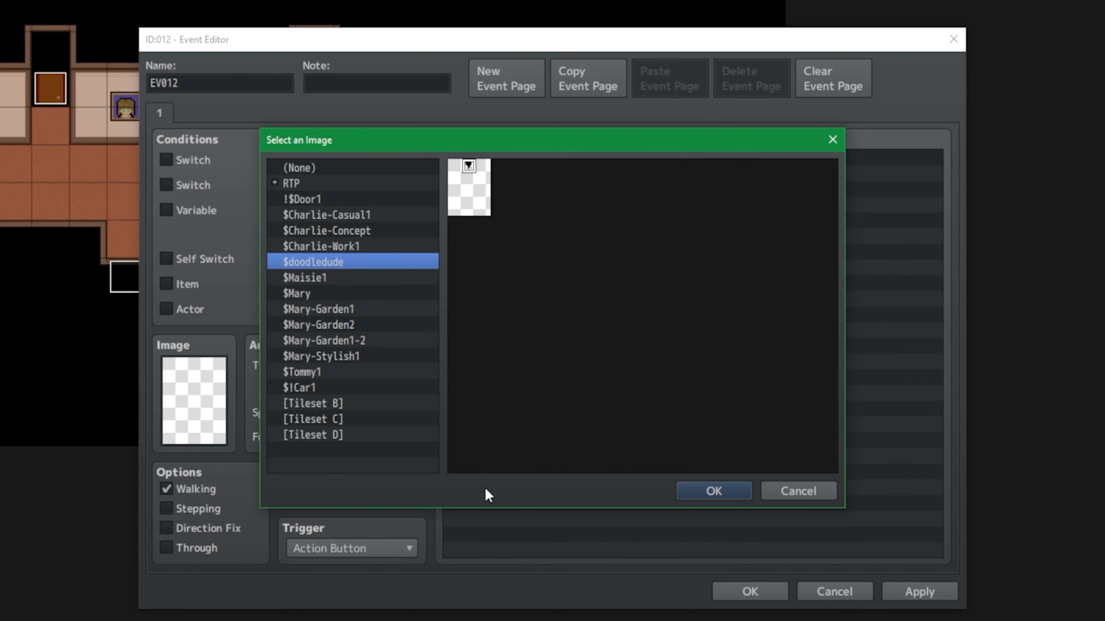
left_click(730, 485)
left_click(745, 590)
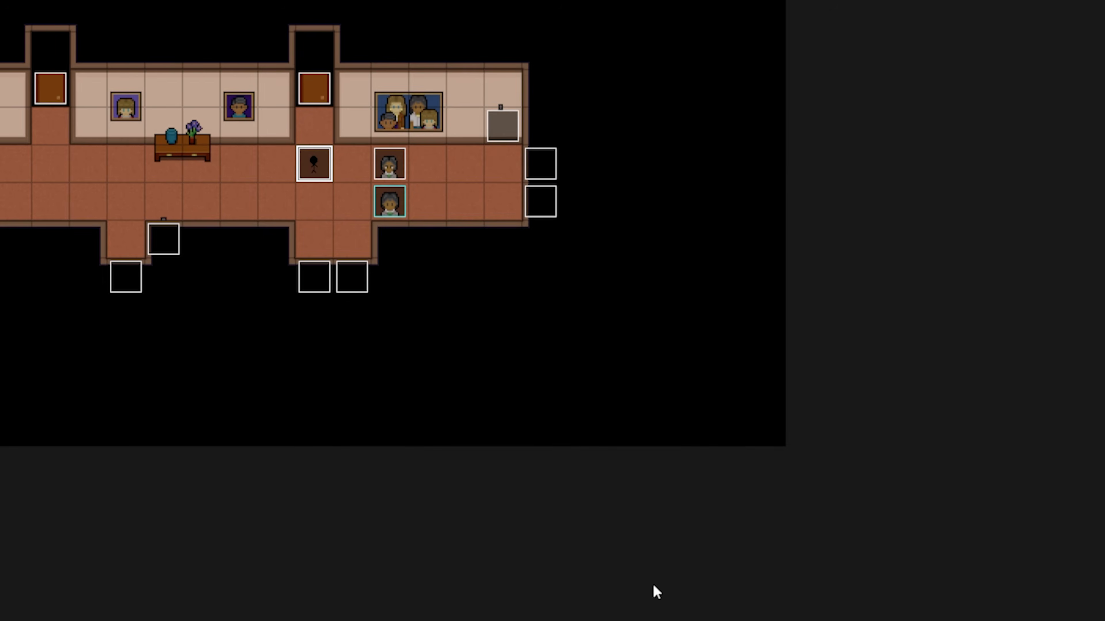
Playtest the hallway, walk the character around beside the stick figure to compare their sizes, and close the test.
left_click(506, 351)
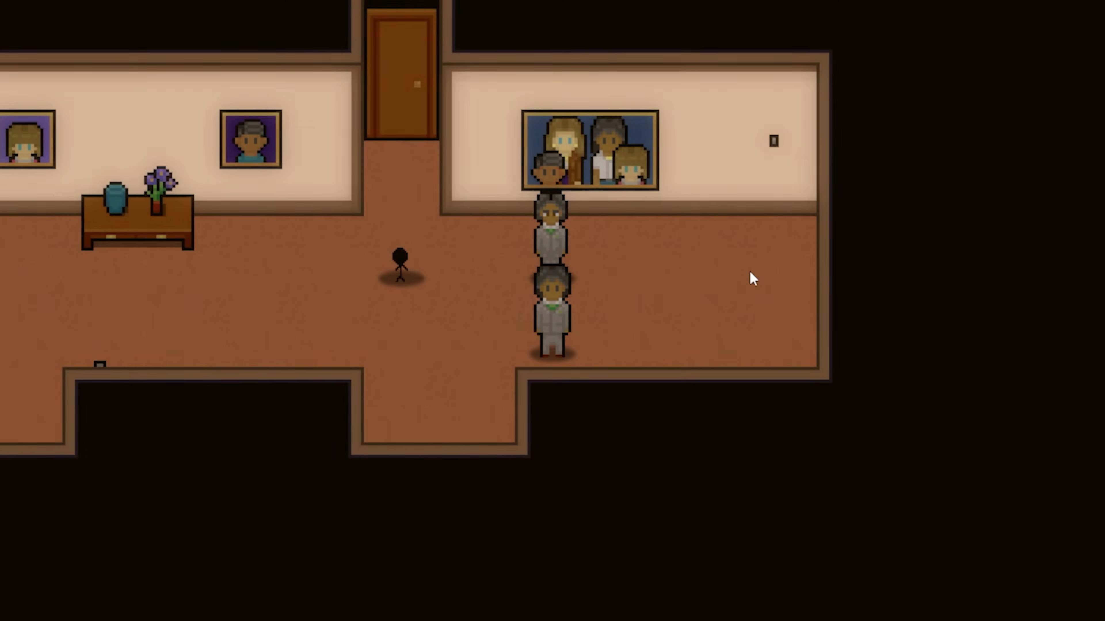
left_click(394, 281)
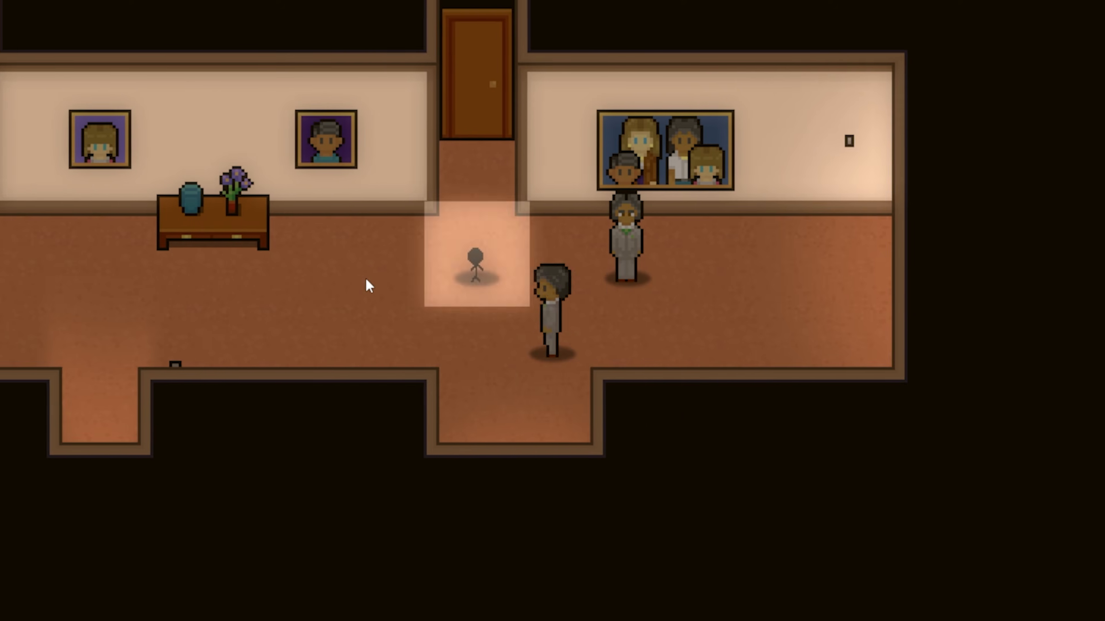
left_click(678, 357)
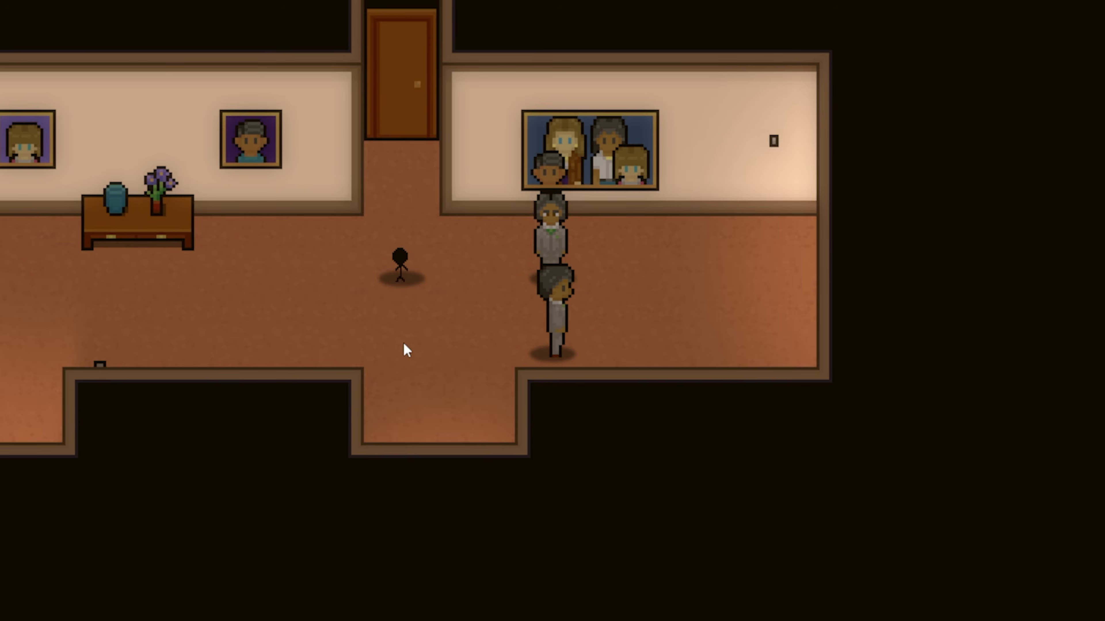
left_click(478, 256)
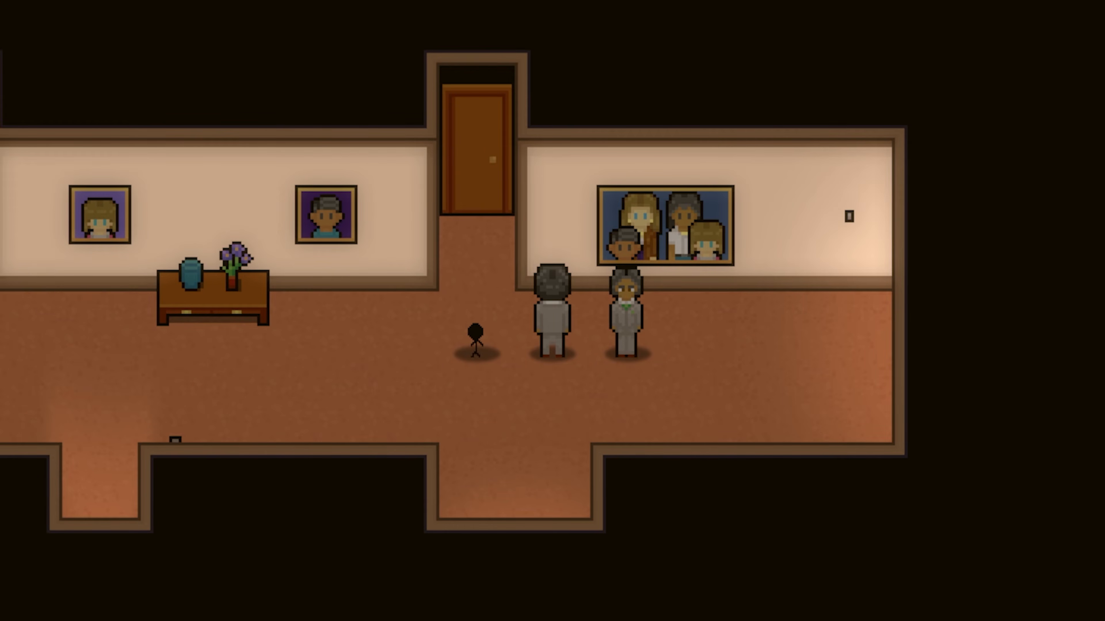
key("alt+F4")
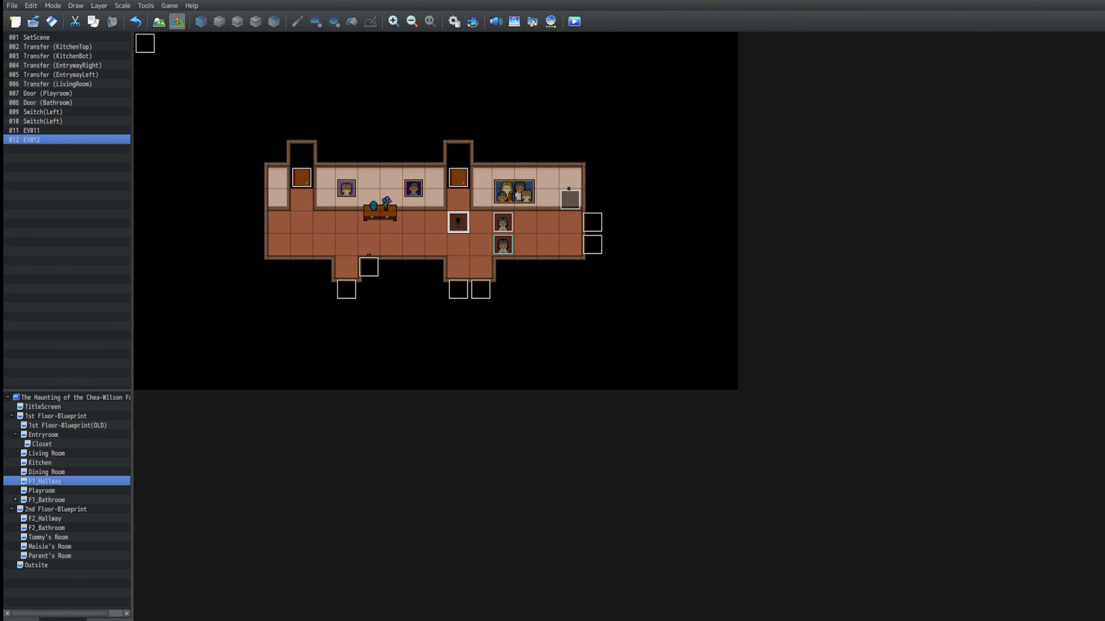
In Aseprite, double the stick figure sprite's size to 144 × 192 px with the ratio locked, and save the file.
left_click(328, 593)
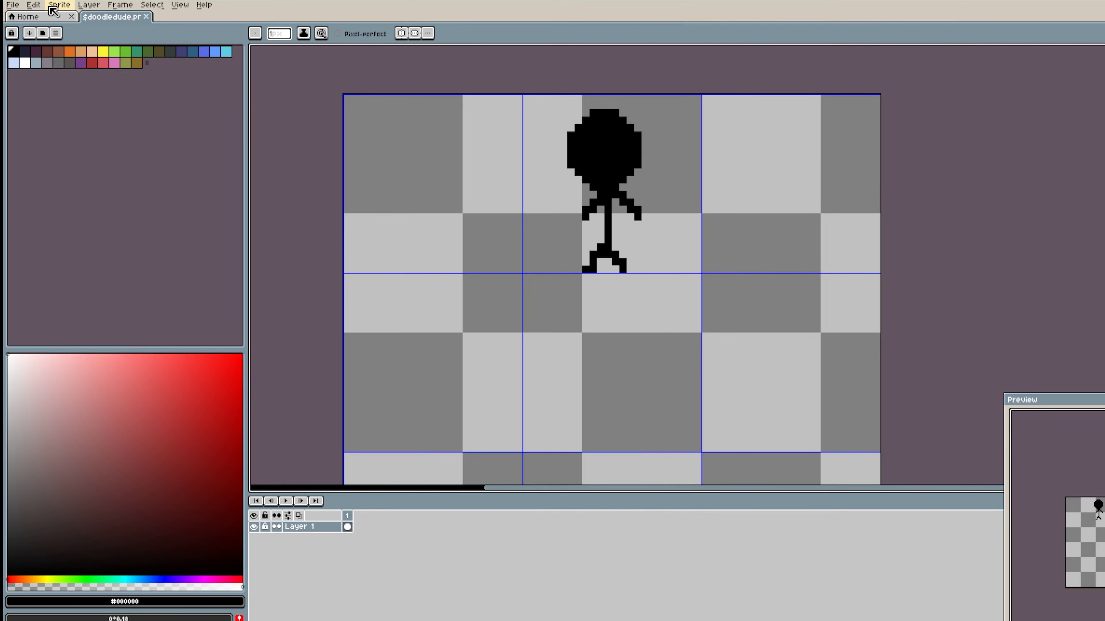
left_click(40, 6)
mouse_move(59, 4)
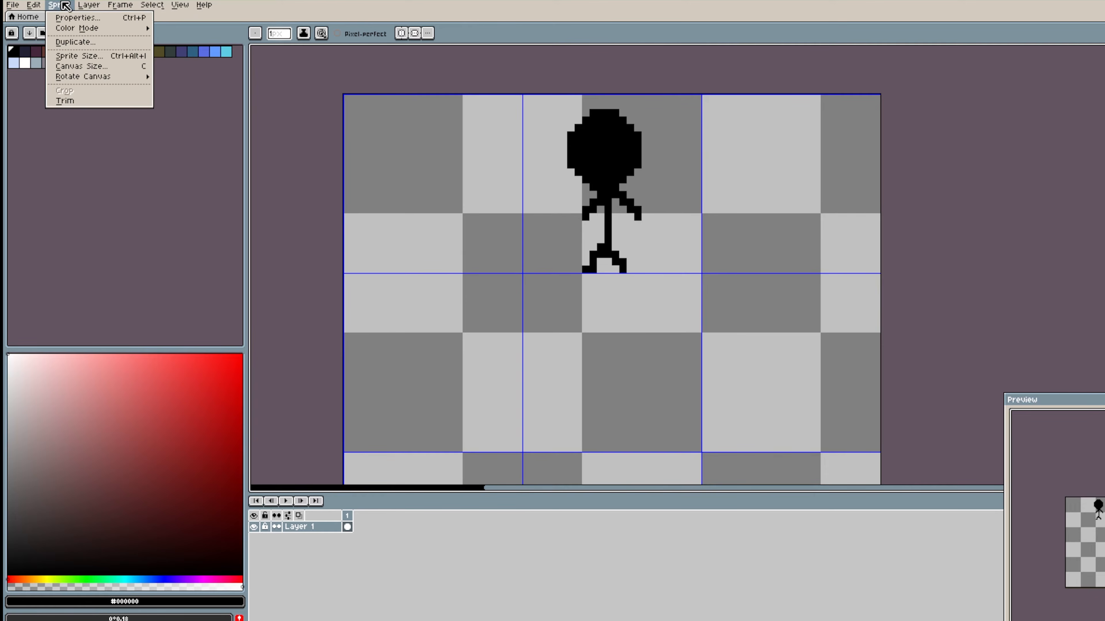
left_click(93, 55)
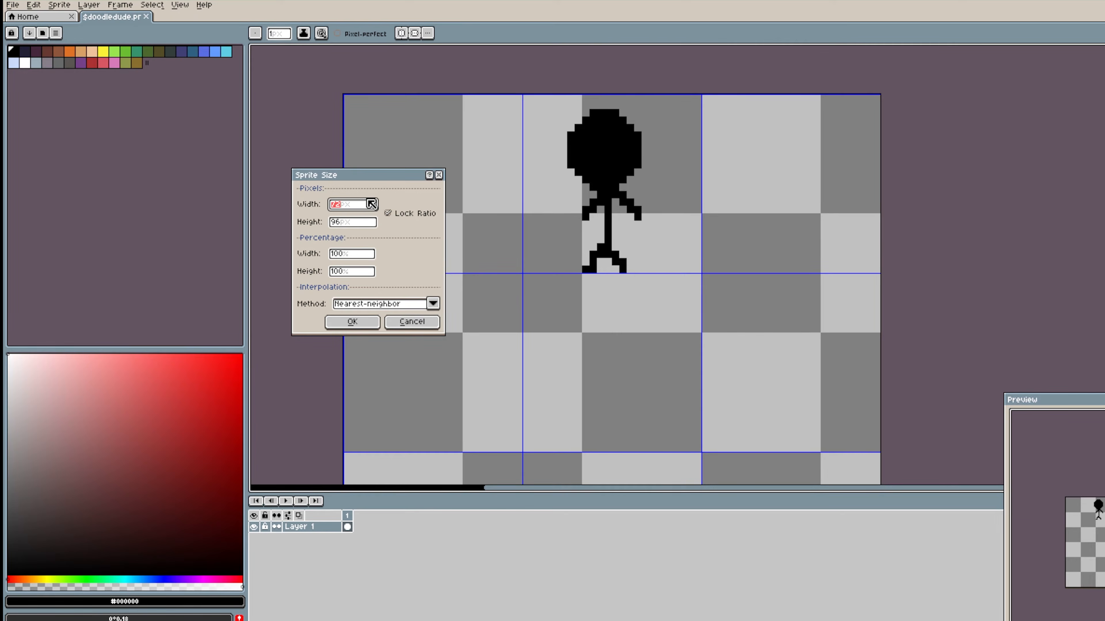
left_click(363, 208)
type("*")
type("2")
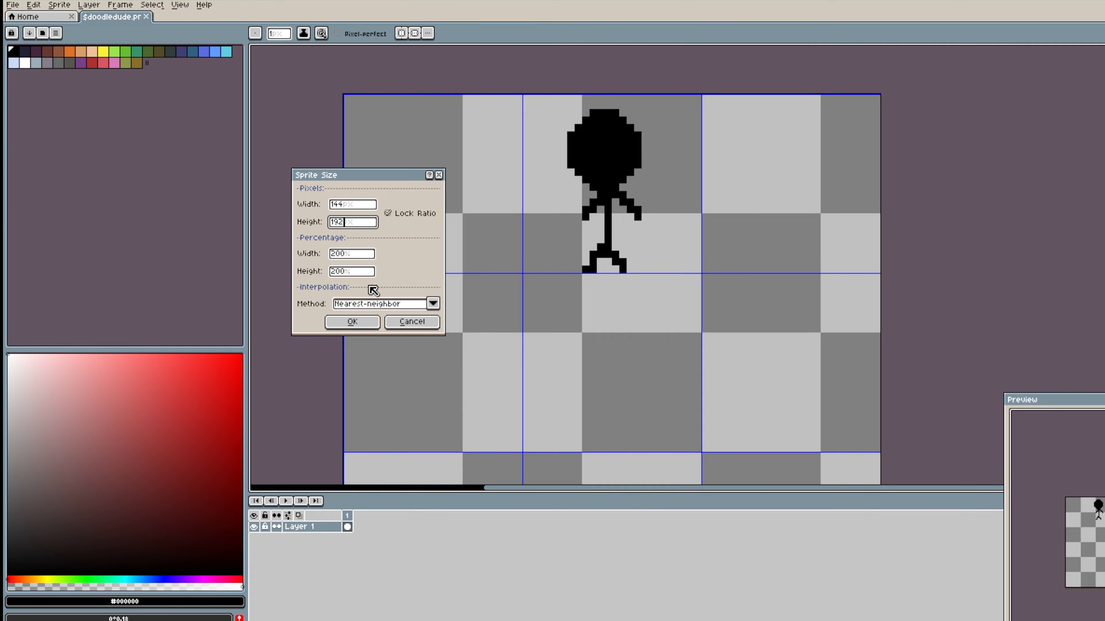
left_click(362, 321)
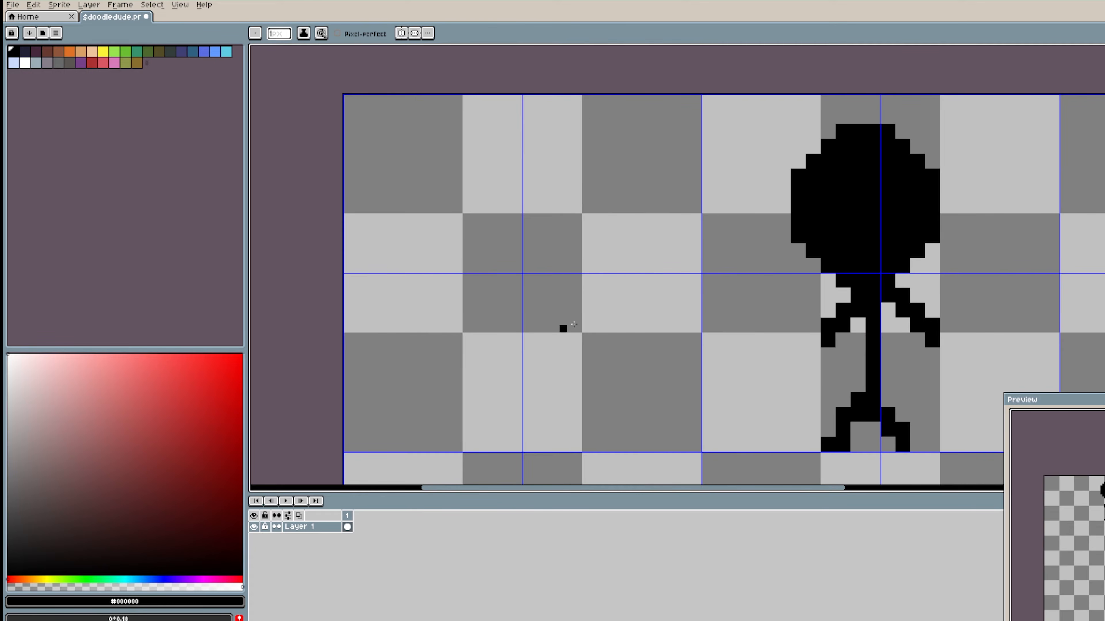
left_click_drag(594, 262, 498, 196)
key("ctrl+s")
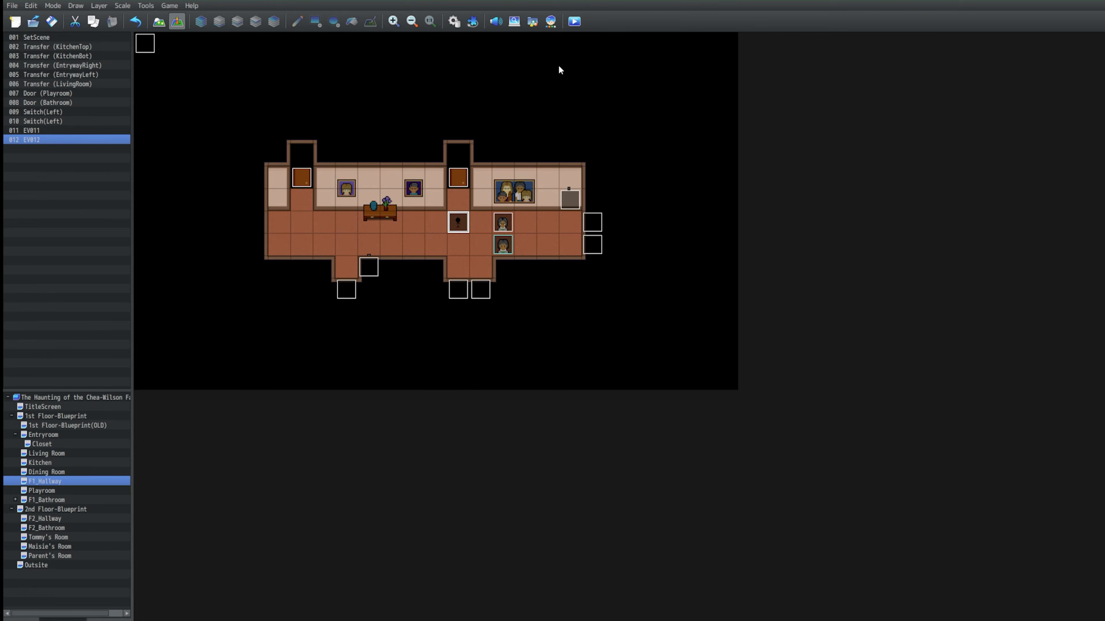
In RPG Maker MZ, playtest the hallway to compare the enlarged stick figure with the other characters, and close the test.
left_click(574, 21)
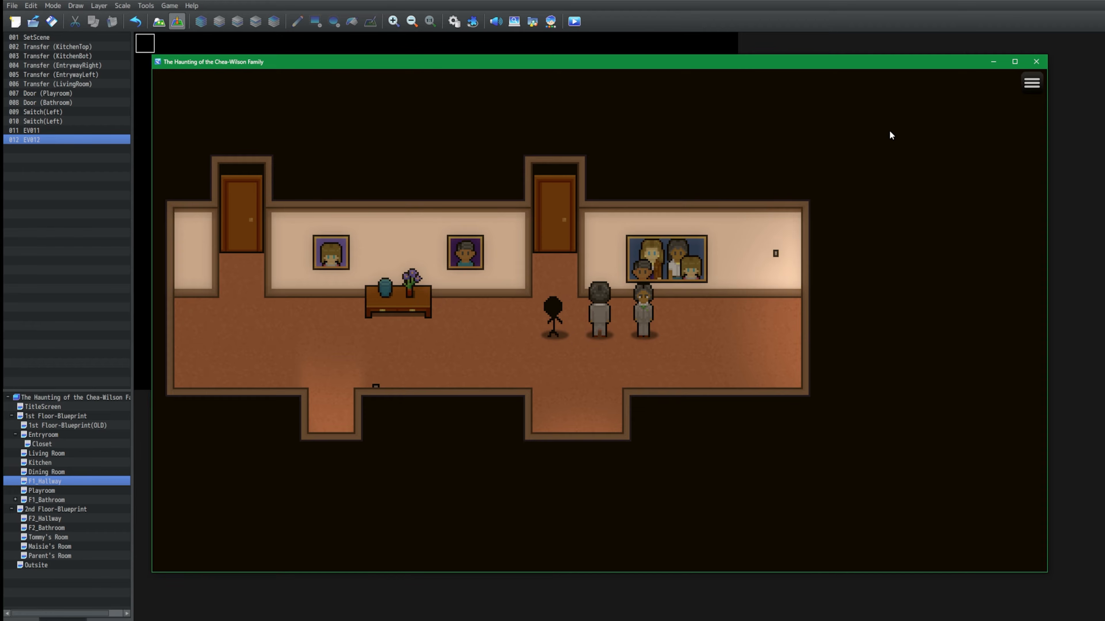
left_click(1037, 63)
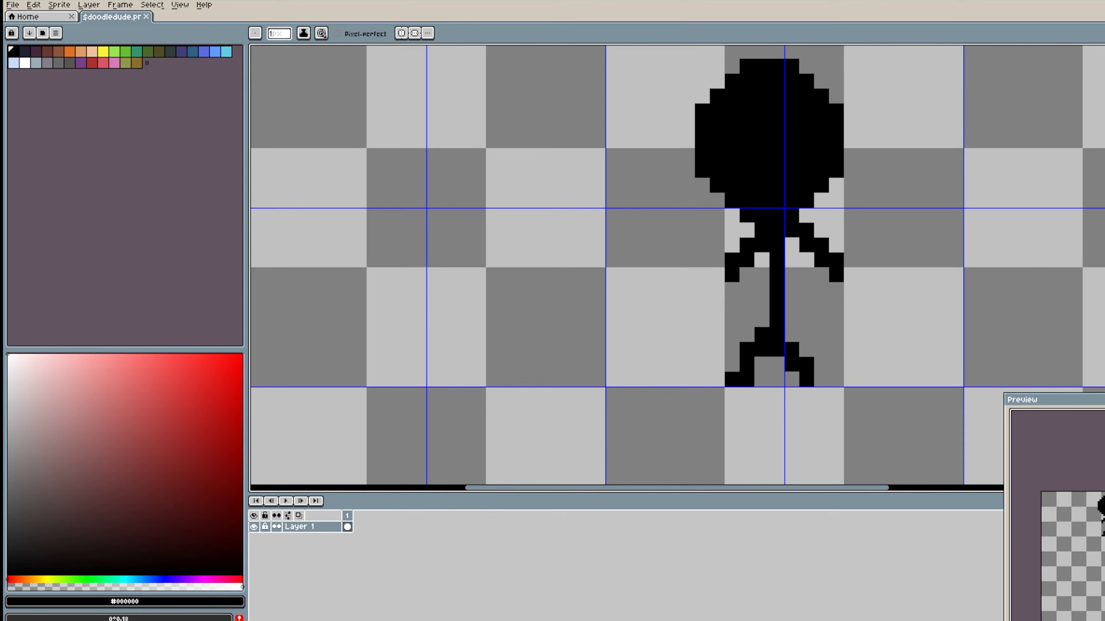
In Aseprite, halve the stick figure sprite's size to 72 × 96 px with the ratio locked.
scroll(720, 472, "right", 3)
scroll(683, 441, "down", 1)
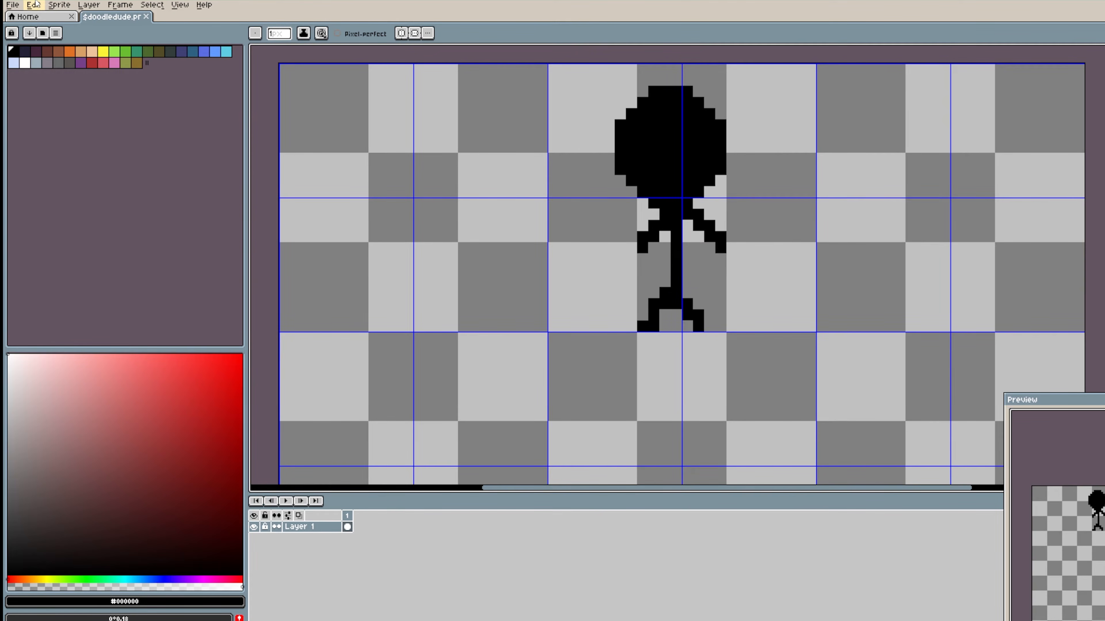
left_click(59, 5)
left_click(90, 58)
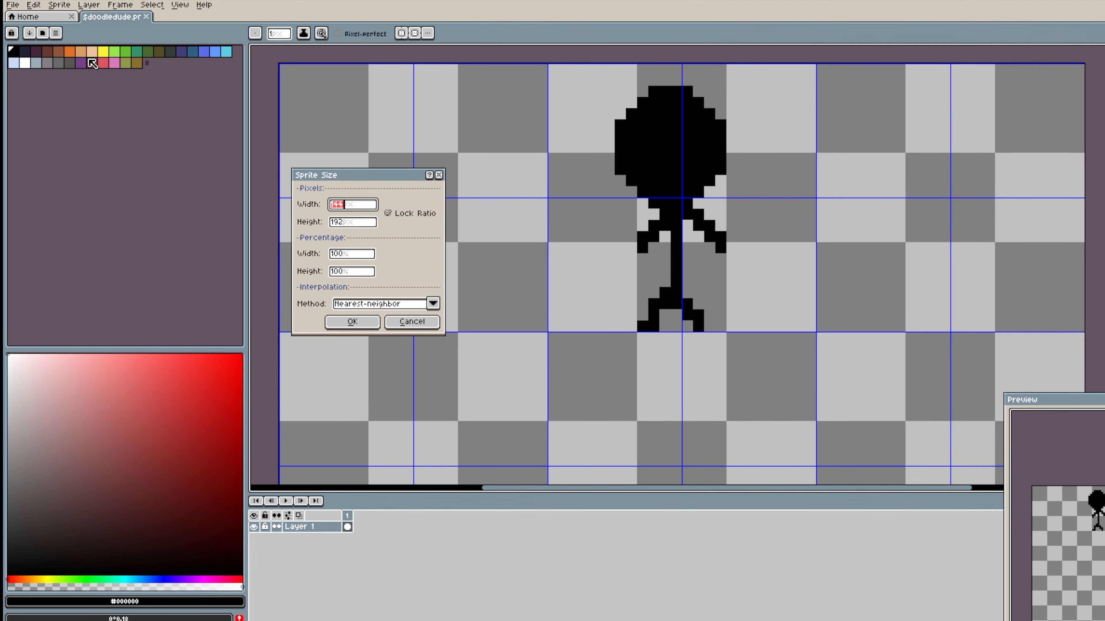
type("/2")
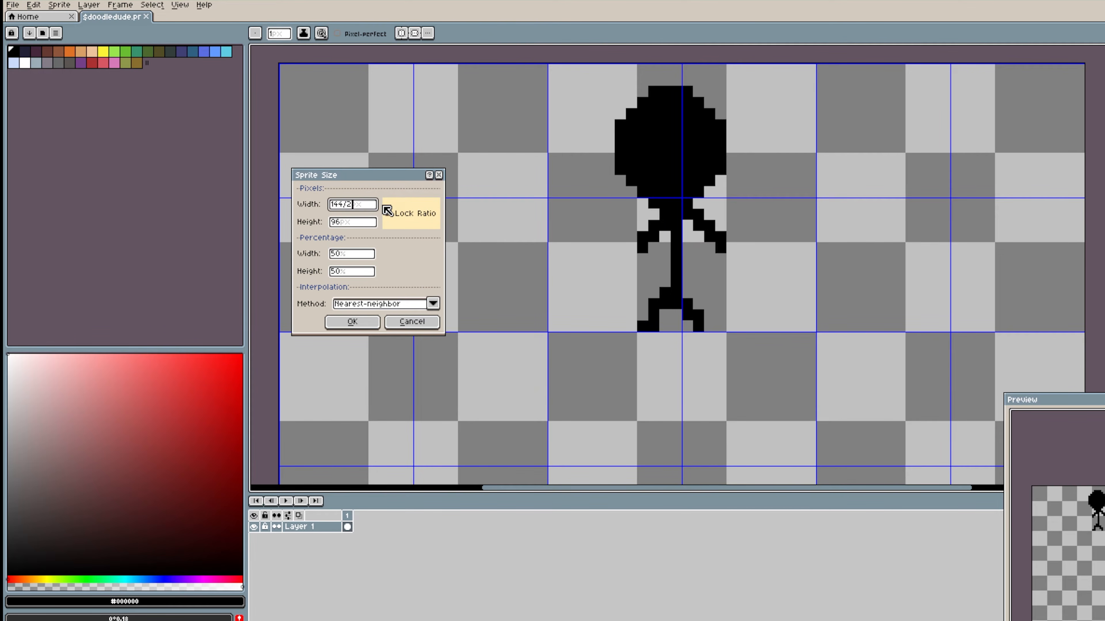
left_click(366, 323)
mouse_move(586, 124)
left_mouse_down()
mouse_move(671, 187)
mouse_move(713, 202)
left_mouse_up()
scroll(724, 196, "down", 3)
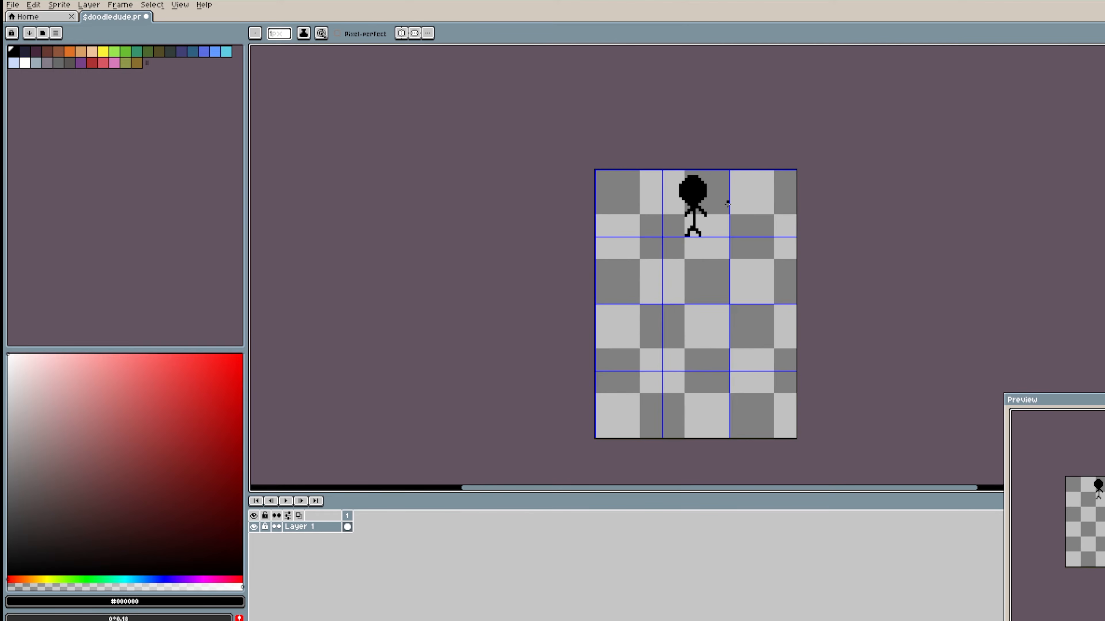
left_click_drag(768, 263, 766, 225)
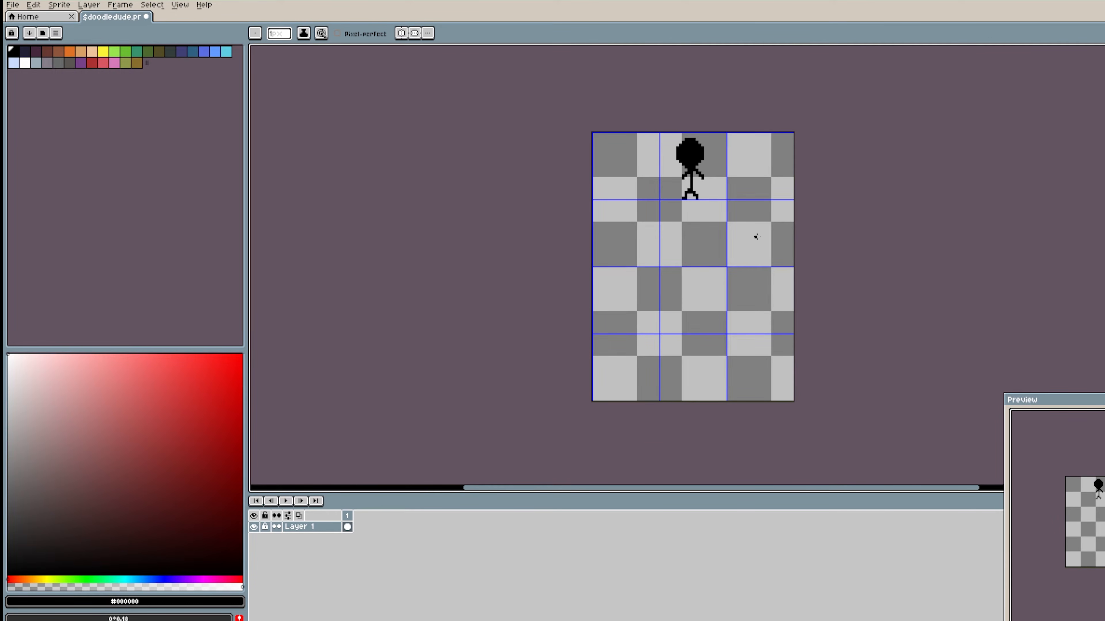
left_click_drag(756, 236, 690, 274)
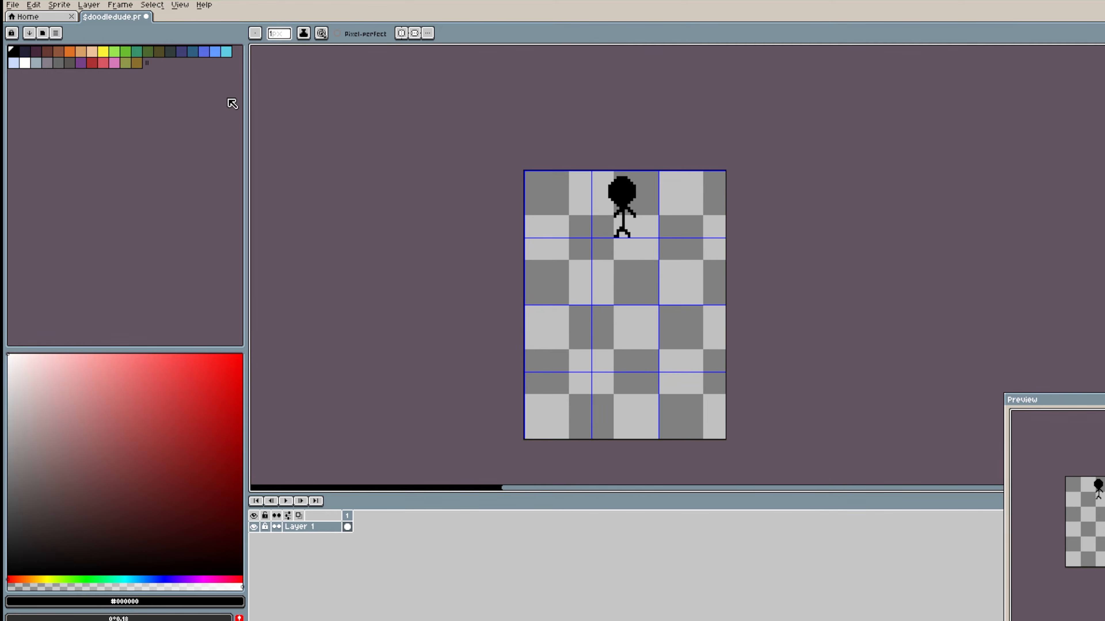
Double the canvas height to 192 px, adding all the extra space below the existing artwork.
left_click(60, 5)
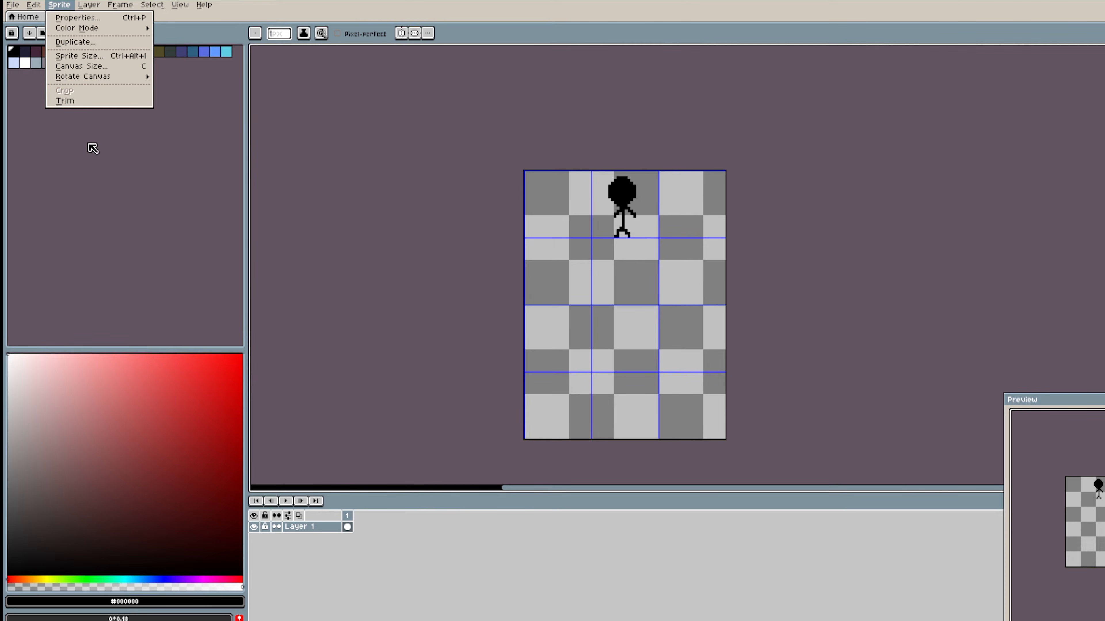
left_click(119, 66)
left_click(250, 250)
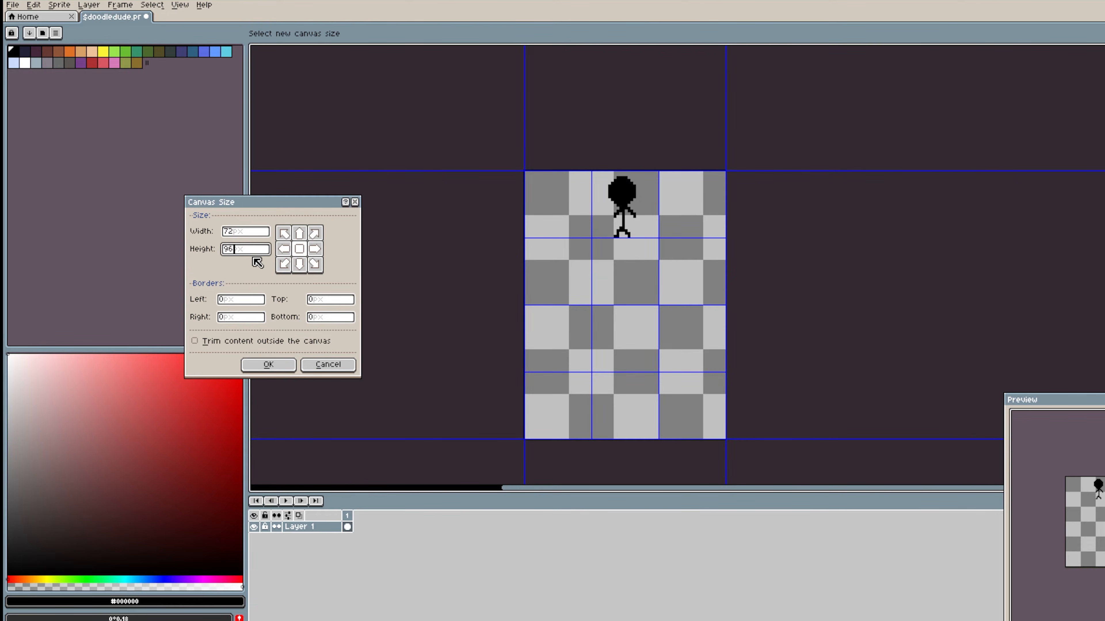
type("*2")
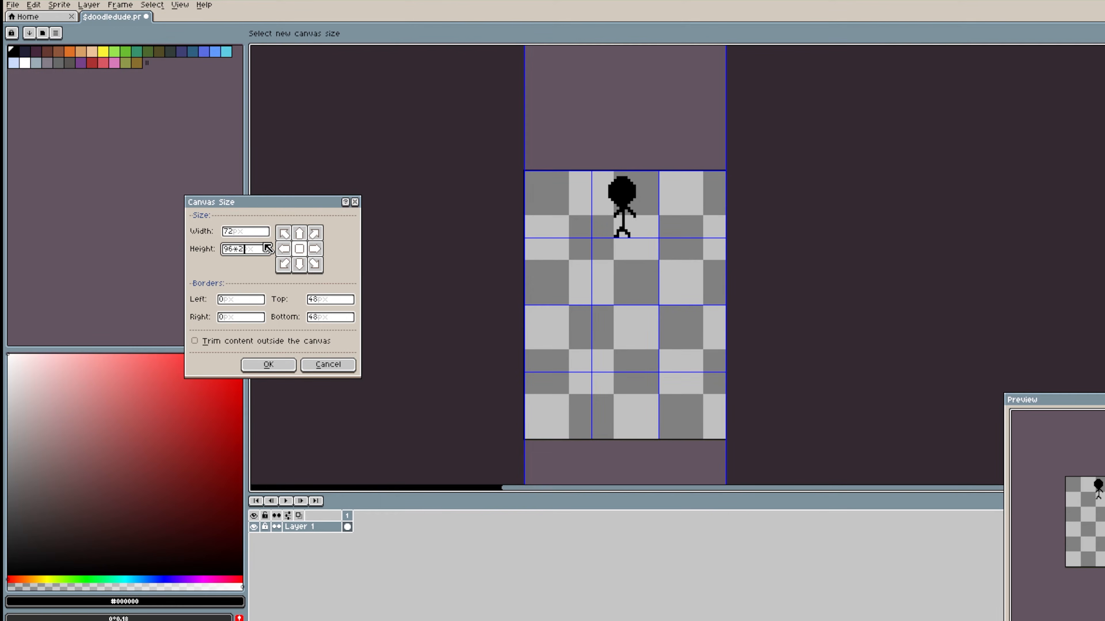
left_click(304, 235)
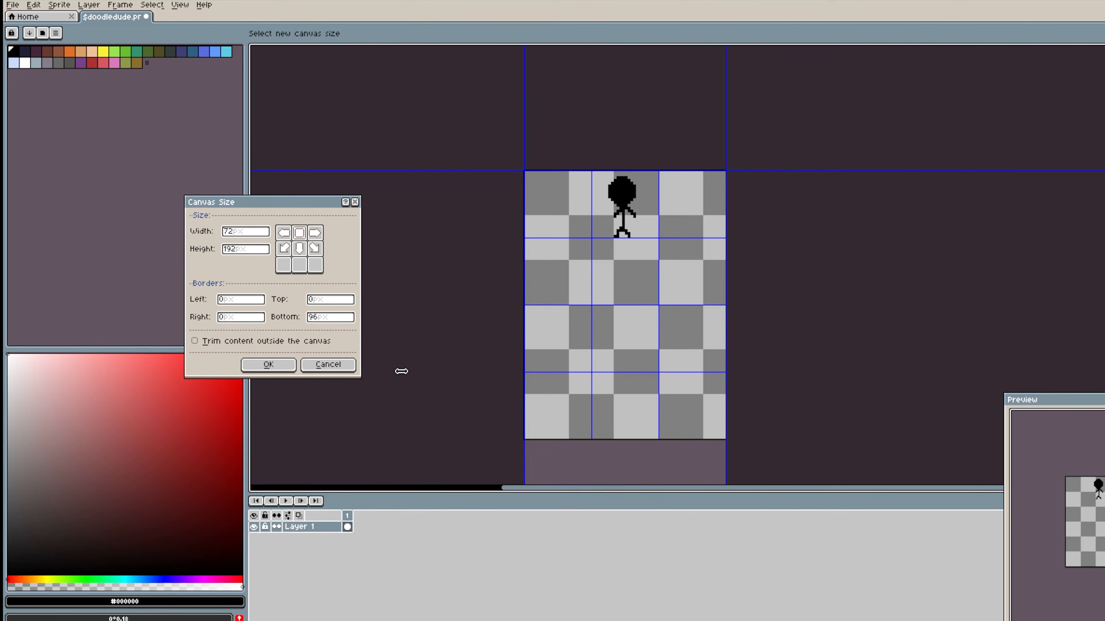
left_click(279, 365)
left_click_drag(625, 328, 696, 305)
scroll(646, 219, "down", 2)
scroll(678, 296, "up", 1)
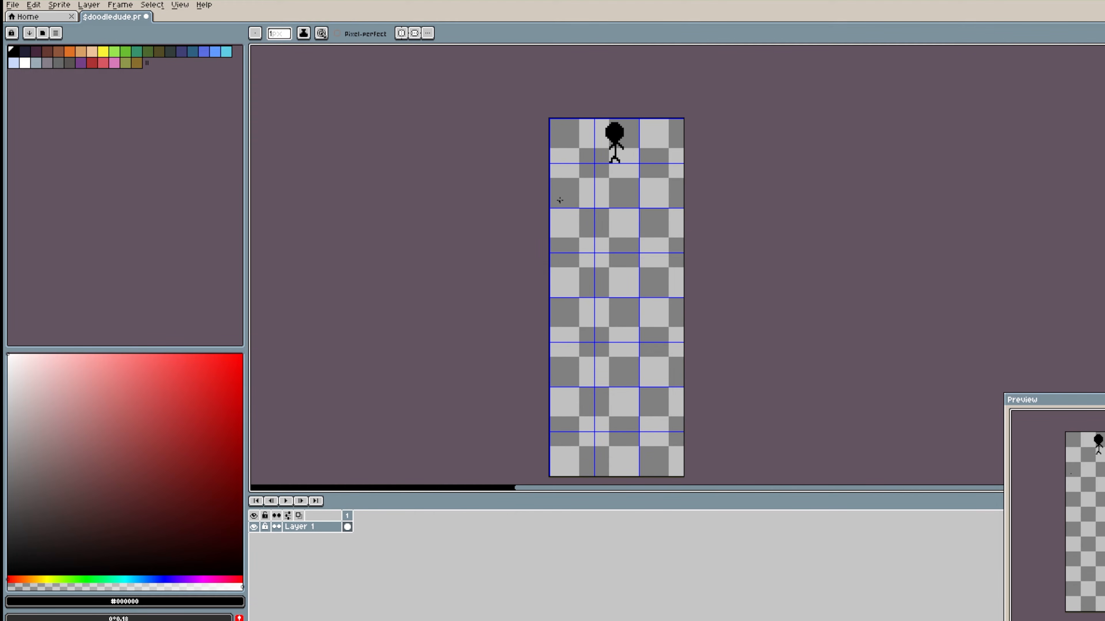
Set the grid height to 48 px so that each cell measures 24 × 48 px.
left_click(179, 4)
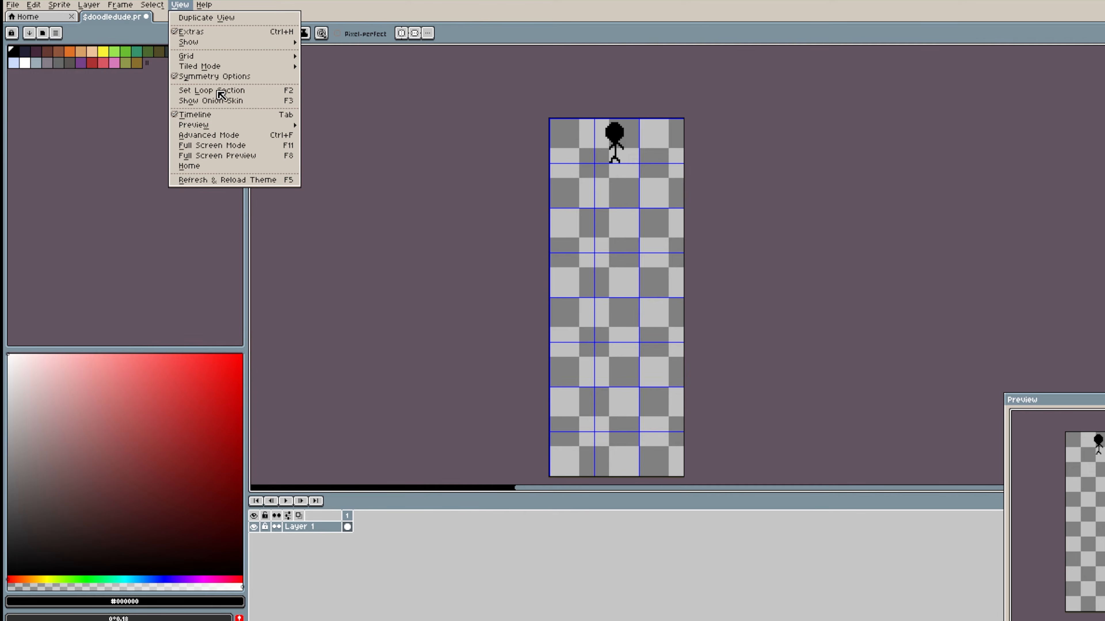
mouse_move(254, 60)
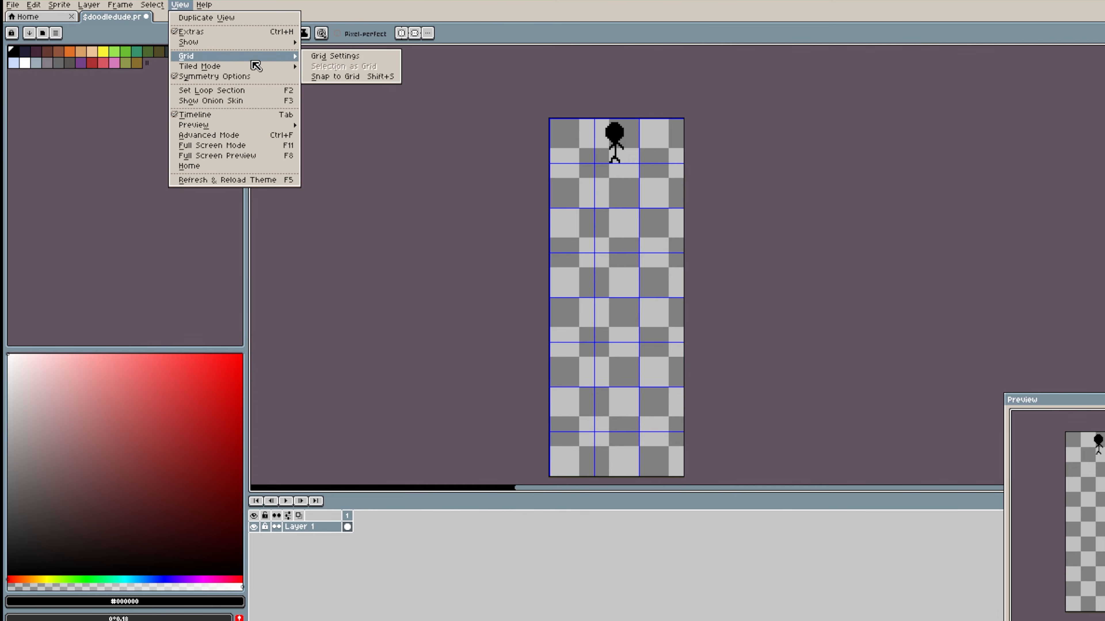
left_click(349, 57)
left_click(655, 322)
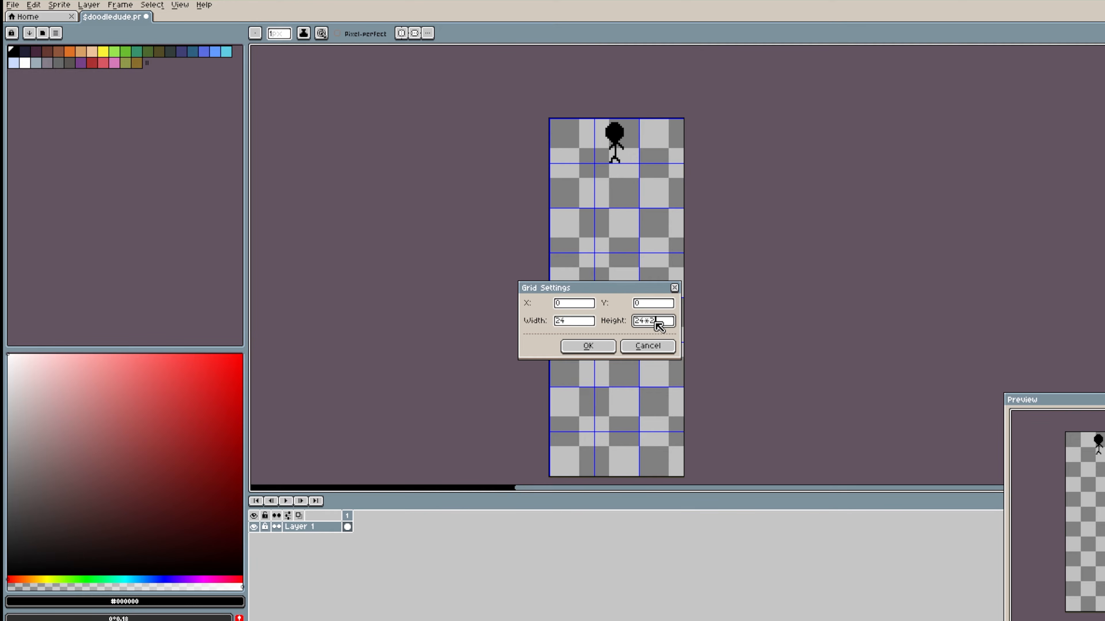
left_click(585, 346)
mouse_move(711, 250)
left_mouse_down()
mouse_move(718, 206)
mouse_move(715, 246)
left_mouse_up()
Select the stick figure with the marquee and delete it, leaving the sheet empty.
key("m")
left_click_drag(631, 104, 643, 113)
left_click_drag(644, 160, 656, 208)
left_click(828, 207)
left_click_drag(816, 243, 828, 318)
double_click(658, 218)
key("Delete")
left_click_drag(708, 248, 694, 202)
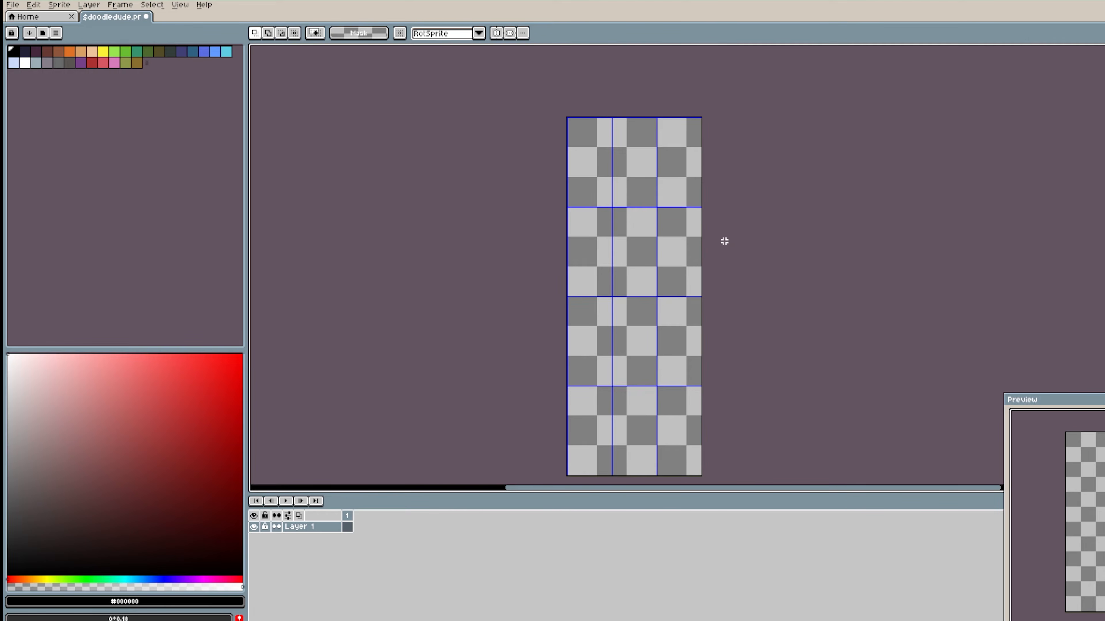
left_click_drag(719, 242, 730, 219)
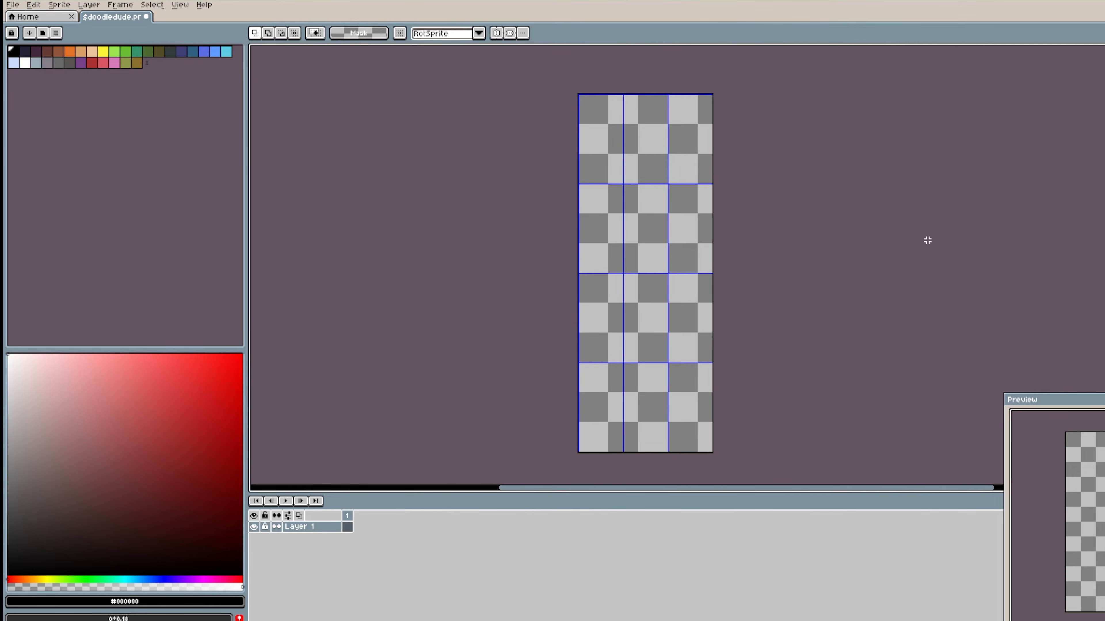
Set the grid height back to 24 px in the grid settings.
left_click(181, 6)
mouse_move(235, 56)
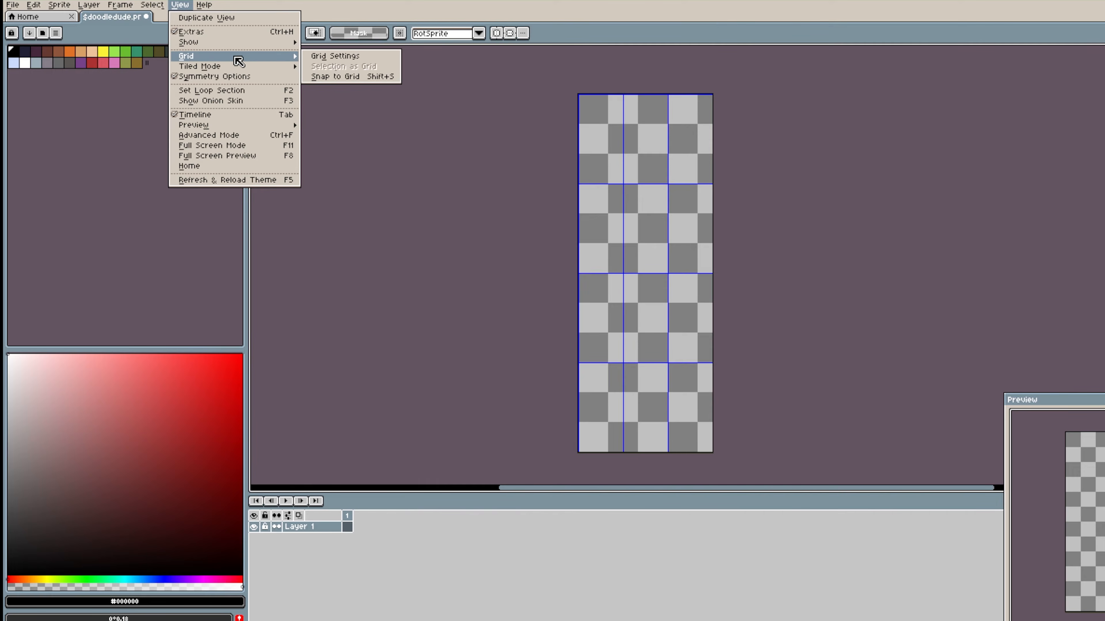
left_click(327, 60)
left_click(643, 322)
type("24")
left_click(594, 348)
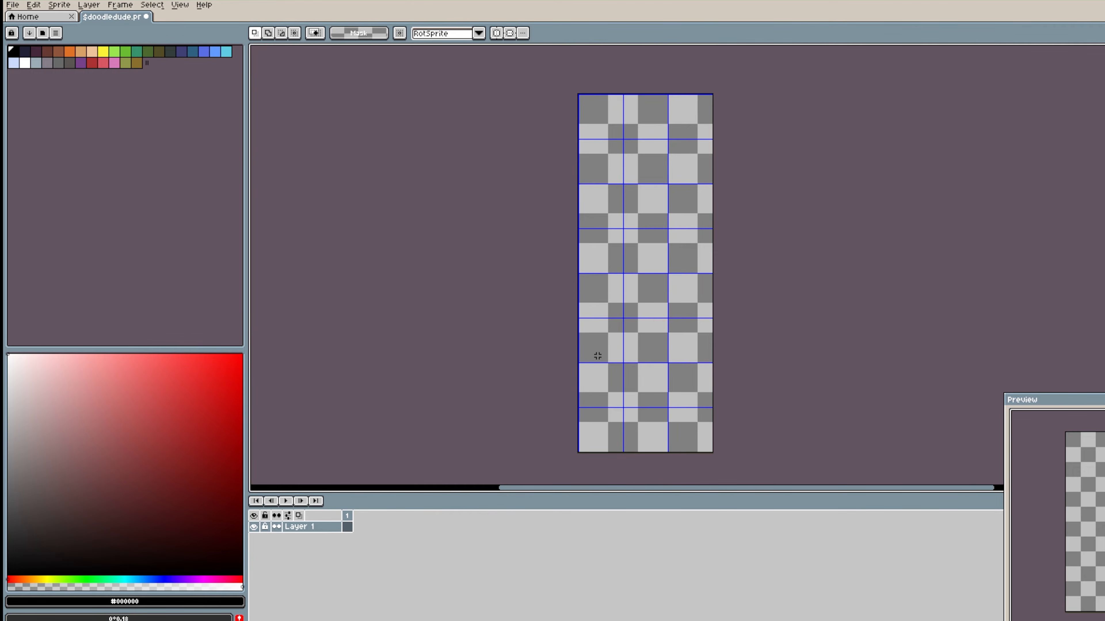
Gauge possible figure heights with narrow marquee selections across the first two rows of the middle column, and deselect.
scroll(724, 235, "up", 3)
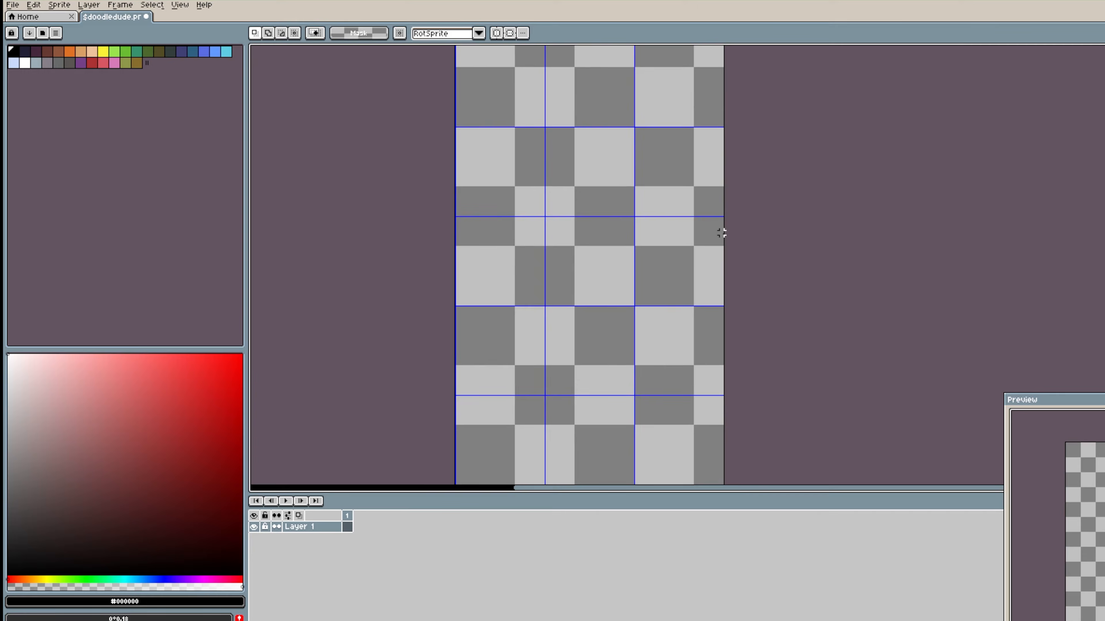
left_click_drag(727, 222, 746, 442)
scroll(746, 441, "up", 1)
left_click_drag(644, 365, 728, 424)
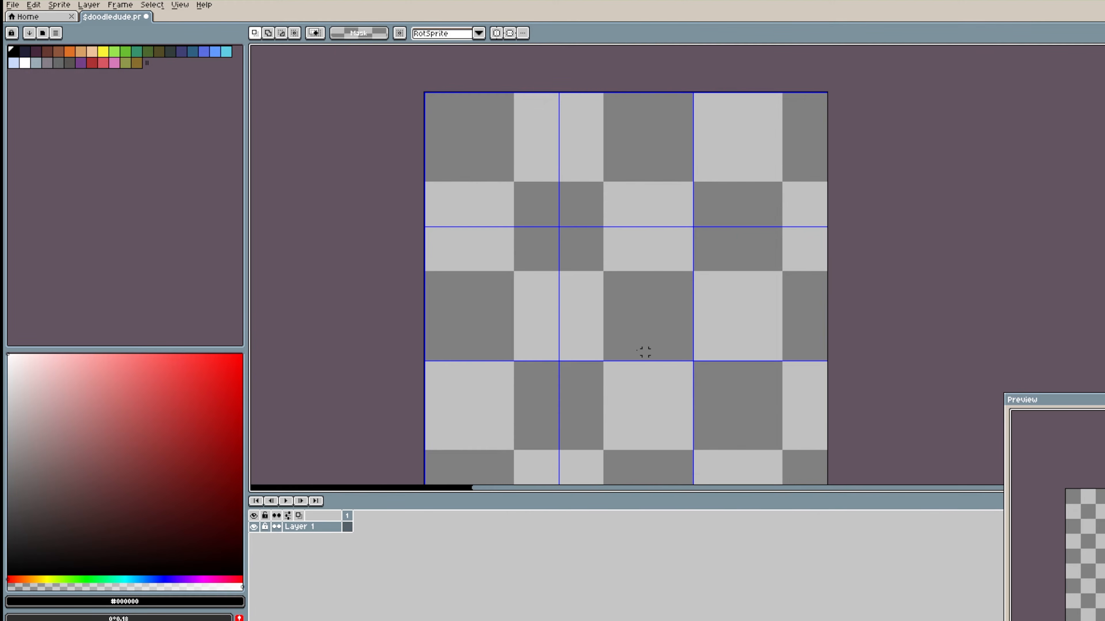
left_click_drag(611, 357, 619, 179)
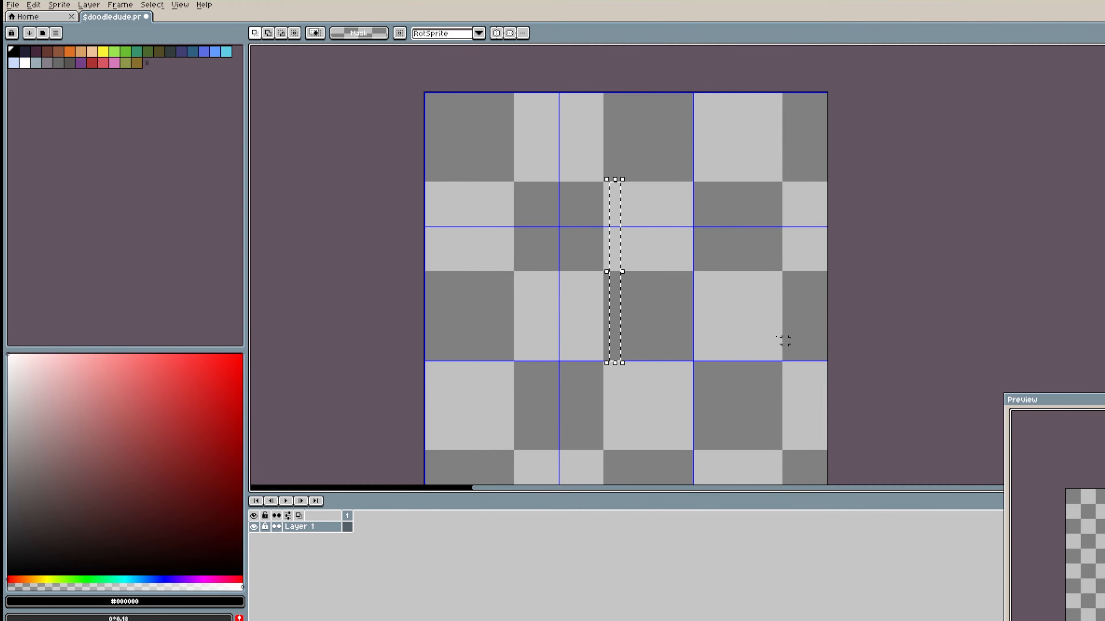
left_click_drag(647, 364, 650, 145)
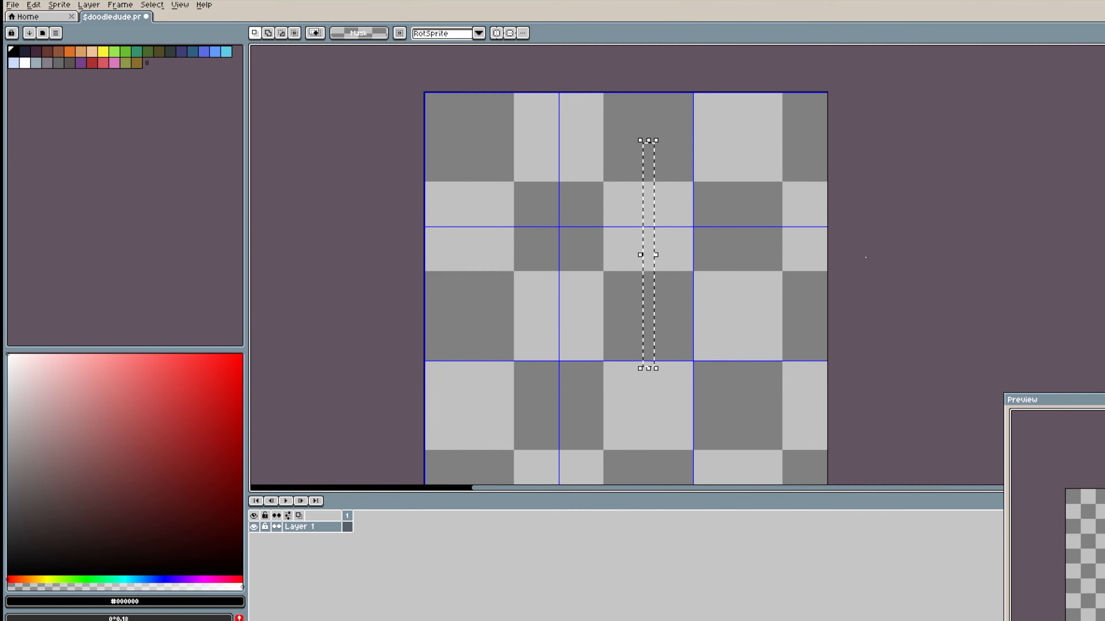
left_click(926, 303)
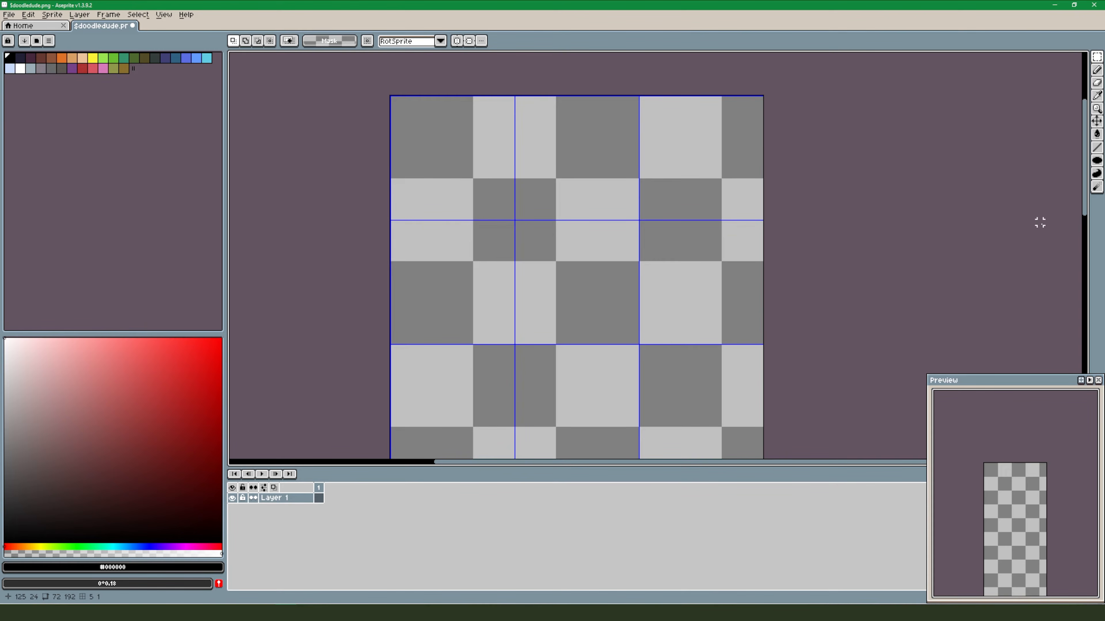
left_click(1096, 161)
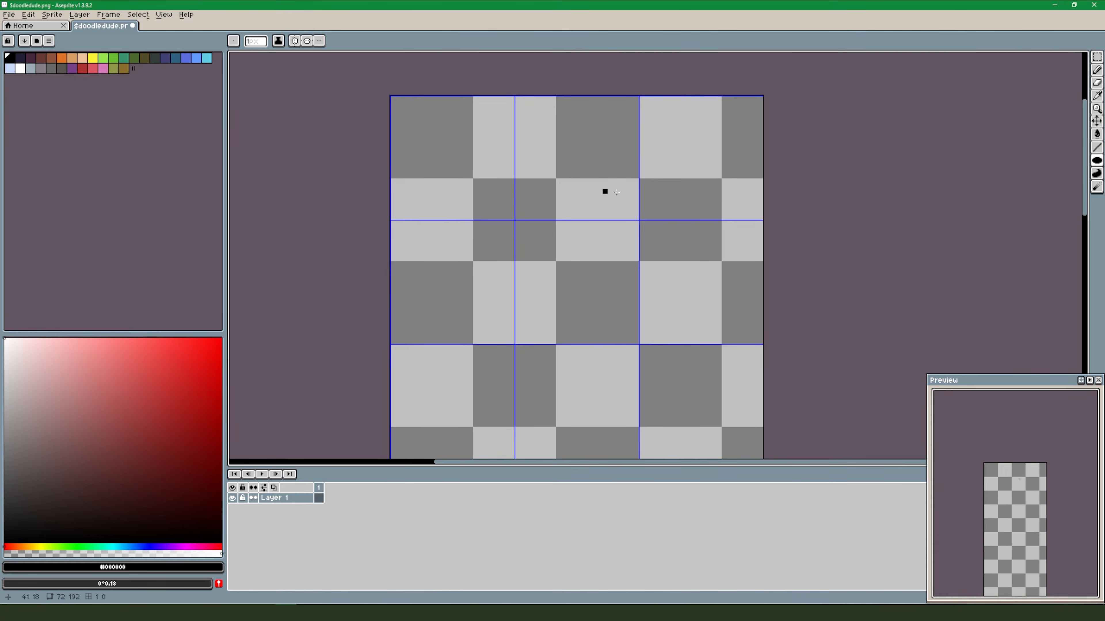
left_click(1096, 161)
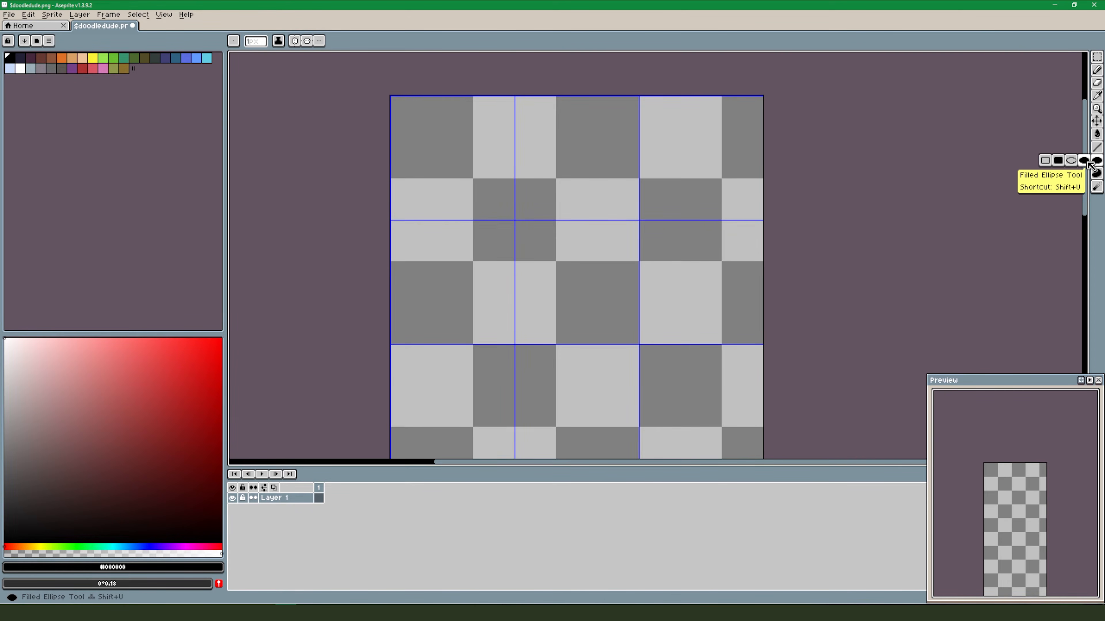
left_click_drag(537, 170, 629, 257)
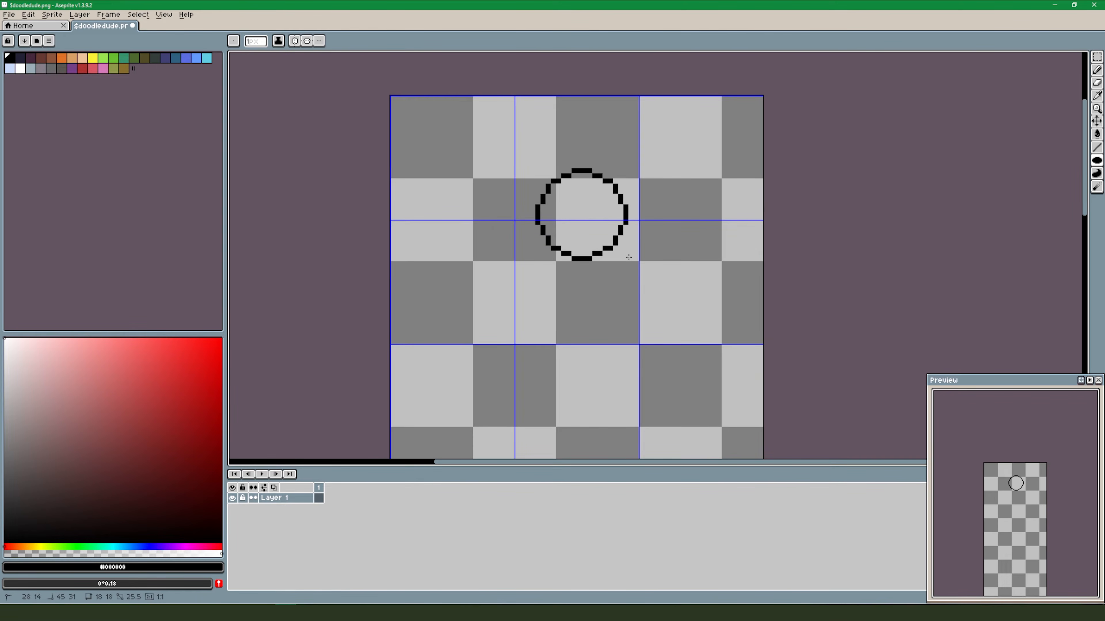
left_click_drag(628, 257, 723, 357)
left_click_drag(592, 205, 662, 300)
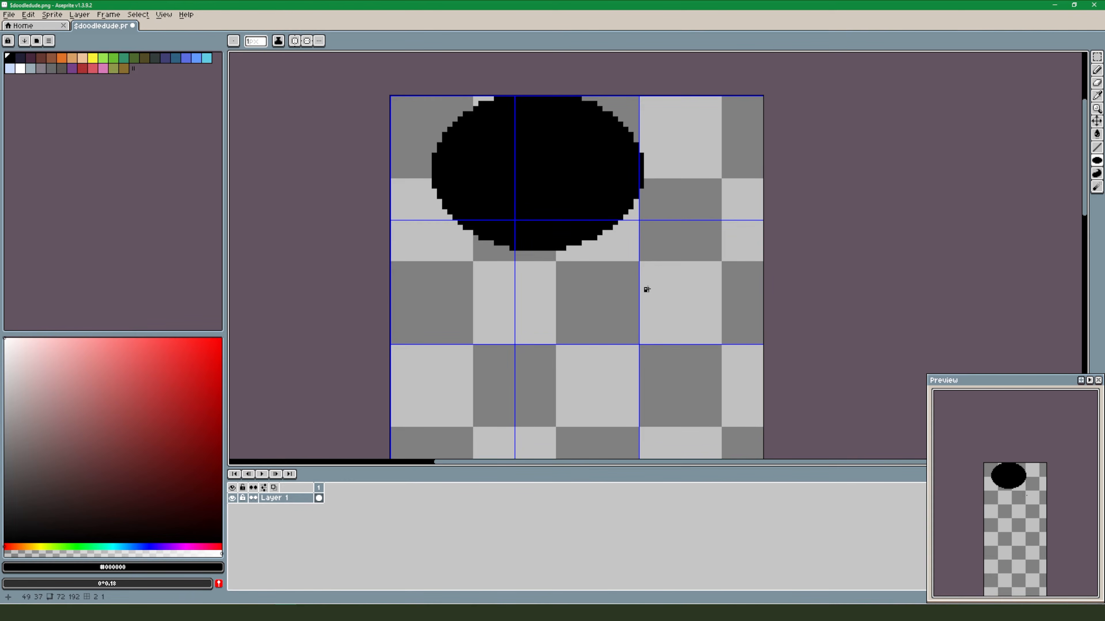
key("ctrl+z")
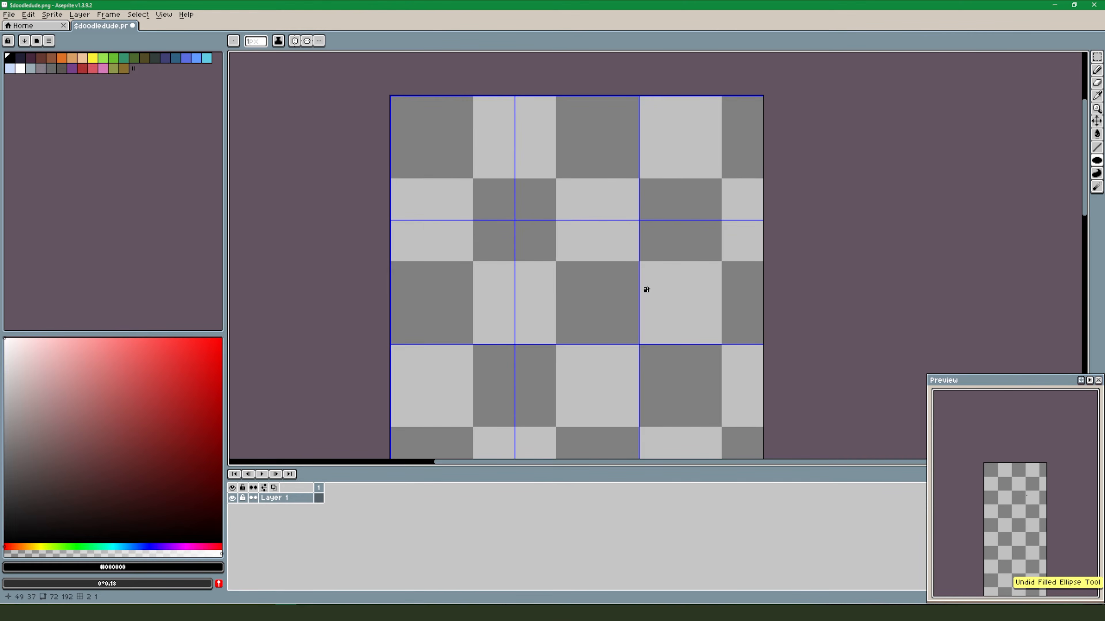
Draw a filled black circle as the head, straddling the line between the first two grid cells of the middle column.
left_click_drag(573, 211, 636, 171)
left_click_drag(785, 205, 825, 152)
Switch to the Pencil tool and turn on symmetry about the sheet's vertical centre axis.
key("b")
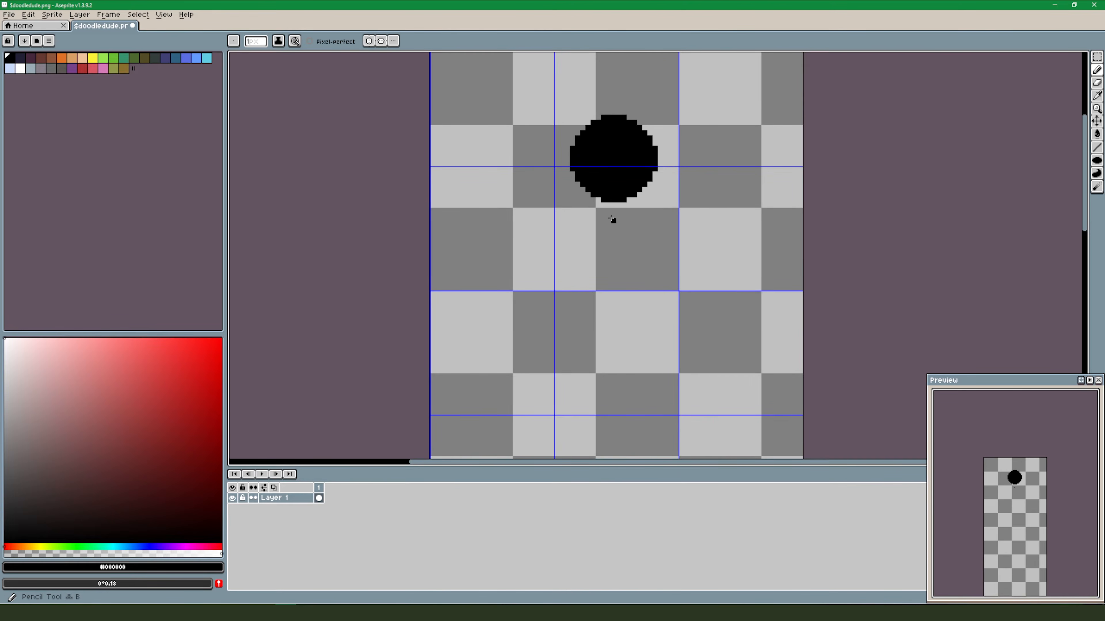
scroll(614, 219, "up", 2)
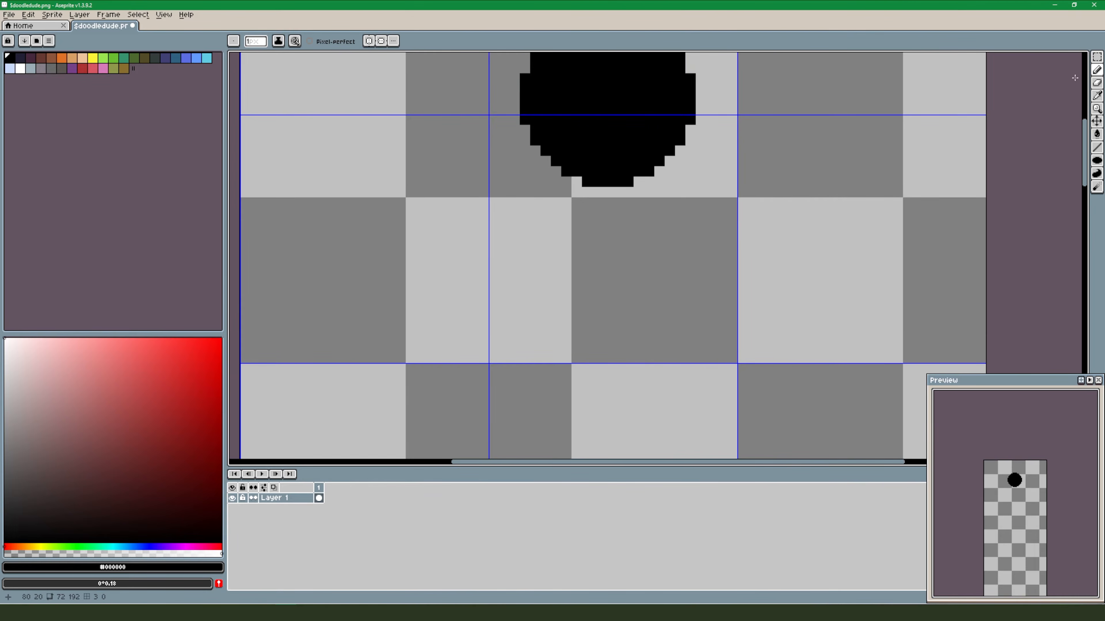
scroll(641, 217, "up", 1)
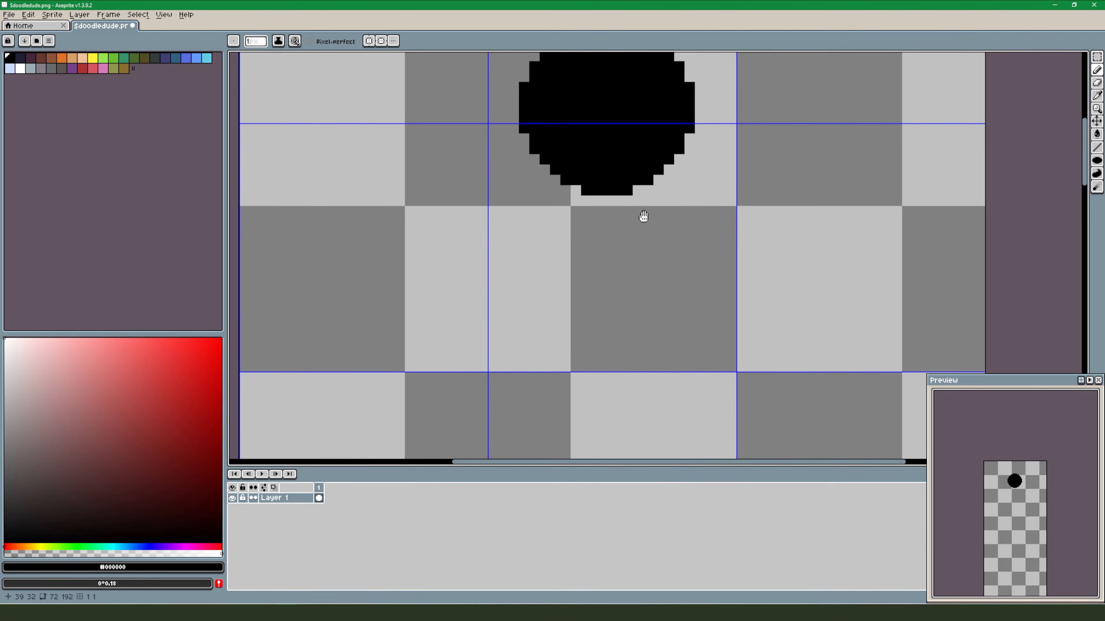
left_click(551, 188)
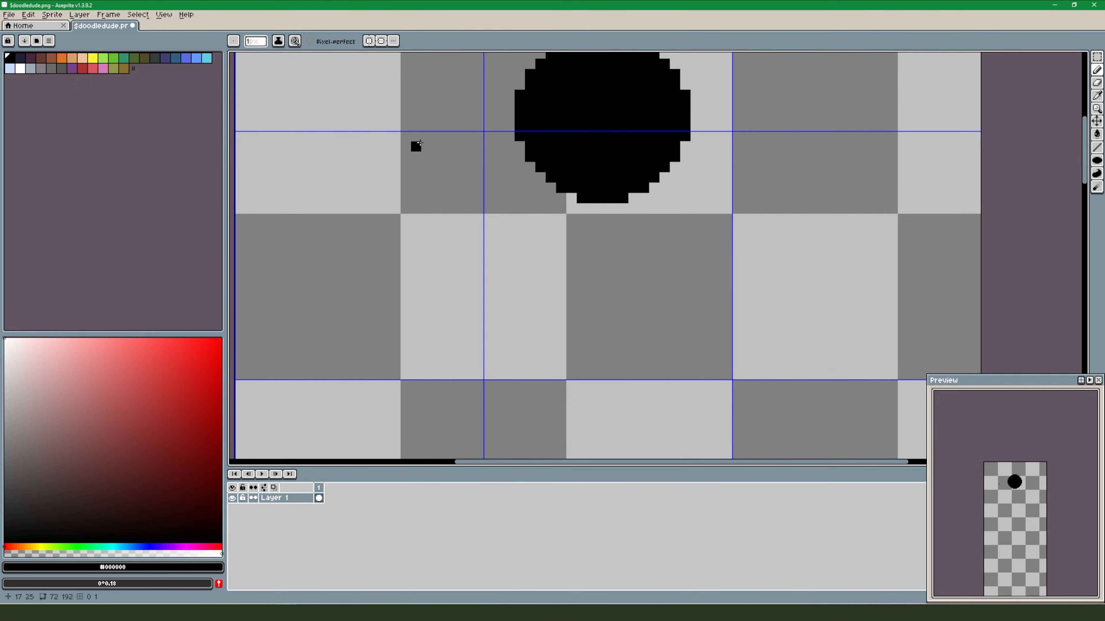
left_click(368, 41)
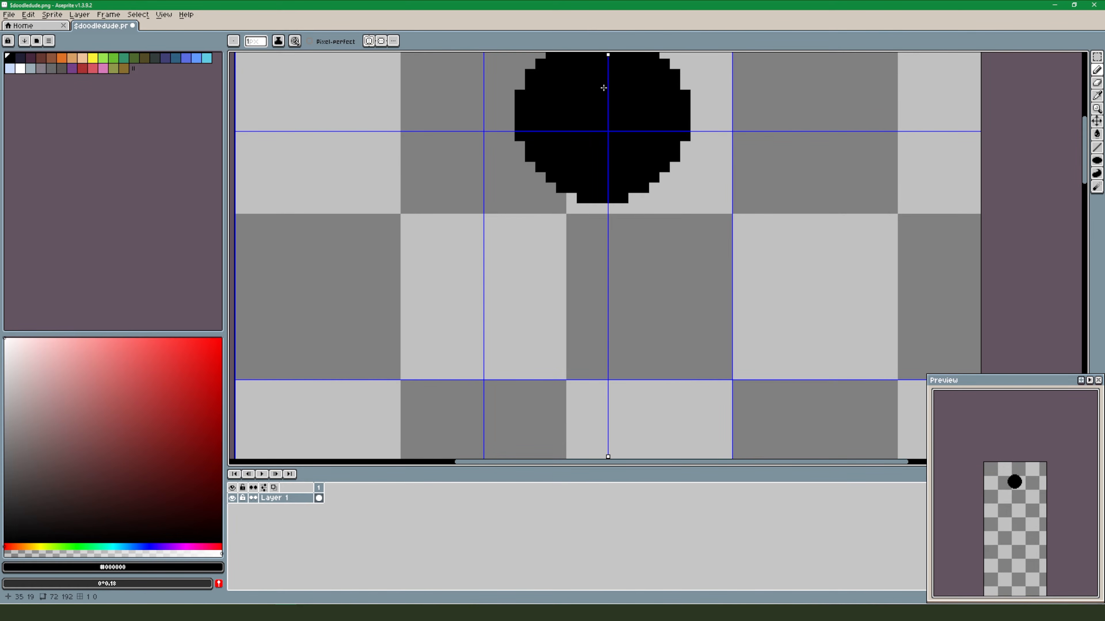
Centre the symmetry axis on the head and pencil a mirrored black outline of a rounded torso and short legs beneath it.
left_click_drag(611, 58, 604, 55)
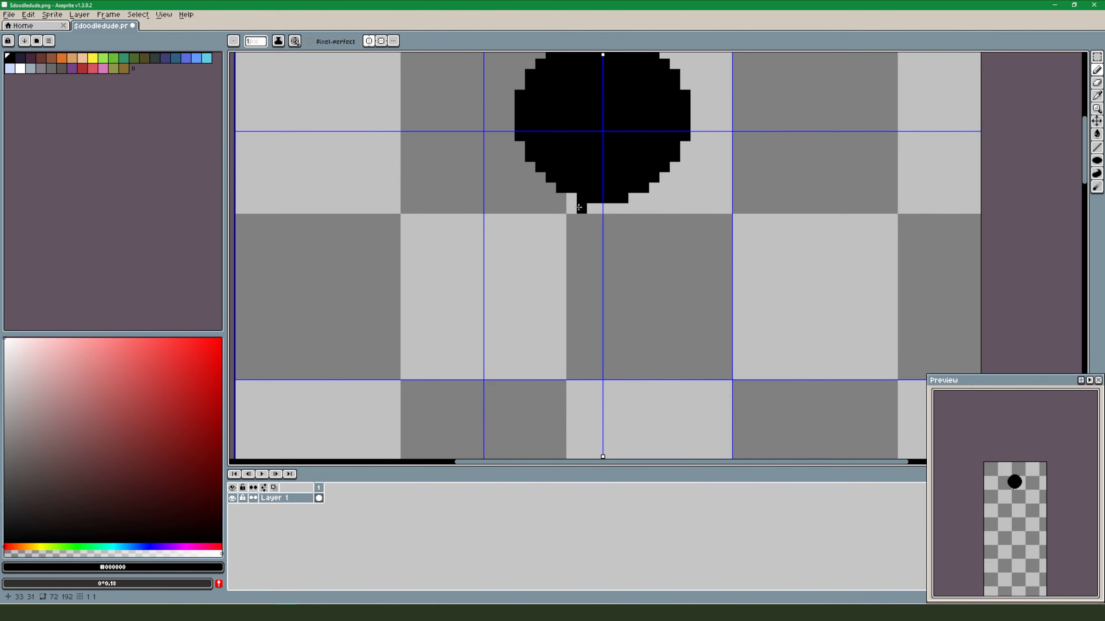
mouse_move(560, 194)
left_mouse_down()
mouse_move(518, 249)
mouse_move(524, 314)
mouse_move(573, 338)
mouse_move(573, 373)
mouse_move(614, 374)
mouse_move(643, 341)
mouse_move(642, 375)
left_mouse_up()
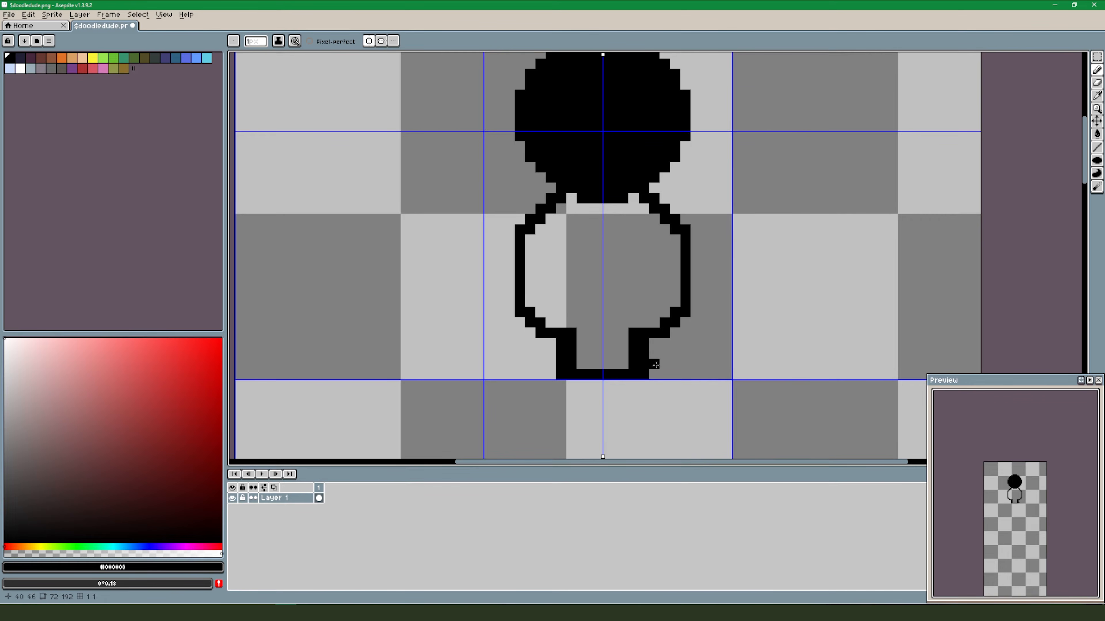
right_click(655, 336)
left_click_drag(687, 230, 683, 270)
scroll(684, 280, "down", 2)
scroll(692, 288, "up", 1)
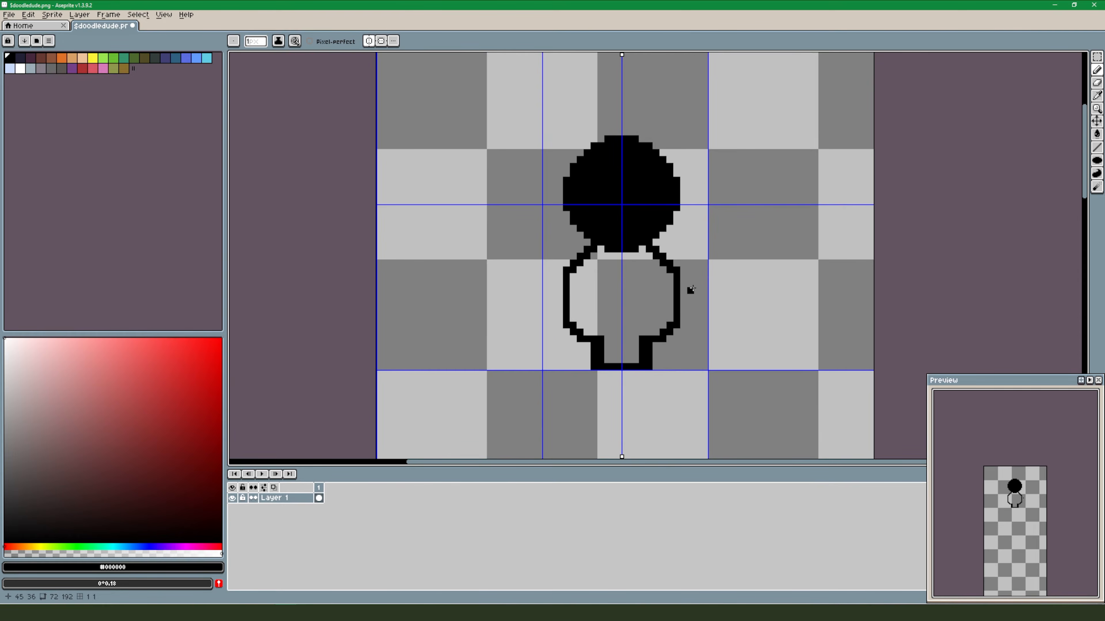
Select the head with the marquee, move it down about 4 px so it overlaps the torso, and deselect.
key("m")
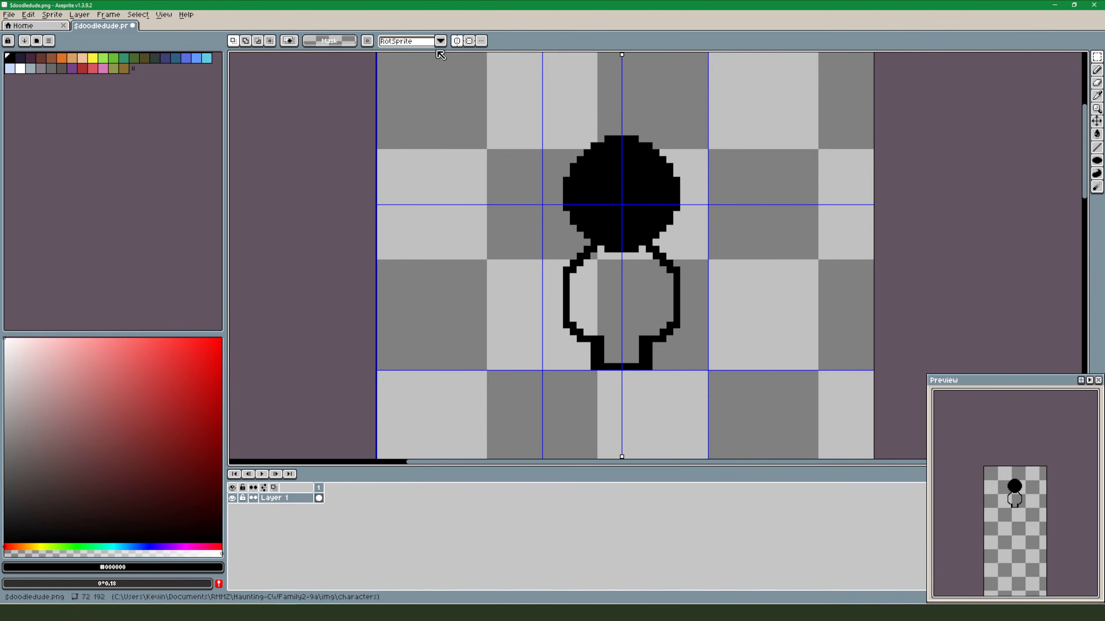
left_click_drag(552, 90, 704, 256)
mouse_move(629, 209)
left_mouse_down()
mouse_move(635, 237)
mouse_move(632, 227)
left_mouse_up()
left_click(766, 339)
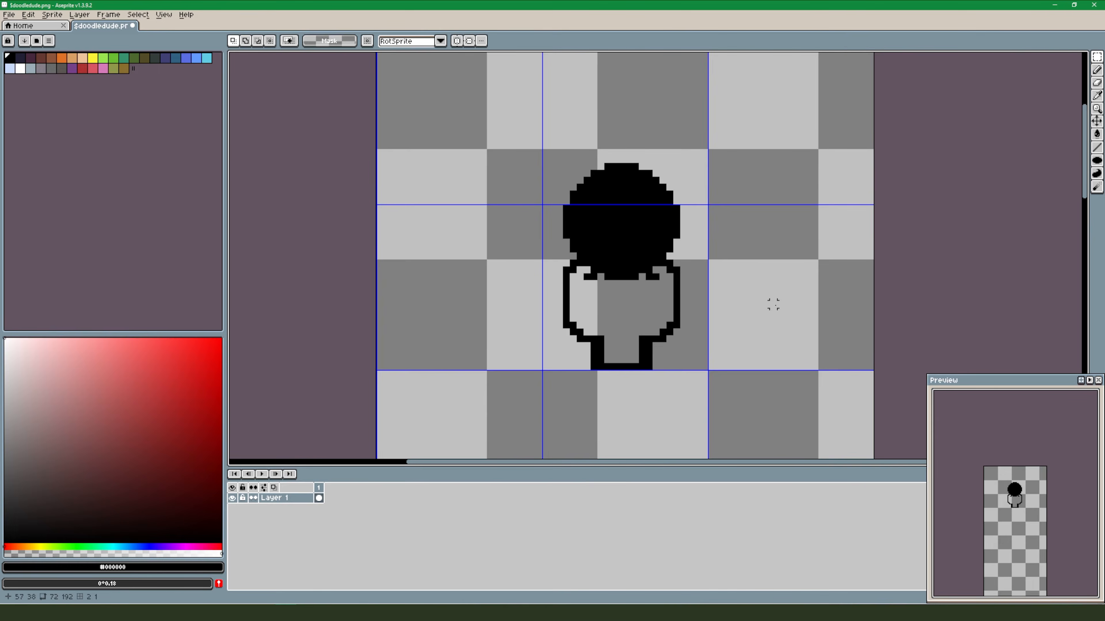
left_click_drag(772, 304, 723, 315)
scroll(723, 317, "down", 2)
left_click_drag(742, 364, 714, 318)
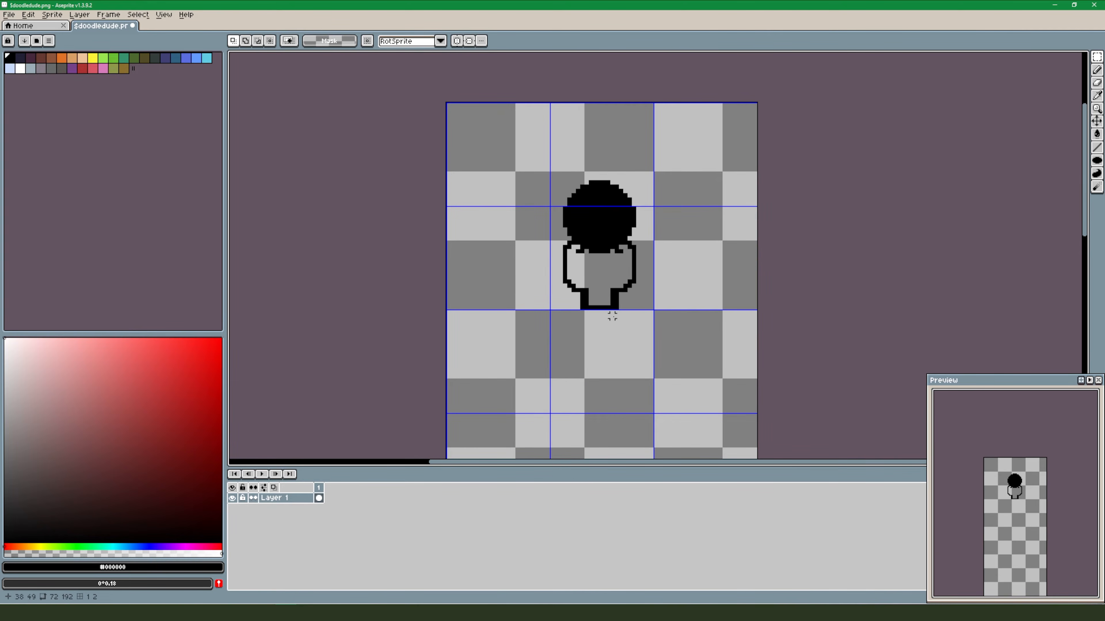
Choose a bright orange (hue 37°, saturation 93, value 94) and fill the torso interior with the Paint Bucket.
key("b")
scroll(640, 242, "up", 3)
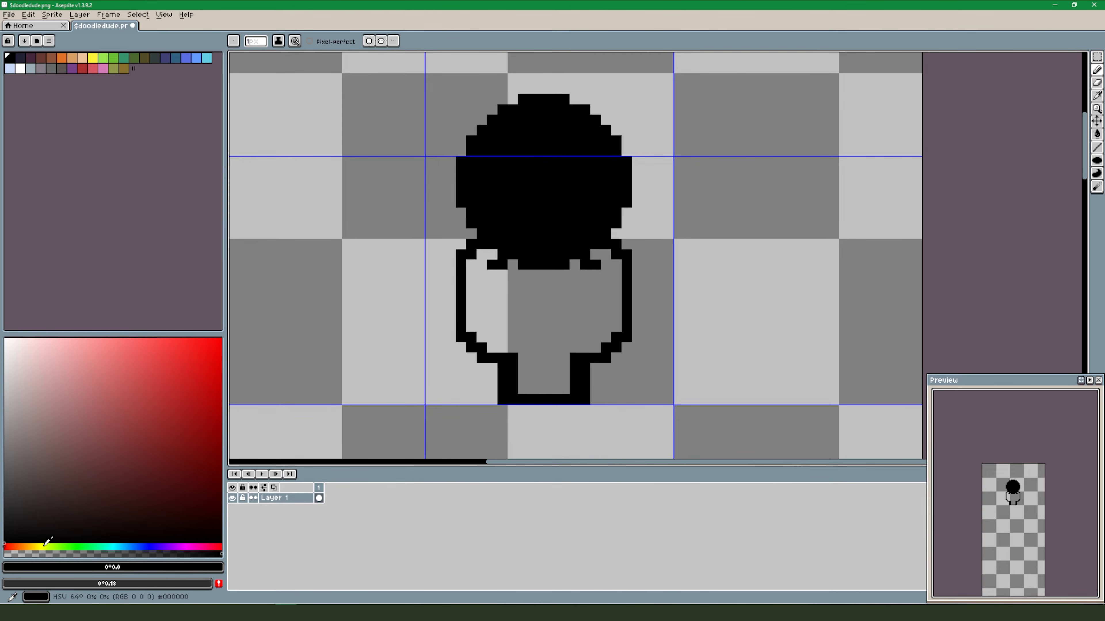
left_click_drag(45, 545, 28, 538)
left_click(81, 415)
mouse_move(81, 415)
left_mouse_down()
mouse_move(51, 355)
mouse_move(204, 459)
mouse_move(216, 486)
mouse_move(136, 457)
mouse_move(44, 350)
mouse_move(208, 494)
mouse_move(205, 358)
mouse_move(19, 483)
mouse_move(211, 346)
left_mouse_up()
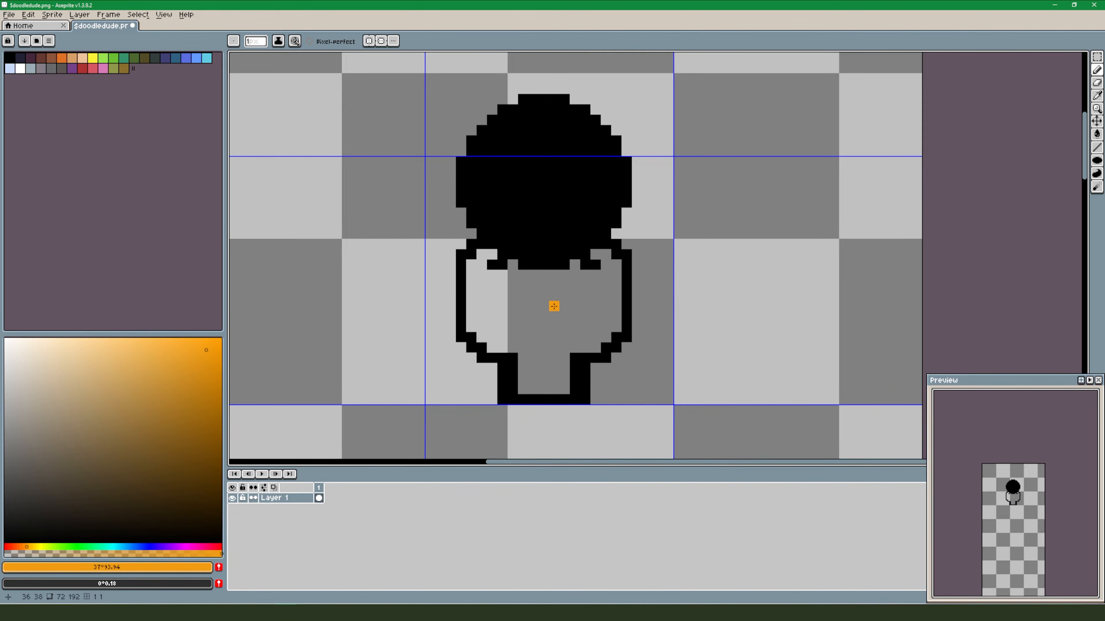
left_click(1097, 134)
left_click(552, 294)
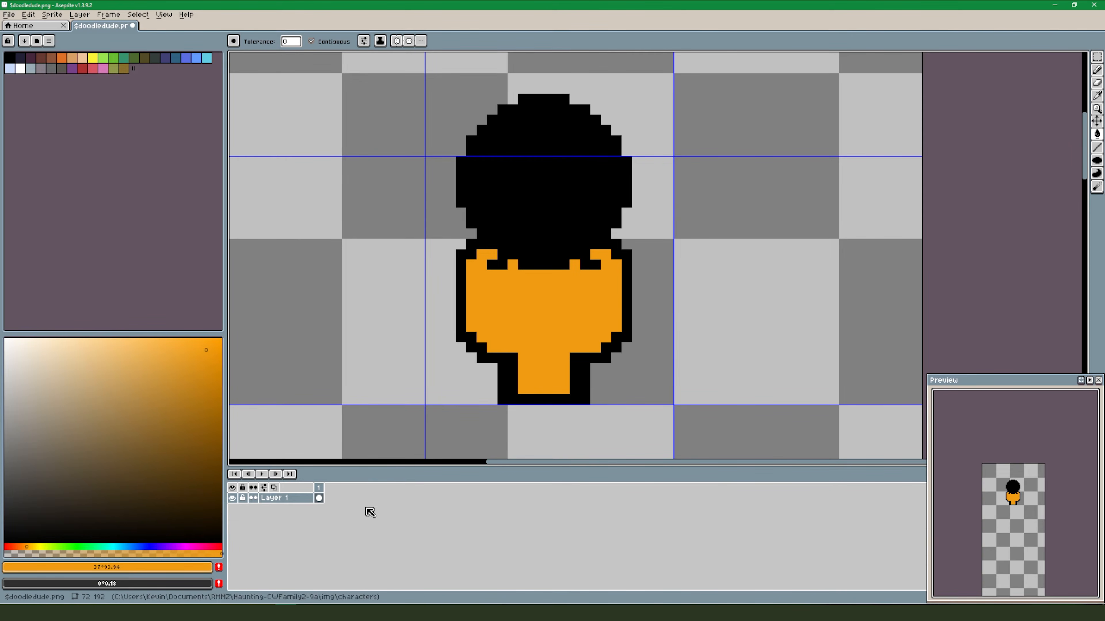
Refill the torso with a muted grey-brown of hue 37°.
left_click(36, 485)
left_click(49, 455)
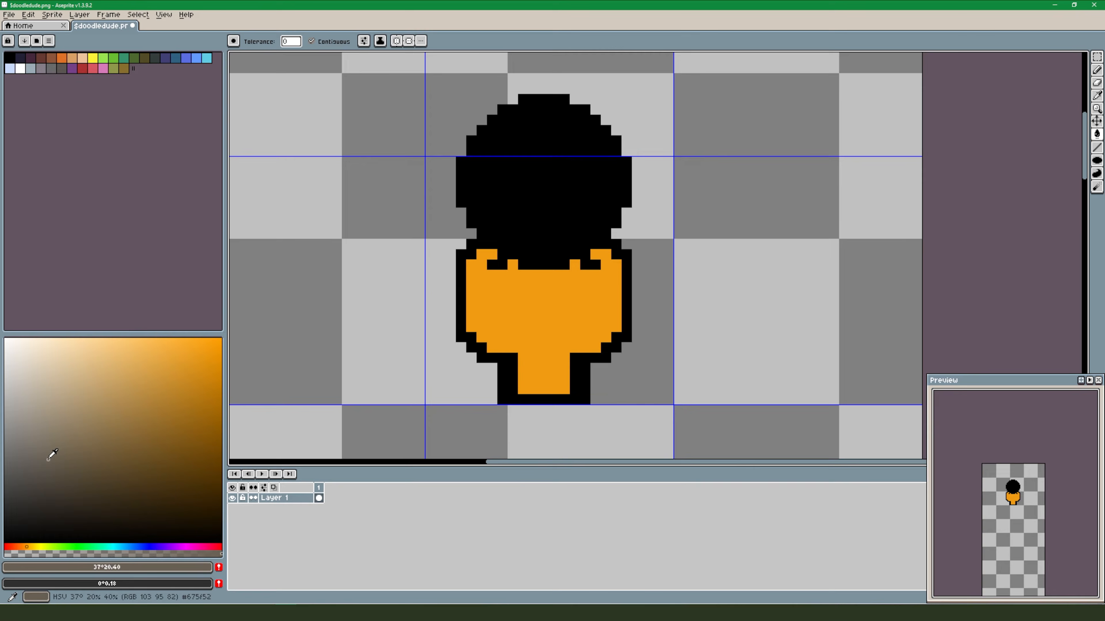
left_click(559, 336)
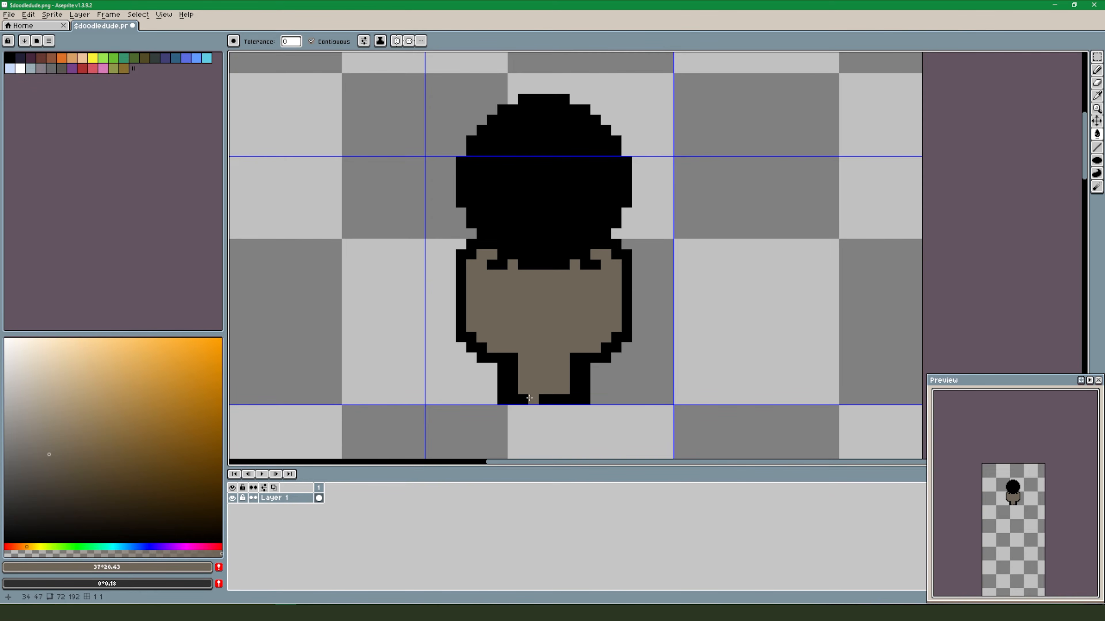
Mix a tan skin tone with hue 34°, saturation 45 and value 81, and refill the torso with it.
left_click(27, 359)
mouse_move(27, 360)
left_mouse_down()
mouse_move(209, 481)
mouse_move(35, 373)
left_mouse_up()
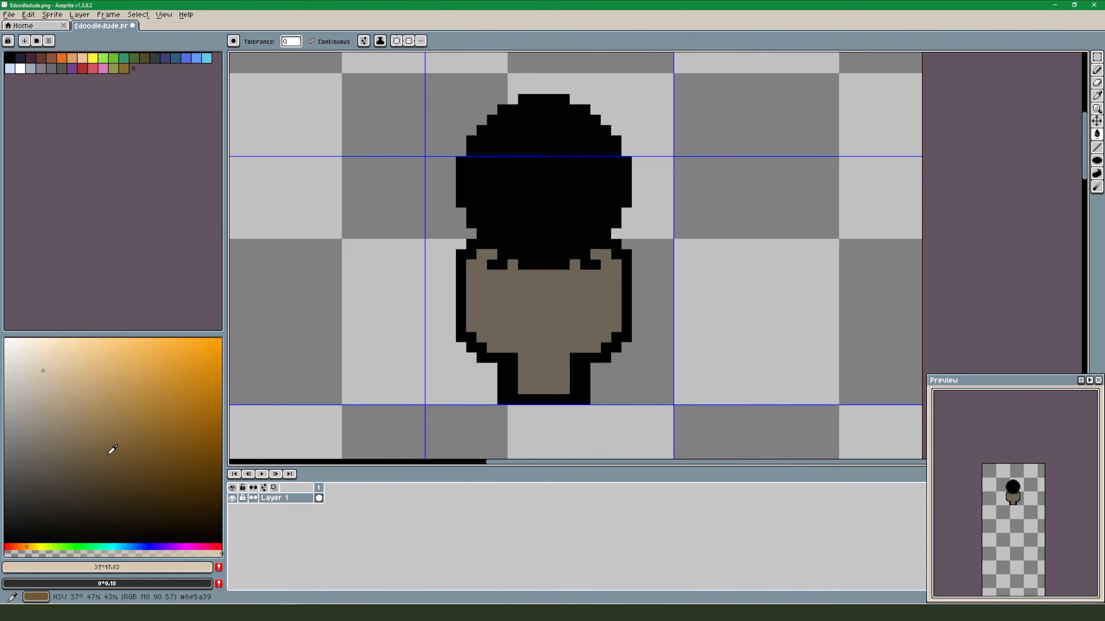
left_click(199, 472)
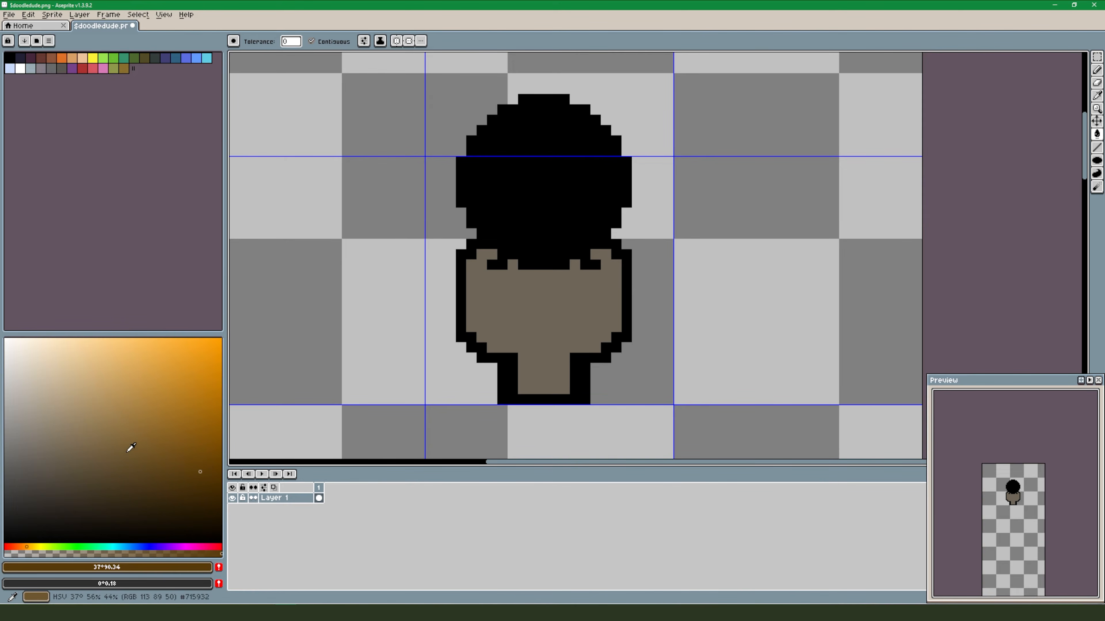
left_click(78, 390)
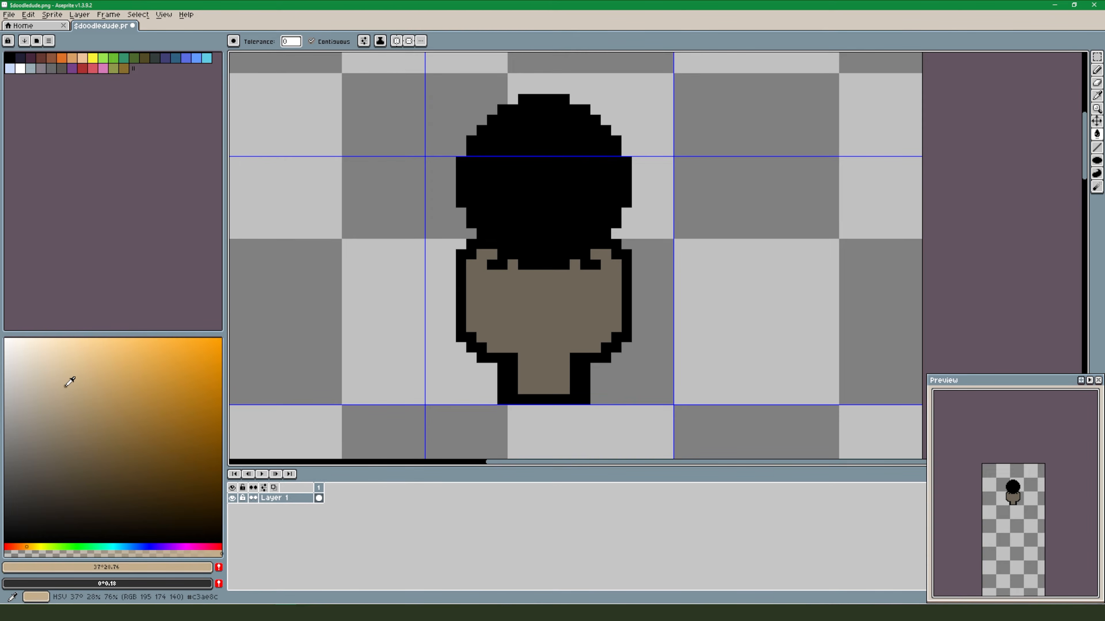
left_click_drag(75, 382, 65, 376)
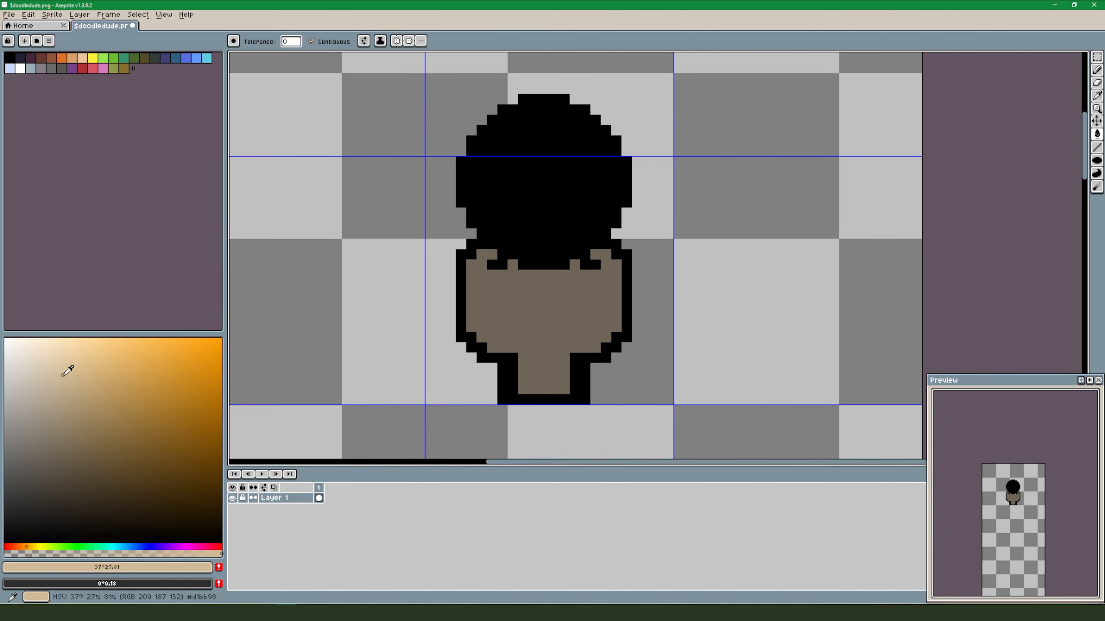
left_click(24, 546)
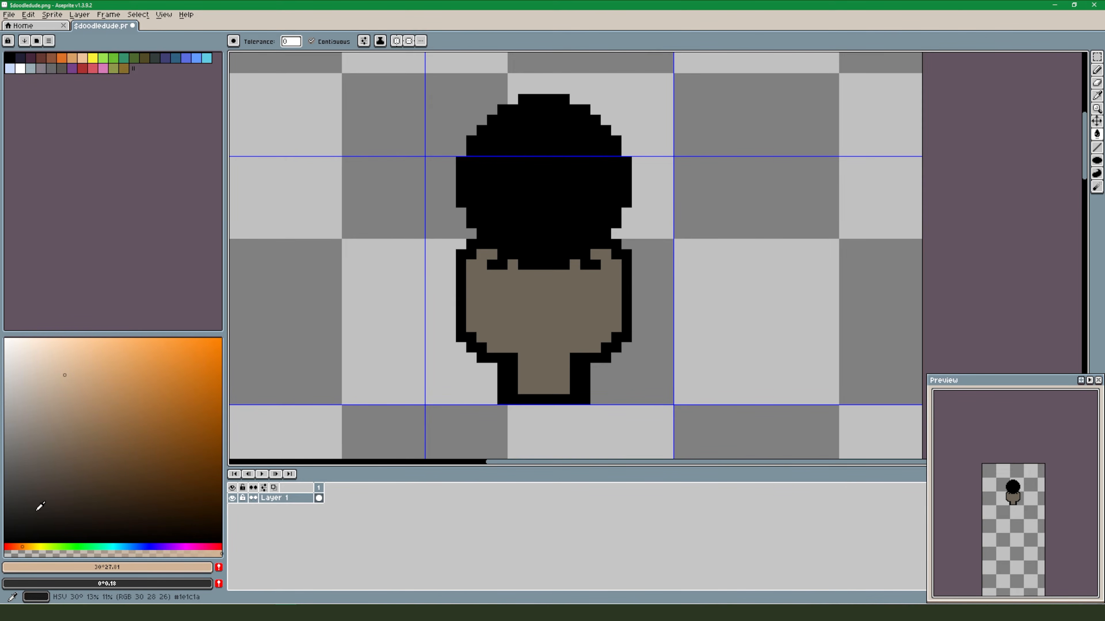
left_click(99, 377)
left_click(97, 381)
left_click(102, 376)
left_click(536, 321)
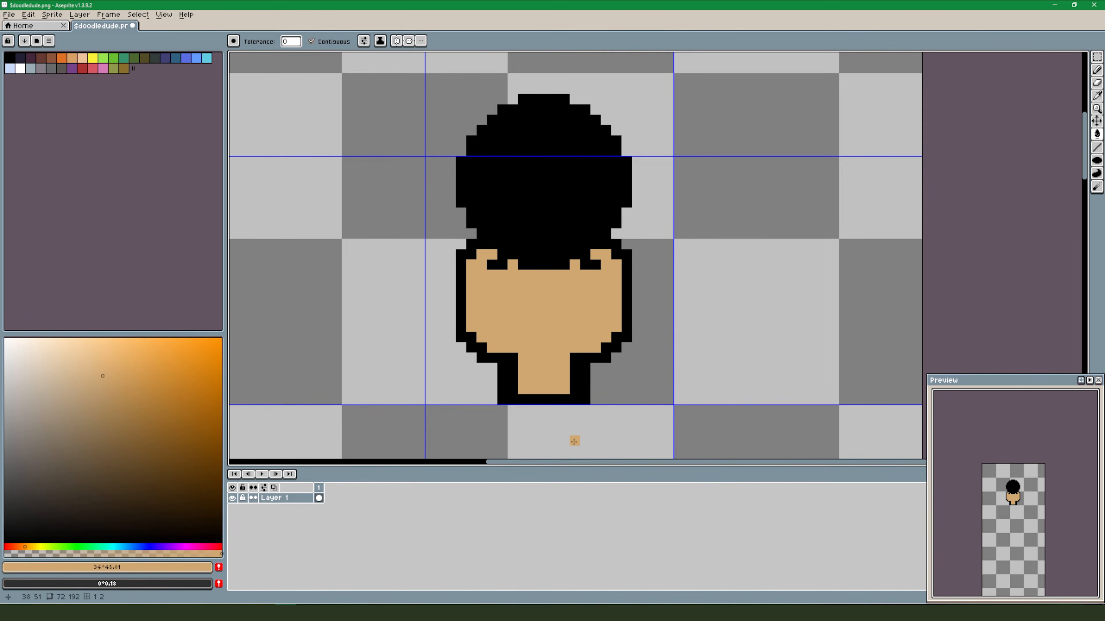
Refine the skin tone to hue 34°, saturation 37 and value 77, and fill the torso, head and black outline with it.
left_click(82, 376)
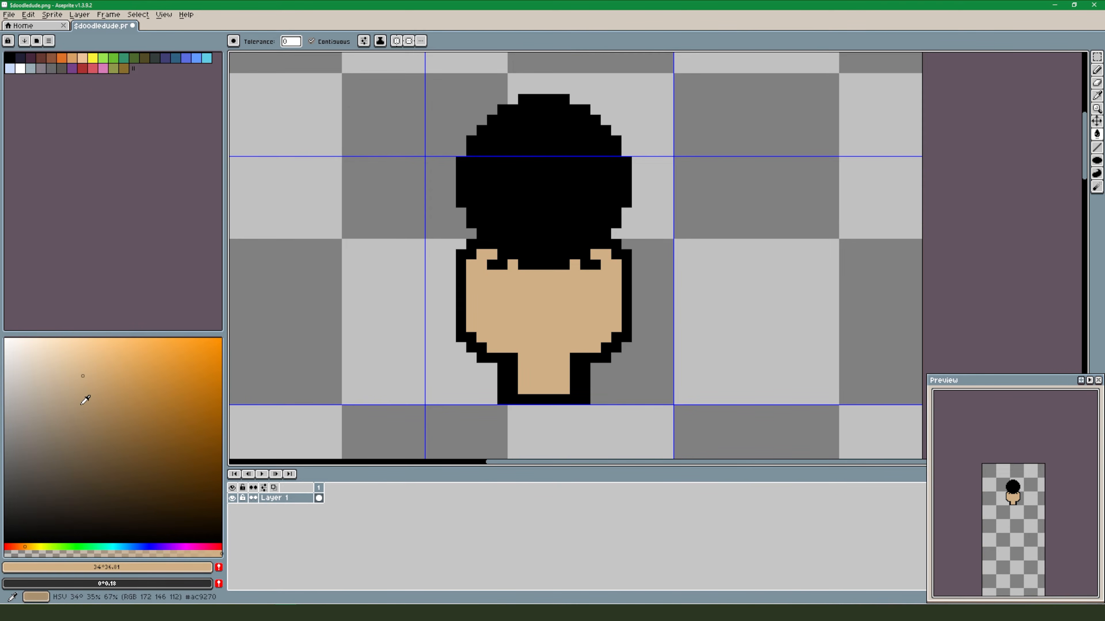
left_click(82, 386)
left_click(513, 295)
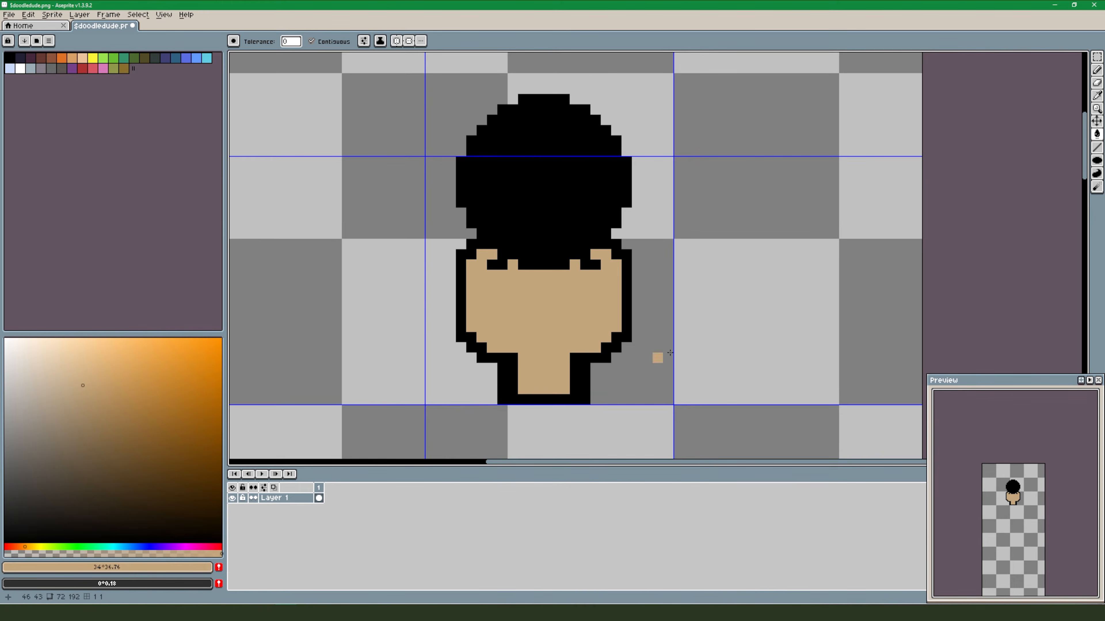
left_click(86, 384)
left_click(522, 300)
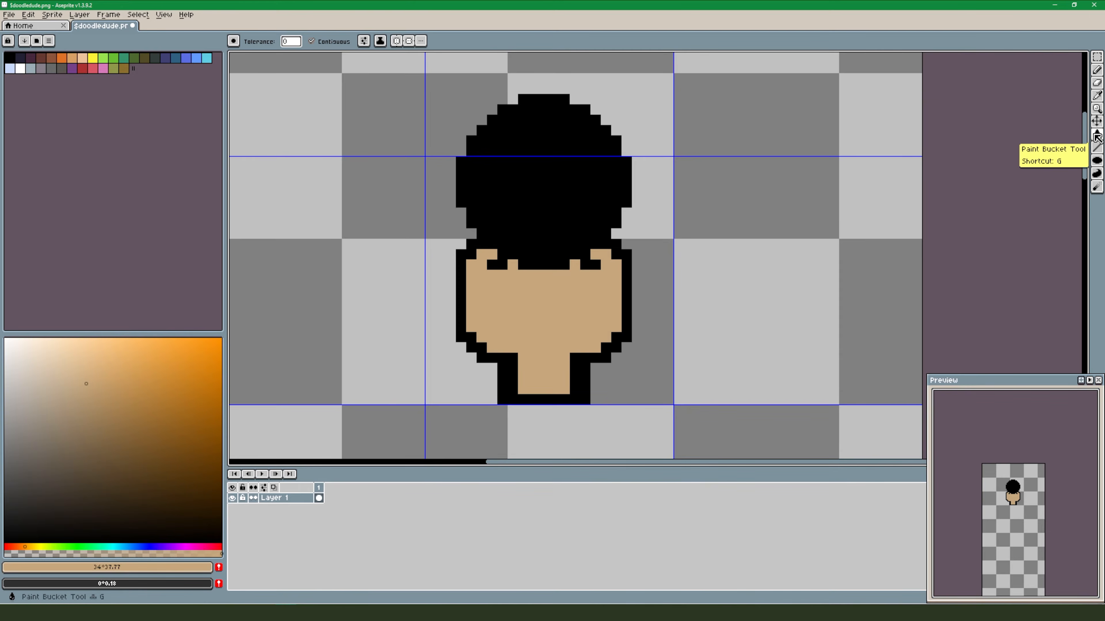
left_click(563, 252)
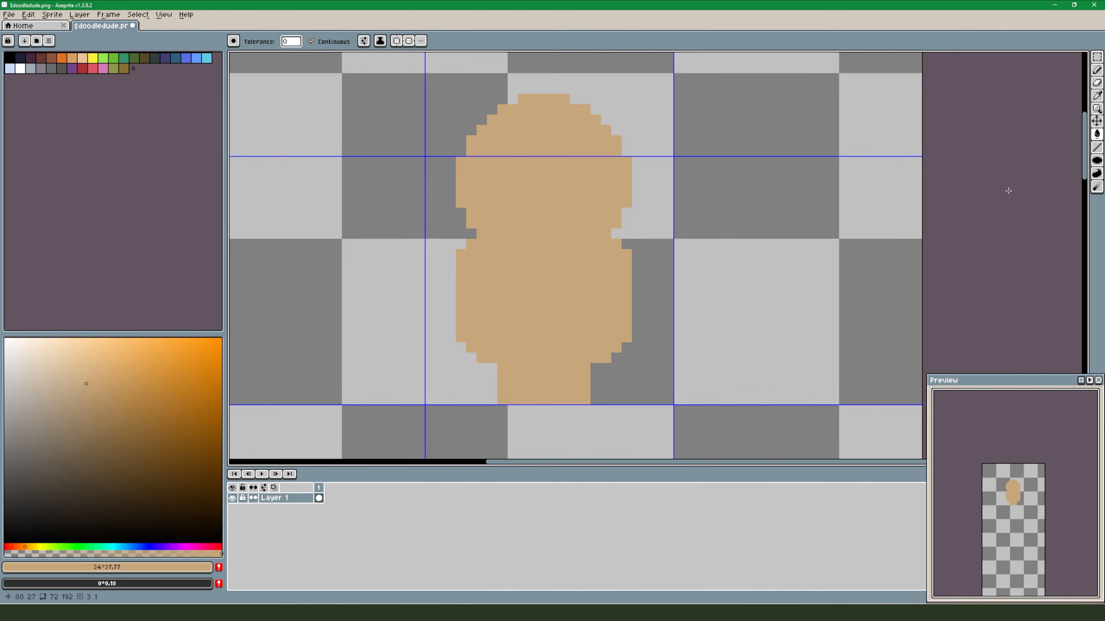
Pencil a black one-pixel outline along the edges of the head, torso and legs, leaving the feet open.
key("b")
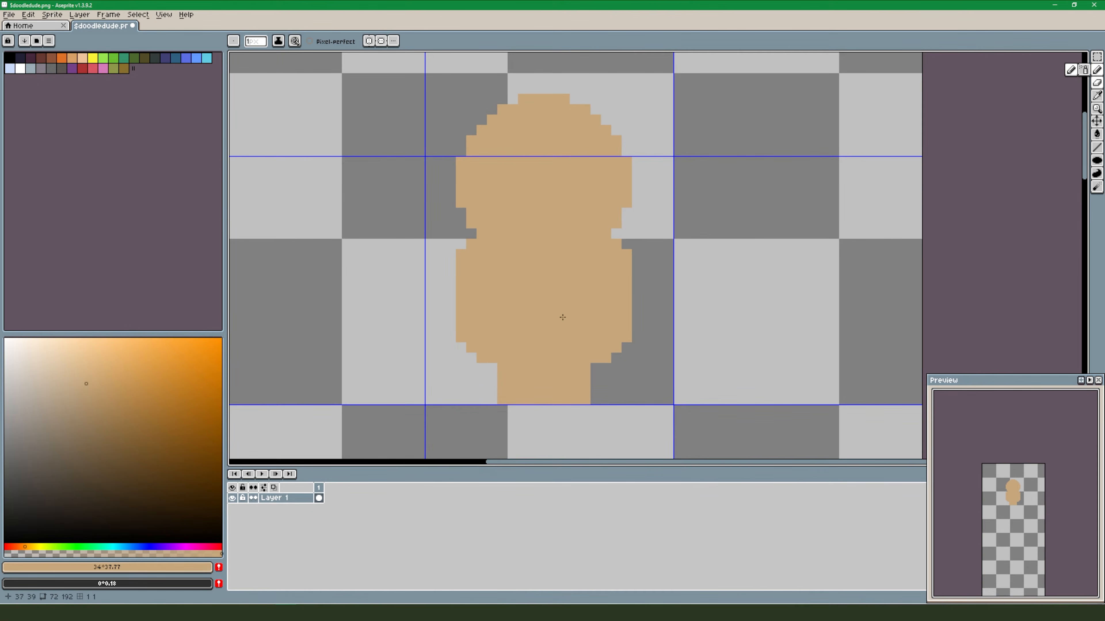
left_click(906, 172)
left_click(5, 542)
mouse_move(584, 398)
left_mouse_down()
mouse_move(584, 366)
mouse_move(612, 355)
mouse_move(627, 290)
mouse_move(627, 255)
mouse_move(604, 233)
mouse_move(627, 202)
mouse_move(625, 162)
mouse_move(597, 121)
mouse_move(539, 100)
mouse_move(490, 120)
mouse_move(462, 172)
mouse_move(502, 402)
left_mouse_up()
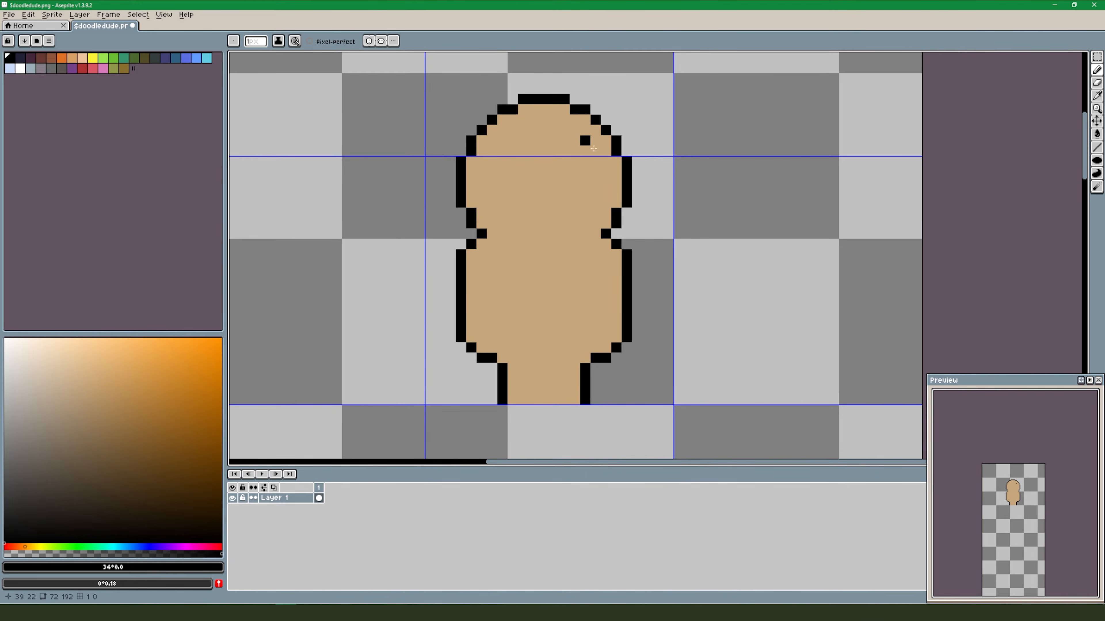
Try black eyes one pixel wide and two pixels tall on the face, and undo them.
mouse_move(624, 192)
left_mouse_down()
mouse_move(643, 242)
mouse_move(643, 218)
left_mouse_up()
left_click_drag(531, 209, 532, 219)
left_click_drag(593, 209, 594, 219)
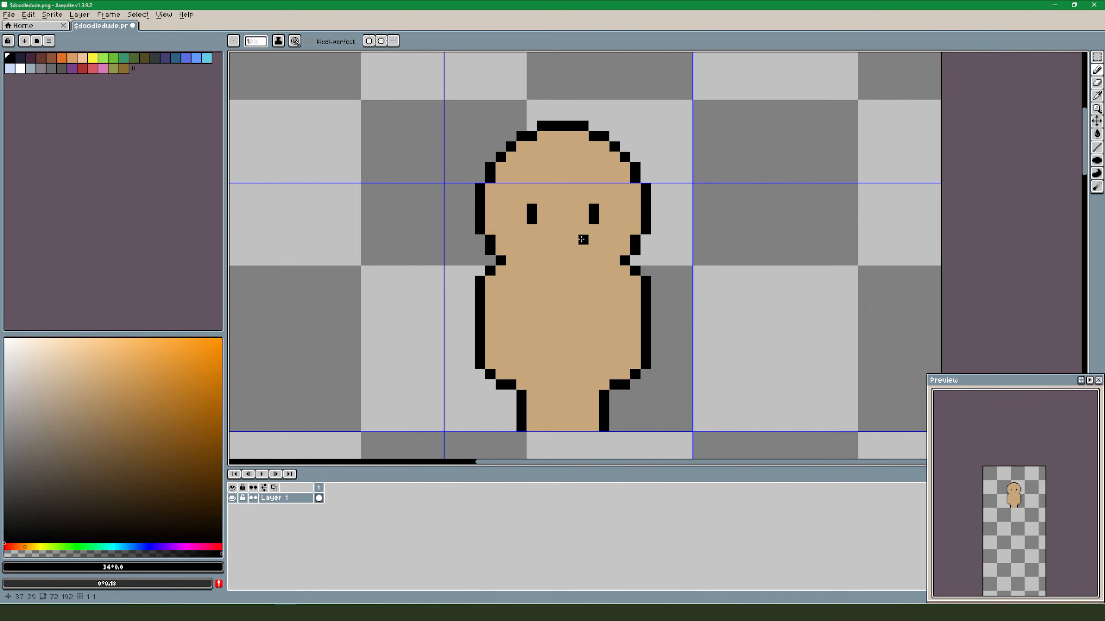
key("ctrl+z")
key("v")
key("ctrl+z")
key("ctrl+z")
Draw two black 2 × 2 px eyes on the face just below the first horizontal grid line.
left_click(532, 209)
left_click(594, 208)
key("ctrl+z")
key("v")
key("b")
left_click(531, 219)
left_click_drag(595, 219, 604, 209)
left_click_drag(522, 219, 522, 208)
scroll(563, 363, "down", 4)
scroll(562, 365, "up", 3)
left_click_drag(566, 348, 573, 347)
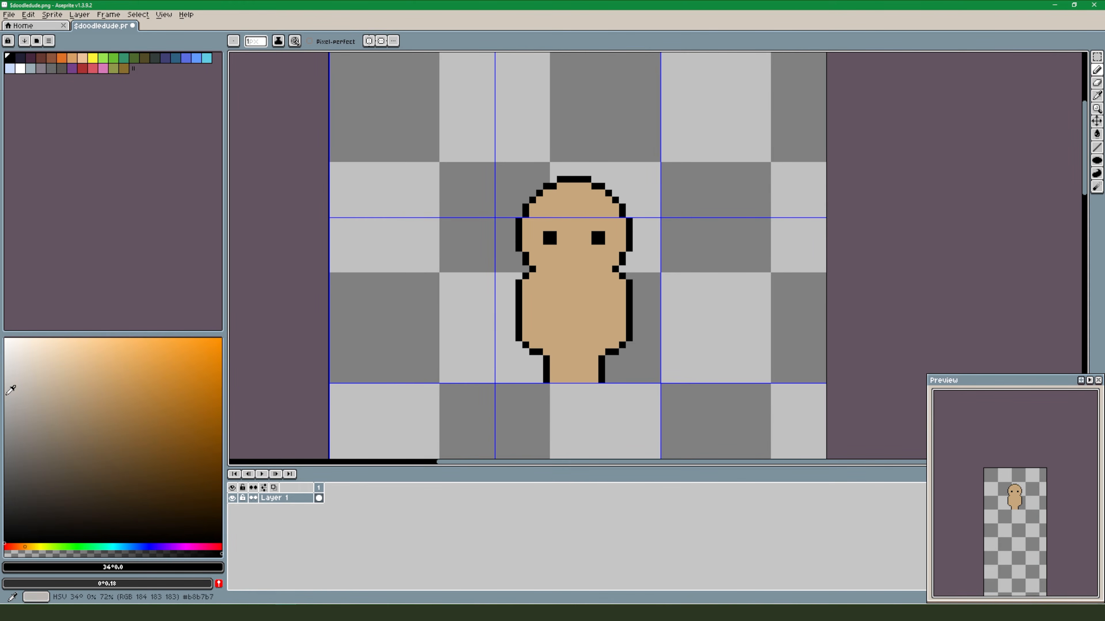
Choose a light grey (saturation 0, value 76) and paint the outer pixel column of each eye with it.
left_click(13, 381)
left_click_drag(13, 381, 10, 383)
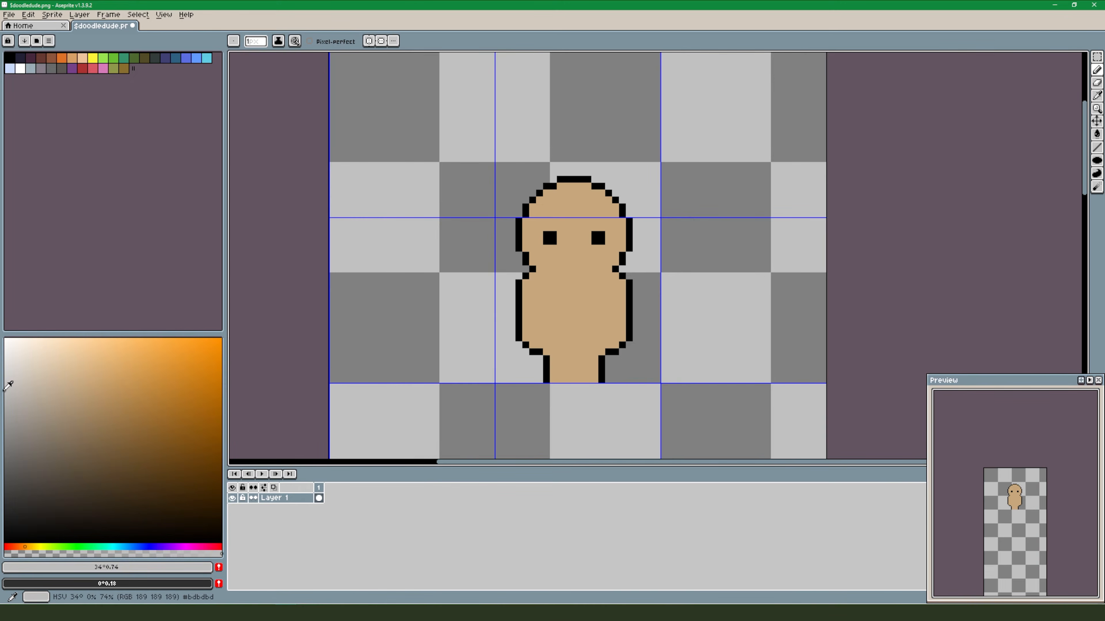
scroll(550, 271, "up", 2)
left_click_drag(539, 192, 538, 203)
left_click_drag(651, 194, 649, 204)
scroll(624, 348, "down", 3)
scroll(617, 351, "up", 2)
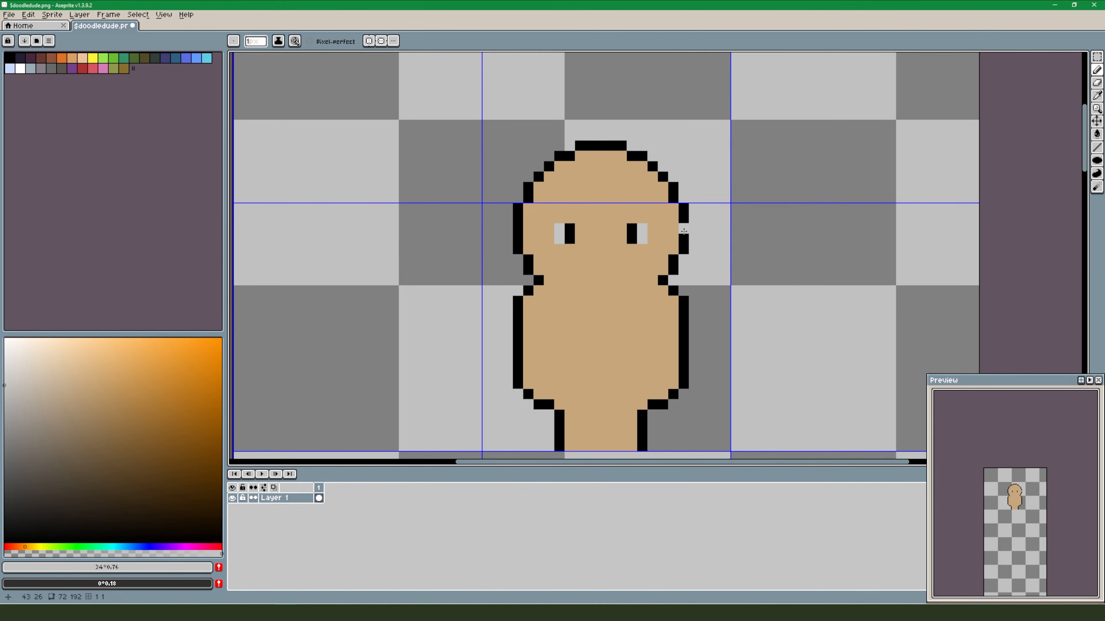
Sample black from the head outline and return to the Pencil tool.
key("i")
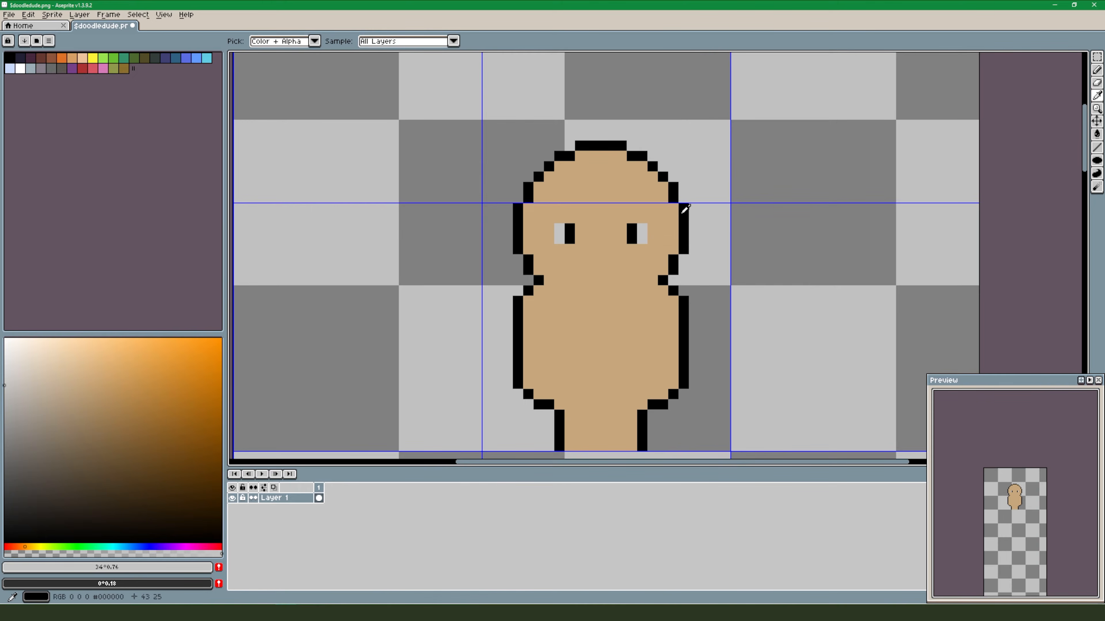
left_click(686, 219)
key("b")
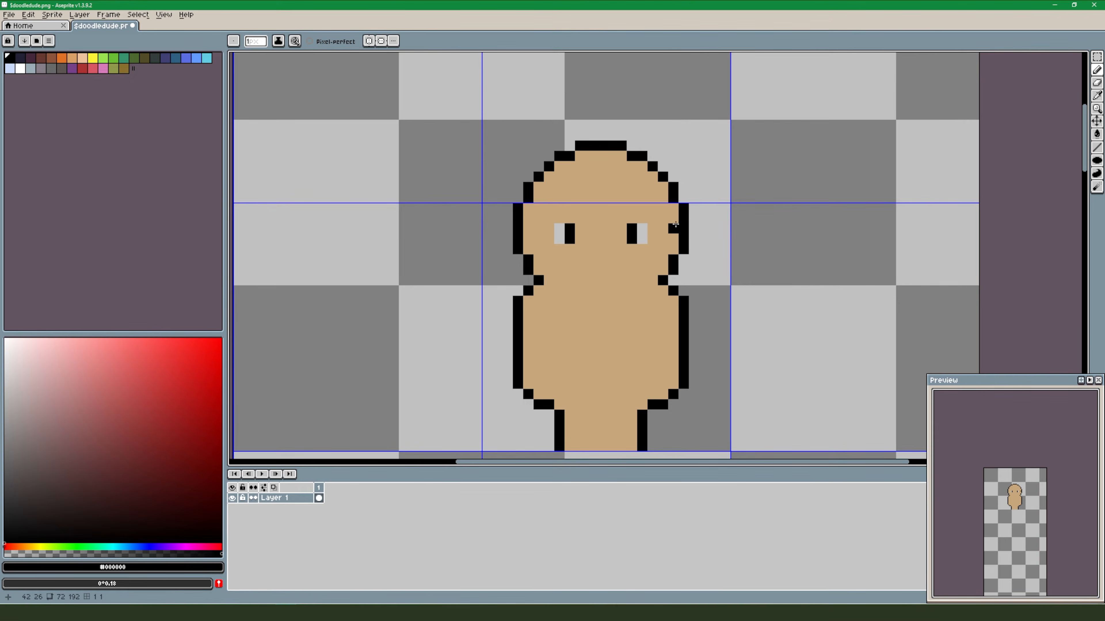
Try a small black ear outline projecting two pixels from the right side of the head, and undo it.
left_click(675, 227)
left_click(693, 220)
key("ctrl+z")
left_click(693, 220)
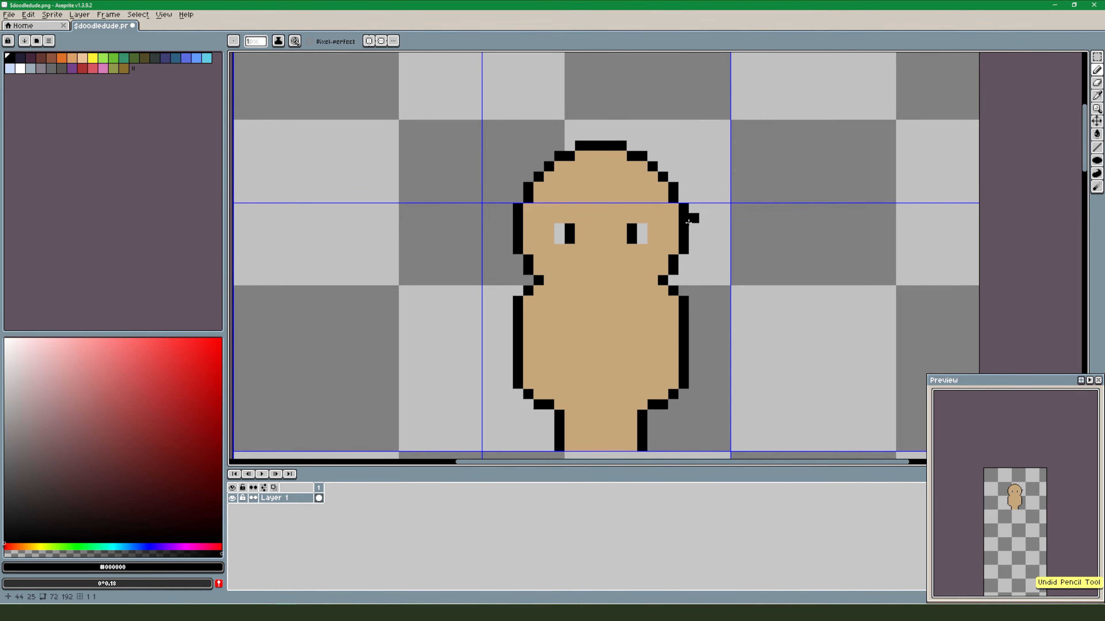
left_click_drag(704, 229, 694, 240)
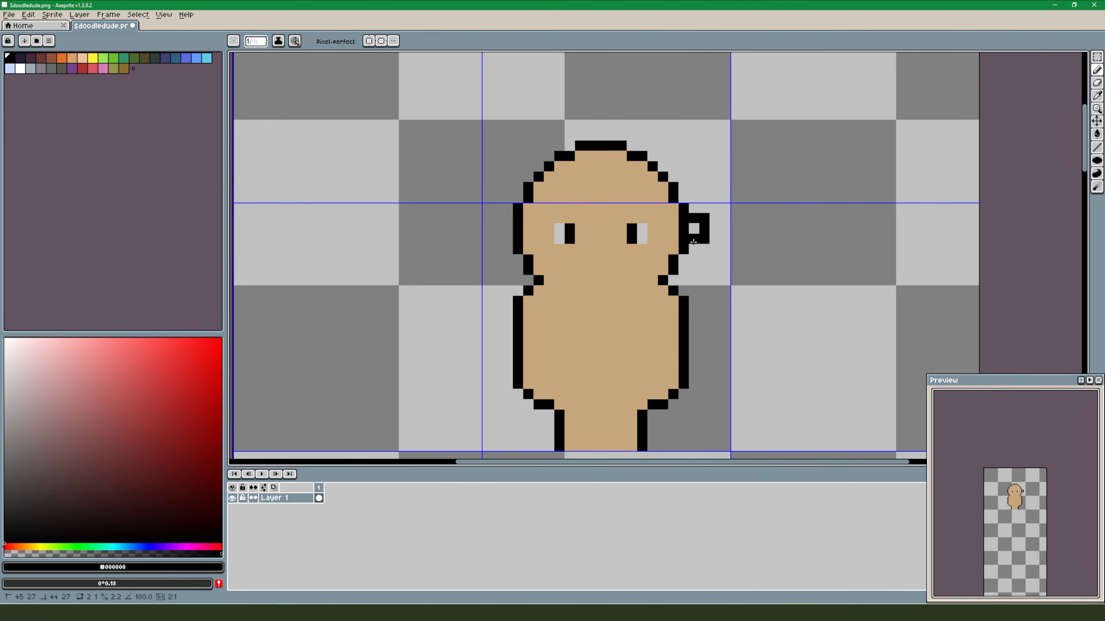
key("ctrl+z")
key("ctrl+z")
key("ctrl+z")
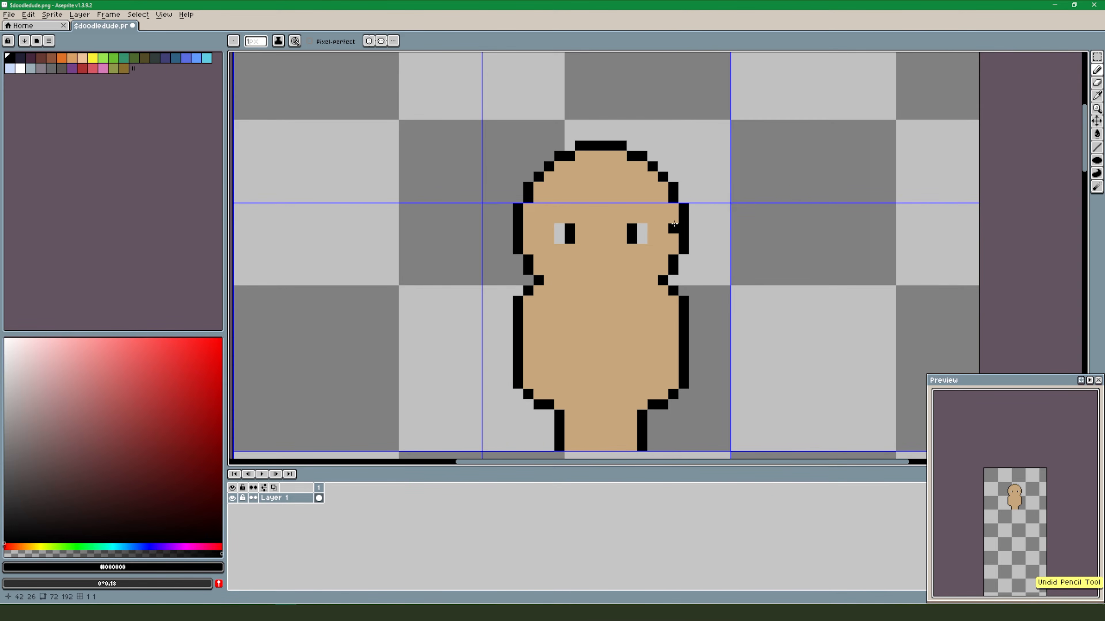
Redraw both head sides one pixel inward above eye level and erase the old outer pixels, leaving two-pixel-tall ears.
left_click(528, 230)
left_click(642, 229)
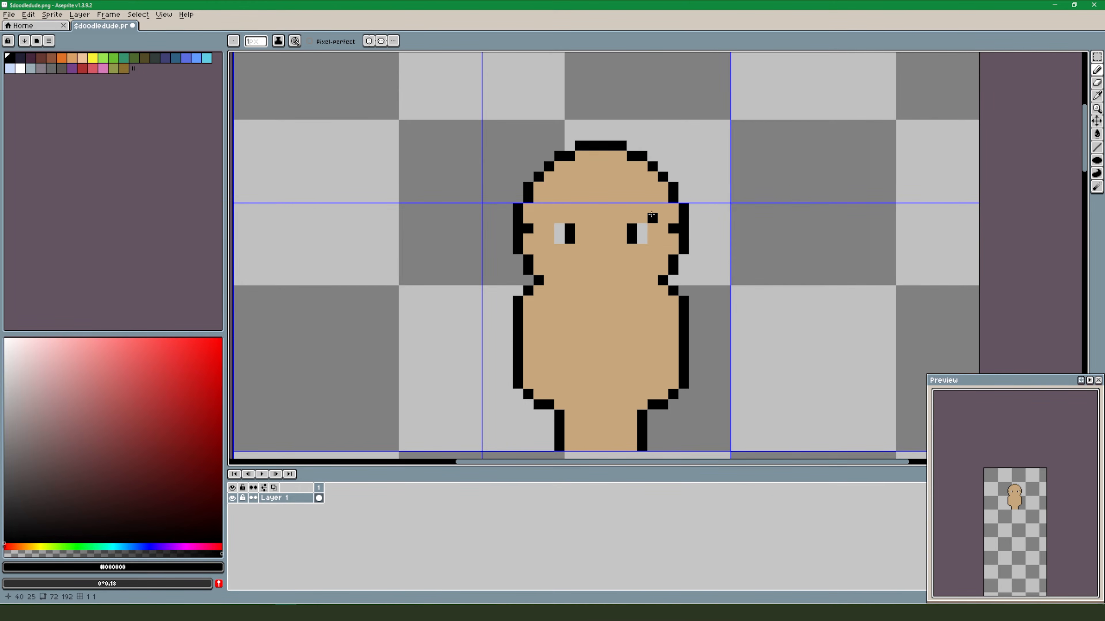
left_click_drag(676, 220, 675, 209)
left_click_drag(526, 221, 527, 210)
key("e")
left_click(693, 218)
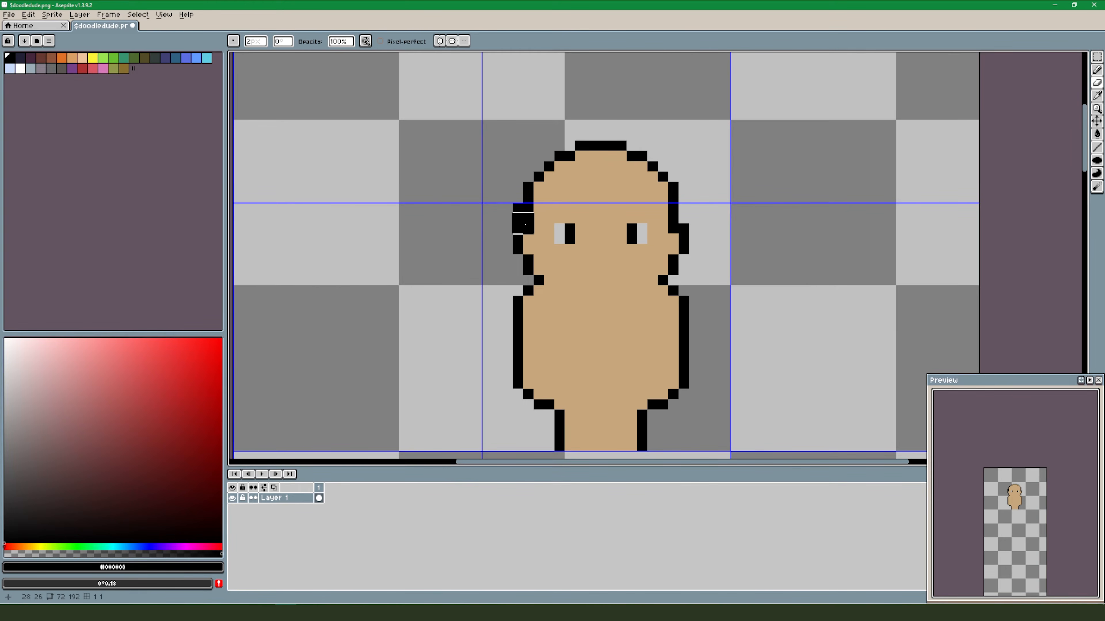
left_click_drag(516, 218, 517, 226)
left_click(689, 225)
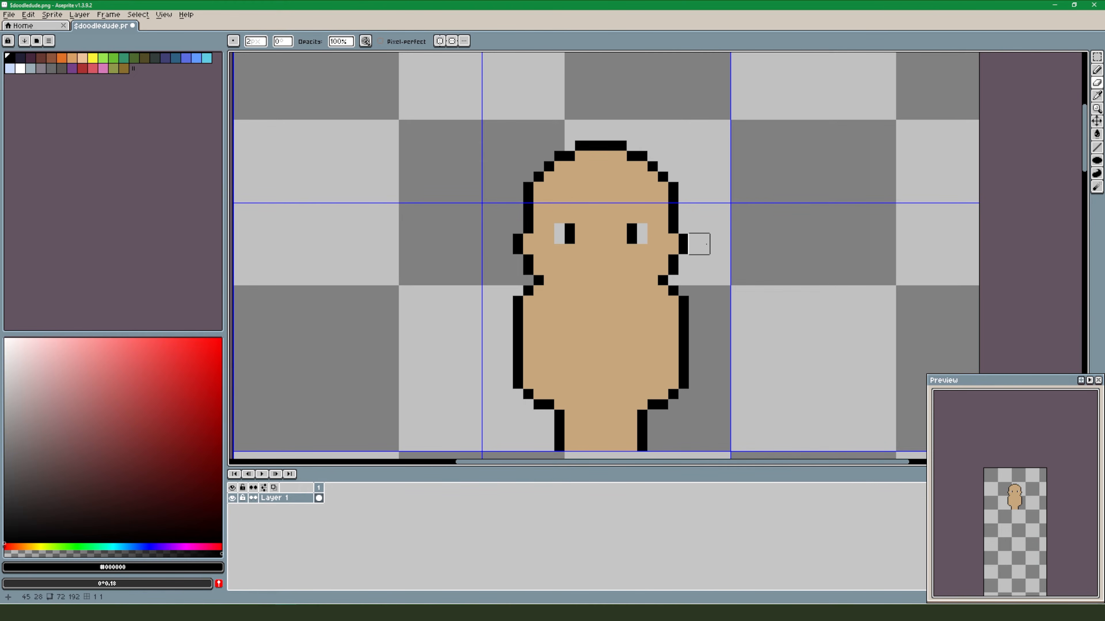
Move both eyes one pixel inward and cover the leftover outer pixels with the sampled skin colour.
key("b")
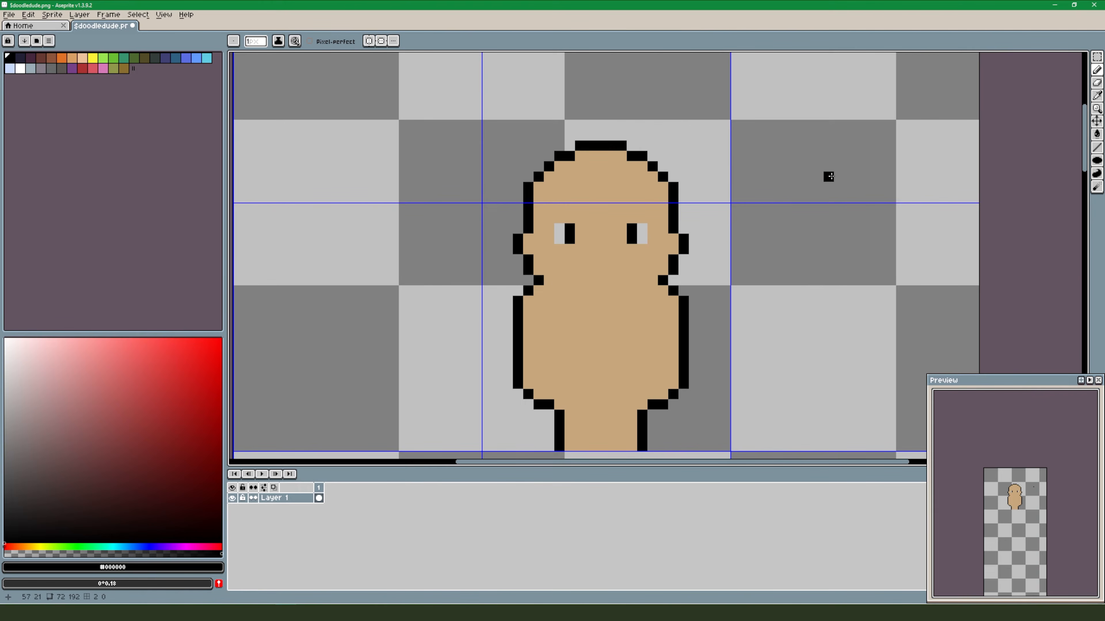
key("ctrl+v")
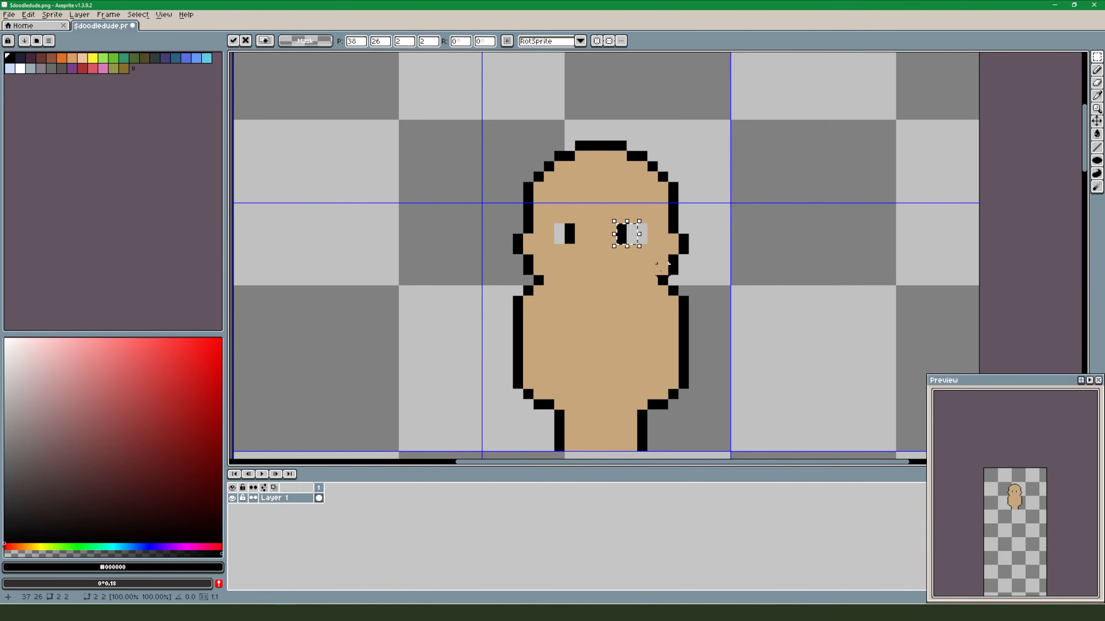
left_click_drag(560, 229, 570, 239)
key("Right")
key("ctrl+d")
left_click(653, 218, "alt")
key("b")
left_click_drag(647, 227, 643, 239)
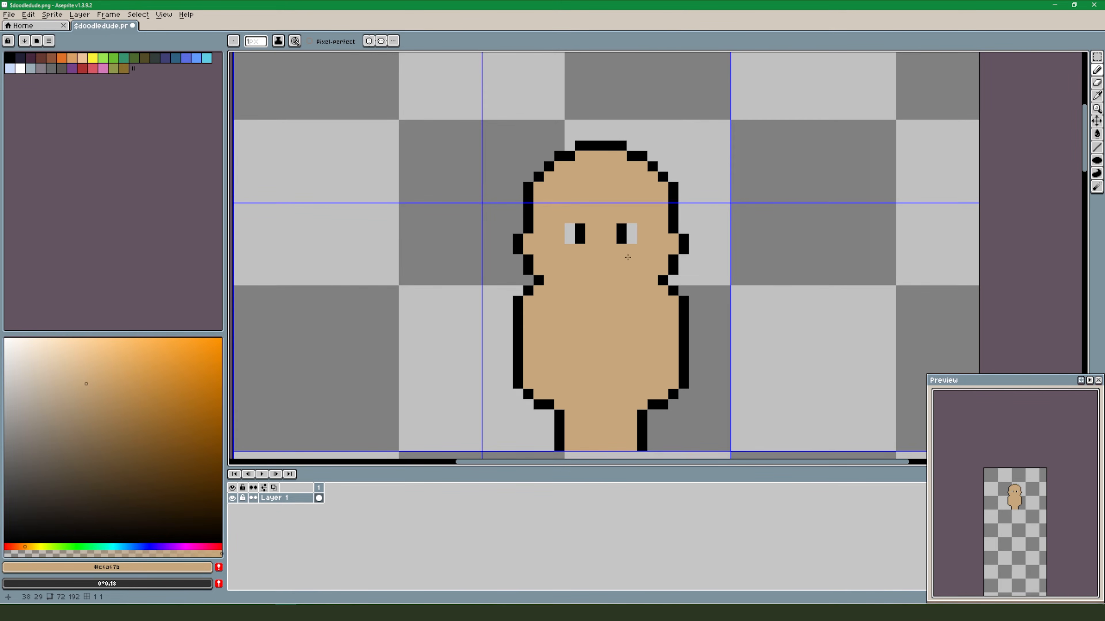
Sample black from the head outline and return to the Pencil tool.
key("i")
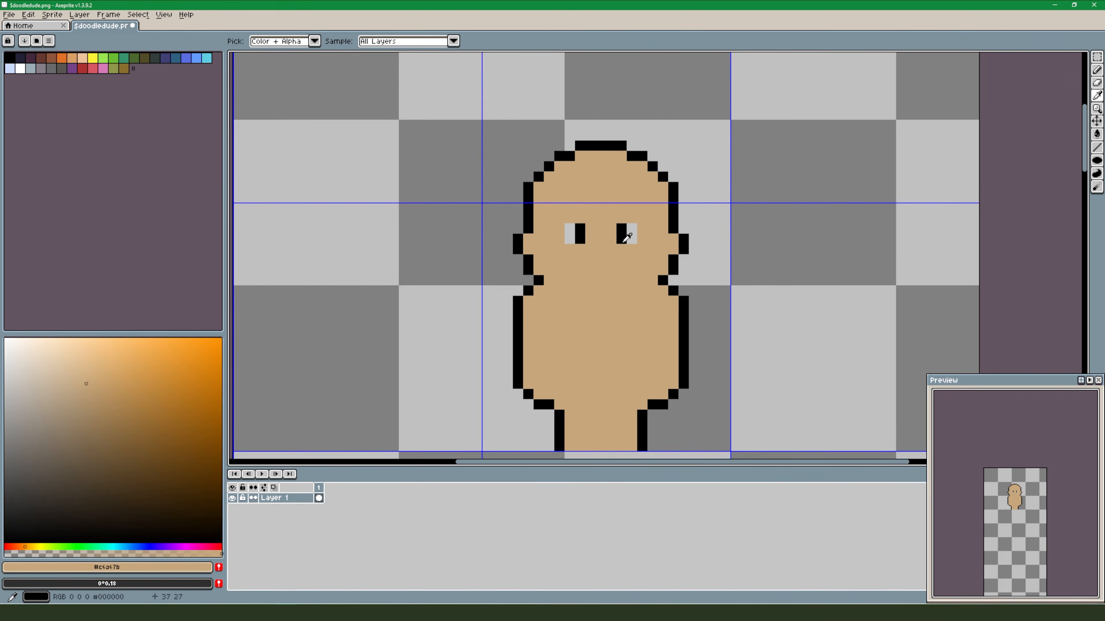
key("b")
scroll(726, 269, "down", 2)
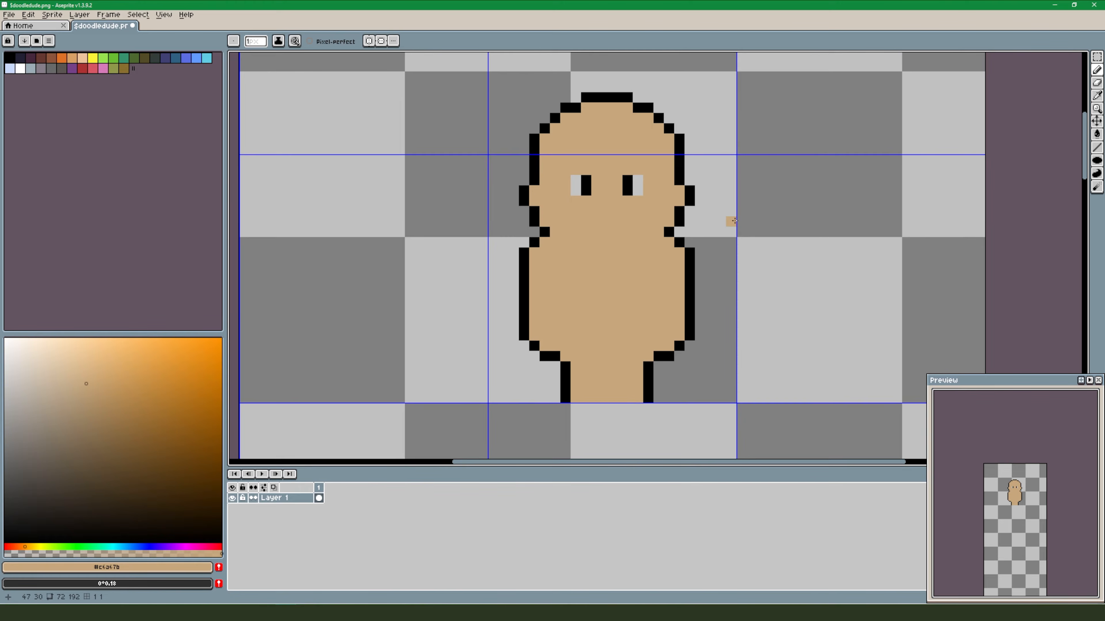
scroll(733, 227, "up", 3)
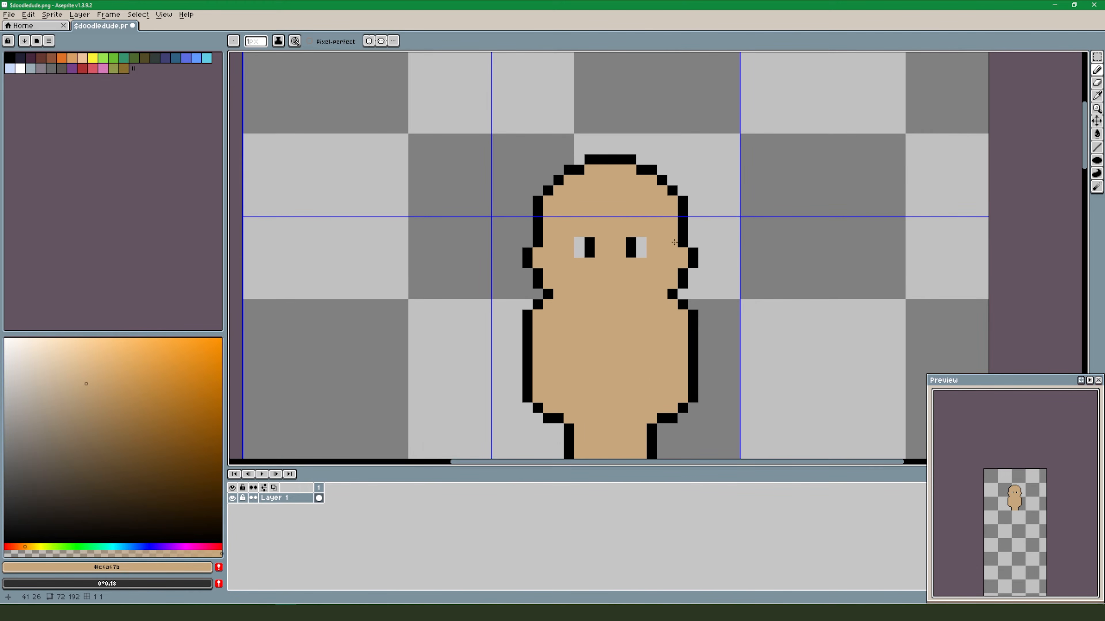
key("i")
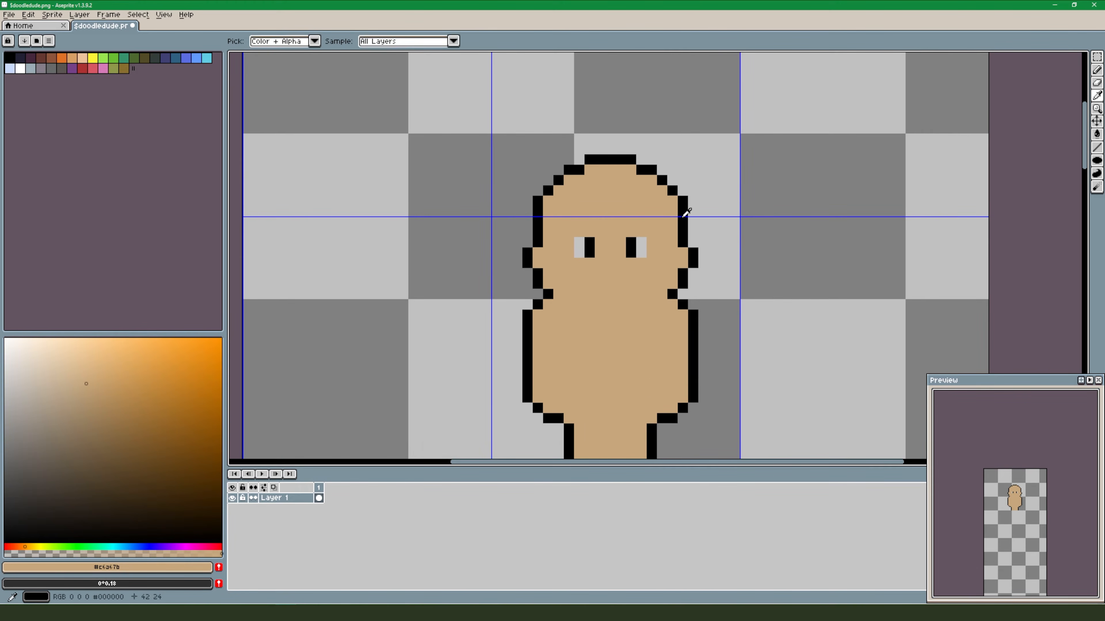
left_click(686, 213)
key("b")
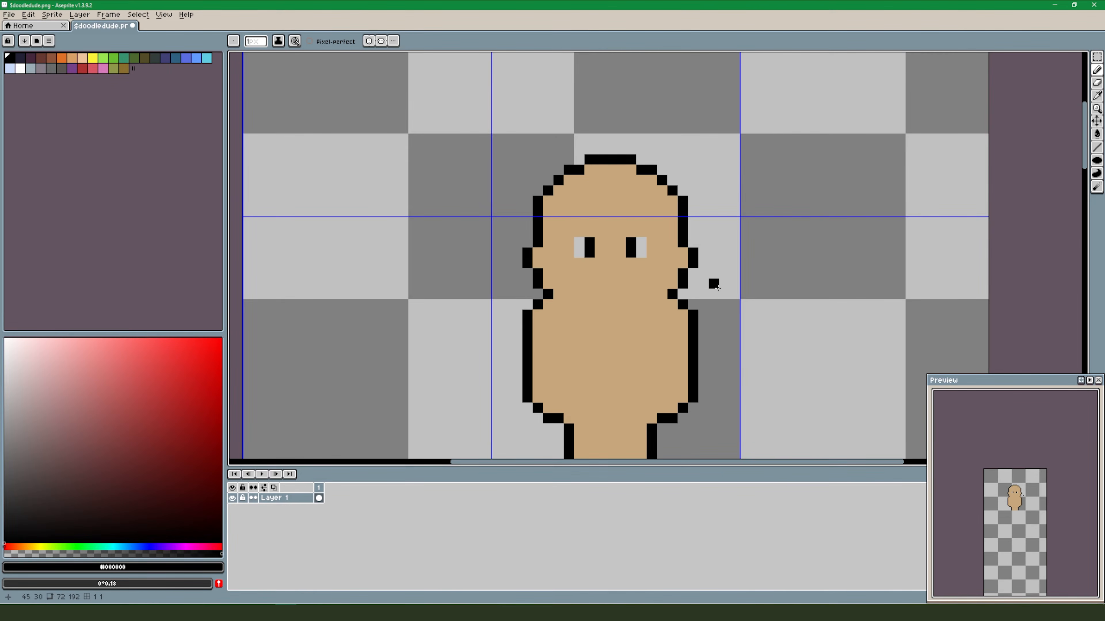
scroll(740, 301, "down", 1)
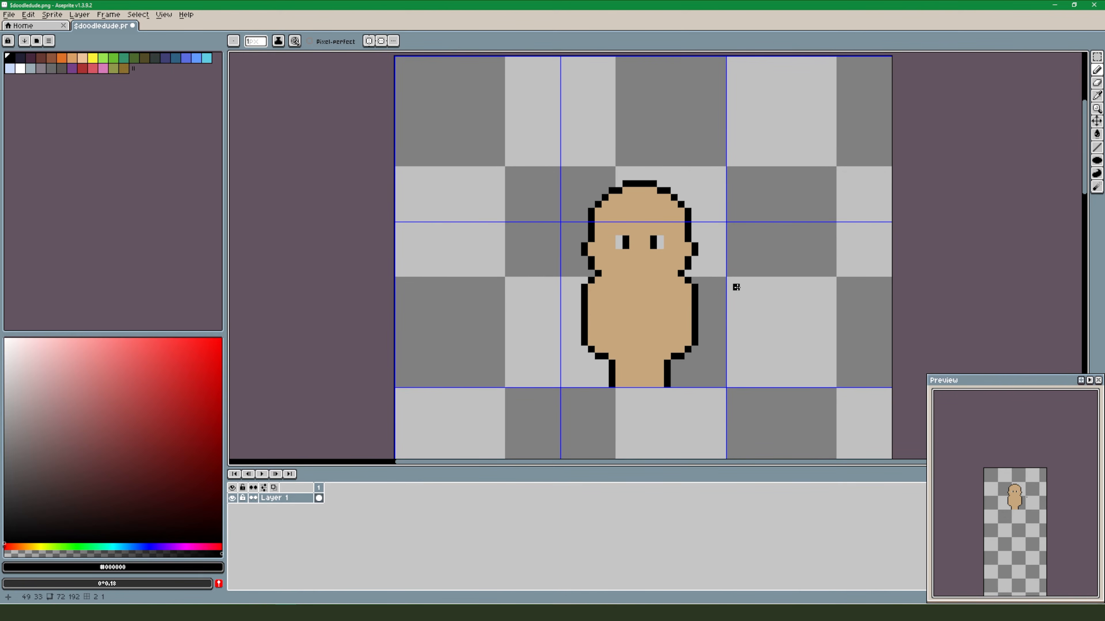
scroll(737, 266, "up", 1)
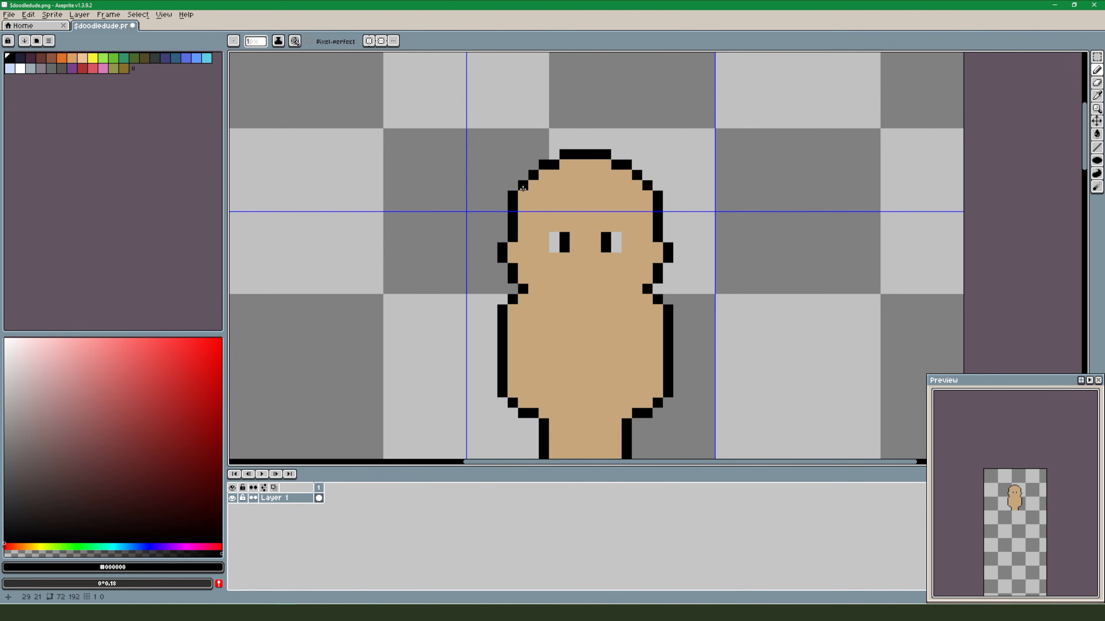
Try a black hair outline arching over the top of the head, and undo it.
left_click_drag(659, 205, 668, 249)
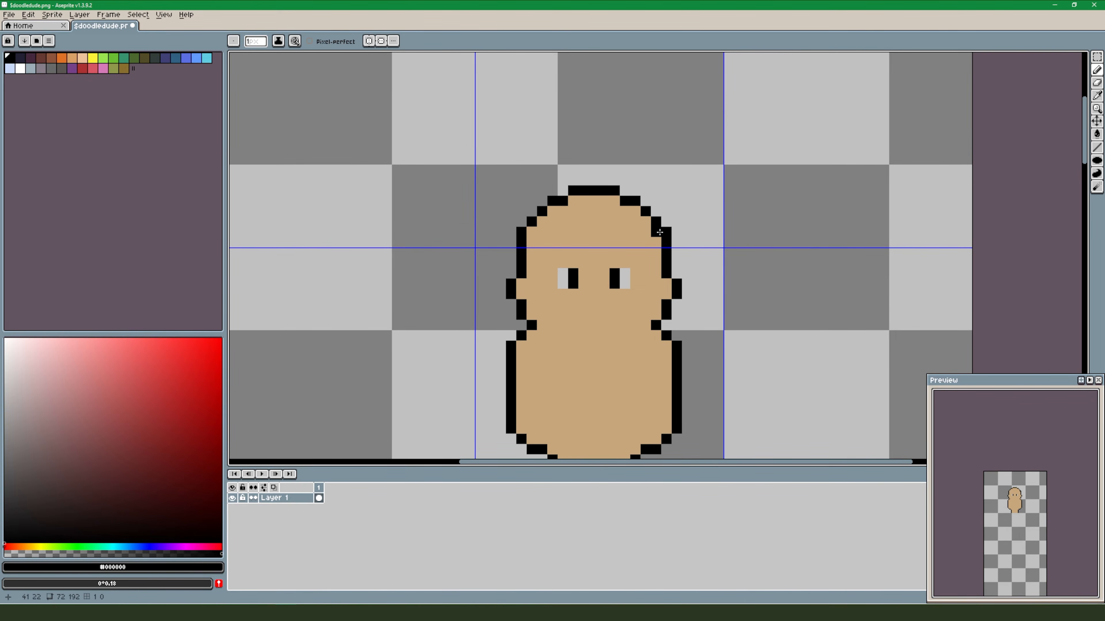
mouse_move(667, 221)
left_mouse_down()
mouse_move(646, 181)
mouse_move(578, 163)
mouse_move(535, 180)
mouse_move(518, 219)
left_mouse_up()
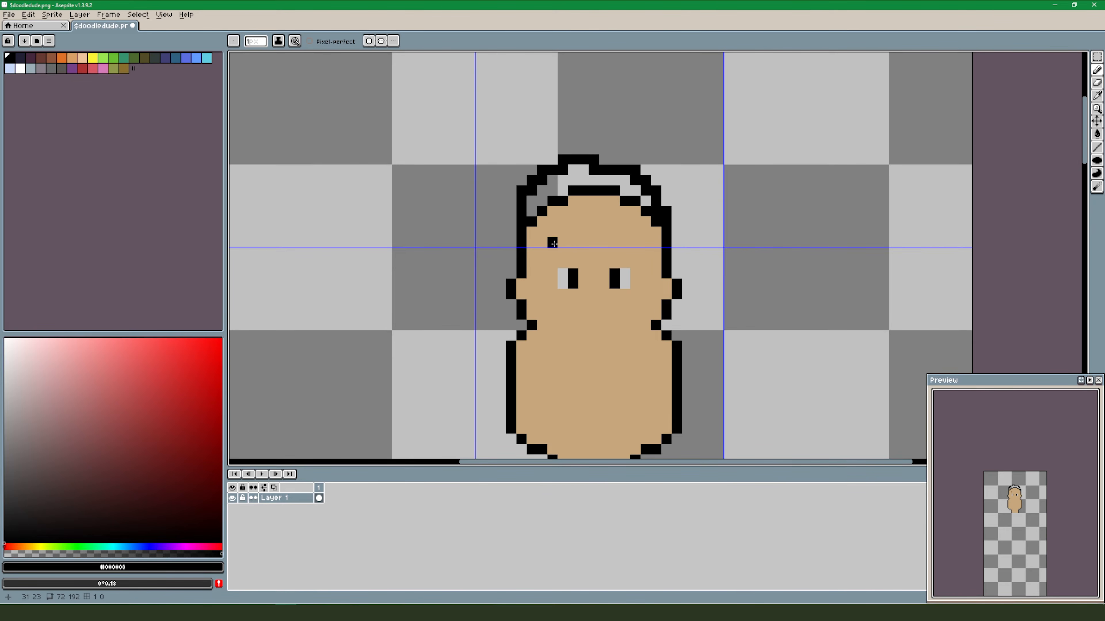
key("ctrl+z")
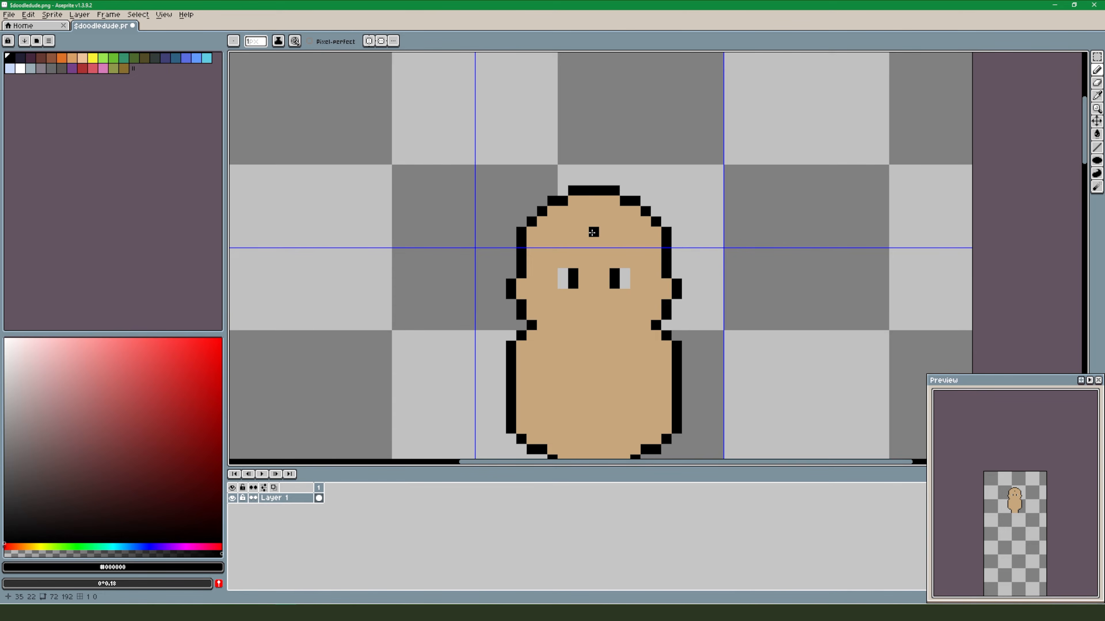
Draw a black hairline with a raised notch across the forehead and an outer hair outline arching above the head.
left_click_drag(593, 241, 580, 261)
left_click_drag(558, 264, 531, 263)
mouse_move(606, 230)
left_mouse_down()
mouse_move(625, 233)
mouse_move(631, 251)
mouse_move(663, 273)
left_mouse_up()
mouse_move(666, 220)
left_mouse_down()
mouse_move(653, 191)
mouse_move(603, 170)
mouse_move(561, 170)
mouse_move(525, 200)
left_mouse_up()
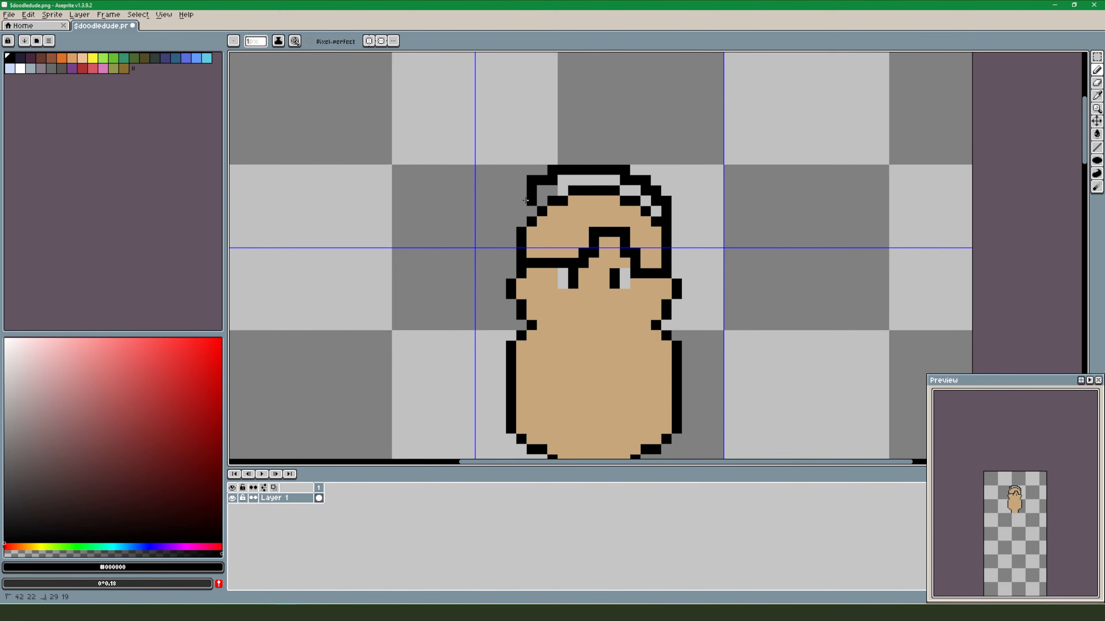
Choose dark grey (#484848) and fill the forehead area above the hairline with it, undoing the fill that recolours the black outline.
scroll(643, 326, "down", 2)
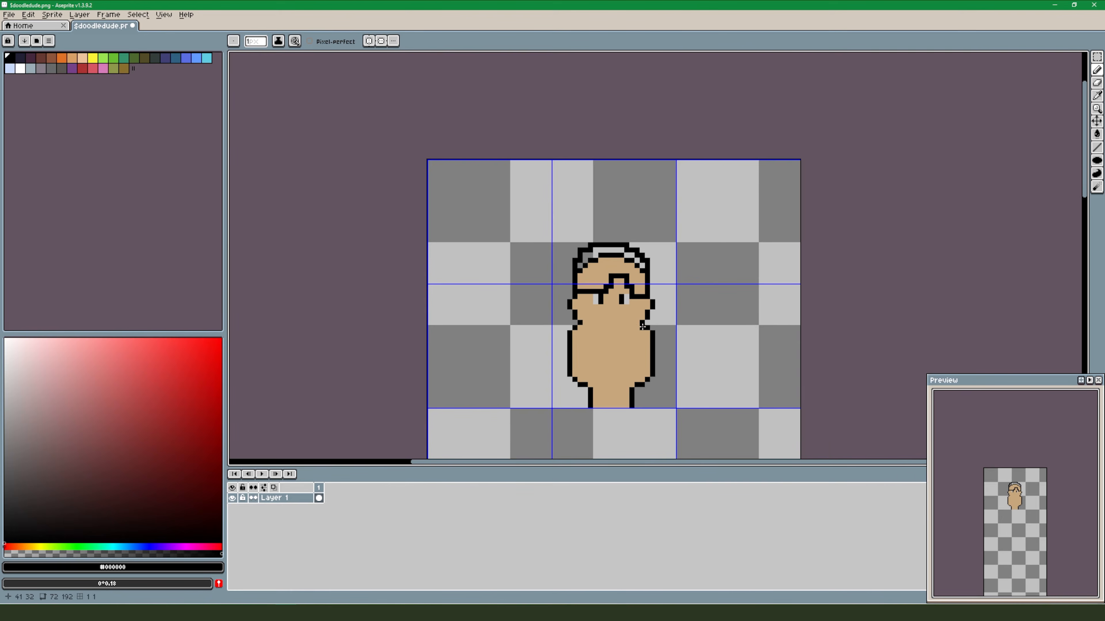
scroll(652, 332, "up", 1)
left_click_drag(664, 334, 676, 289)
left_click_drag(661, 240, 688, 285)
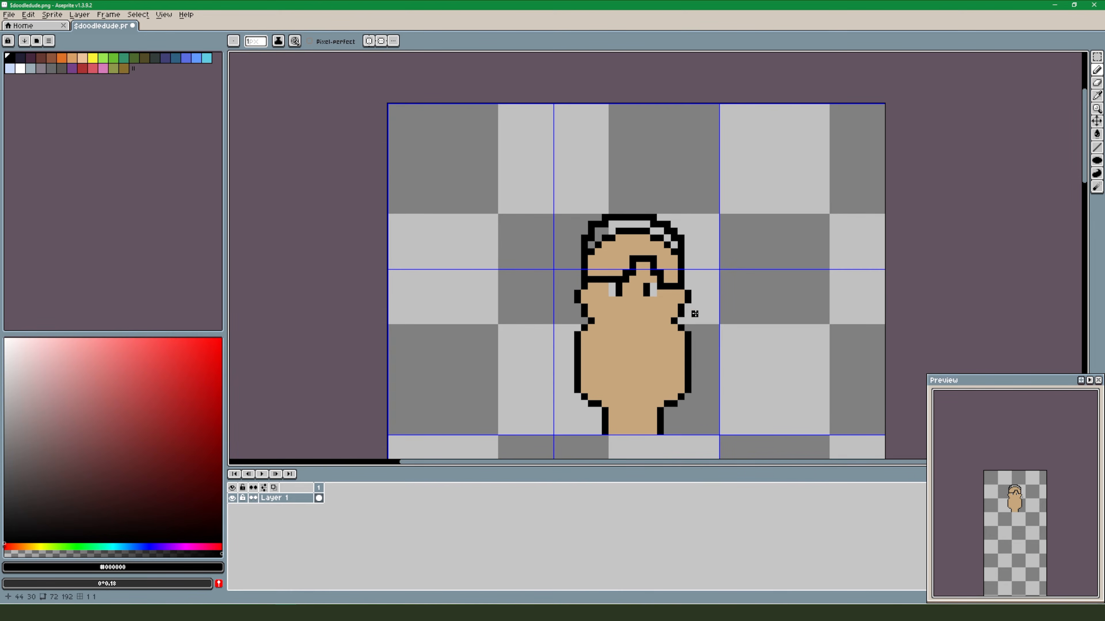
left_click_drag(587, 350, 600, 393)
scroll(680, 349, "up", 3)
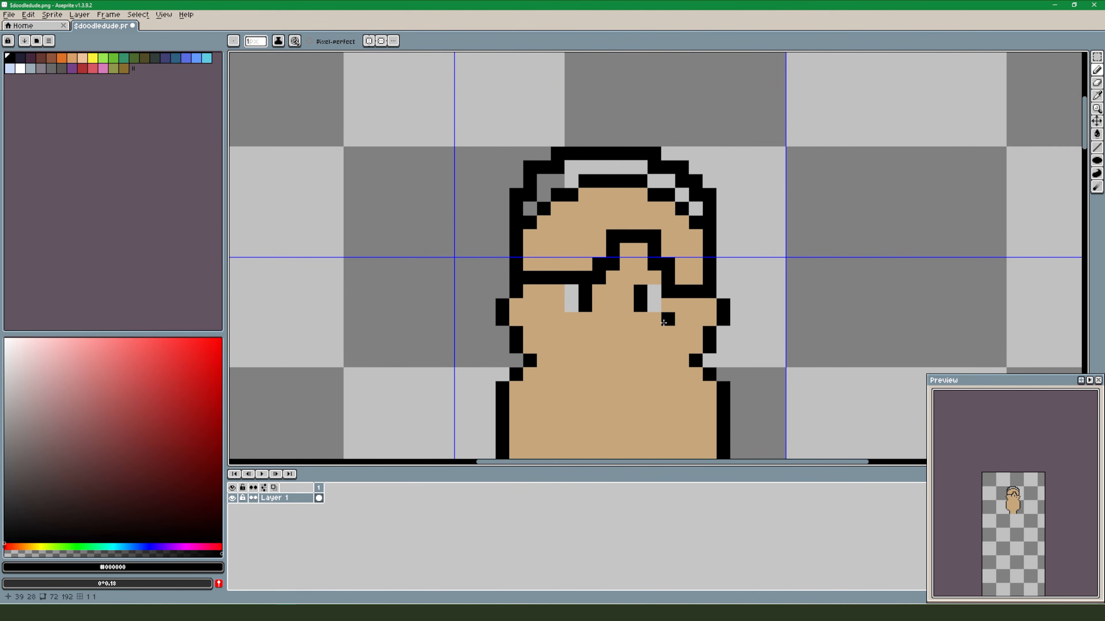
left_click_drag(687, 247, 687, 228)
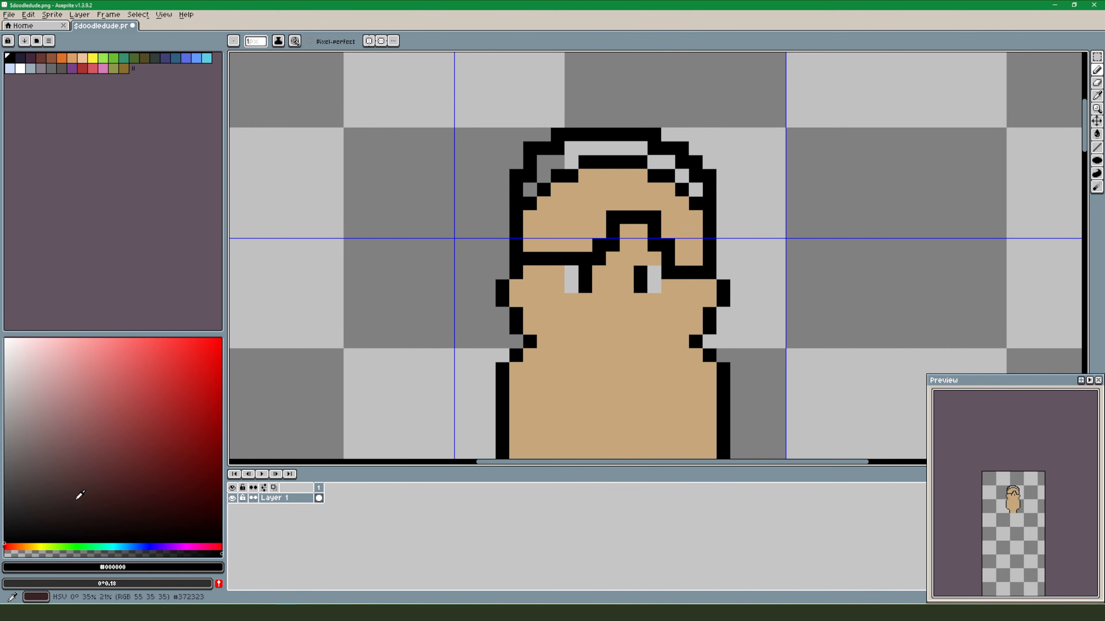
left_click(4, 490)
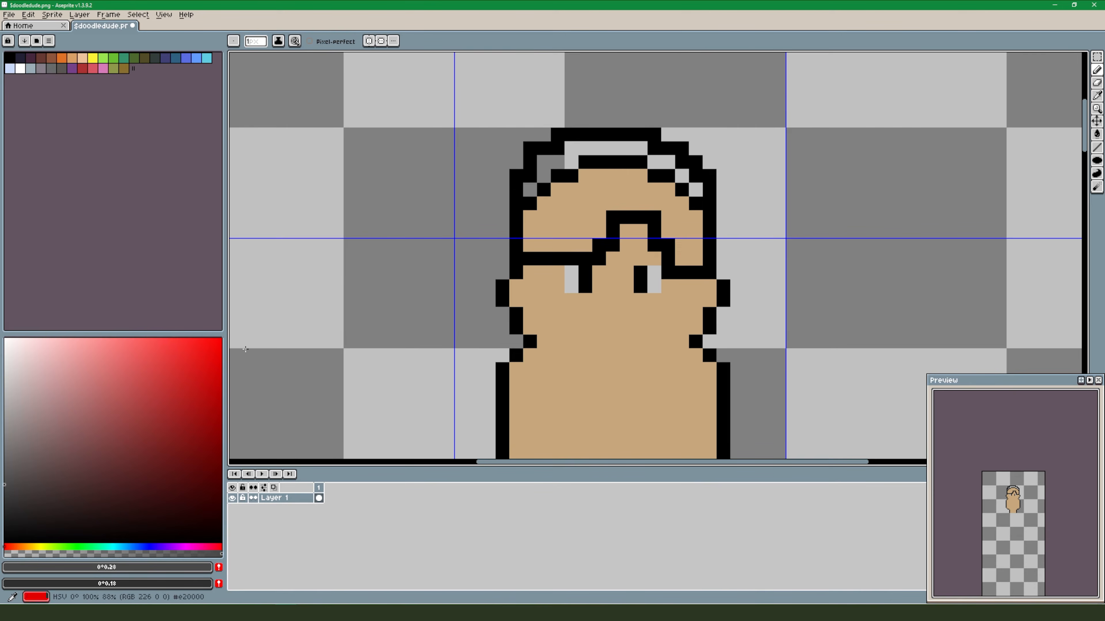
key("g")
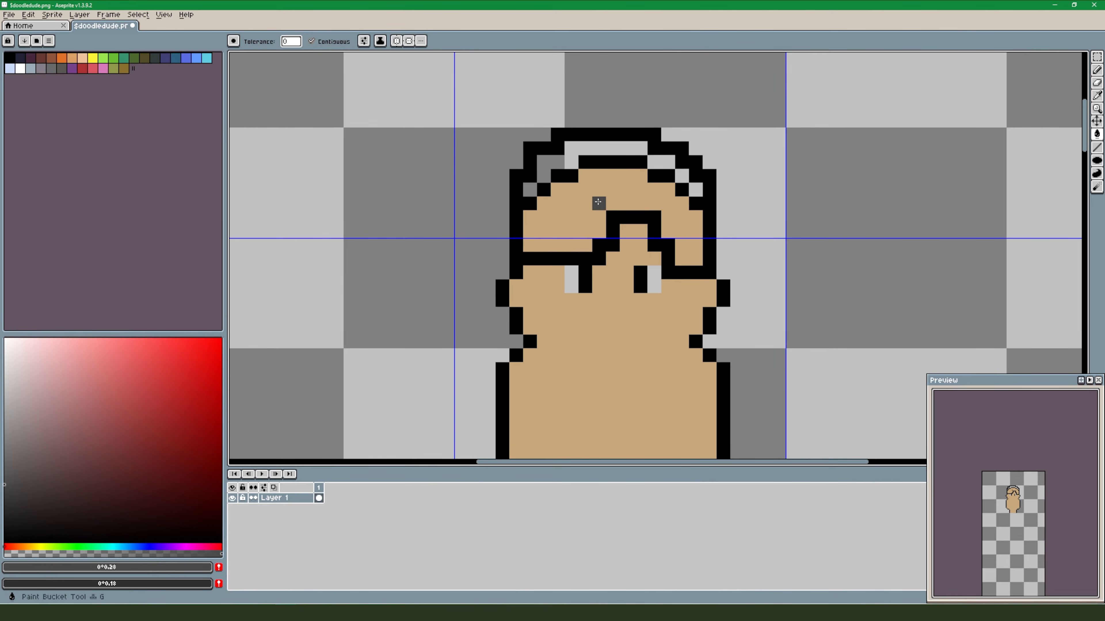
left_click(596, 196)
left_click(694, 200)
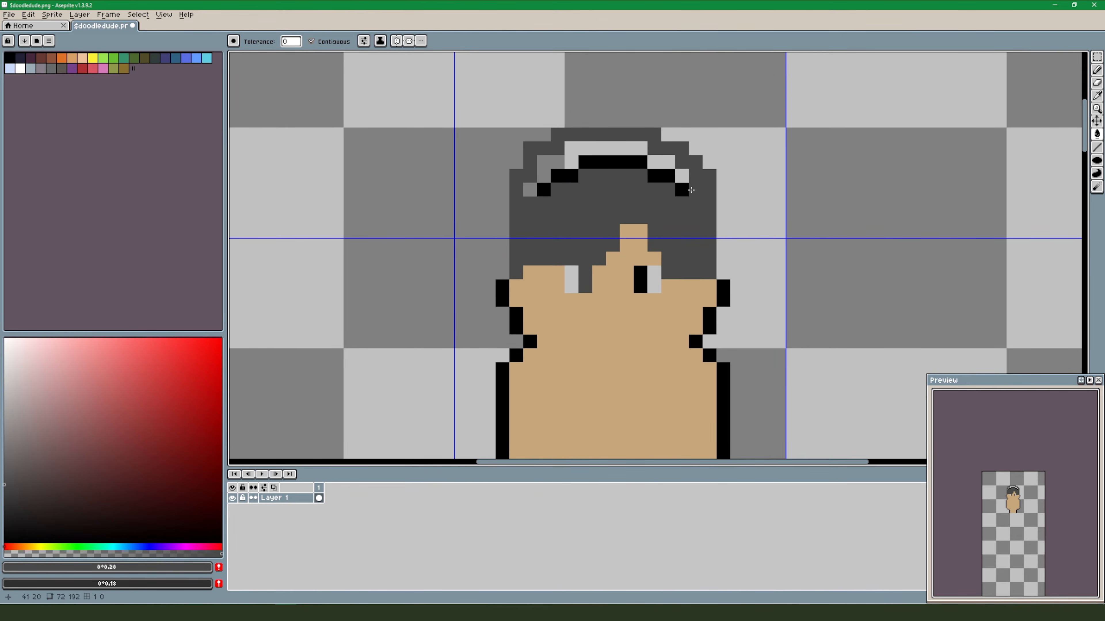
key("ctrl+z")
Paint the old head outline and gaps inside the hair dark grey, and erase the extra corner pixel on the hair's upper left.
key("b")
mouse_move(687, 203)
left_mouse_down()
mouse_move(636, 159)
mouse_move(573, 175)
left_mouse_up()
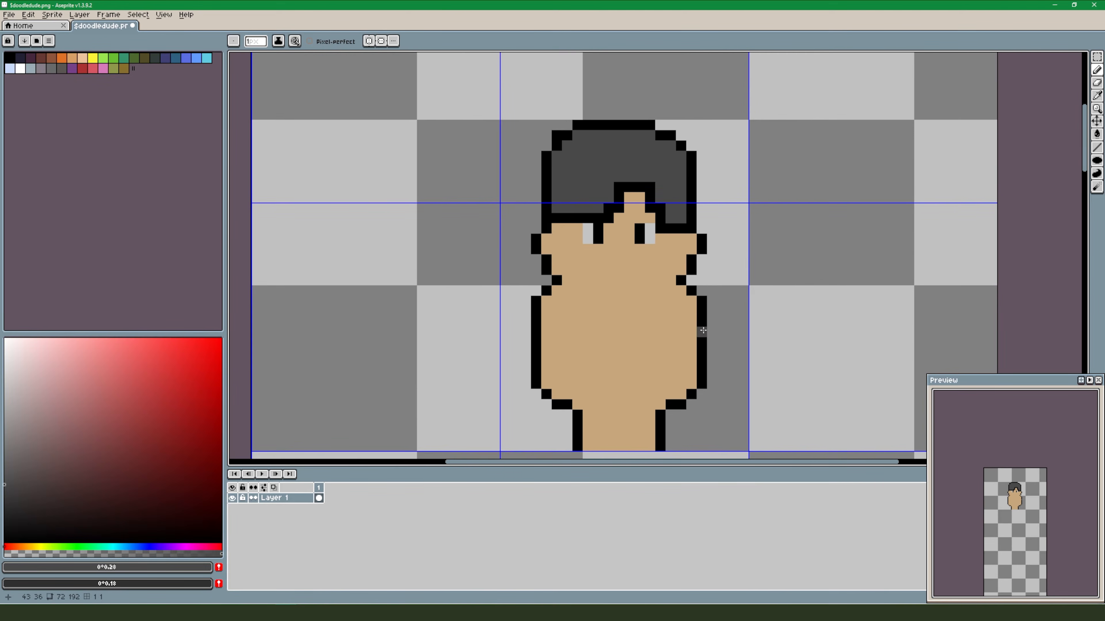
left_click_drag(691, 269, 688, 240)
left_click_drag(635, 179, 661, 260)
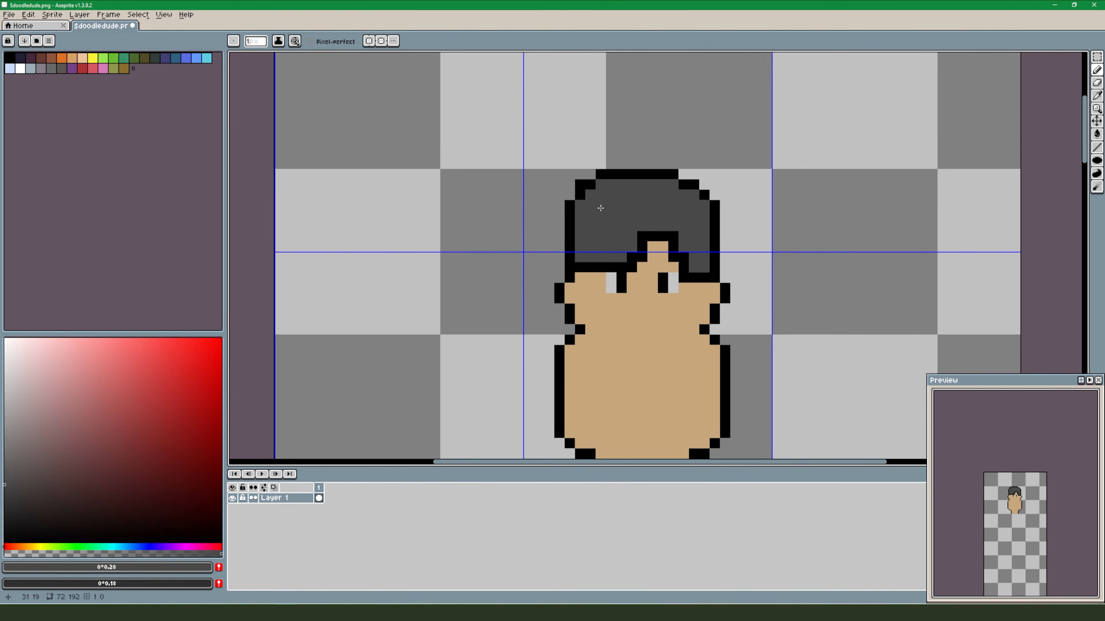
key("e")
left_click(577, 181)
scroll(665, 309, "down", 1)
key("b")
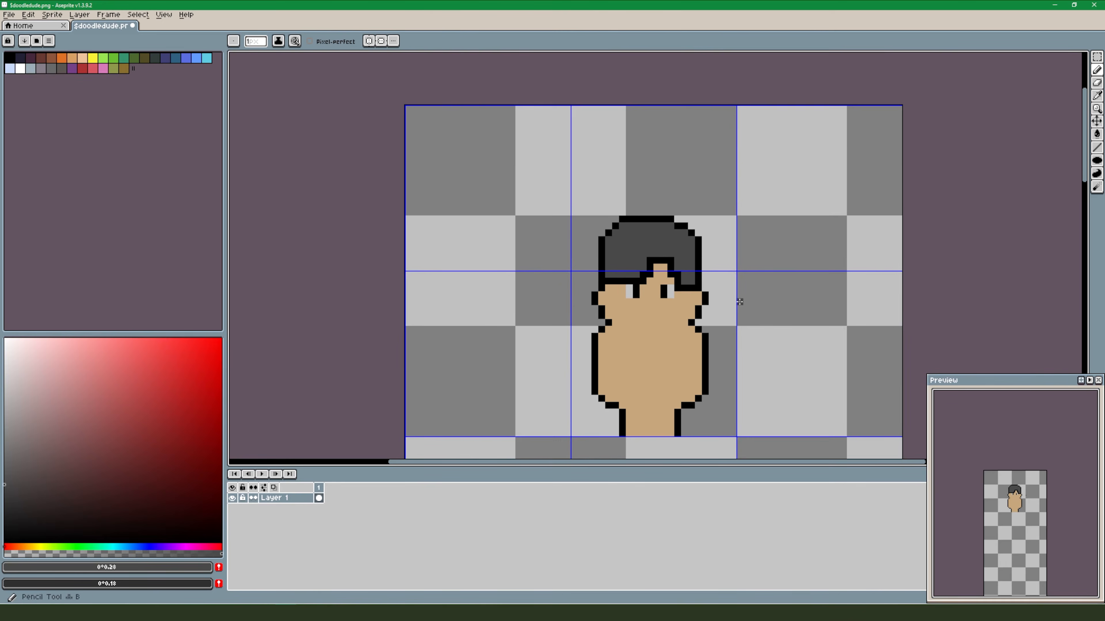
Sample the skin colour and paint over the hairline's inner corner pixels on both sides of the notch.
left_click_drag(746, 288, 736, 228)
scroll(695, 198, "up", 1)
scroll(657, 229, "up", 1)
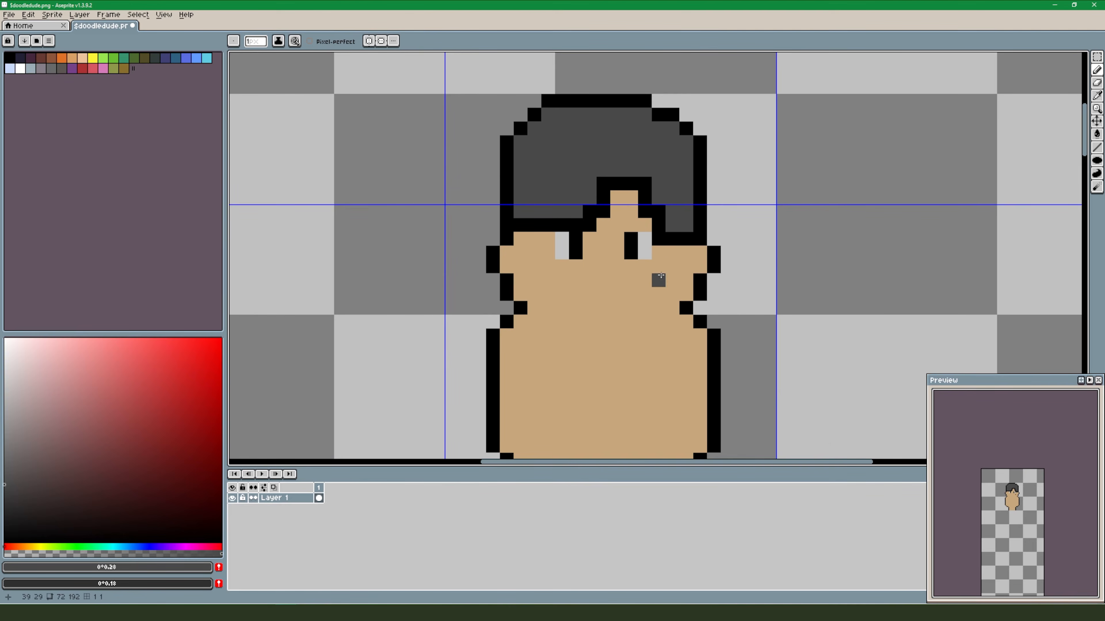
left_click(669, 245)
left_click(659, 250, "alt")
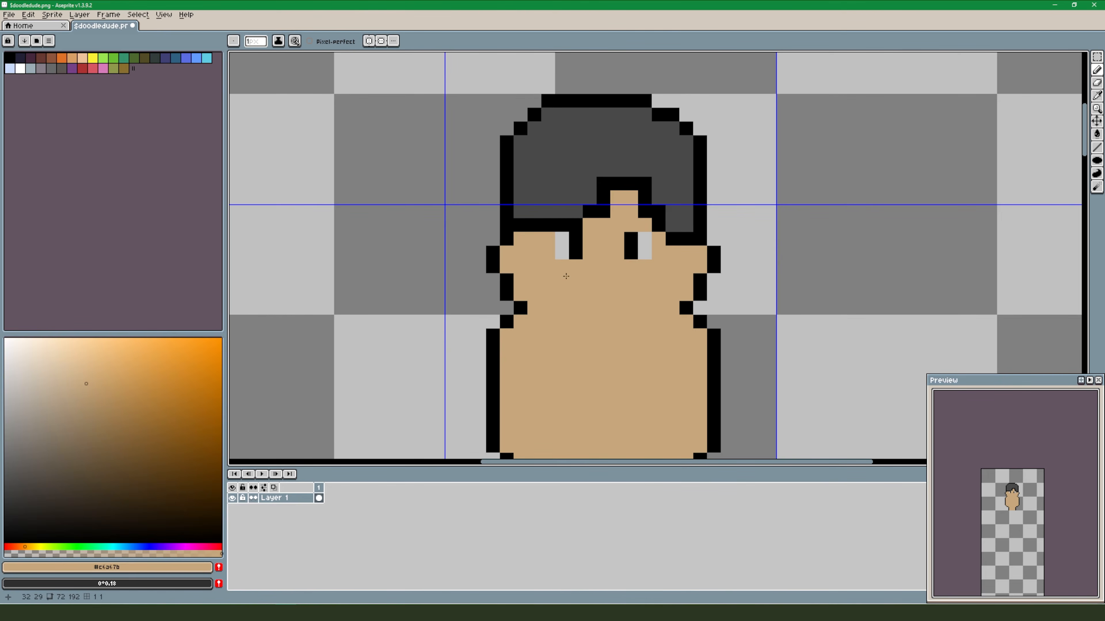
scroll(566, 276, "down", 1)
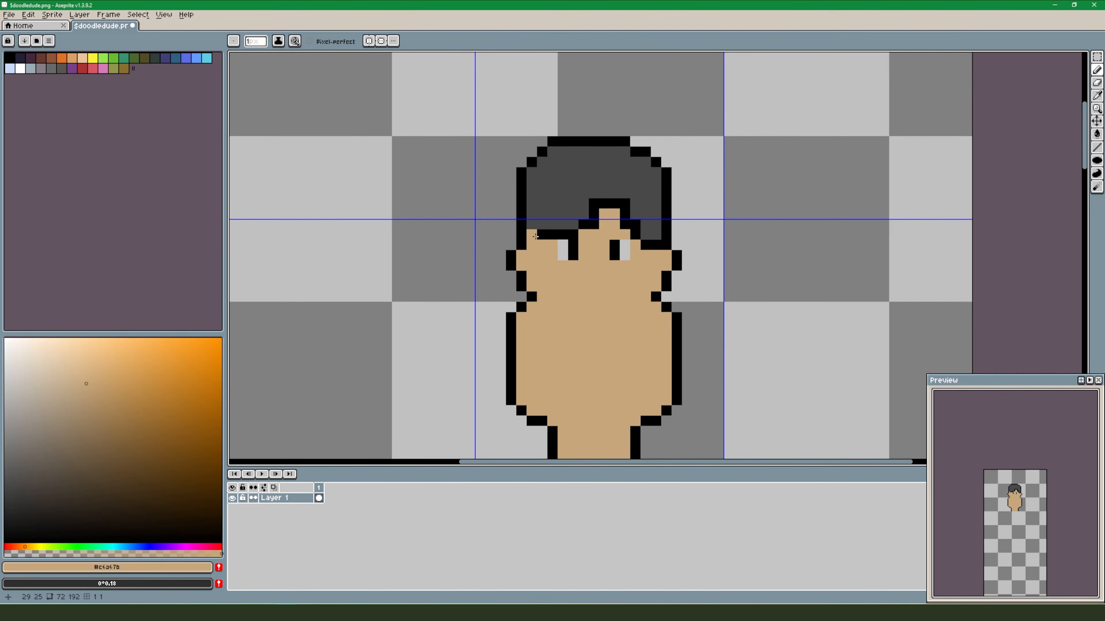
Extend the hair down to both ears with stepped dark grey pixels and a black lower edge, sampling colours from the drawing.
left_click(533, 217, "alt")
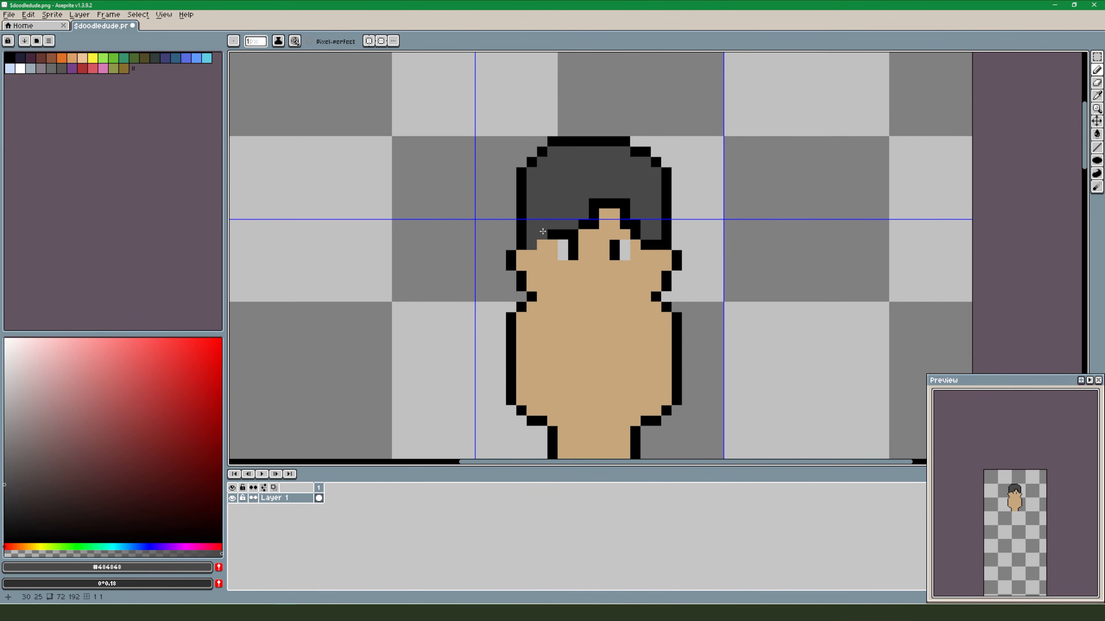
left_click(542, 234, "alt")
left_click(533, 254)
left_click(657, 253, "alt")
left_click(657, 235, "alt")
left_click(656, 245)
left_click(646, 246, "alt")
left_click(656, 255)
Reshape the left hairline into a one-pixel black diagonal up to the notch, replacing surplus black with dark grey and skin colour.
scroll(688, 304, "down", 3)
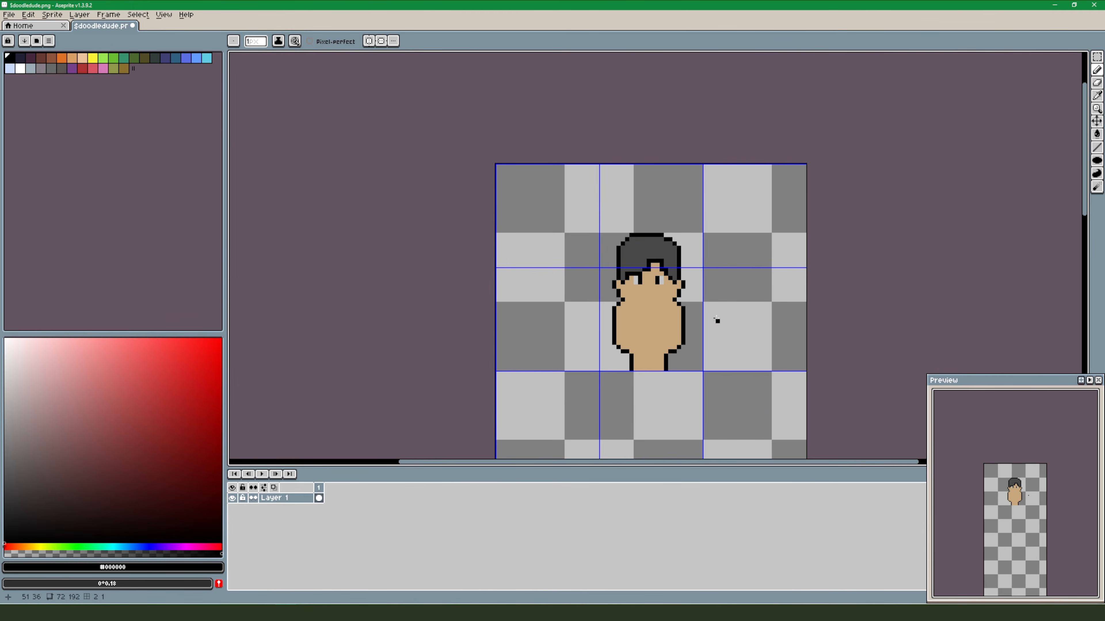
scroll(636, 270, "up", 3)
left_click(635, 251, "alt")
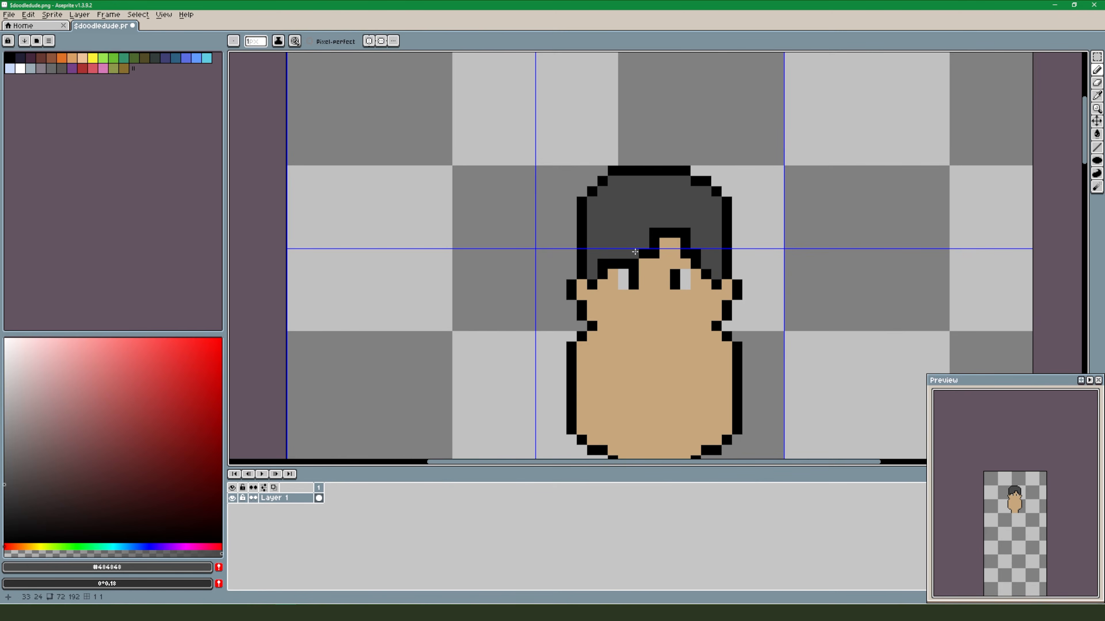
left_click(624, 263, "alt")
left_click(634, 254)
left_click(644, 244)
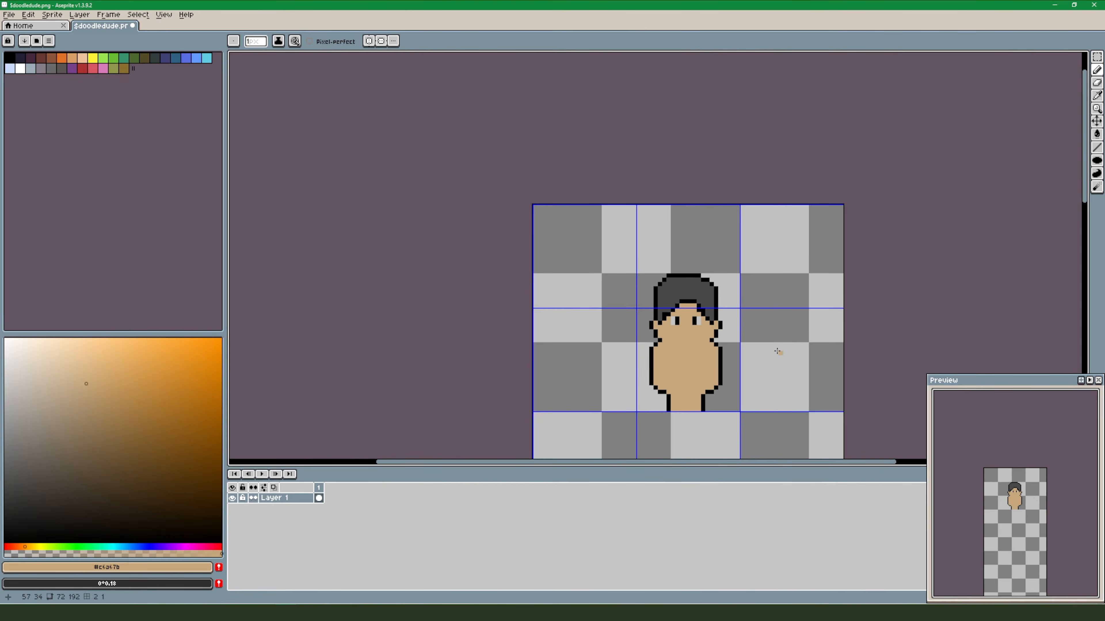
scroll(679, 345, "up", 3)
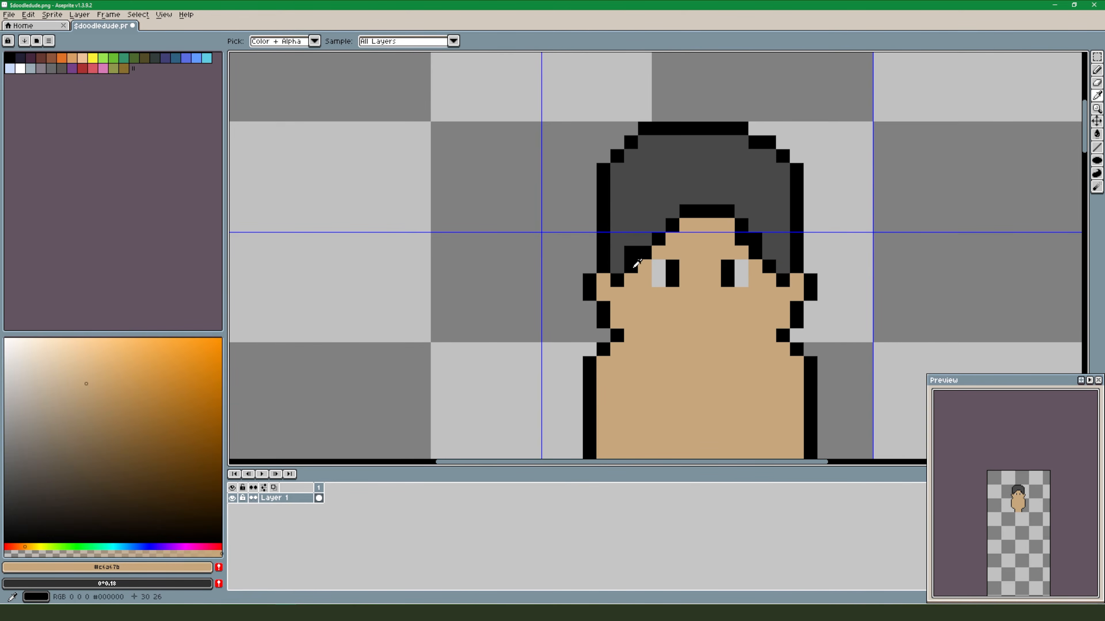
left_click(633, 250, "alt")
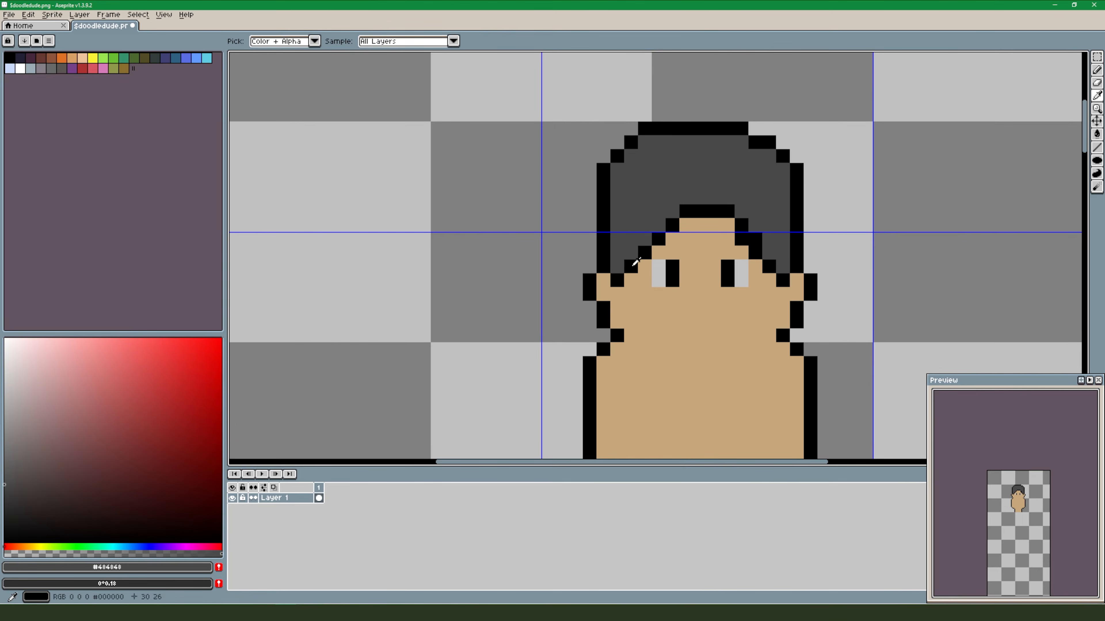
Refine the hairline with black, dark grey and skin pixels into even diagonals meeting at a two-pixel-wide central peak.
scroll(669, 324, "down", 4)
scroll(674, 329, "up", 5)
left_click(598, 218, "alt")
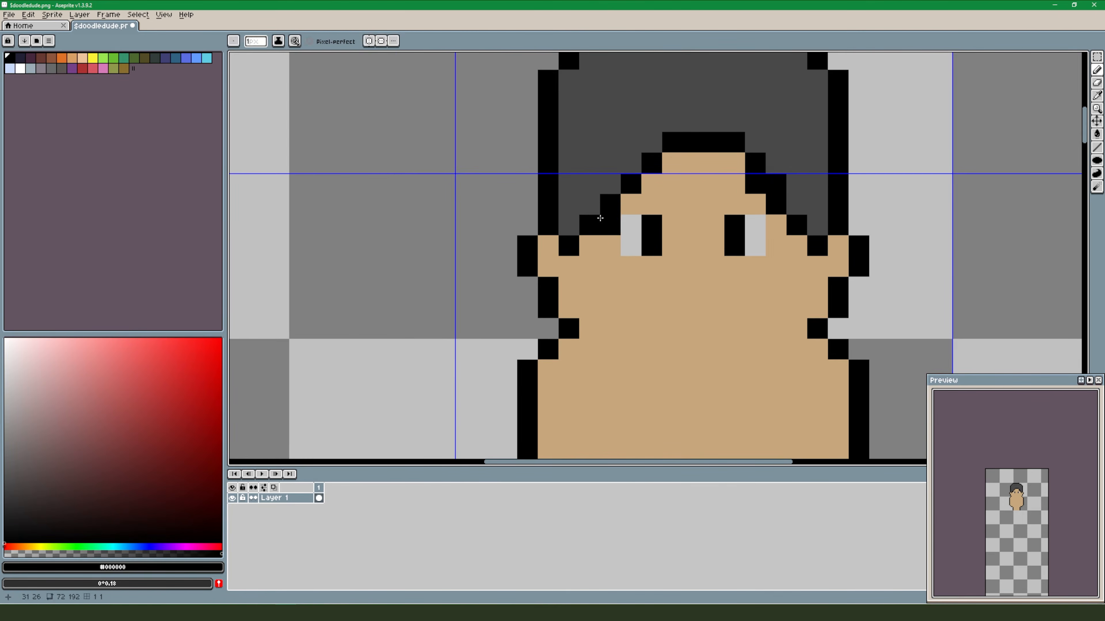
left_click(670, 226, "alt")
scroll(670, 227, "down", 2)
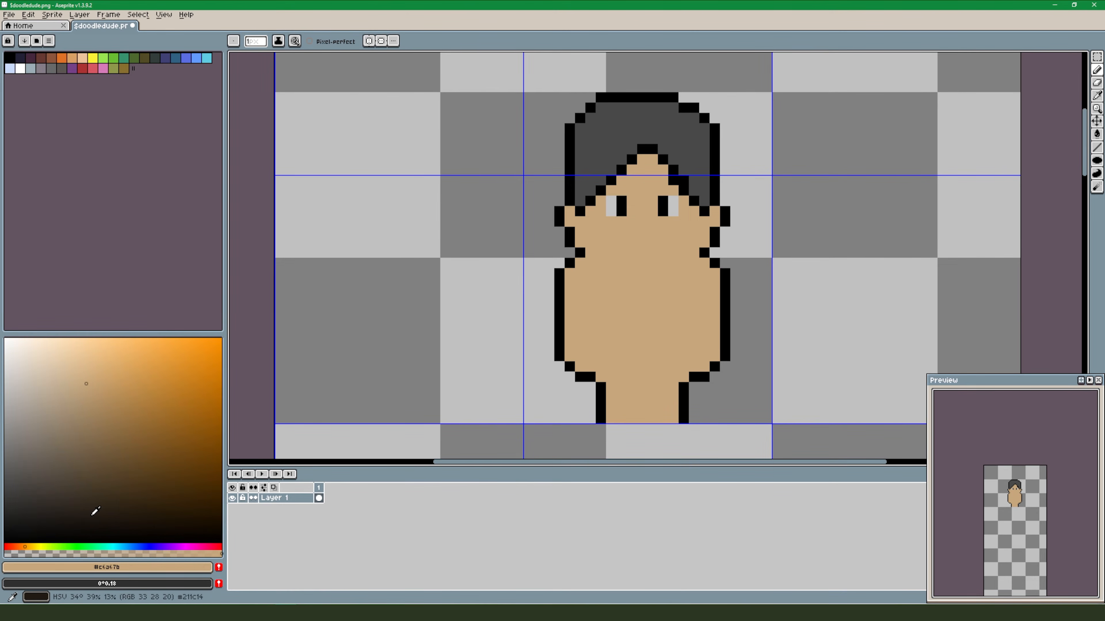
Narrow the jaw, separate the legs from the torso with black pixels, and colour the shirt light green and the trousers navy.
left_click_drag(383, 376, 375, 416)
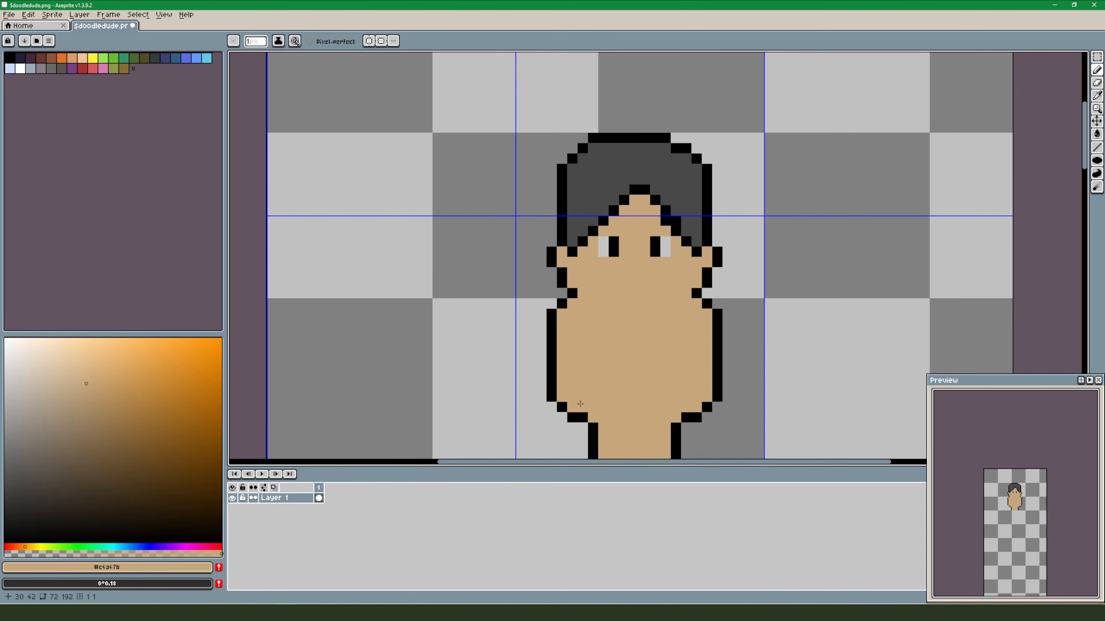
left_click_drag(561, 406, 560, 365)
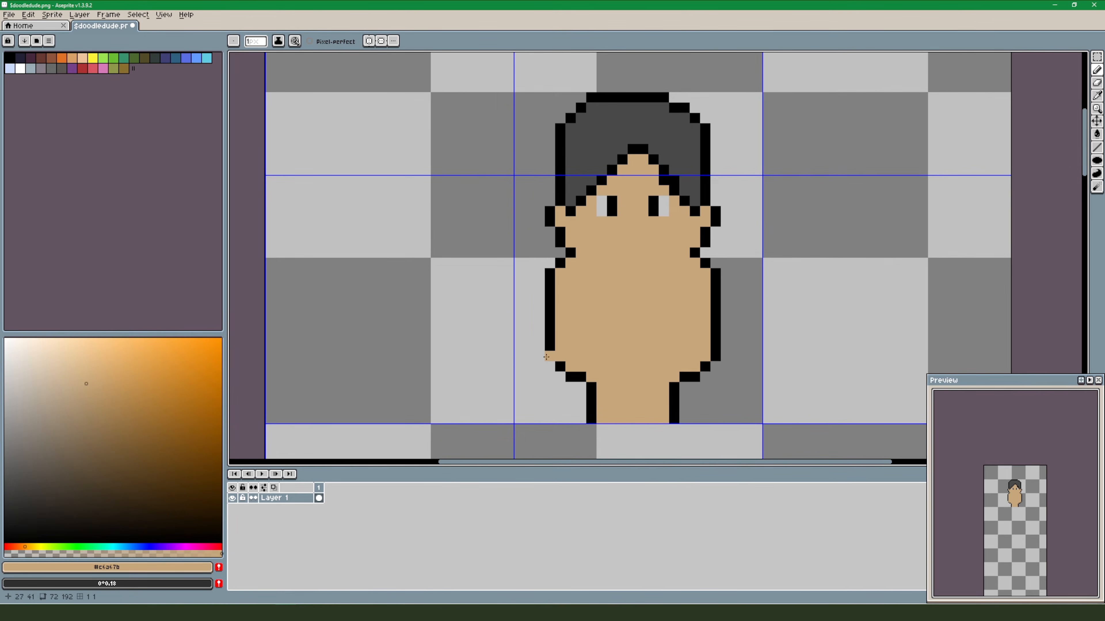
key("i")
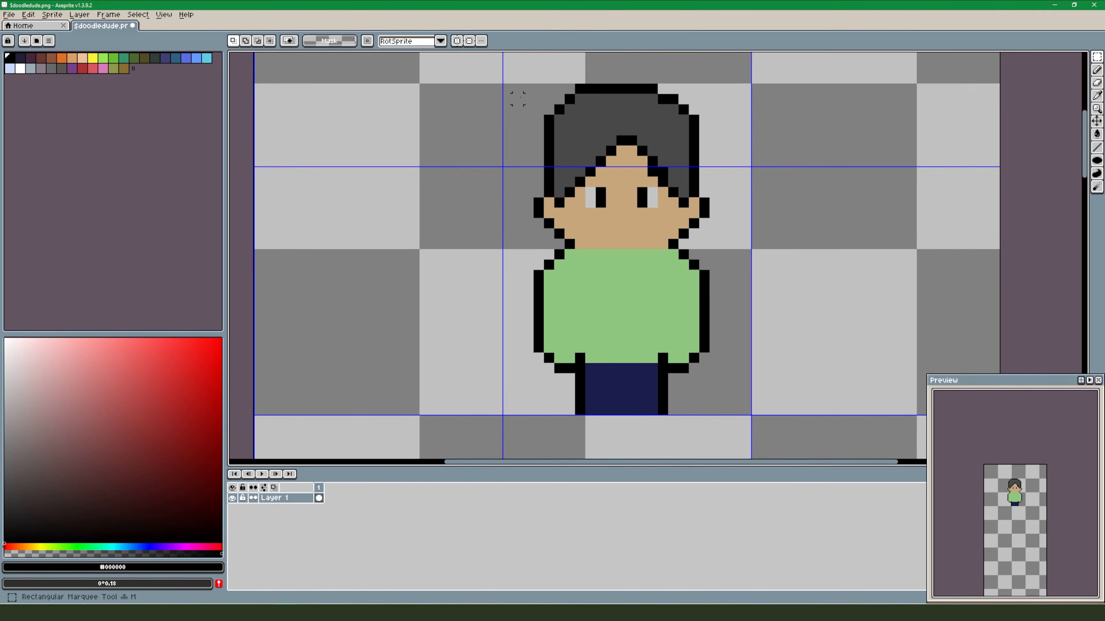
Select the head and upper torso, move them down two pixels to shorten the body, and clear the selection.
left_click_drag(480, 61, 795, 303)
key("Down")
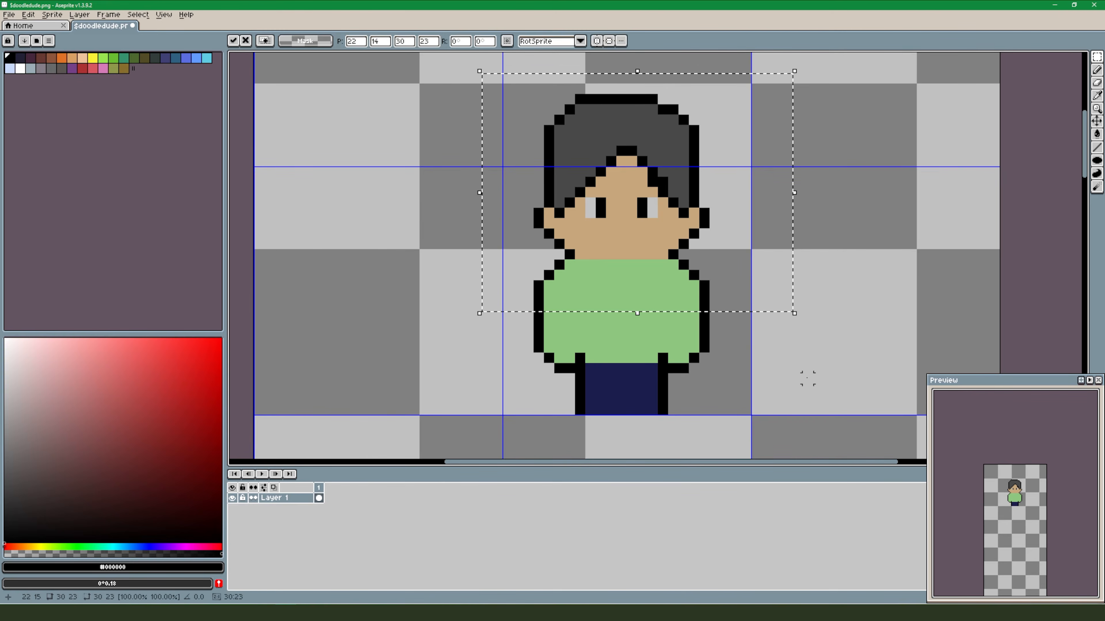
key("Down")
key("ctrl+d")
scroll(798, 327, "down", 1)
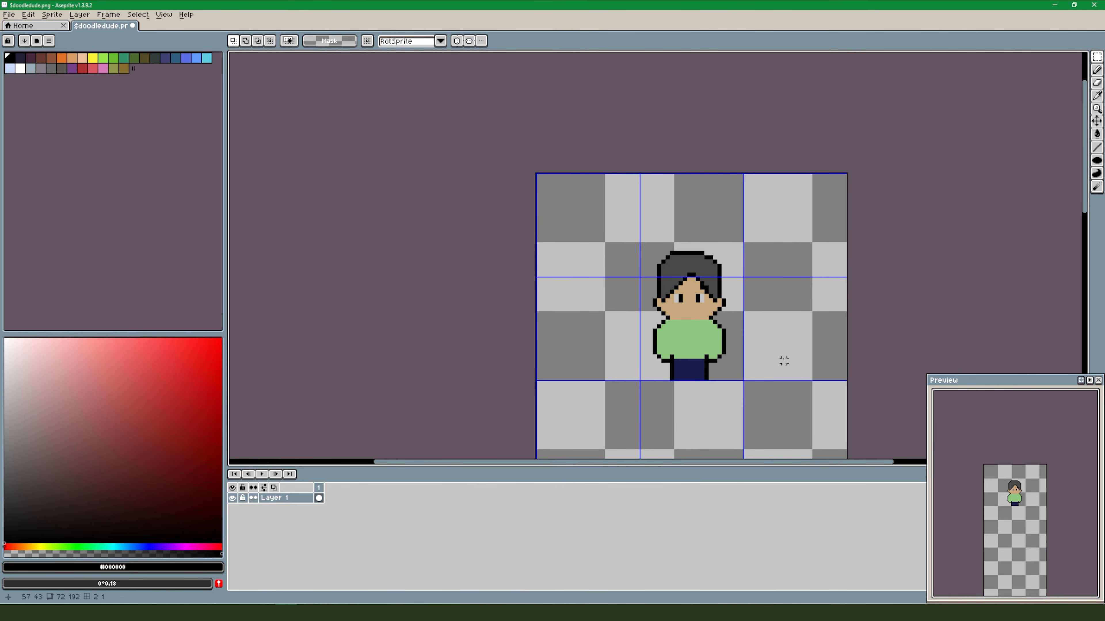
scroll(787, 348, "up", 2)
scroll(616, 396, "up", 1)
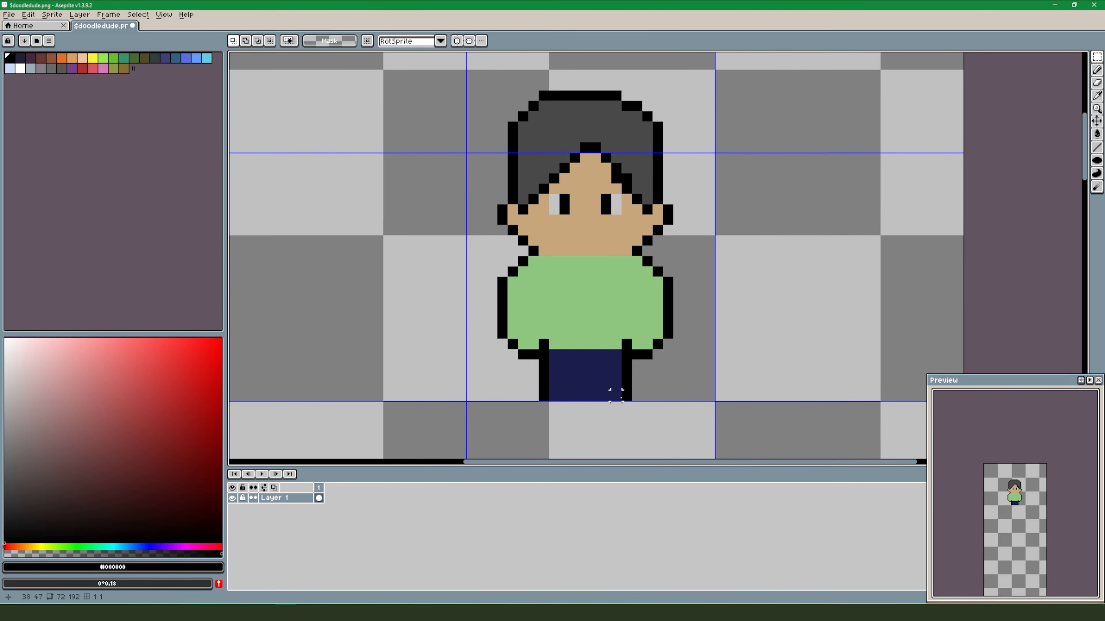
Draw a one-pixel black parting from the hairline's central peak up to the top outline, and sample the skin colour.
left_click_drag(513, 157, 538, 207)
key("b")
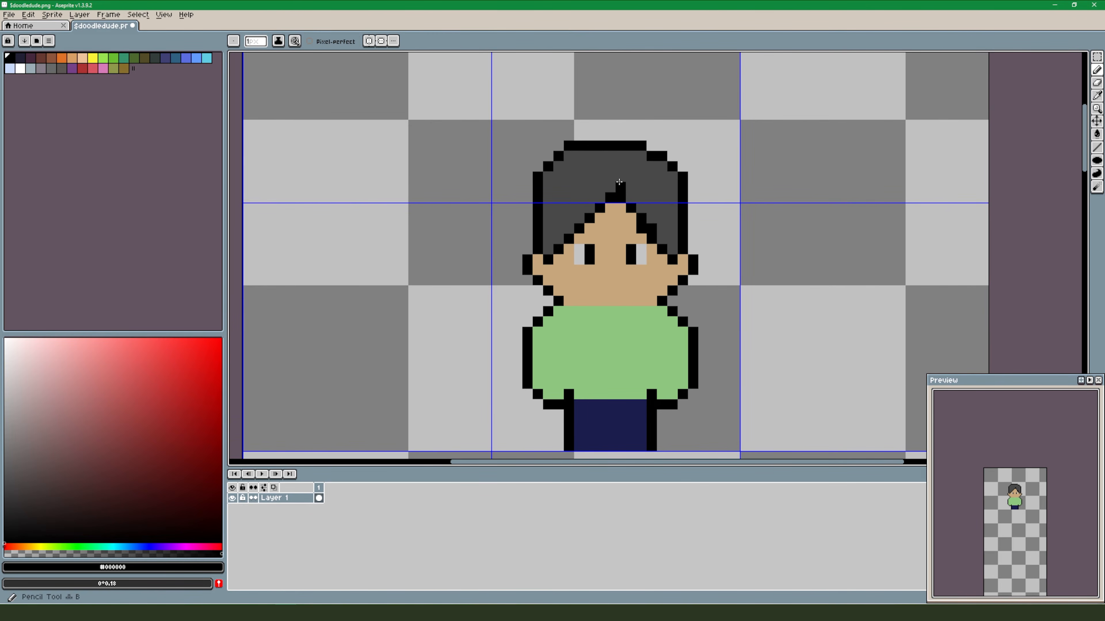
left_click_drag(624, 189, 621, 150)
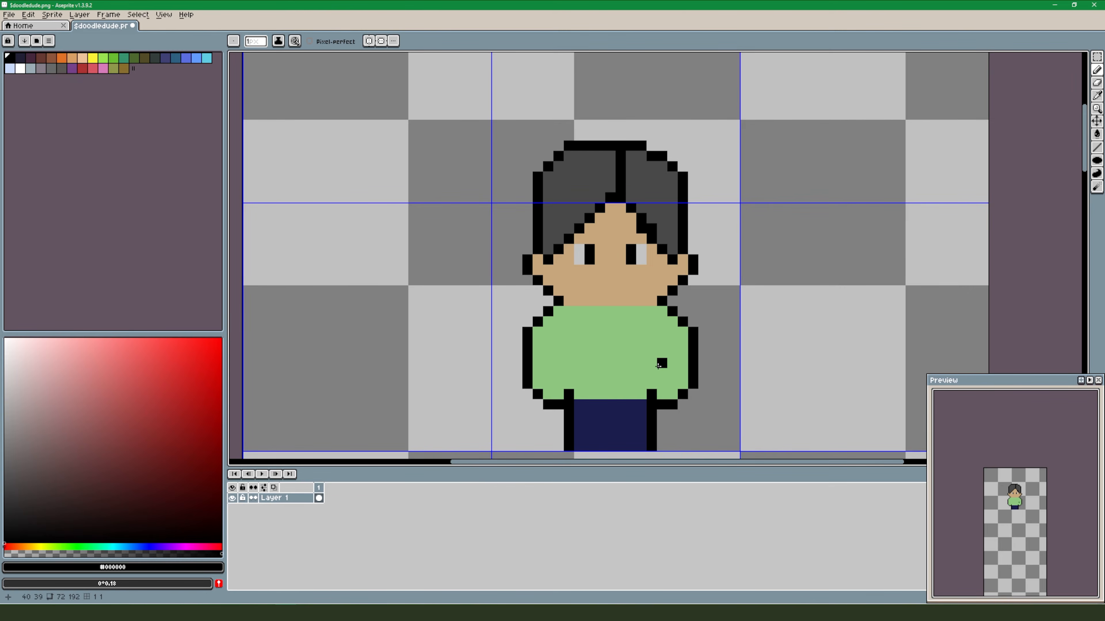
left_click(656, 283, "alt")
scroll(713, 255, "down", 3)
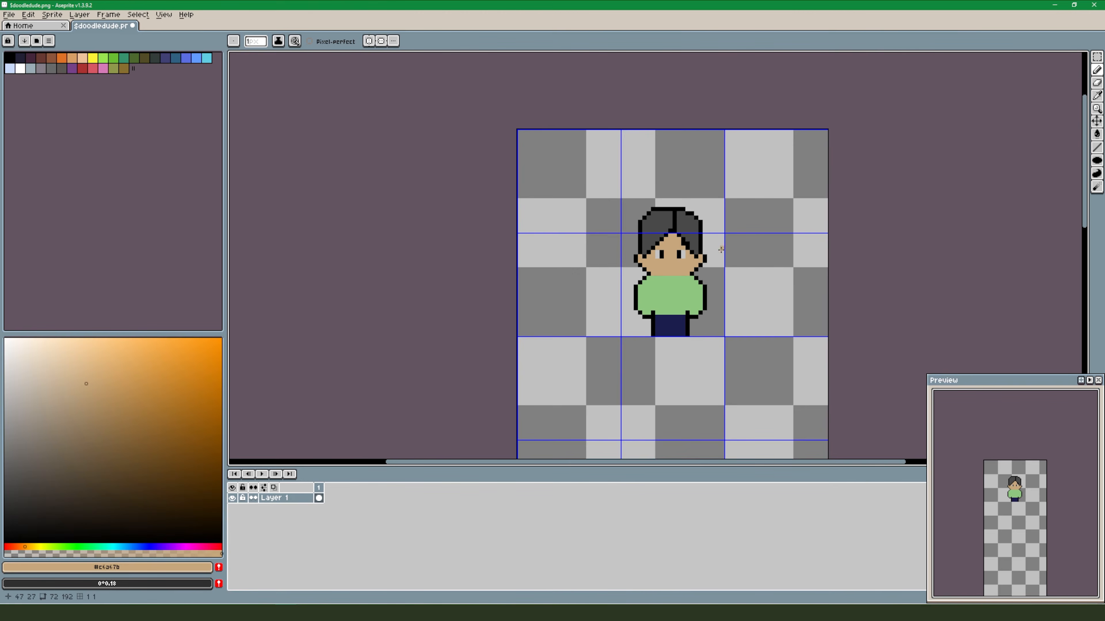
Mix a darker, slightly blue grey with hue 239° and fill both halves of the hair with it.
scroll(722, 248, "up", 2)
scroll(712, 266, "up", 3)
left_click_drag(713, 267, 799, 284)
scroll(799, 283, "down", 1)
left_click_drag(833, 309, 820, 289)
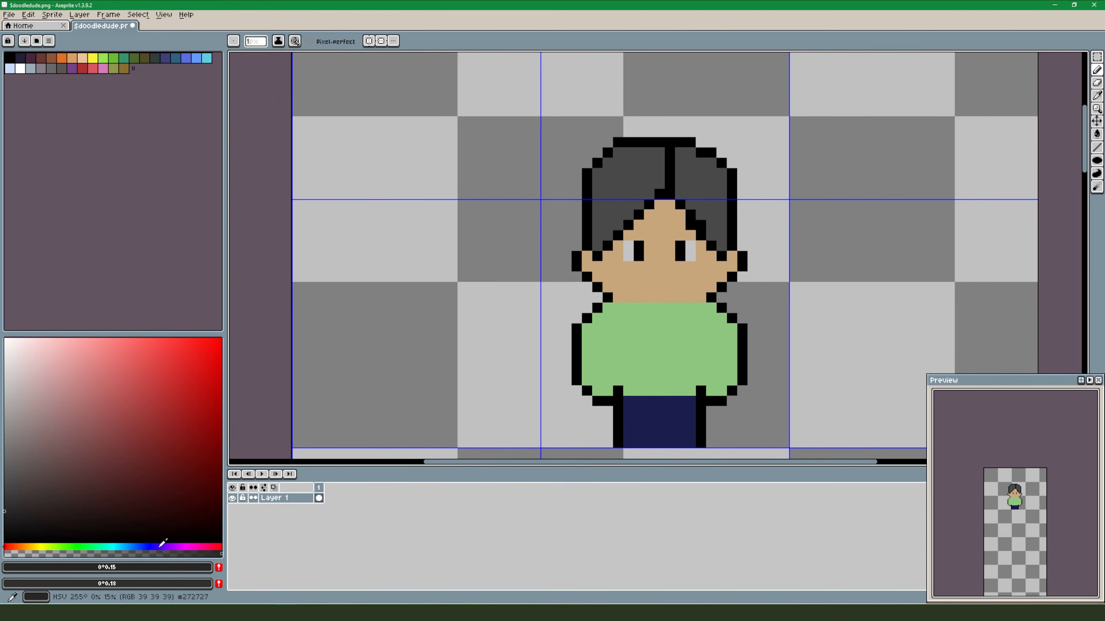
left_click(158, 547)
left_click(148, 547)
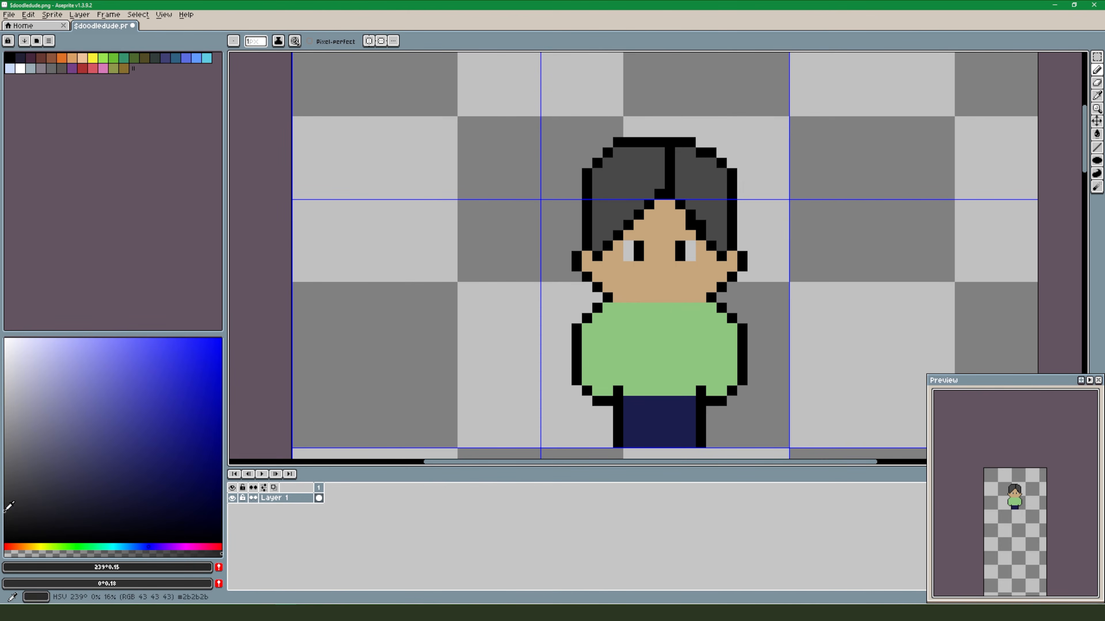
left_click(16, 503)
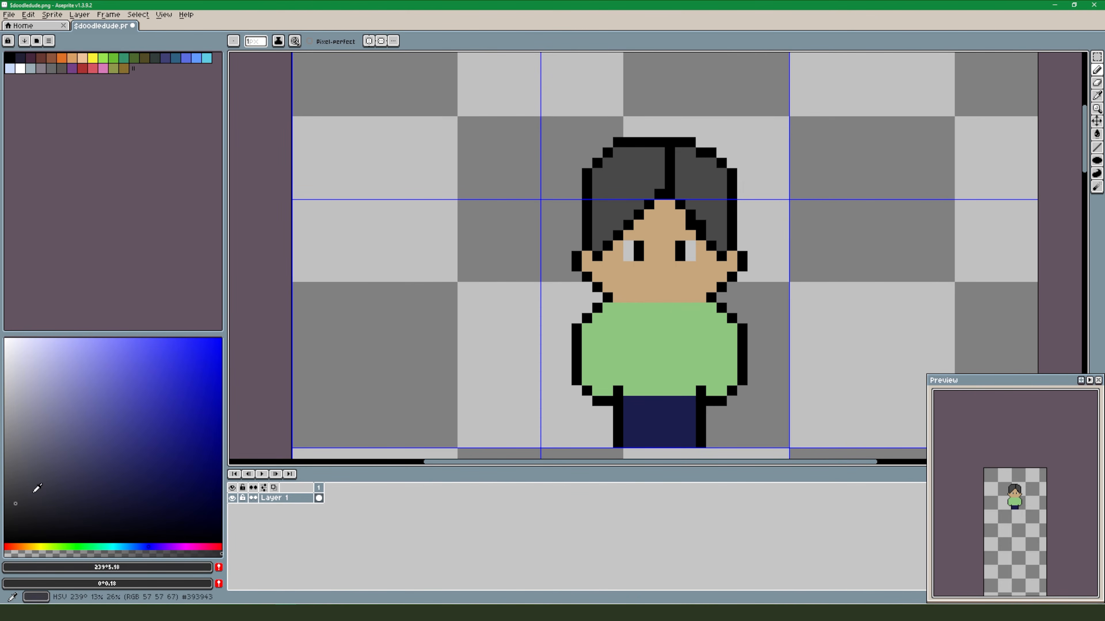
key("g")
left_click(619, 195)
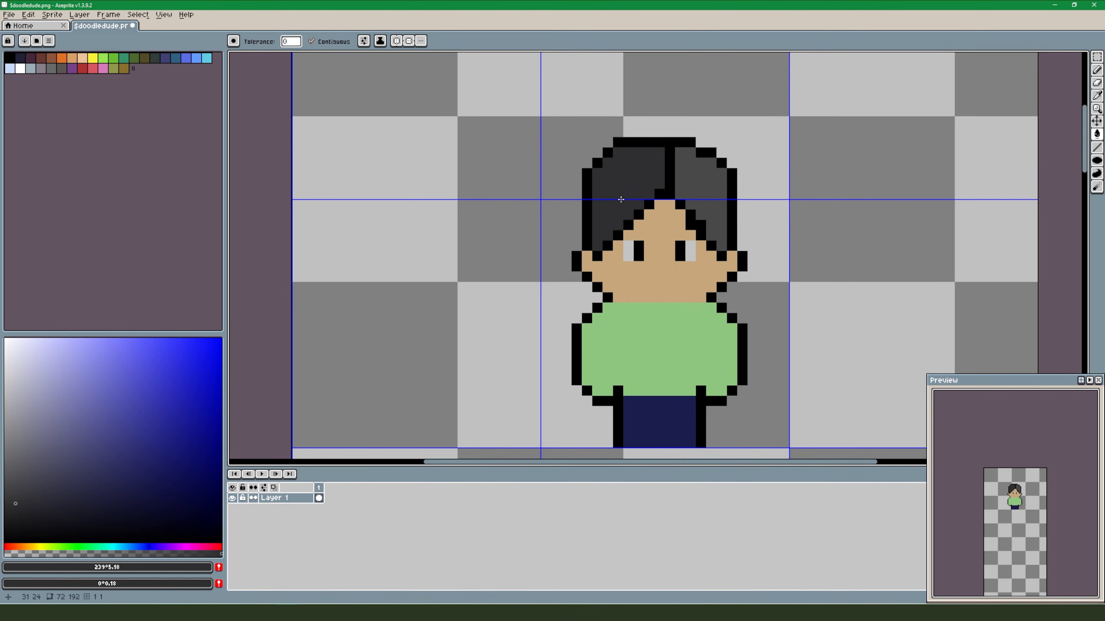
left_click(700, 179)
Pick a darker blue-grey shade with hue 240° and redraw the black hair parting in it.
left_click(23, 509)
left_click(19, 518)
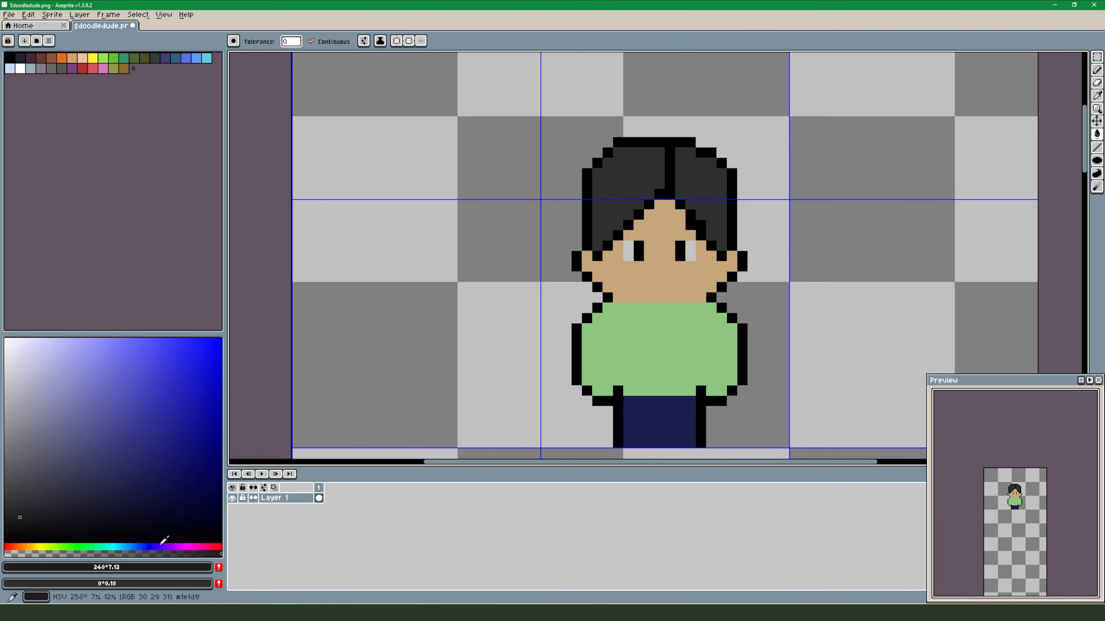
left_click_drag(709, 236, 710, 275)
key("b")
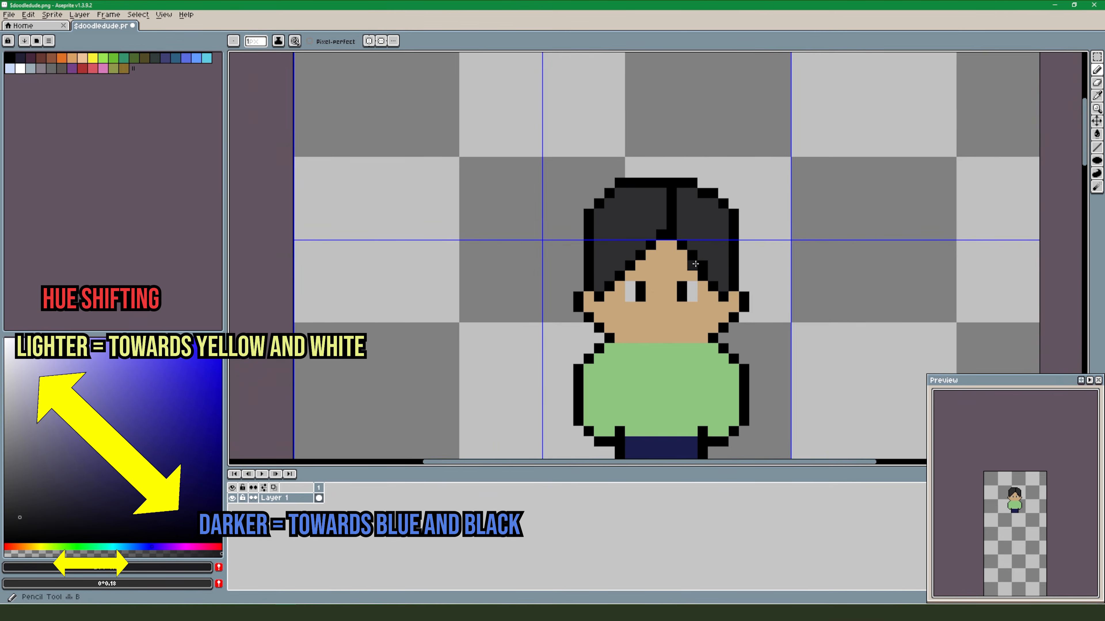
scroll(698, 264, "up", 1)
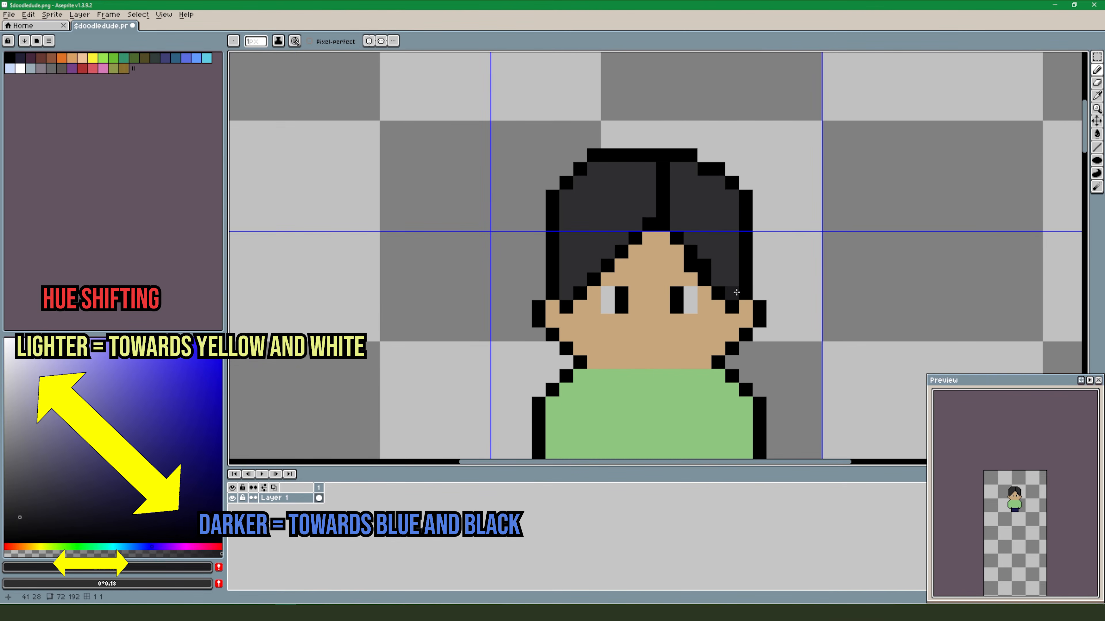
left_click_drag(663, 212, 663, 166)
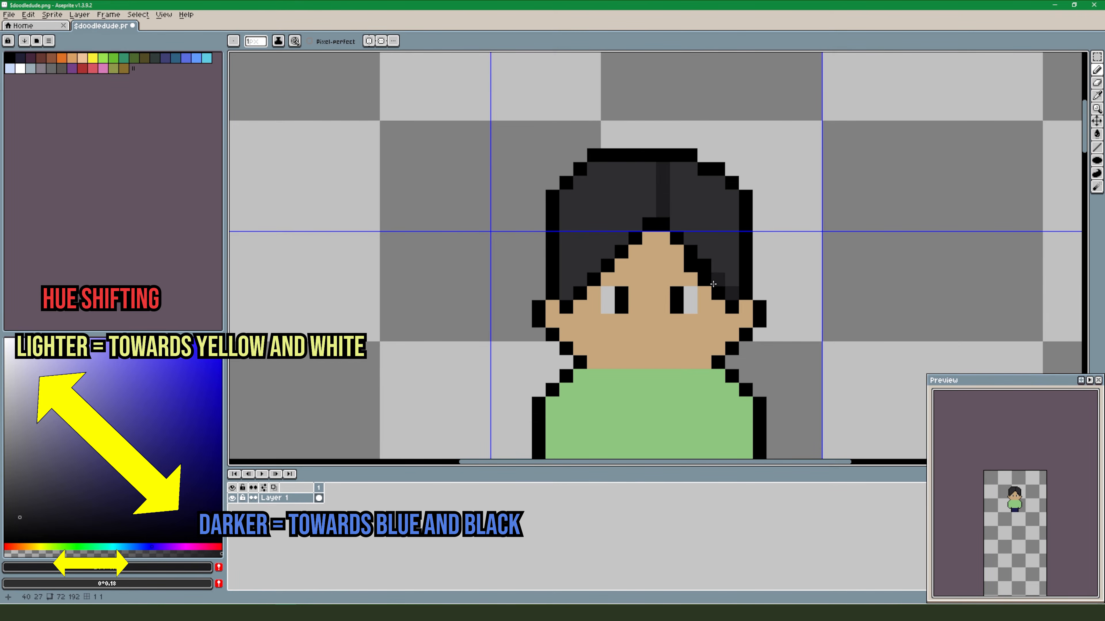
Shade the pixels just inside the hair's top outline and both upper corners with the darker grey.
scroll(748, 294, "down", 1)
scroll(768, 300, "up", 1)
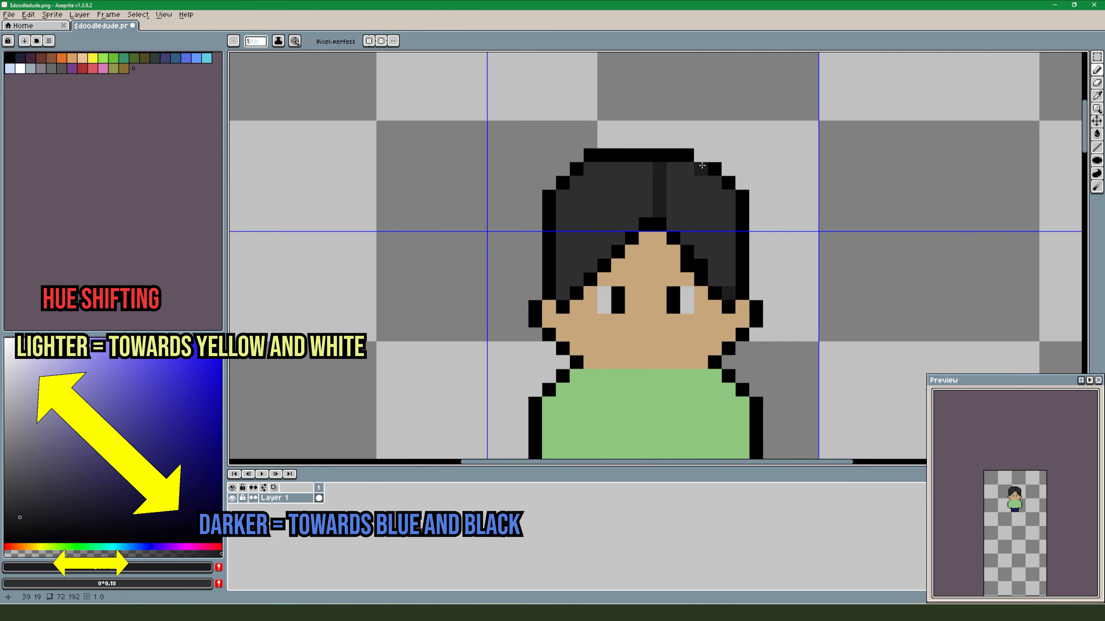
left_click(715, 184)
left_click(728, 197)
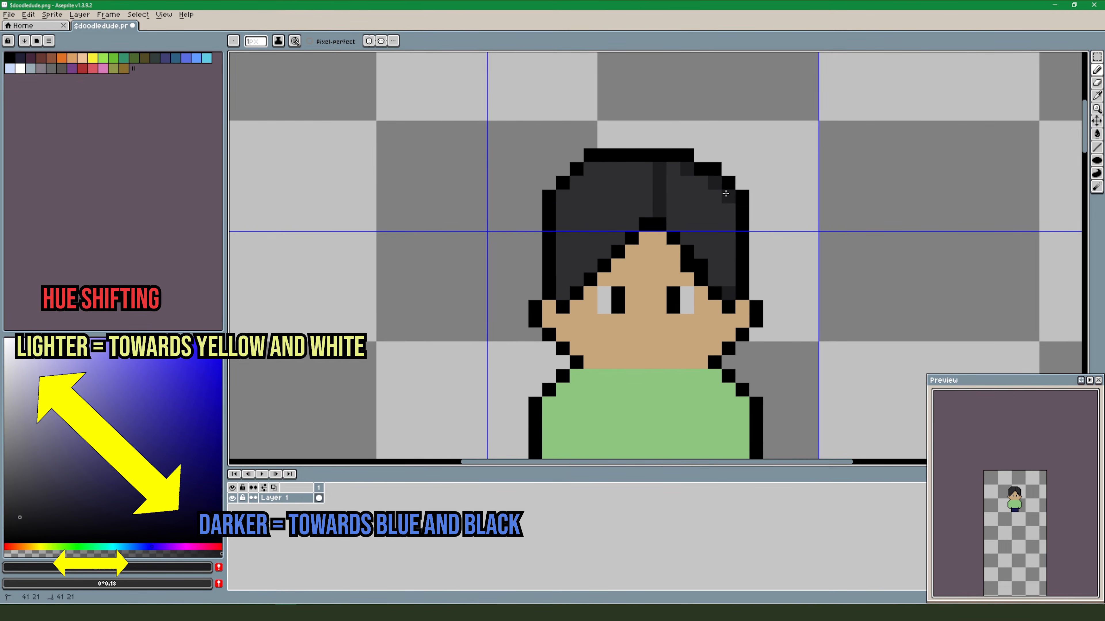
left_click_drag(646, 168, 591, 168)
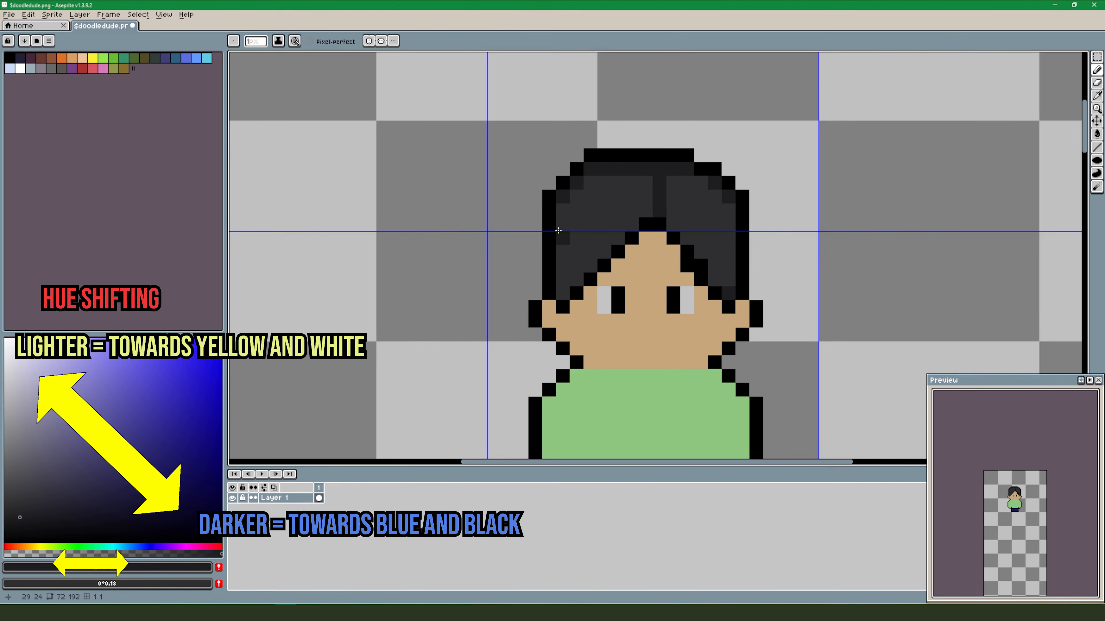
scroll(756, 306, "down", 4)
scroll(756, 306, "up", 3)
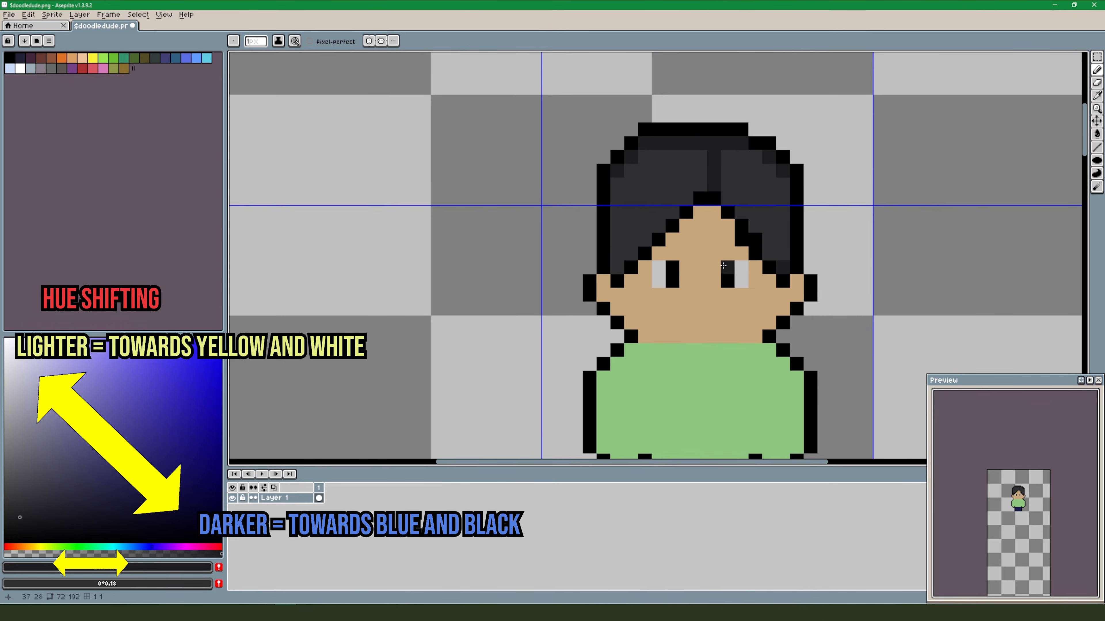
Replace surplus black in the right hairline with skin colour, and shade the hair's inner side edges with dark grey #1d1d1f.
left_click(715, 268, "alt")
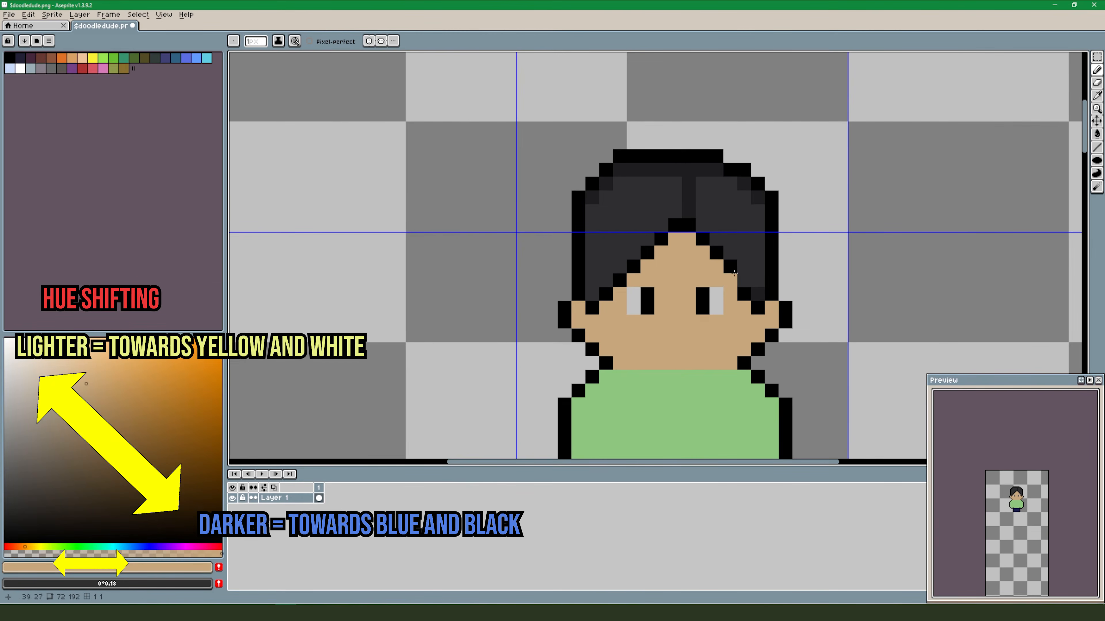
left_click(759, 282, "alt")
left_click_drag(758, 275, 757, 208)
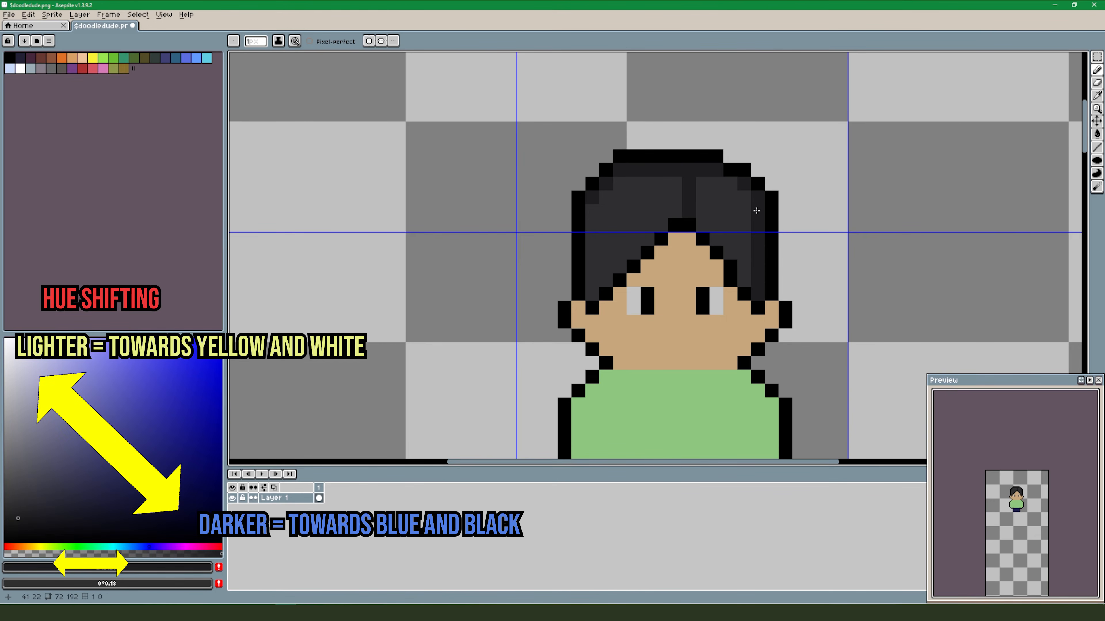
mouse_move(591, 285)
left_mouse_down()
mouse_move(592, 295)
mouse_move(596, 199)
left_mouse_up()
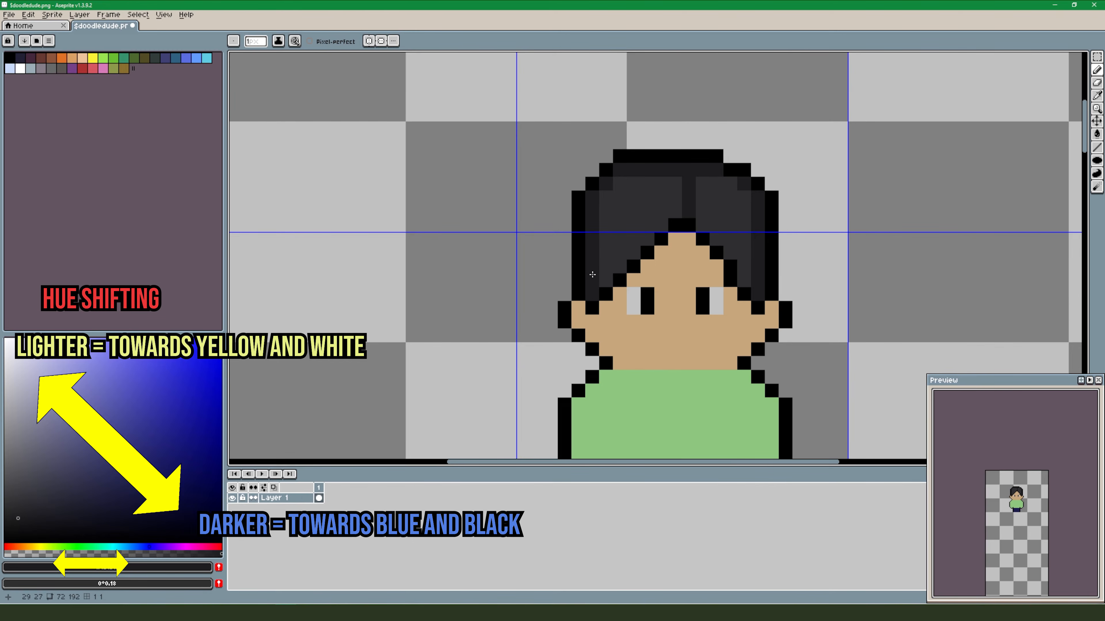
scroll(661, 215, "down", 3)
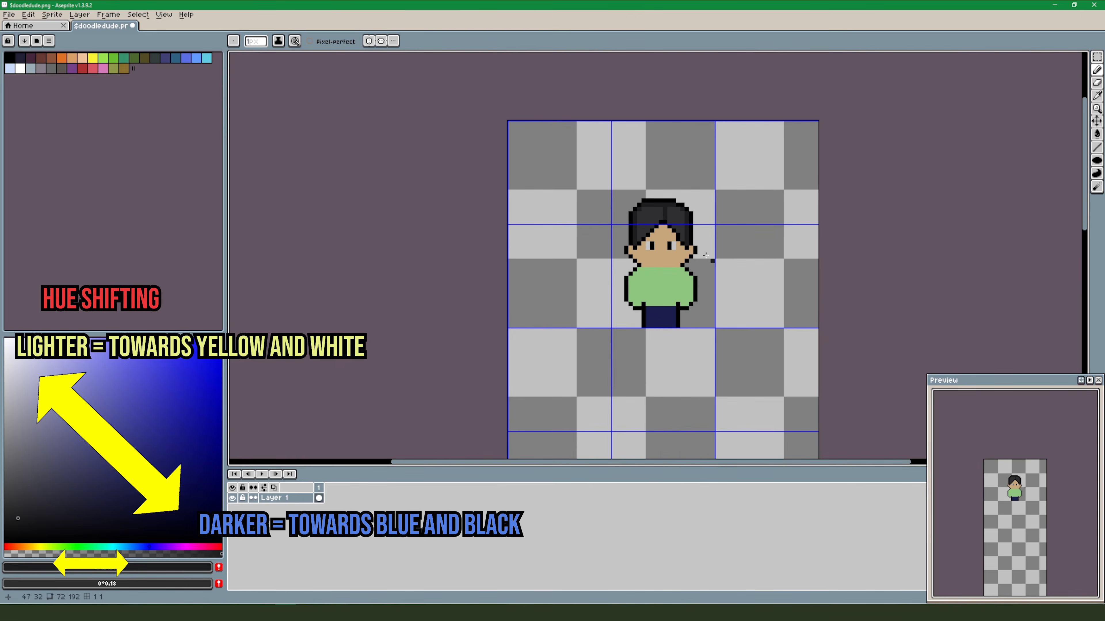
Sample the base hair grey and paint it over the dark shading column along the left side of the hair.
scroll(685, 232, "up", 2)
scroll(628, 264, "up", 1)
left_click_drag(612, 221, 610, 241)
scroll(610, 239, "up", 1)
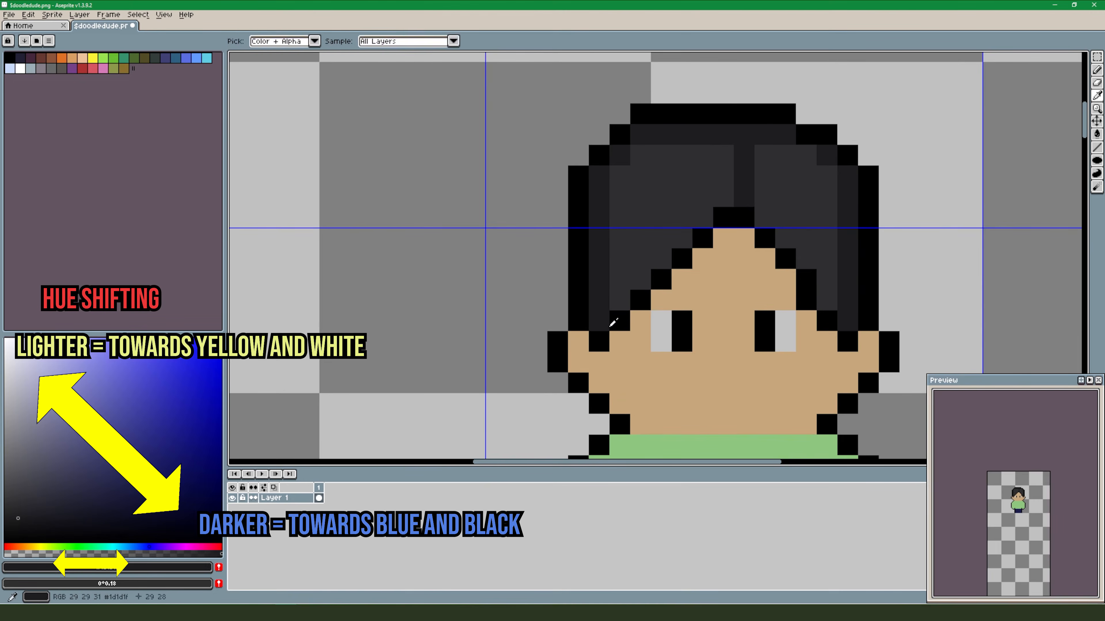
scroll(621, 282, "down", 2)
scroll(592, 317, "up", 2)
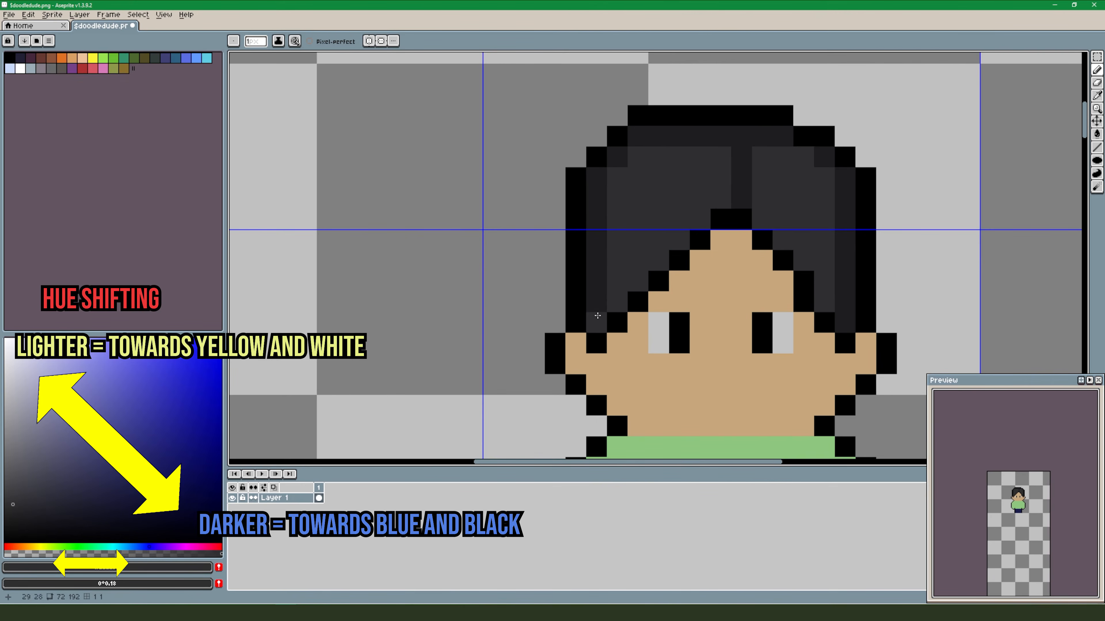
left_click(601, 220)
left_click_drag(601, 220, 596, 282)
Widen the hair's left side by one pixel with a new black outline and a dark shading column inside it.
left_click(568, 223, "alt")
mouse_move(568, 223)
left_mouse_down()
mouse_move(564, 196)
mouse_move(555, 287)
left_mouse_up()
left_click(591, 194, "alt")
left_click_drag(576, 197, 575, 283)
left_click(616, 267, "alt")
left_click(600, 198)
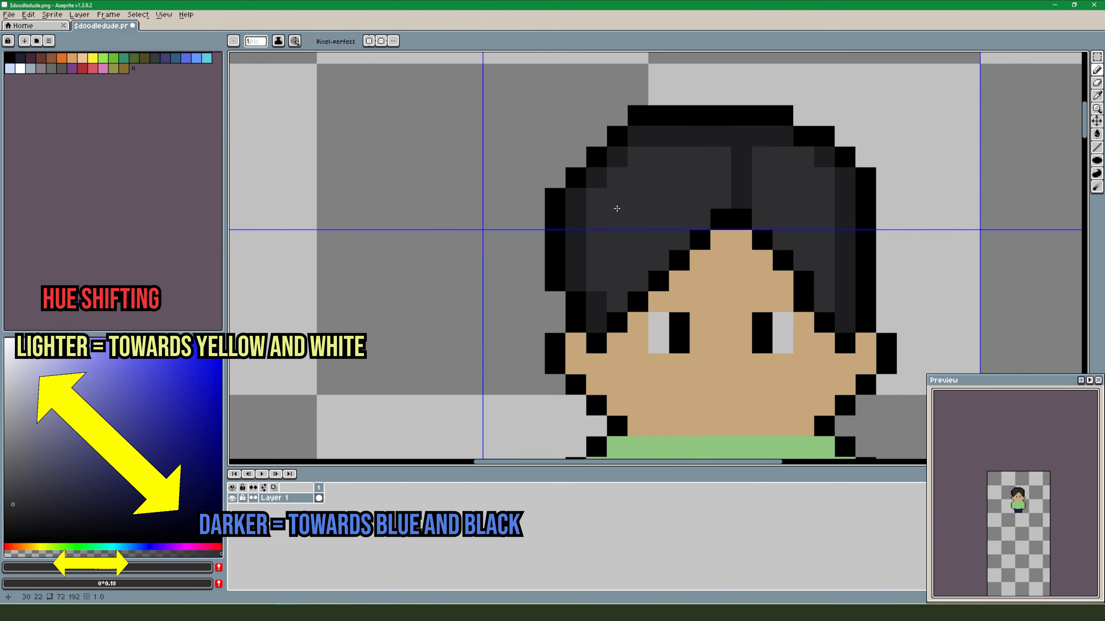
Widen the hair's right side by one pixel to match the left, with black outline, dark shading and base grey.
scroll(633, 225, "down", 3)
scroll(700, 235, "up", 2)
scroll(524, 252, "up", 1)
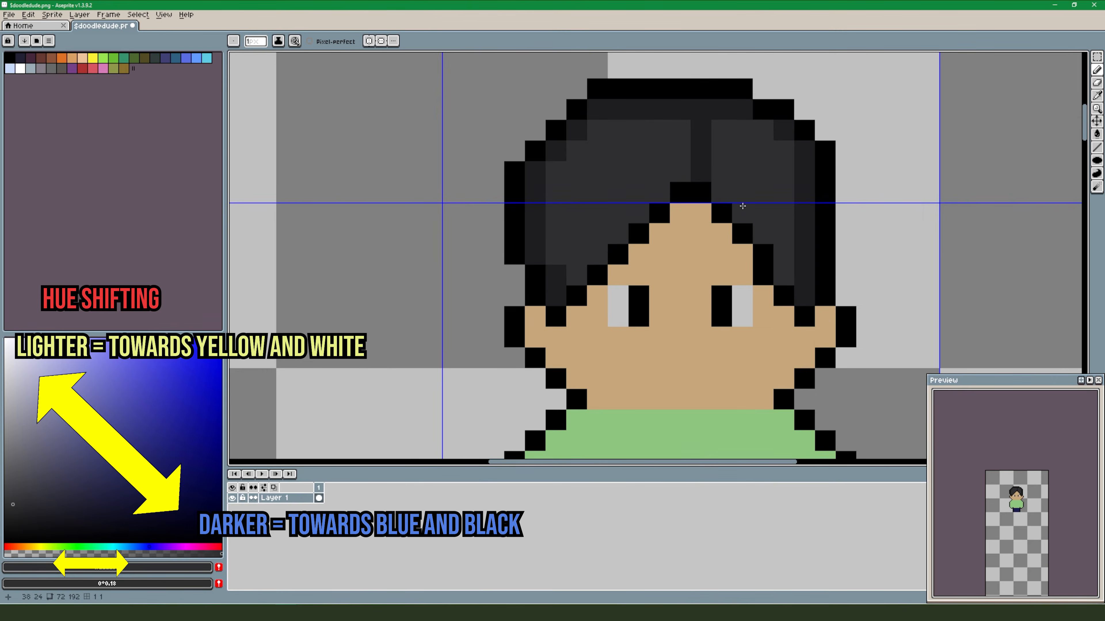
left_click_drag(743, 212, 658, 219)
left_click(747, 183, "alt")
mouse_move(757, 186)
left_mouse_down()
mouse_move(758, 264)
mouse_move(733, 268)
mouse_move(745, 257)
mouse_move(745, 188)
mouse_move(718, 172)
mouse_move(715, 296)
left_mouse_up()
left_click(725, 266, "alt")
scroll(742, 335, "down", 5)
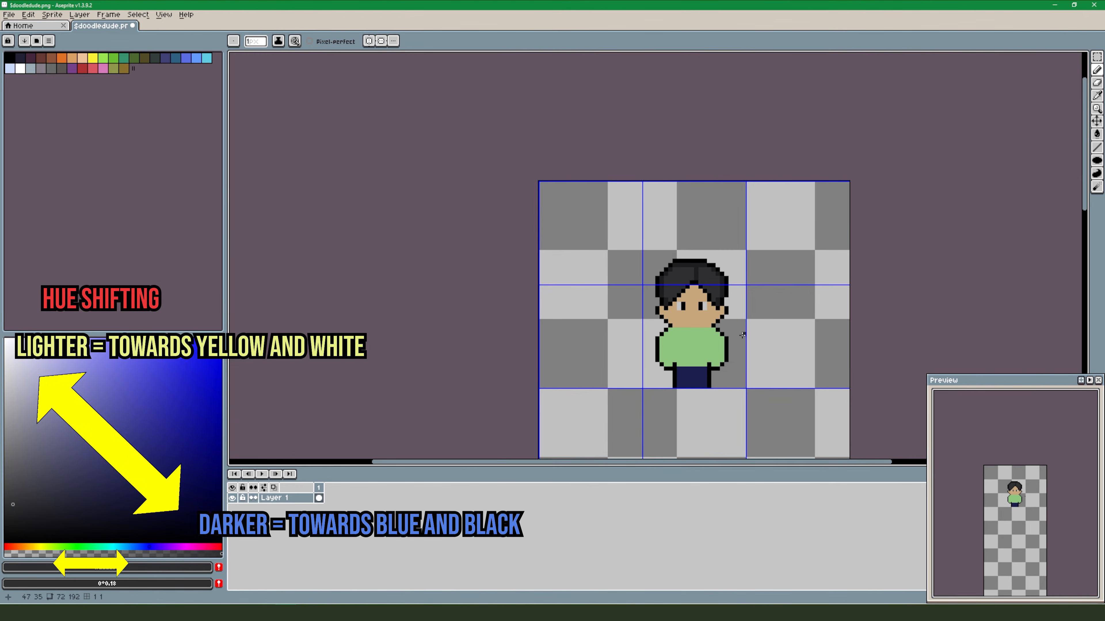
Extend the right hair bulge down one pixel, sampling black for the outline, #1d1d1f for shading and #2e2e30 for the base.
scroll(725, 315, "up", 1)
scroll(725, 315, "up", 3)
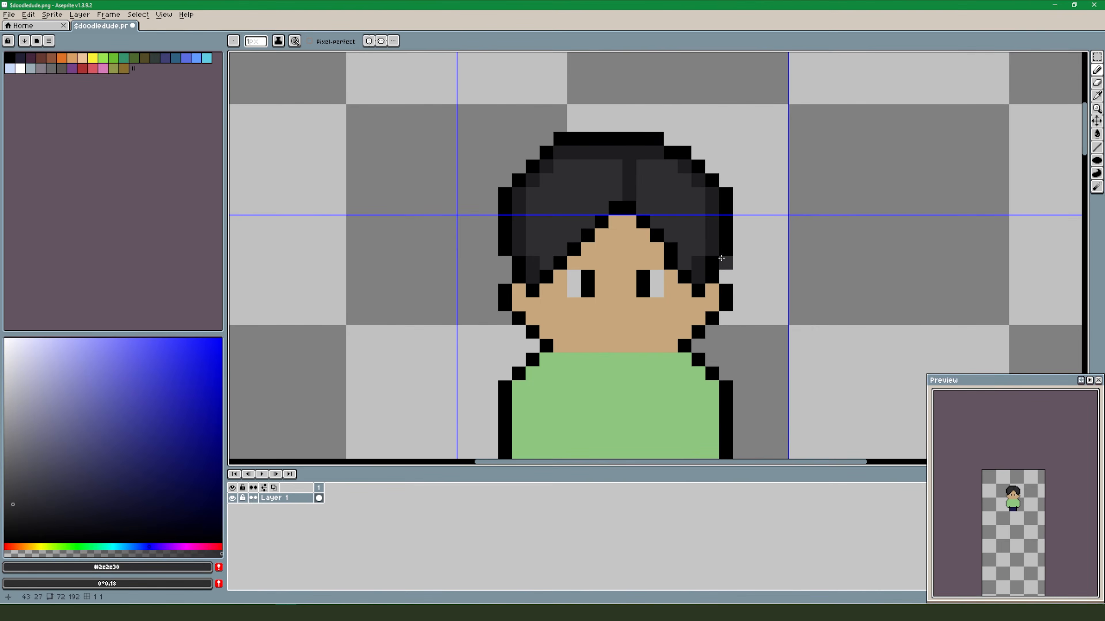
left_click(727, 249, "alt")
left_click(727, 259)
left_click(714, 245, "alt")
left_click(712, 261)
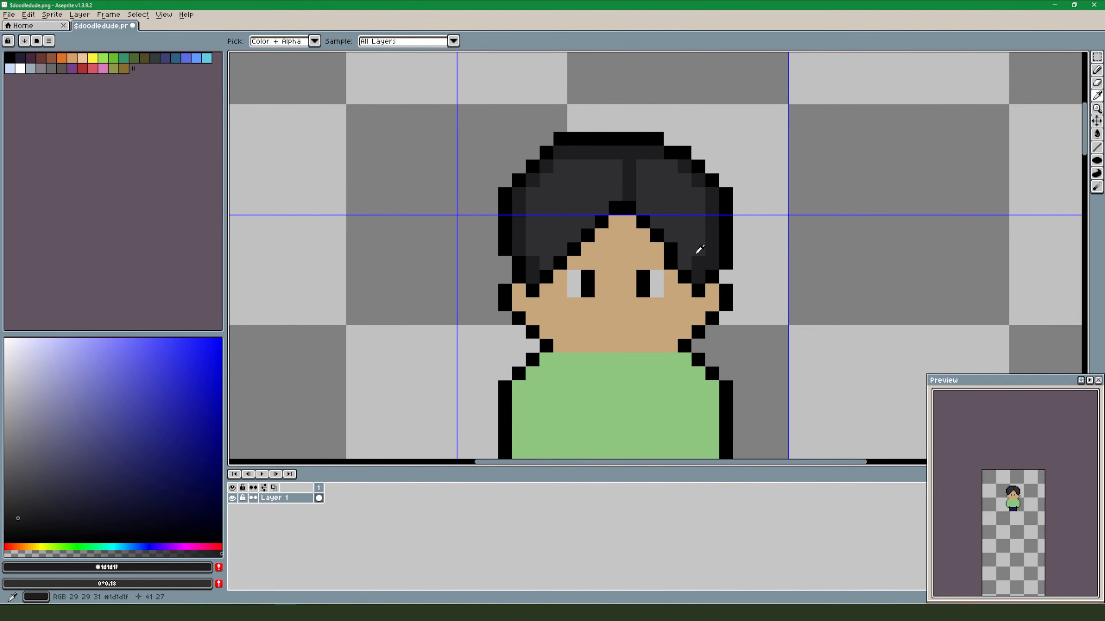
left_click(697, 252, "alt")
left_click(697, 263)
scroll(578, 314, "down", 2)
scroll(582, 312, "up", 2)
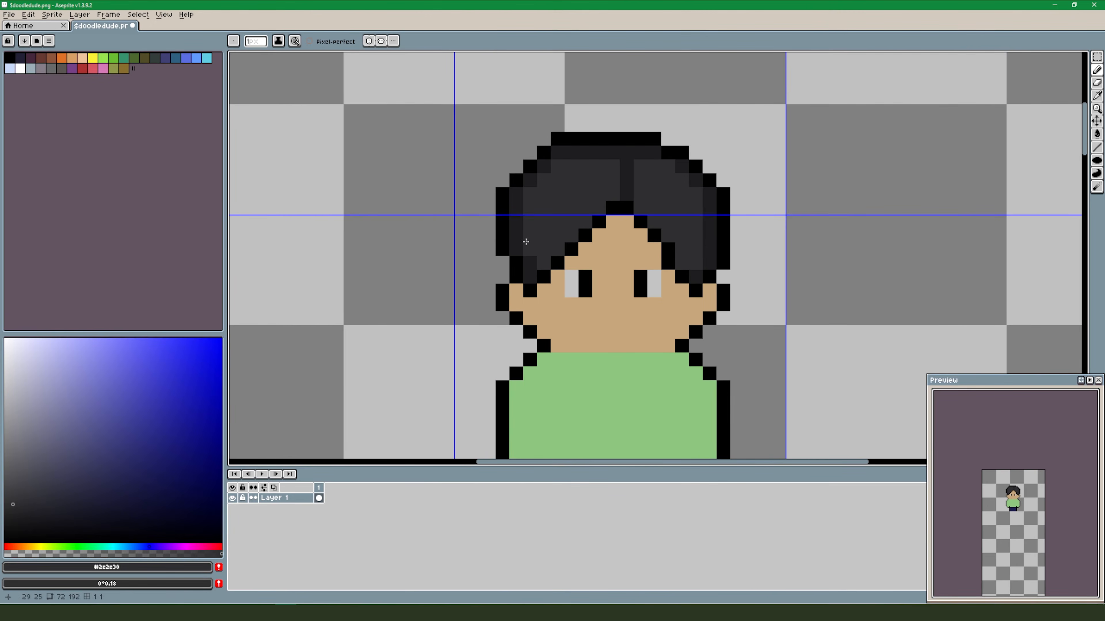
Extend the left hair bulge down one pixel to match the right, sampling black and base grey #2e2e30 from the drawing.
left_click(506, 240, "alt")
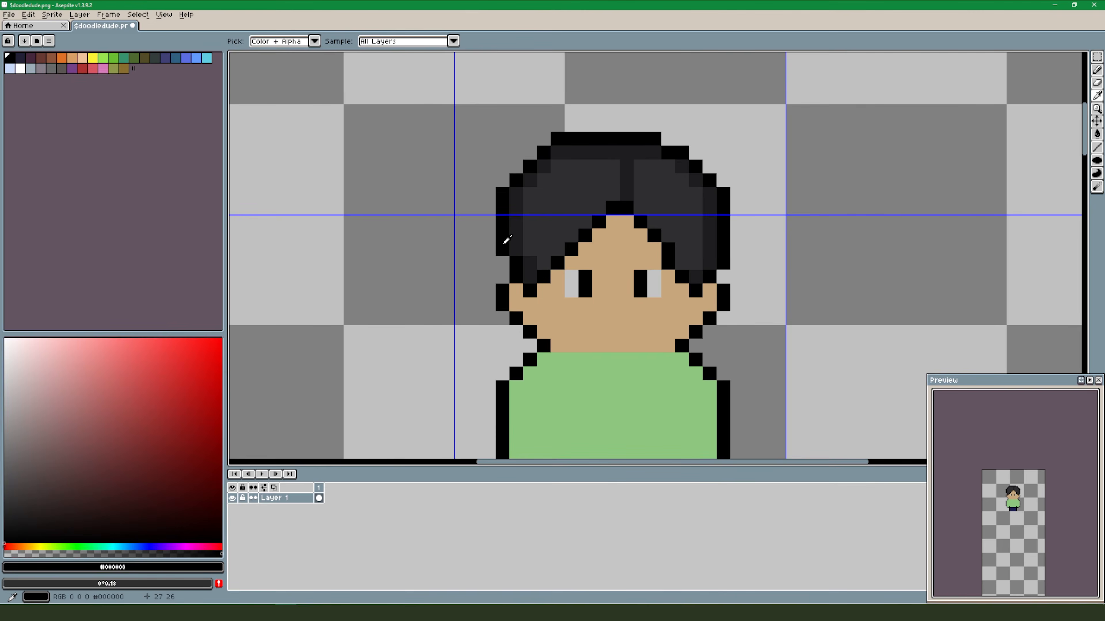
left_click(525, 243, "alt")
left_click_drag(529, 263, 561, 267)
scroll(561, 268, "down", 4)
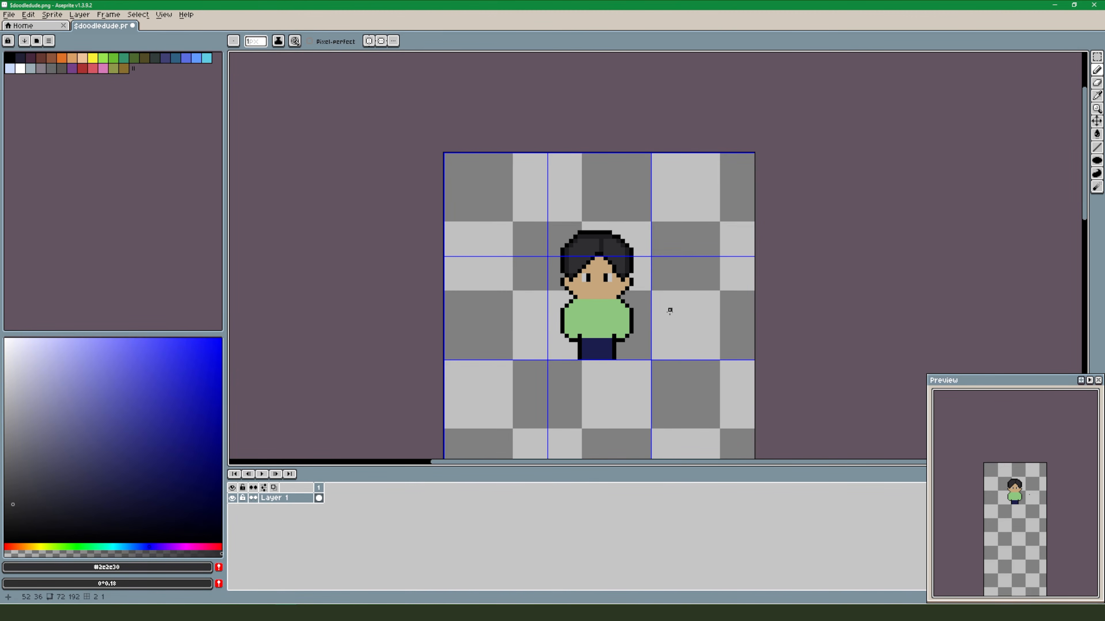
Sample the dark hair shade #1d1d1f from the drawing and touch up the shading inside the hair outline.
scroll(631, 281, "up", 4)
left_click(626, 285, "alt")
left_click(343, 305)
left_click(345, 283)
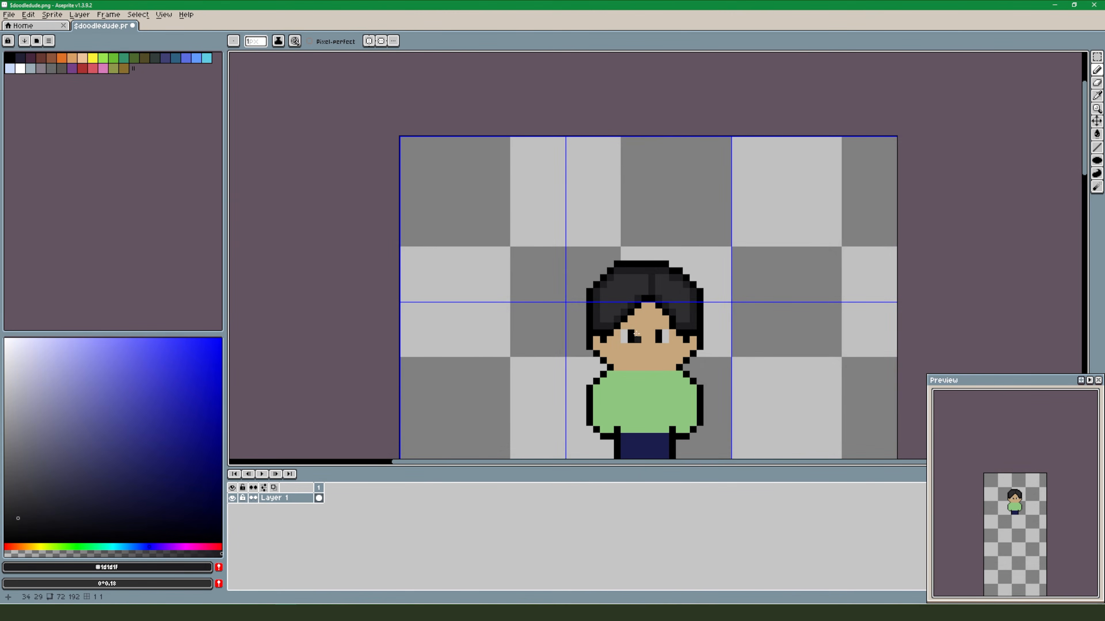
scroll(618, 324, "down", 1)
scroll(604, 296, "up", 4)
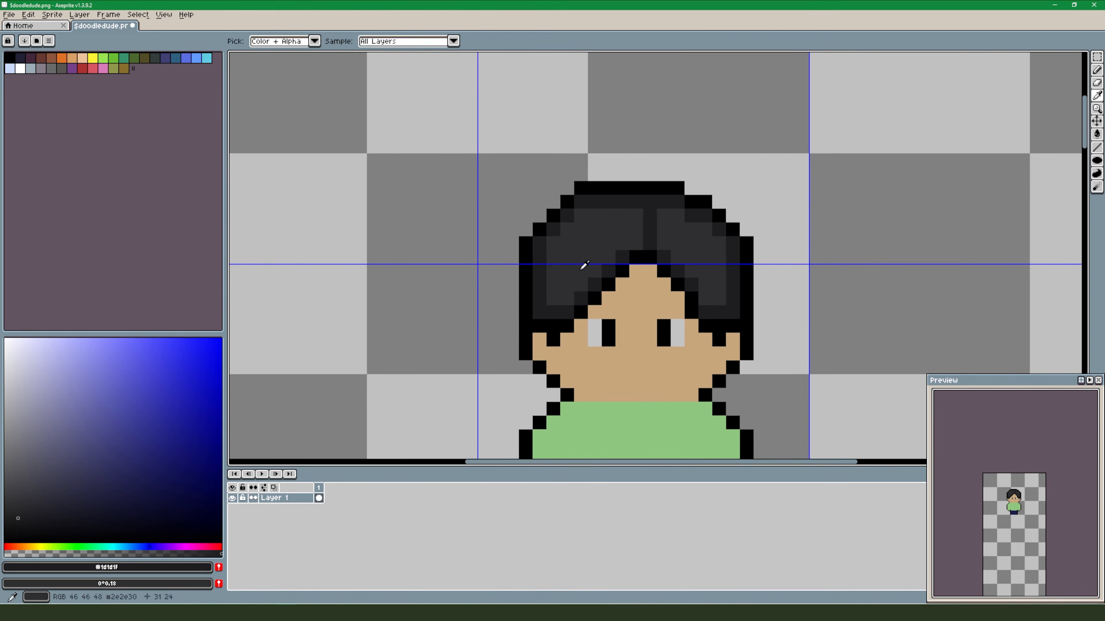
Paint subtle highlights on both sides of the hair in #343435, a slightly lighter version of the base grey #2e2e30.
left_click(583, 256, "alt")
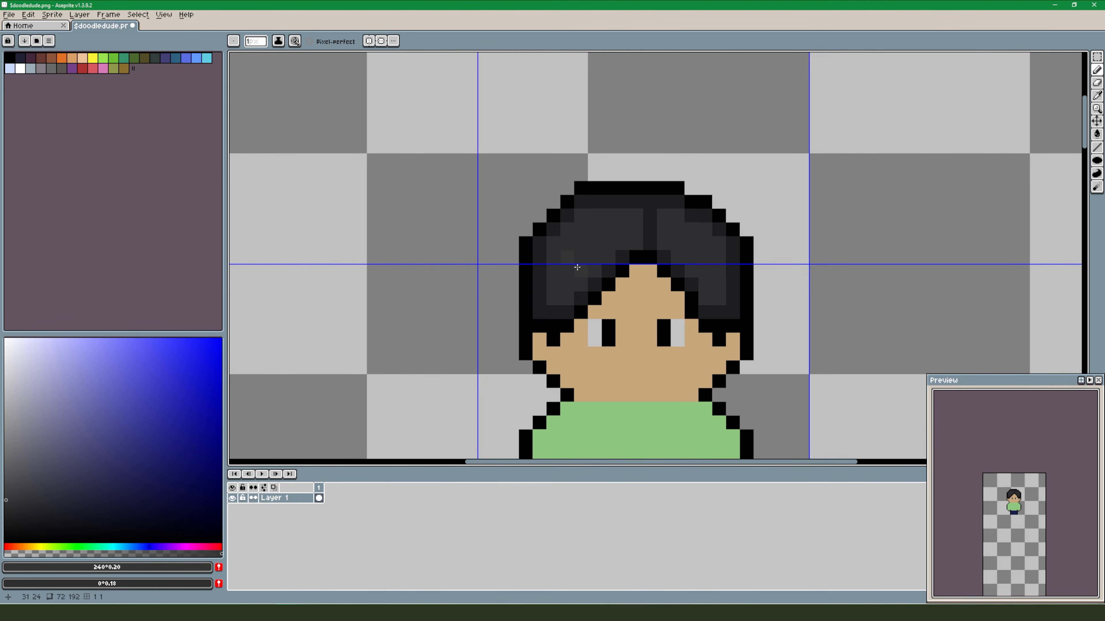
left_click(567, 263, "alt")
left_click(581, 269, "alt")
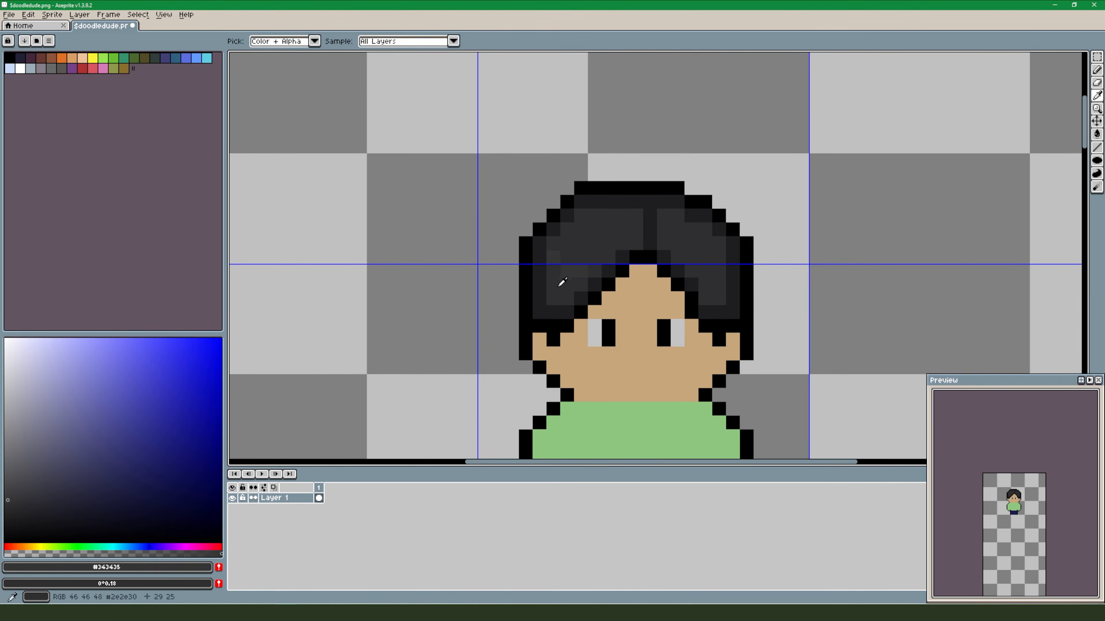
scroll(581, 313, "down", 3)
scroll(623, 316, "up", 2)
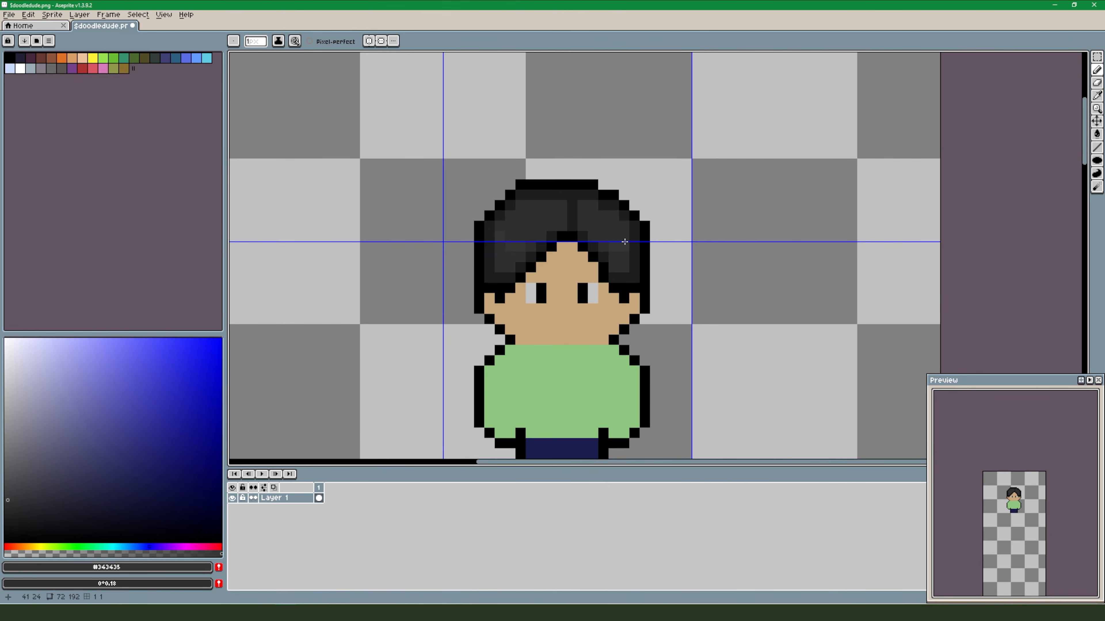
scroll(650, 262, "down", 2)
scroll(691, 359, "up", 3)
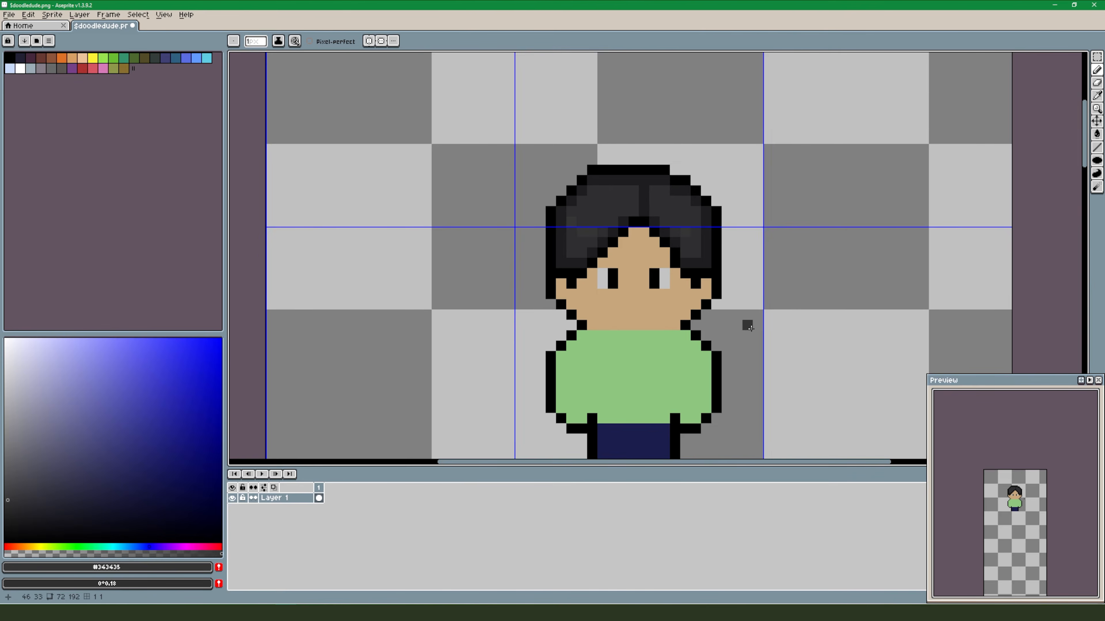
scroll(729, 316, "down", 2)
scroll(735, 348, "up", 2)
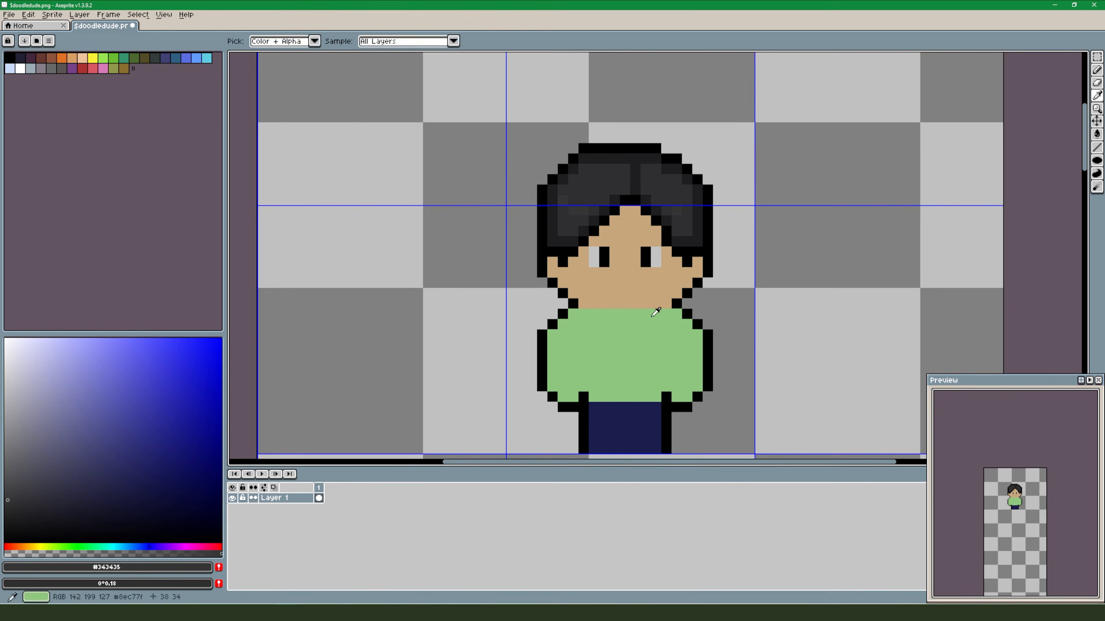
Mix a darker skin tone with hue 30° from the face color and shade the skin along both sides of the hairline.
left_click(652, 305, "alt")
left_click(93, 388)
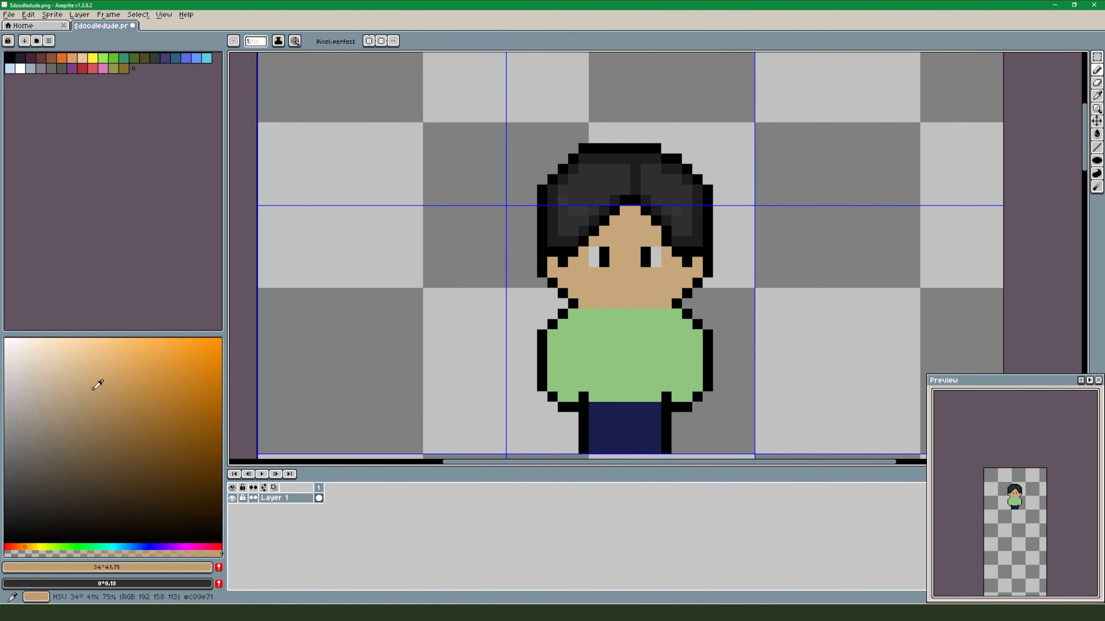
left_click(22, 547)
key("b")
scroll(630, 211, "up", 1)
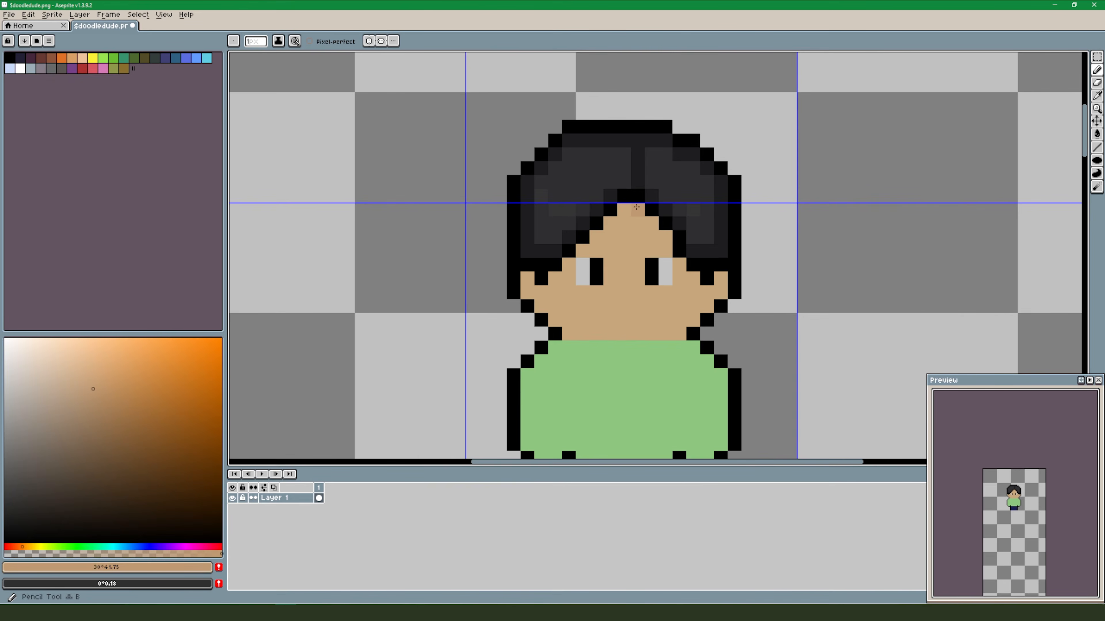
left_click(666, 251)
mouse_move(618, 237)
left_mouse_down()
mouse_move(609, 230)
mouse_move(559, 280)
left_mouse_up()
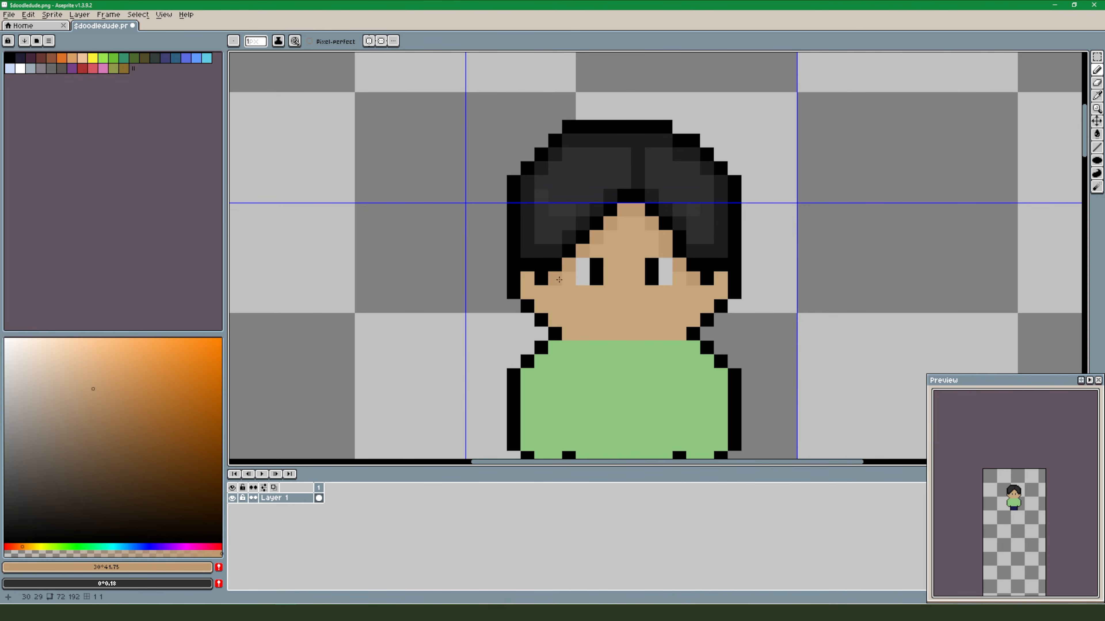
Shade the jaw edges and the bottom row of the face above the shirt with the darker skin tone.
left_click_drag(564, 321, 541, 306)
left_click_drag(678, 334, 580, 335)
scroll(579, 334, "down", 3)
scroll(637, 374, "up", 2)
mouse_move(636, 374)
left_mouse_down()
mouse_move(670, 264)
mouse_move(648, 323)
left_mouse_up()
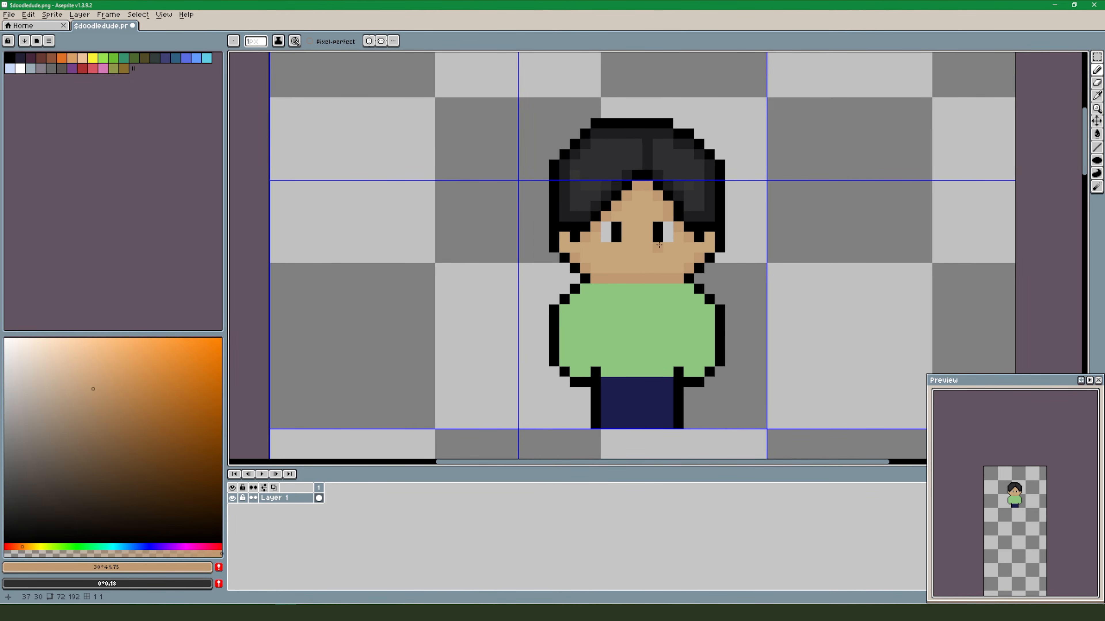
Draw black upper lids above both eyes, extending them outward to the hair outline.
scroll(658, 245, "up", 2)
left_click(669, 272, "alt")
right_click(664, 271)
left_click(690, 274)
left_click(664, 271)
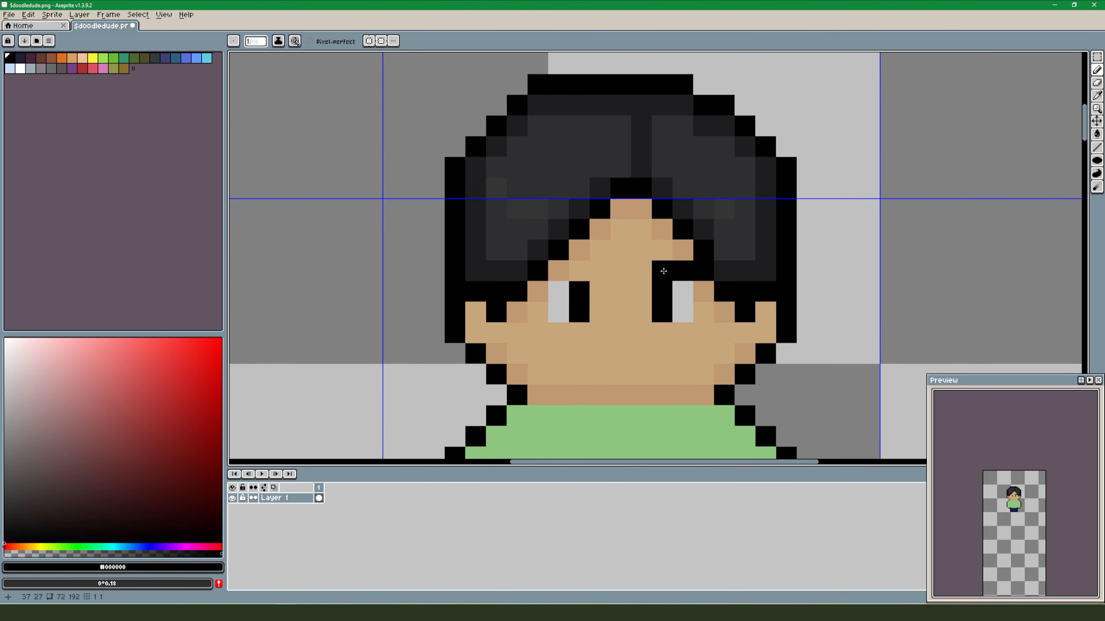
left_click_drag(581, 275, 562, 274)
scroll(585, 367, "down", 4)
mouse_move(618, 378)
left_mouse_down()
mouse_move(627, 335)
mouse_move(654, 315)
left_mouse_up()
scroll(626, 335, "up", 2)
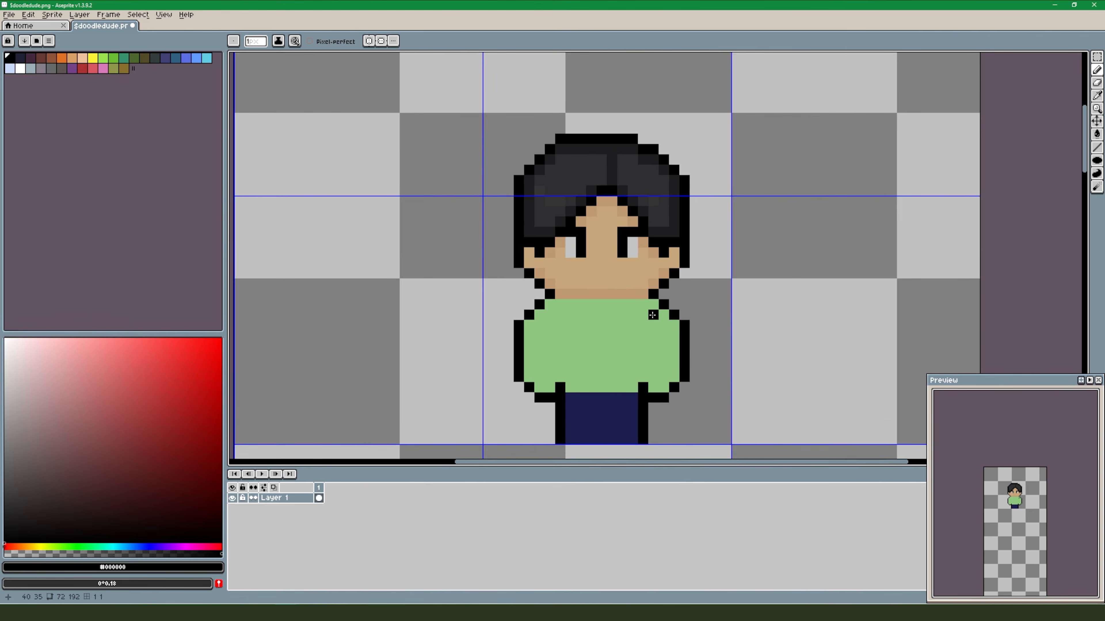
Try shading the nose bridge between the eyes with the dark skin tone sampled from the face.
scroll(570, 314, "up", 1)
key("i")
left_click(672, 212)
key("b")
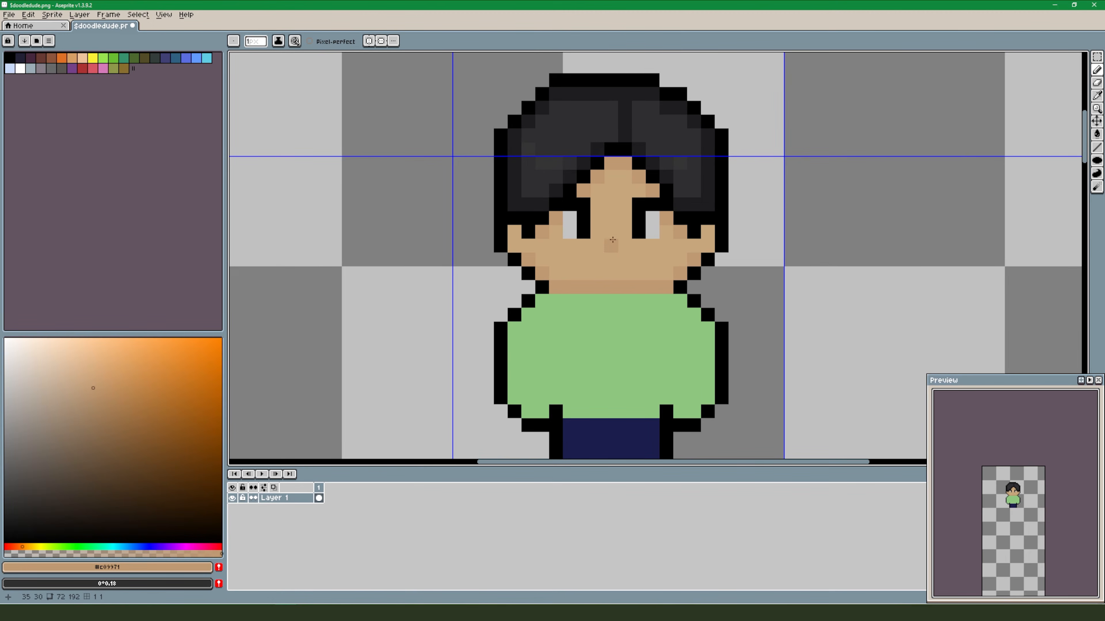
mouse_move(605, 206)
left_mouse_down()
mouse_move(625, 204)
mouse_move(625, 218)
mouse_move(601, 224)
left_mouse_up()
scroll(601, 225, "down", 3)
scroll(627, 288, "up", 2)
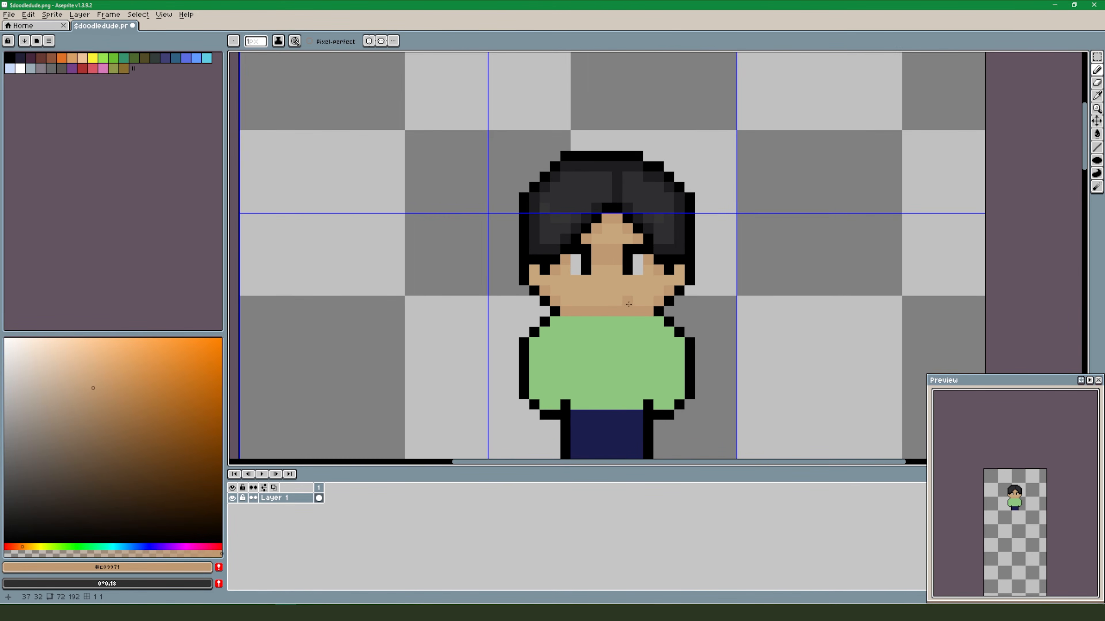
scroll(619, 308, "down", 2)
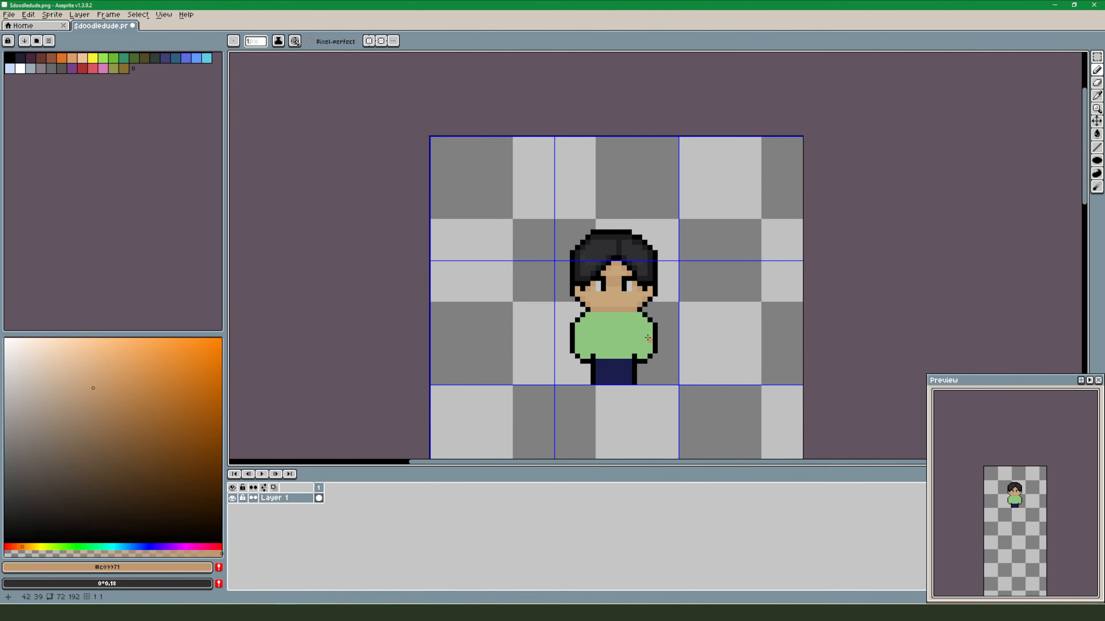
Reshape the black outline where the neck meets both shoulders and fill the shoulder corners with the shirt green #8ec77f.
left_click(688, 303, "alt")
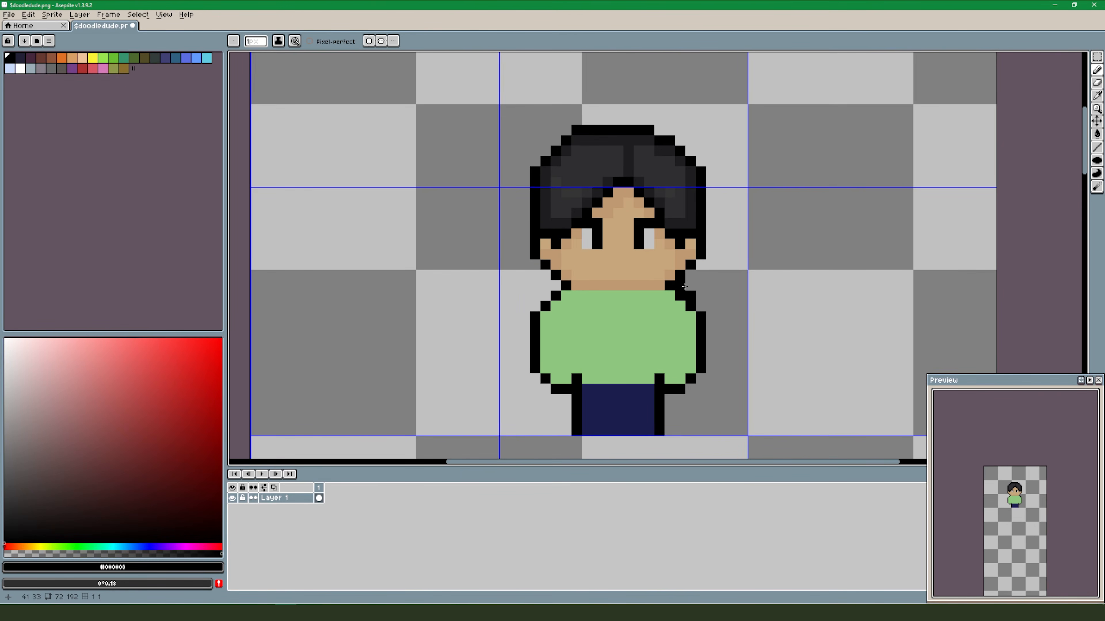
left_click_drag(556, 286, 543, 297)
left_click(554, 310, "alt")
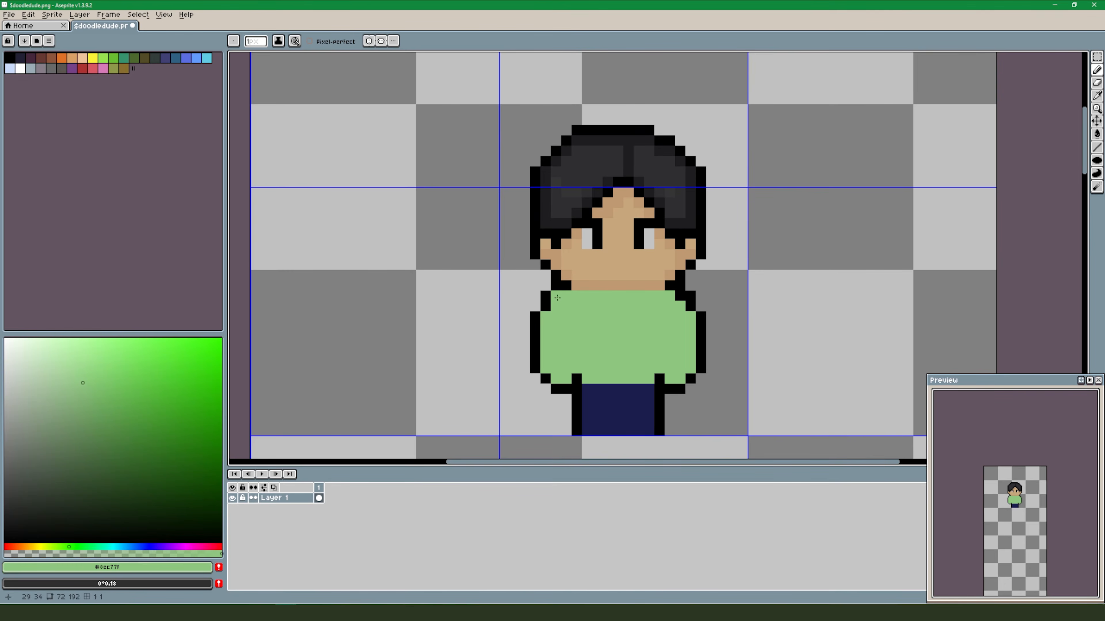
scroll(680, 298, "down", 2)
scroll(688, 361, "up", 2)
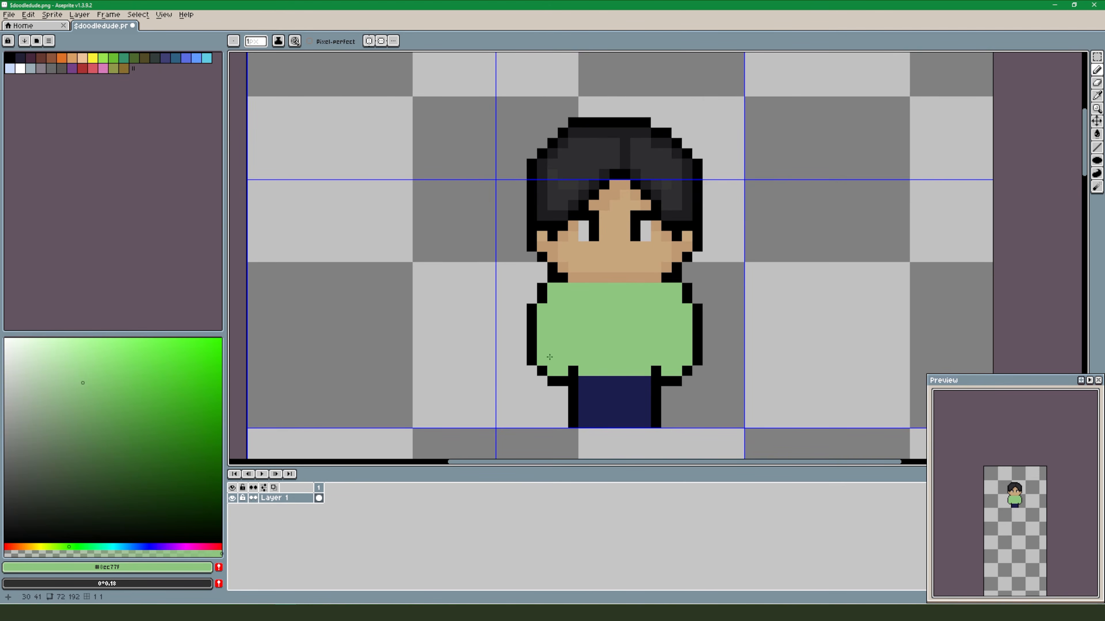
Mix a darker shirt green and shade the outer edges of both sleeves from shoulder to cuff.
left_click(94, 403)
left_click(73, 547)
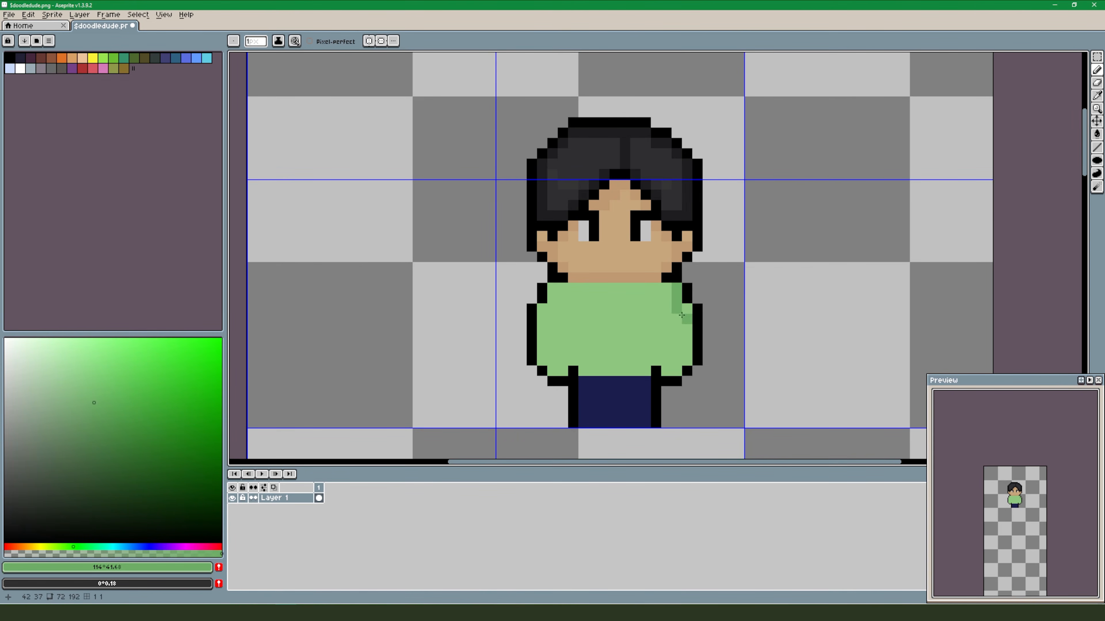
left_click_drag(682, 308, 687, 361)
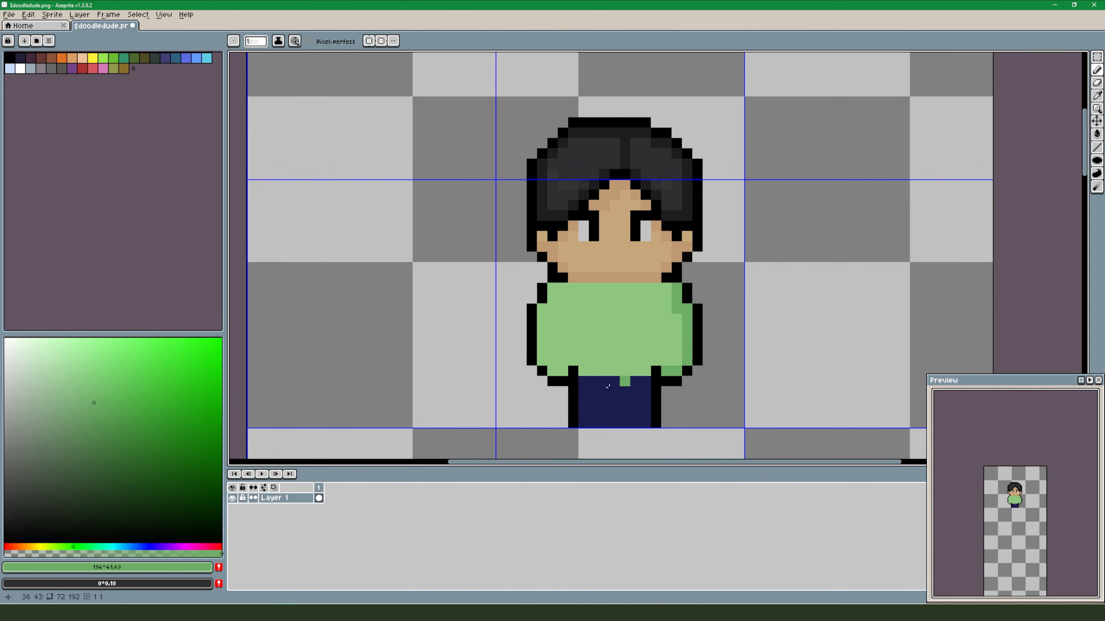
left_click_drag(550, 370, 542, 307)
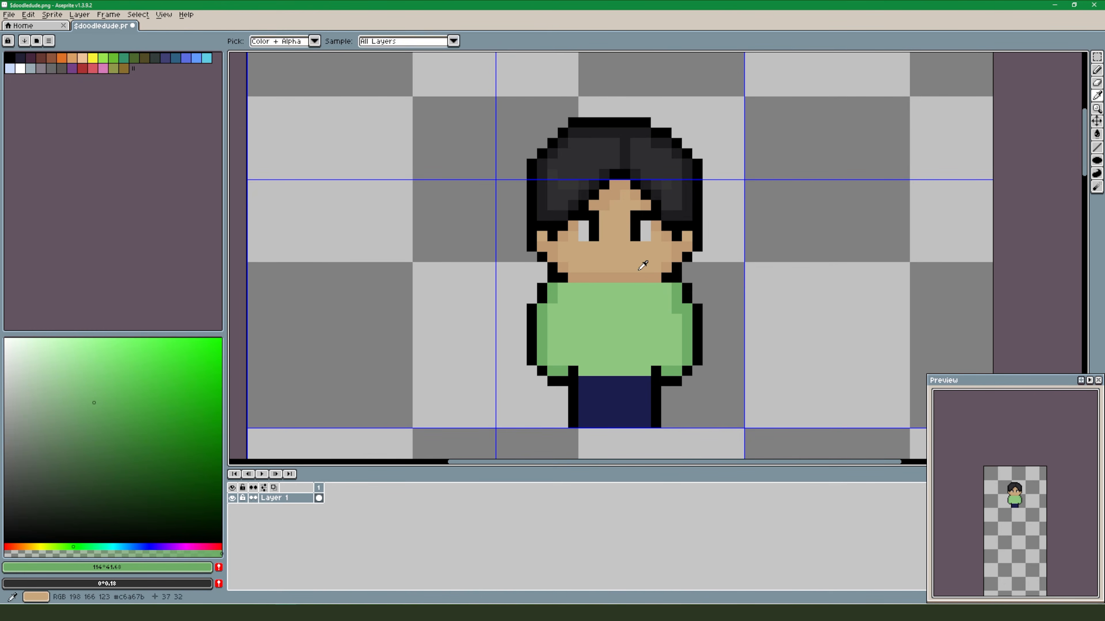
Paint two-pixel hands at the ends of both sleeves with the skin tone #c6a67b sampled from the face.
left_click(644, 259, "alt")
left_click(667, 371)
left_click(677, 372)
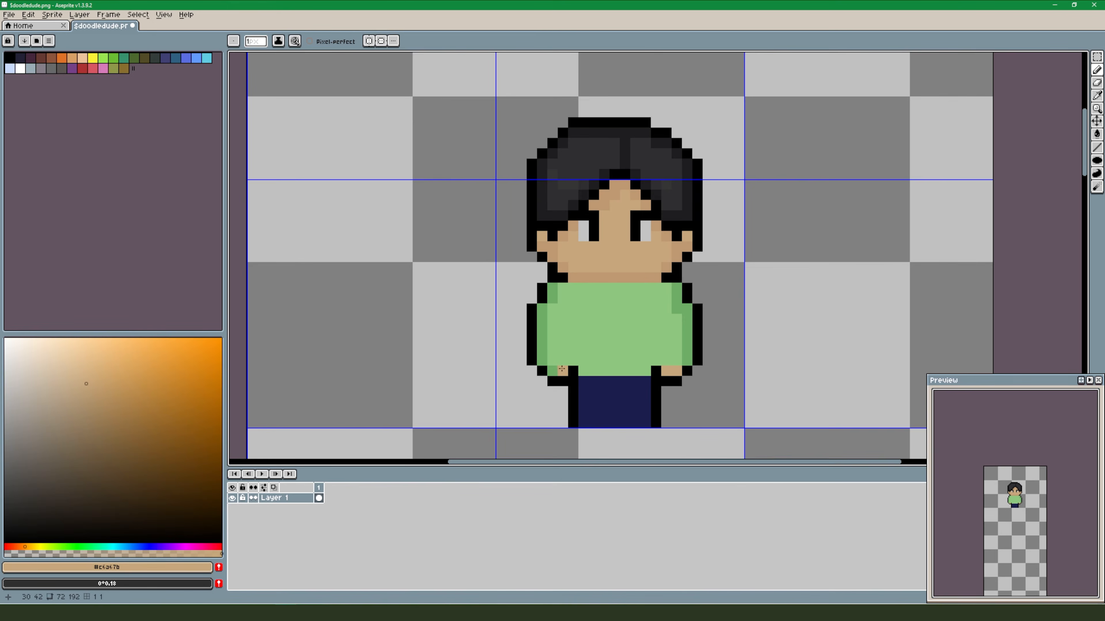
scroll(555, 368, "down", 4)
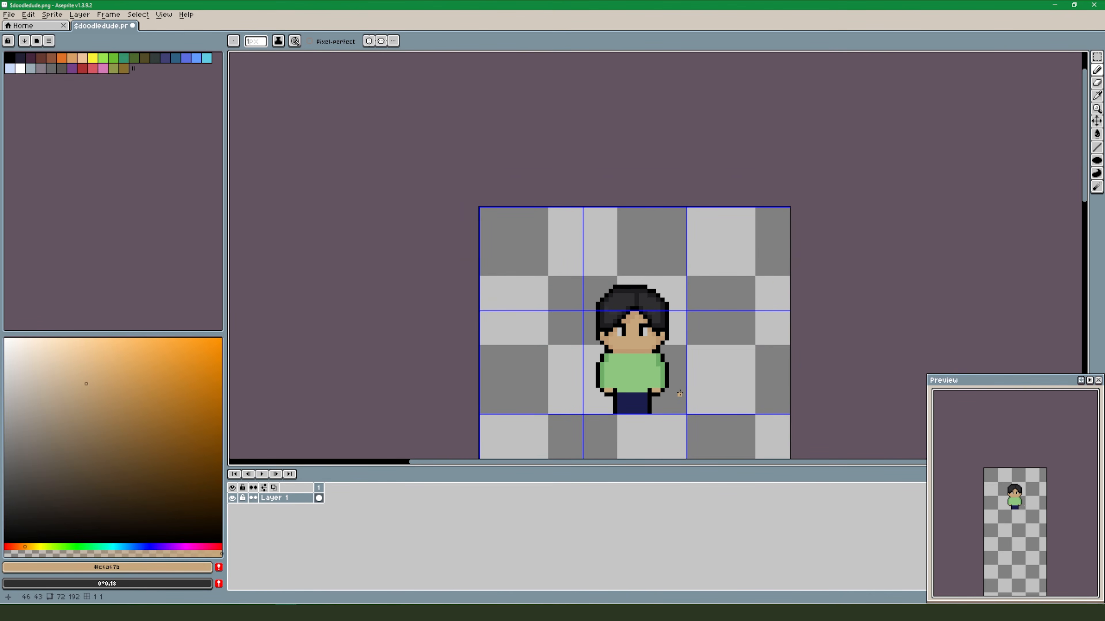
scroll(652, 370, "up", 3)
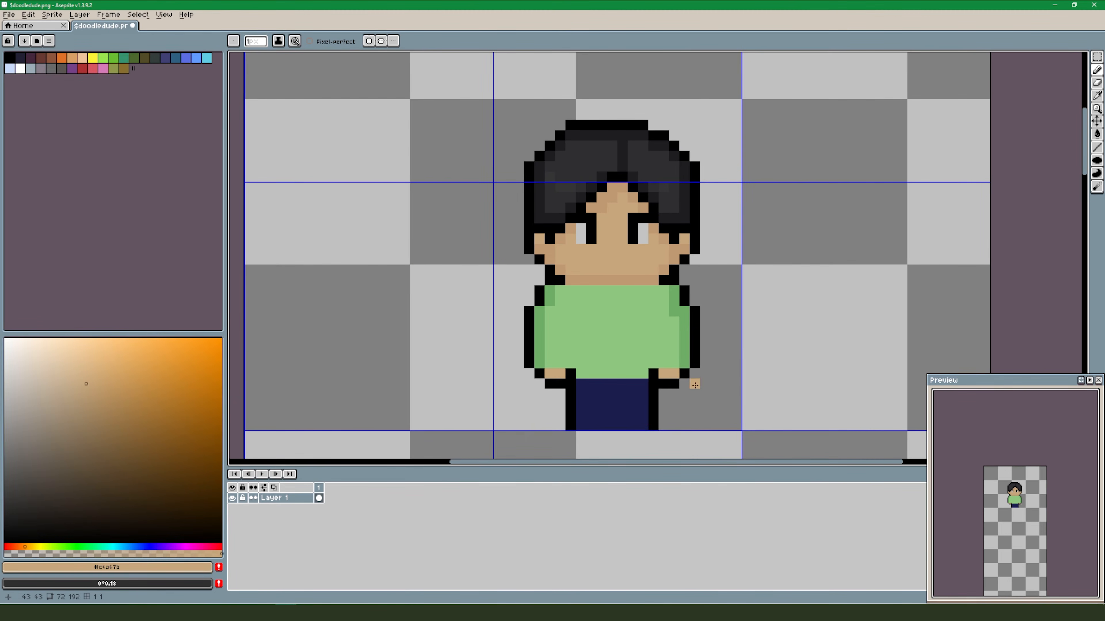
Separate both arms from the torso with vertical fold lines in the dark green sampled from the sleeve edge.
key("alt")
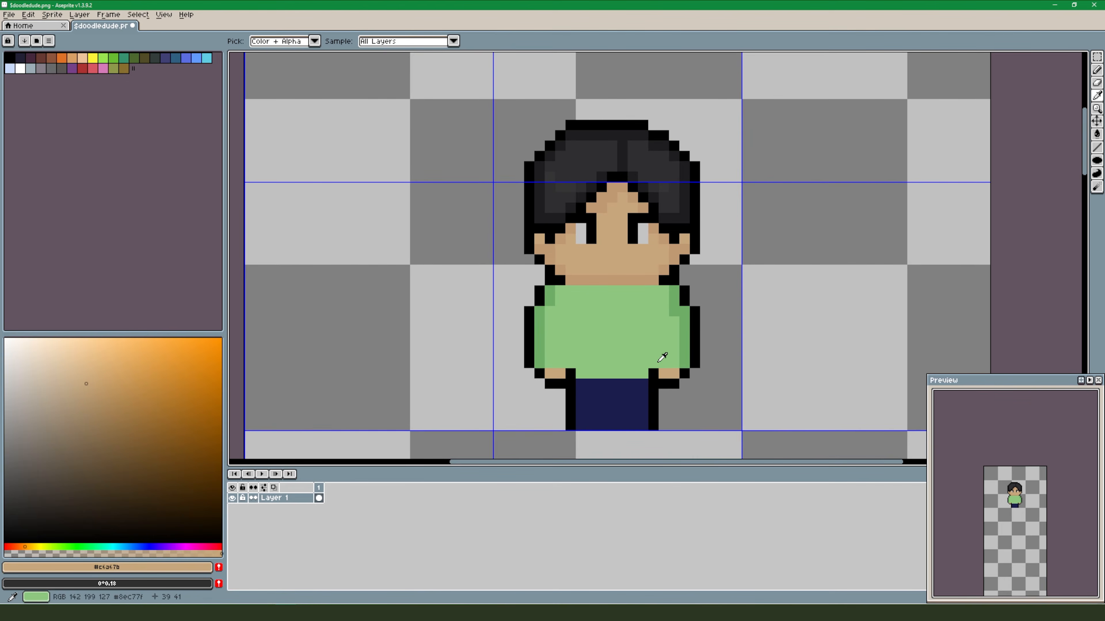
left_click(685, 333, "alt")
left_click_drag(653, 356, 649, 328)
left_click_drag(570, 363, 570, 329)
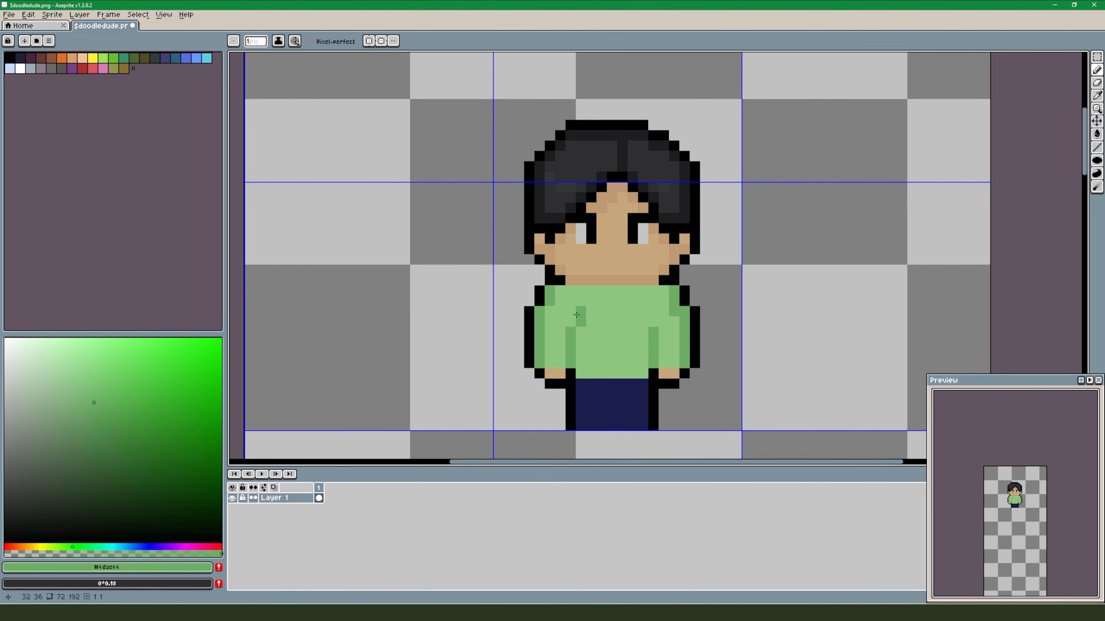
scroll(647, 360, "down", 2)
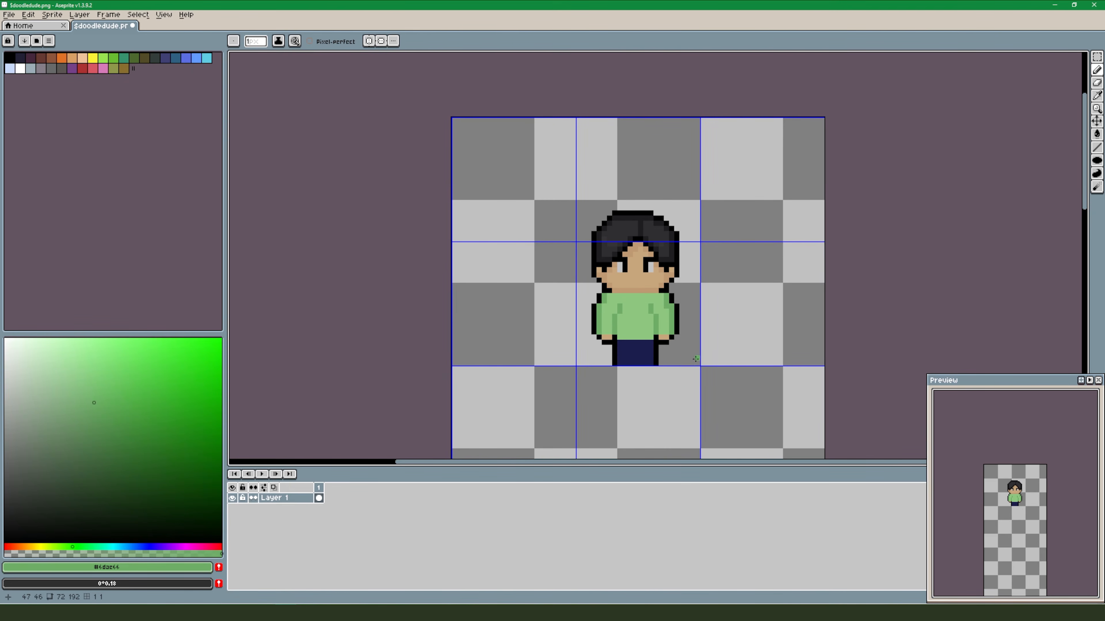
Mix a darker navy from the trouser color and draw a vertical line down the middle to divide the legs.
scroll(648, 353, "up", 4)
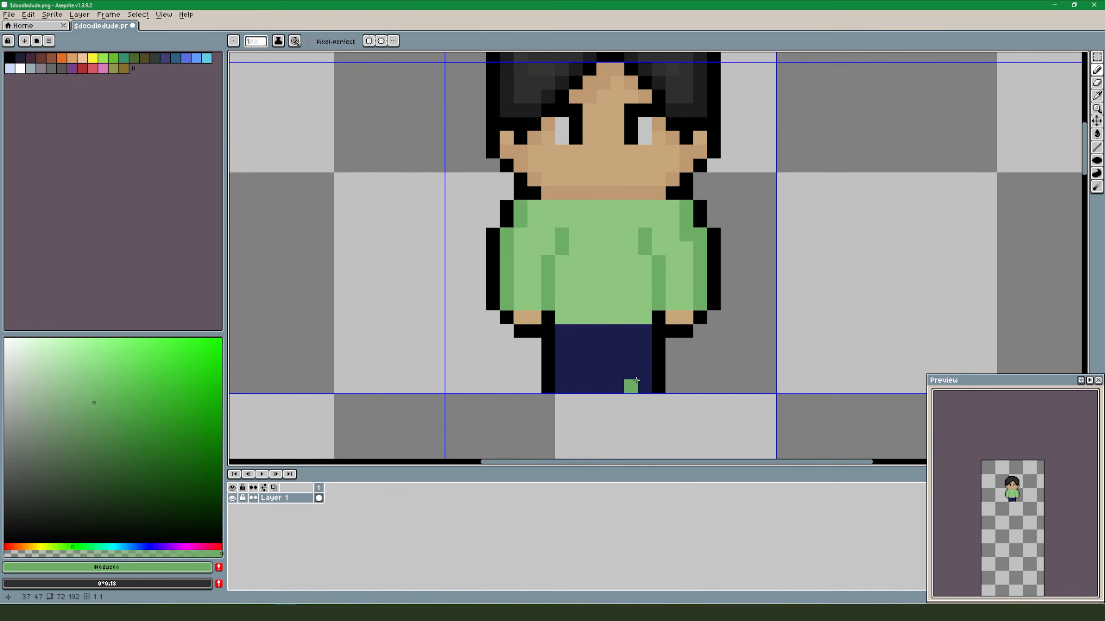
key("i")
left_click(604, 377)
key("b")
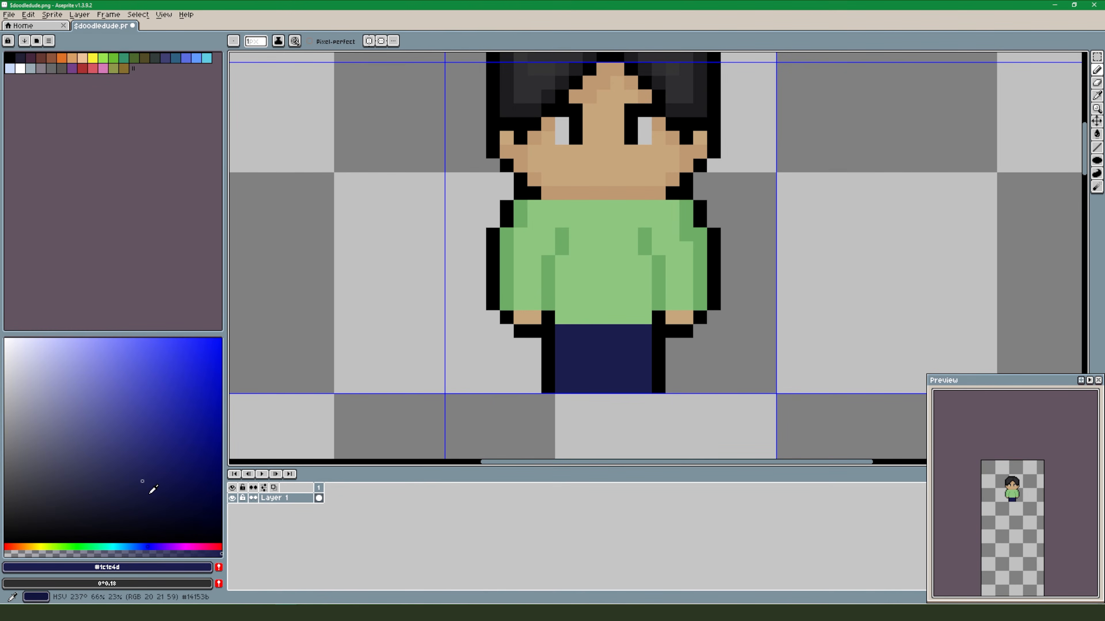
scroll(116, 547, "up", 3)
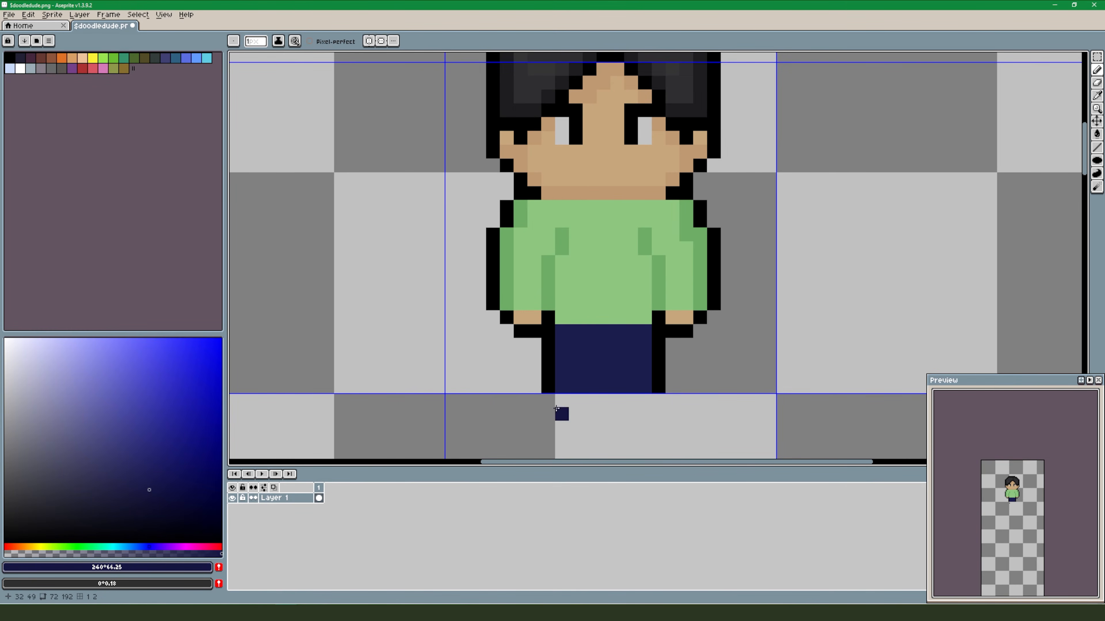
left_click_drag(602, 389, 607, 333)
scroll(641, 416, "down", 3)
scroll(643, 415, "up", 2)
Shade the shirt's bottom hem above the trousers with the dark green sampled from the shirt.
scroll(642, 341, "up", 3)
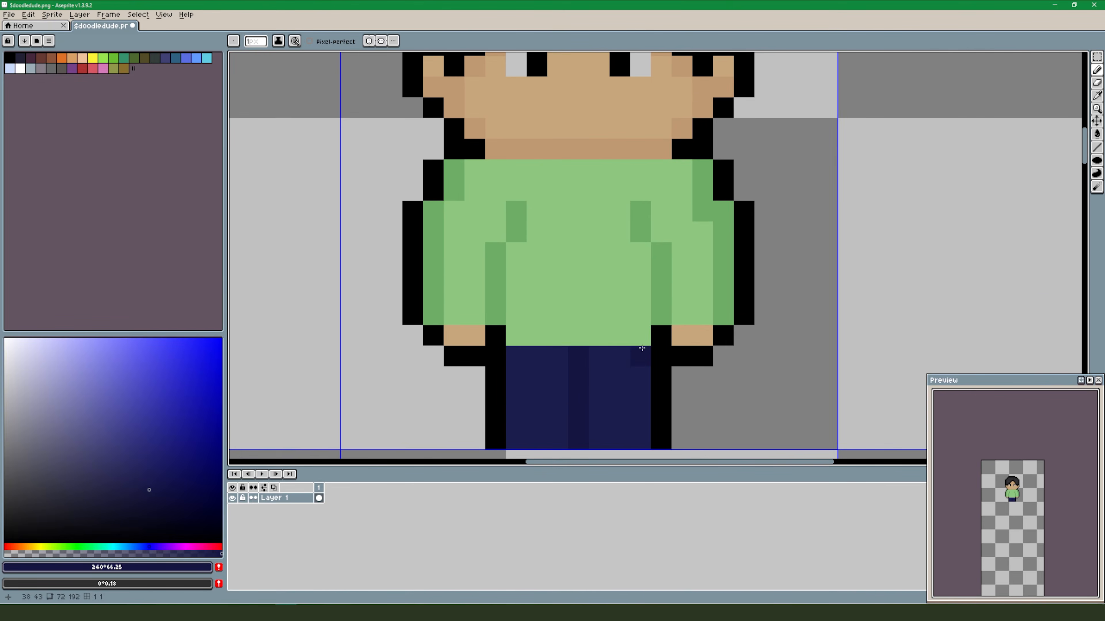
left_click(643, 335, "alt")
mouse_move(642, 334)
left_mouse_down()
mouse_move(535, 336)
mouse_move(536, 356)
left_mouse_up()
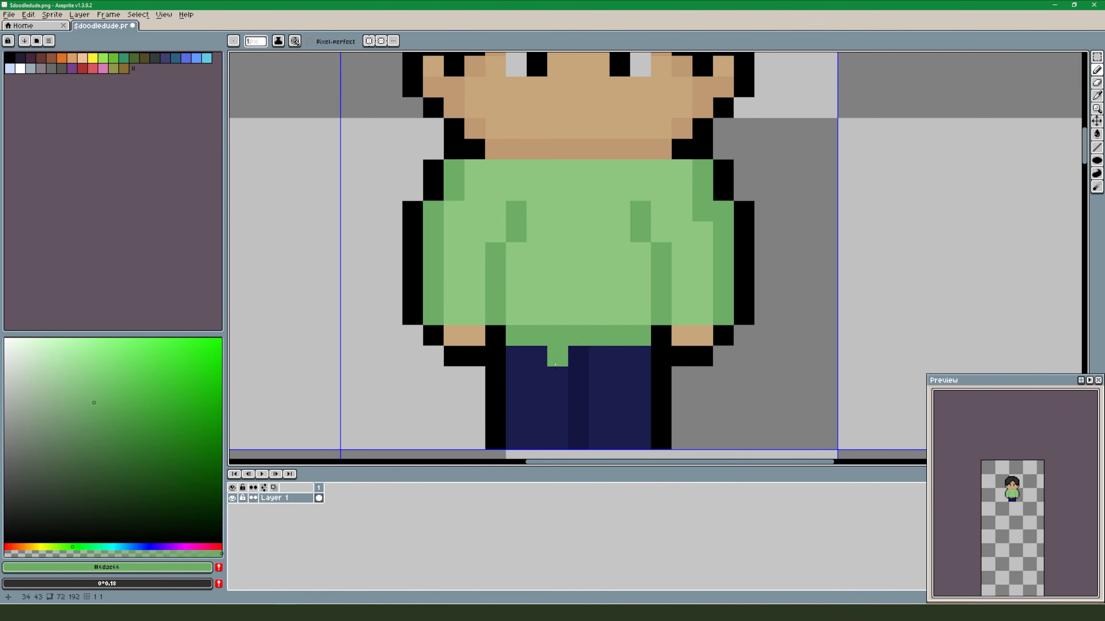
scroll(592, 386, "down", 5)
scroll(637, 364, "up", 1)
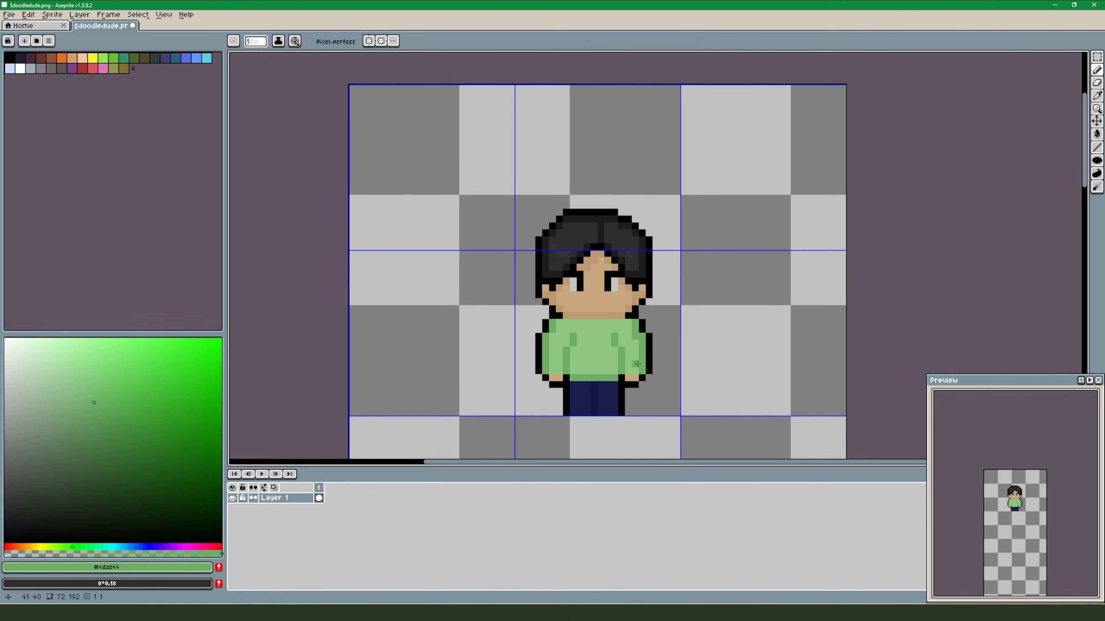
scroll(655, 399, "down", 1)
scroll(632, 375, "up", 2)
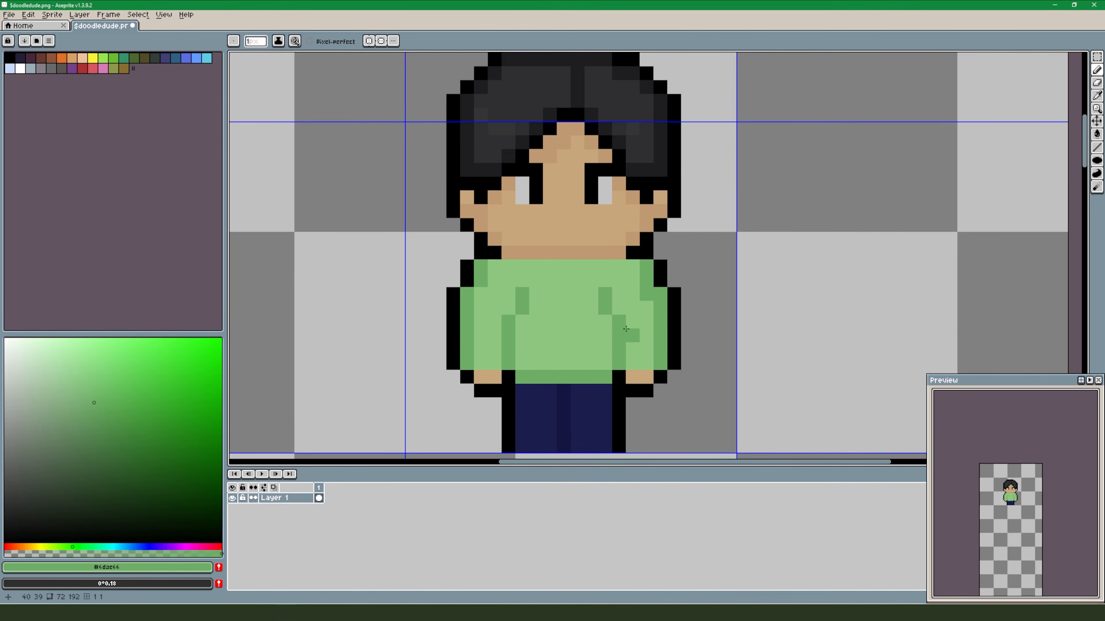
Paint a neckline strip across the top of the shirt with the skin shadow tone sampled below the face.
key("alt")
left_click(649, 272, "alt")
left_click(495, 253)
left_click(544, 249, "alt")
left_click_drag(540, 266, 593, 266)
scroll(595, 281, "down", 3)
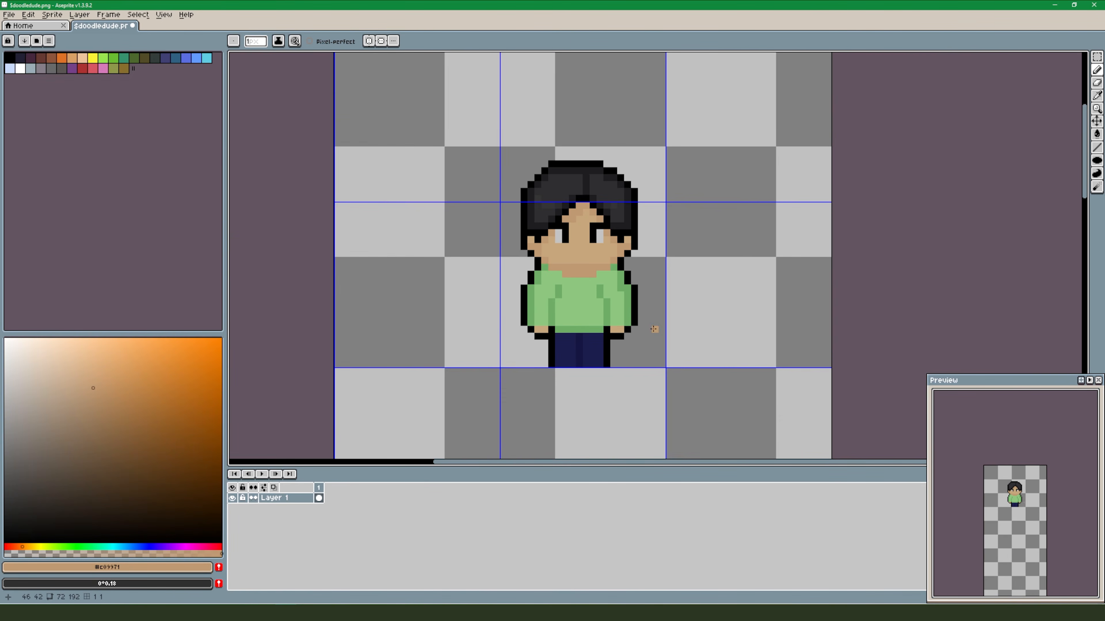
Outline the neckline with a curved collar line in the dark green sampled from the shirt's shoulder.
scroll(597, 294, "up", 2)
left_click(611, 262, "alt")
key("ctrl+z")
mouse_move(542, 264)
left_mouse_down()
mouse_move(528, 265)
mouse_move(587, 276)
left_mouse_up()
scroll(550, 300, "down", 2)
scroll(552, 299, "up", 2)
left_click(597, 283, "alt")
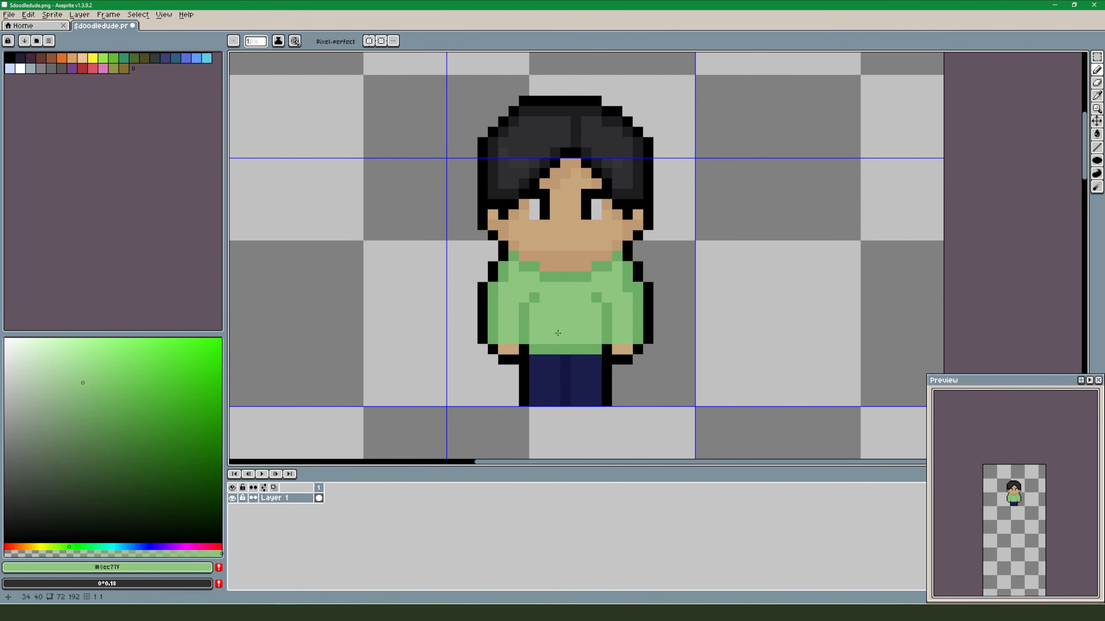
scroll(643, 374, "down", 3)
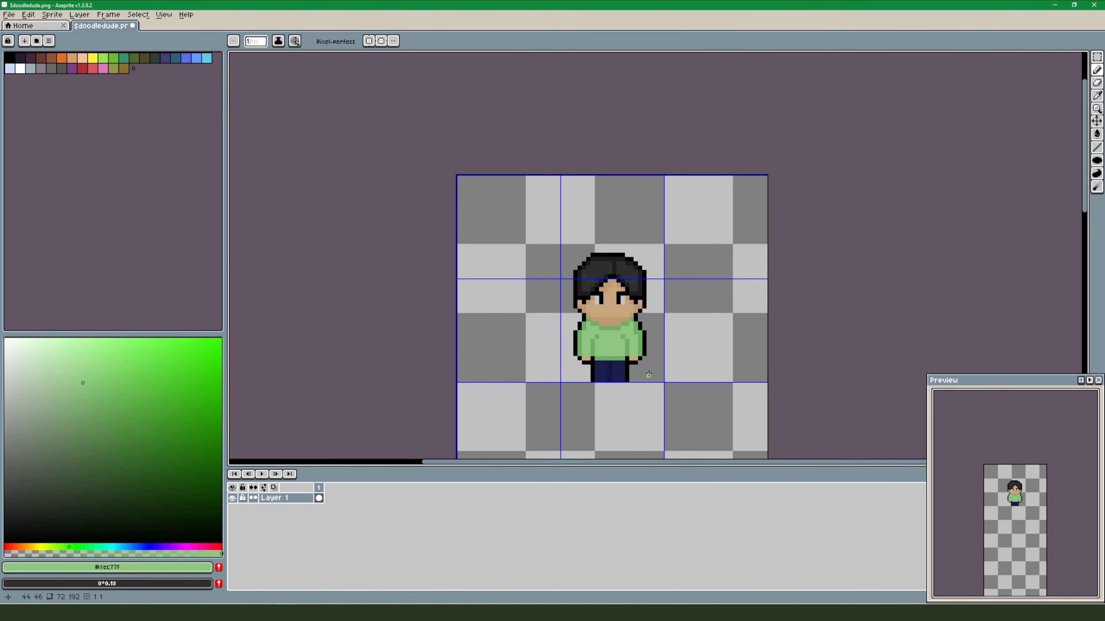
Copy the front-facing figure's 24 × 48 frame into the empty cell to the right of it.
scroll(649, 375, "up", 1)
key("m")
scroll(648, 363, "up", 1)
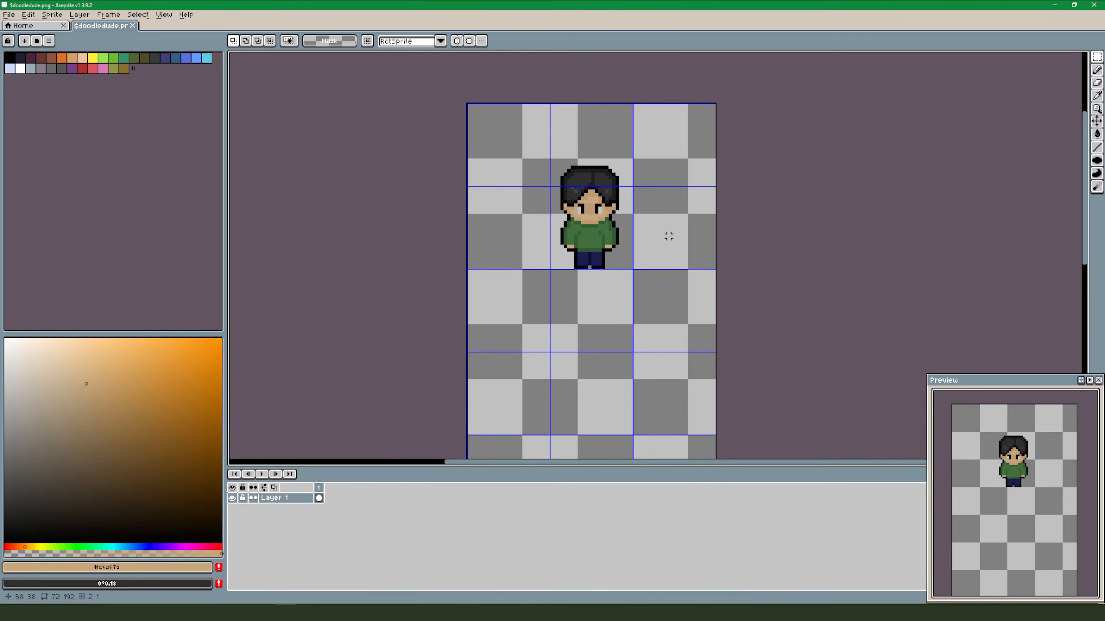
double_click(614, 230)
double_click(600, 170)
left_click_drag(595, 255, 672, 257)
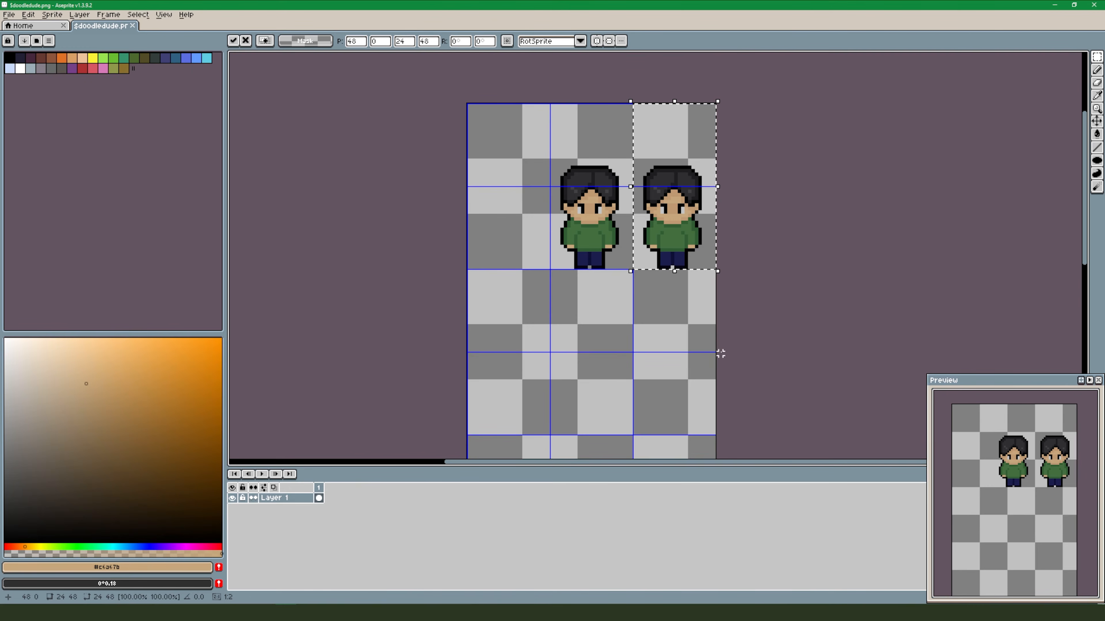
left_click(787, 279)
Shift the copied figure's head and torso, down to just below the shirt hem, one pixel down.
scroll(775, 291, "up", 2)
left_click_drag(744, 291, 736, 378)
scroll(681, 332, "up", 1)
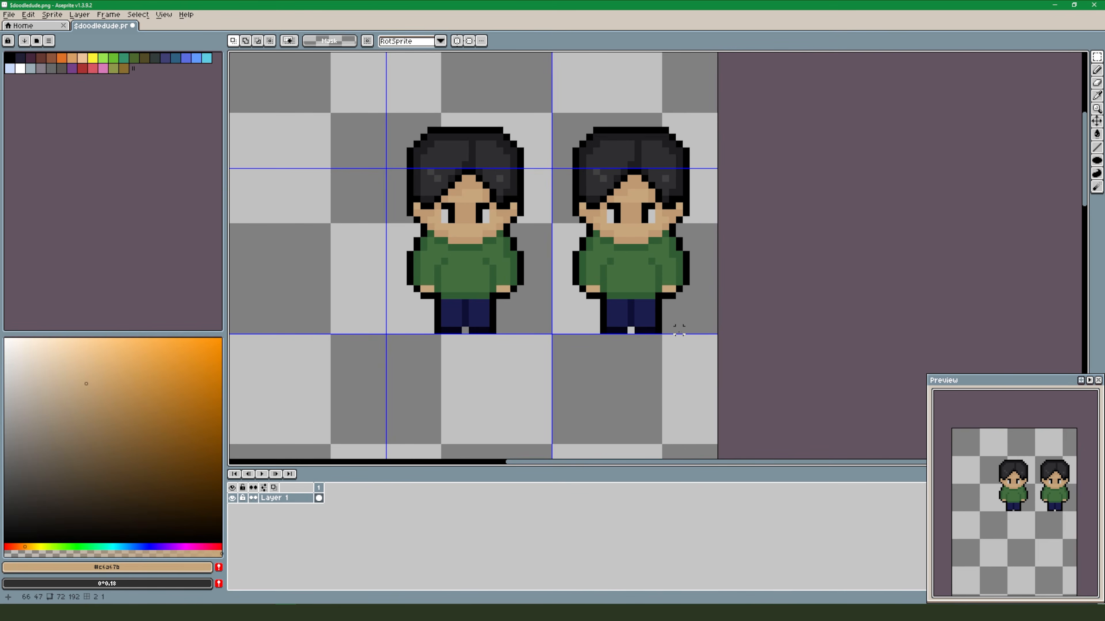
left_click_drag(685, 191, 687, 217)
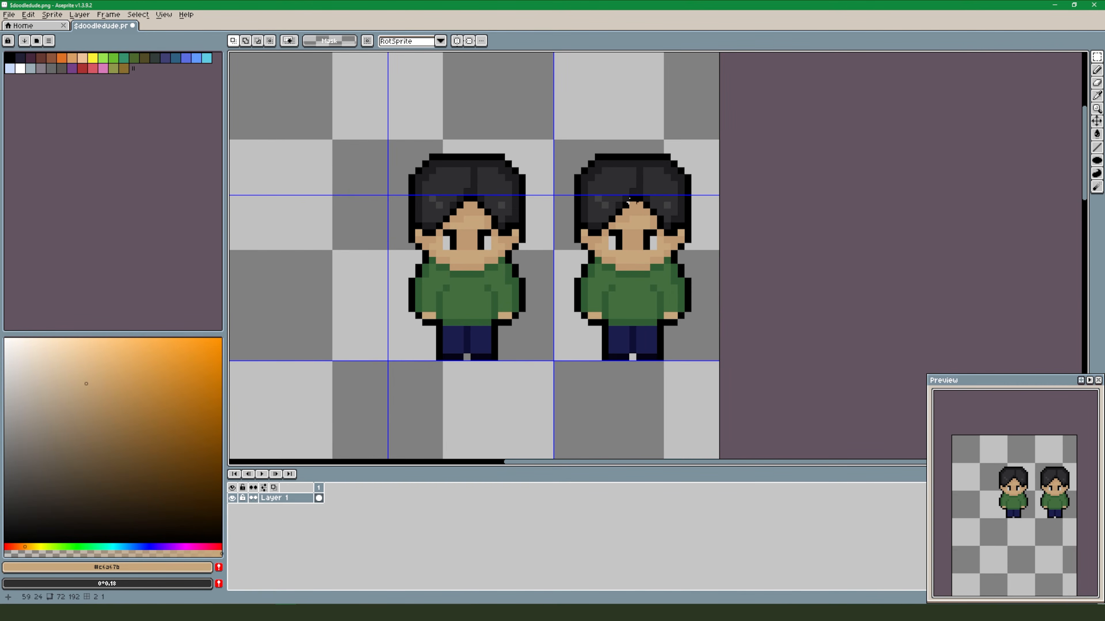
left_click_drag(570, 136, 700, 335)
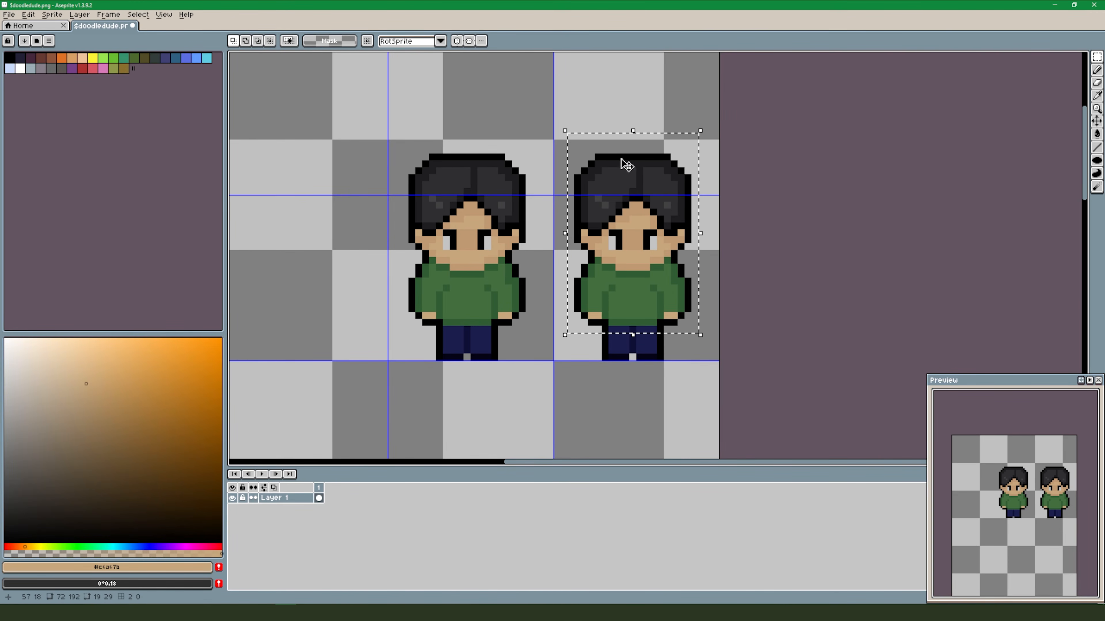
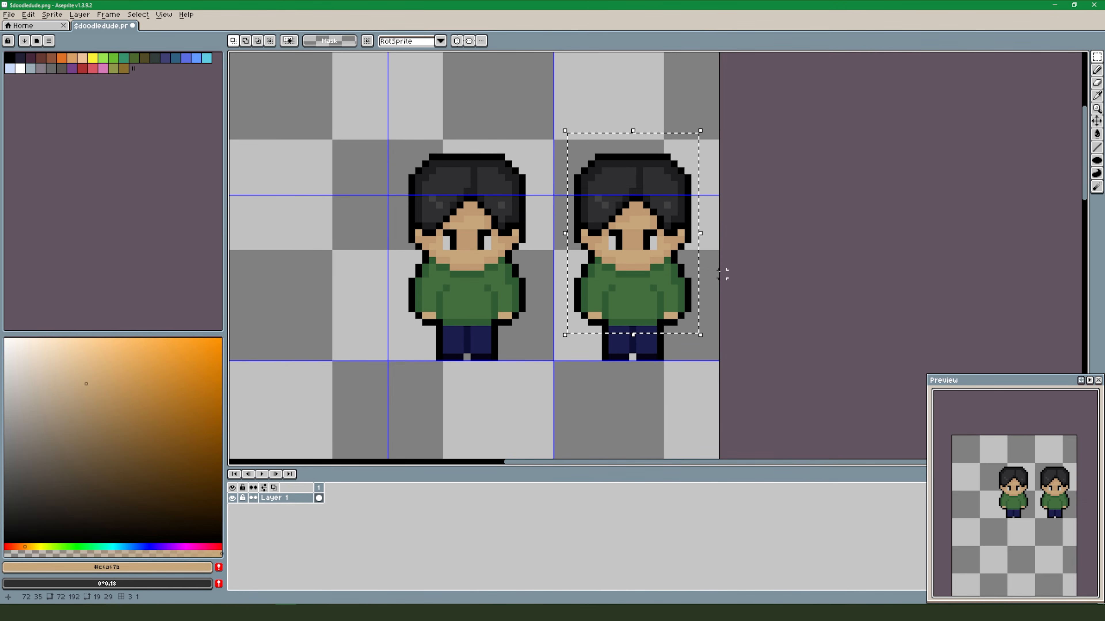
key("Down")
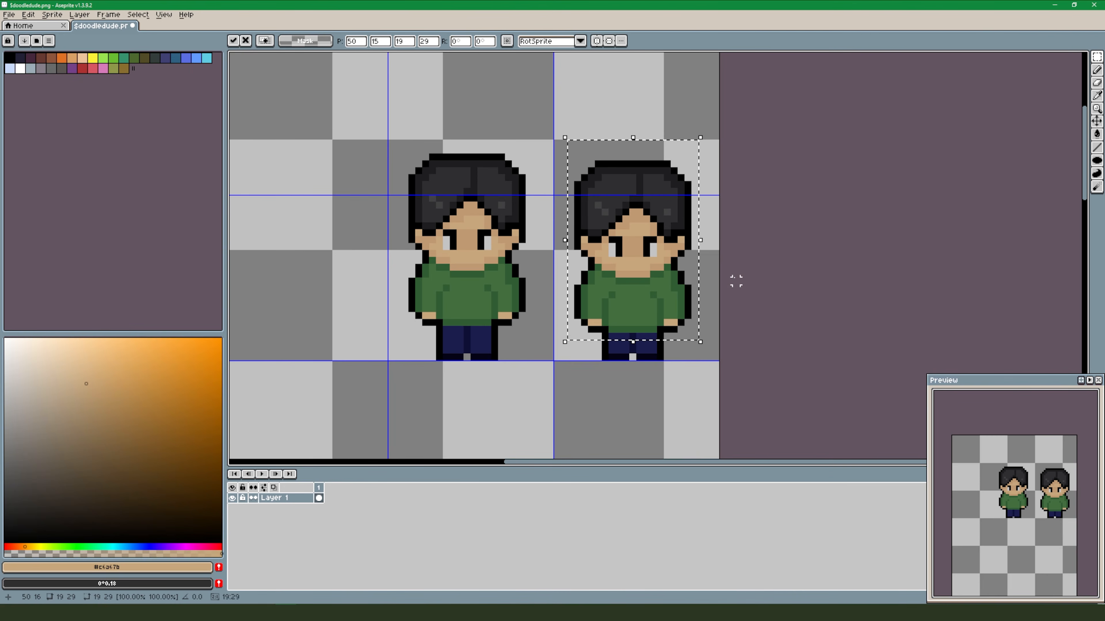
key("ctrl+d")
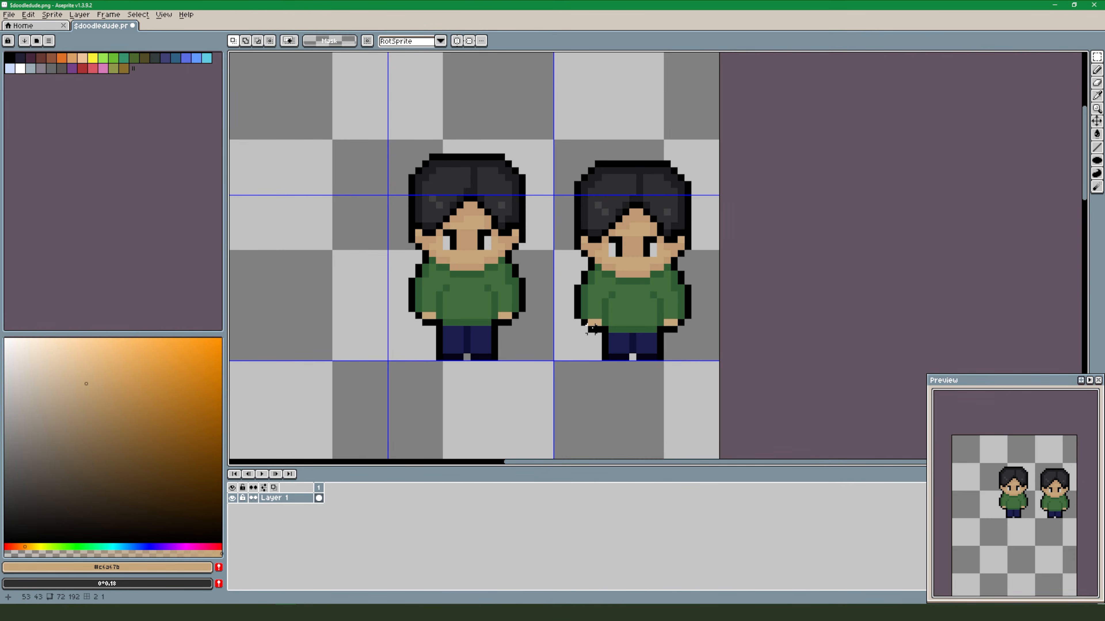
Shorten the copied figure's left-hand arm by one pixel and shade its sleeve with the sampled dark green #305d33.
key("b")
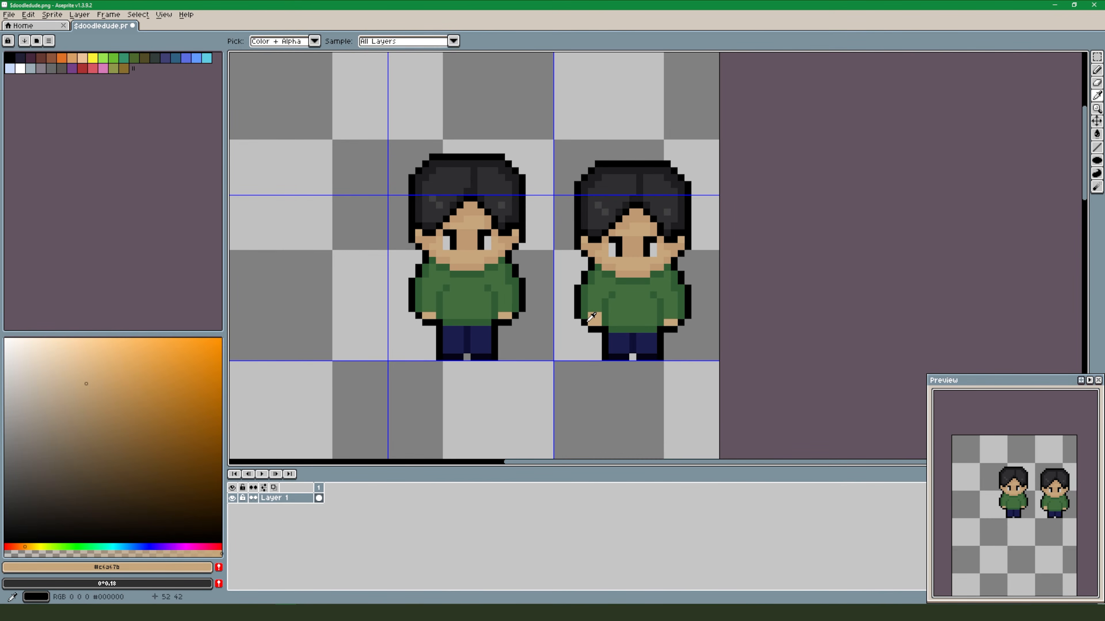
left_click(590, 325, "alt")
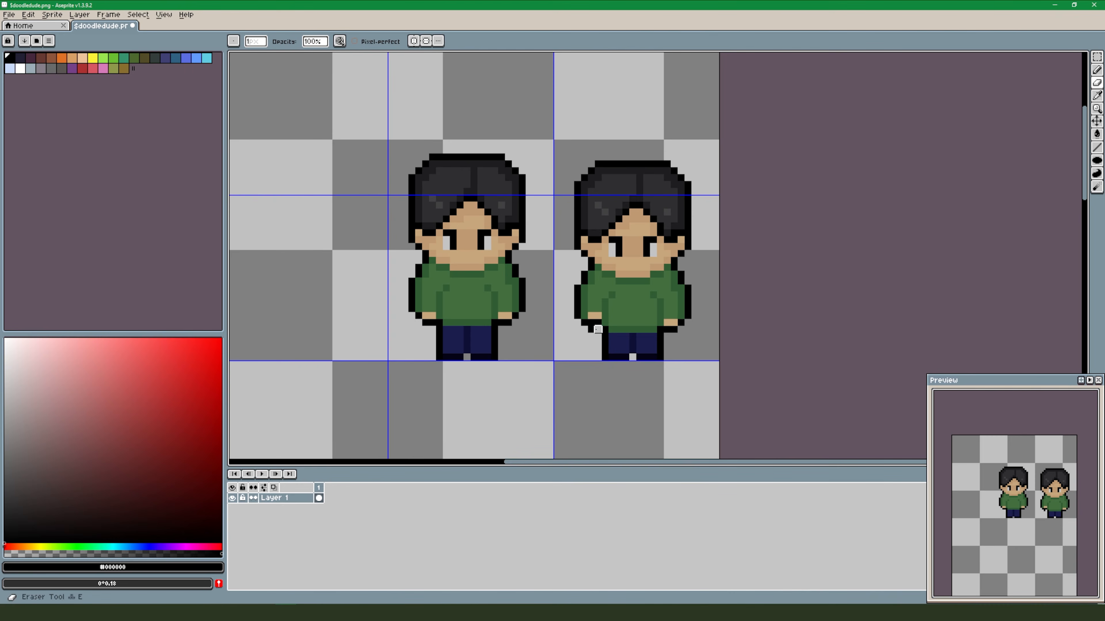
left_click(591, 316, "alt")
key("b")
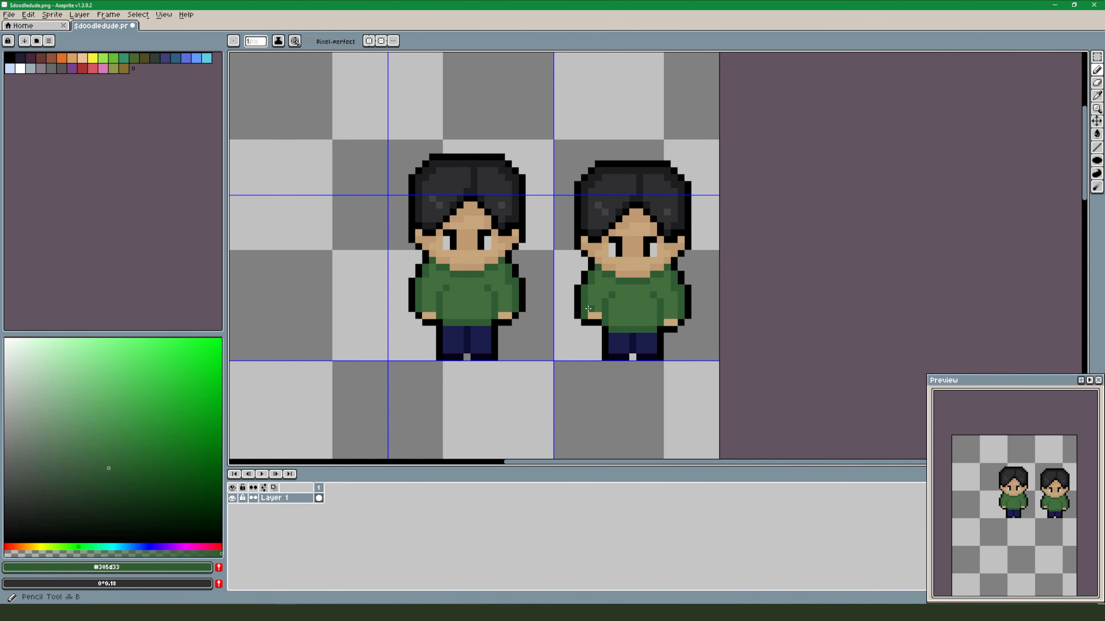
left_click_drag(596, 308, 592, 297)
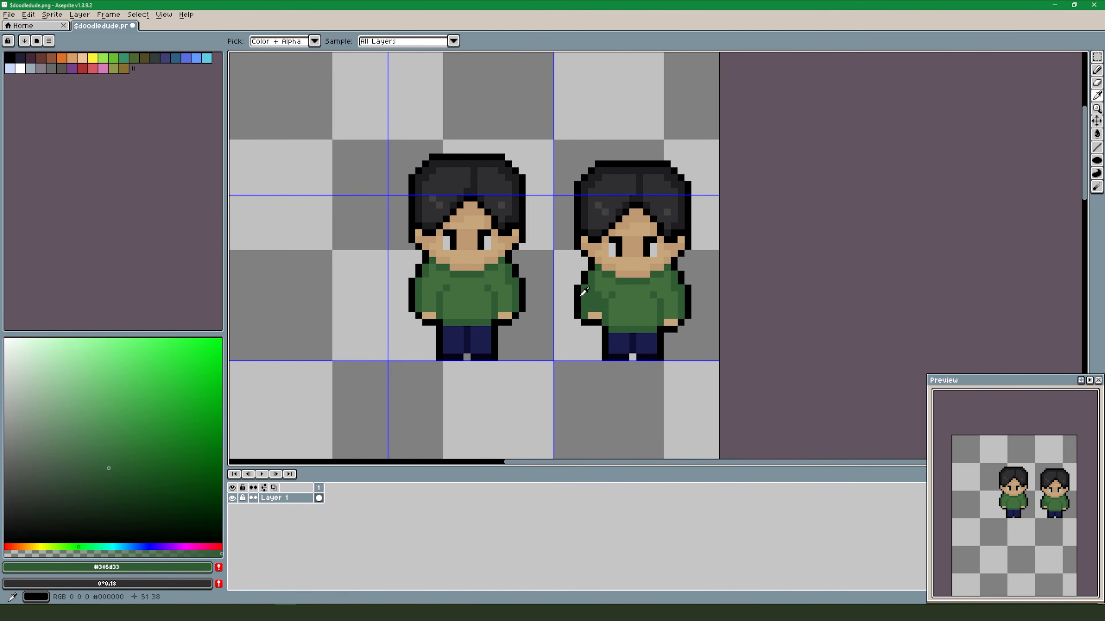
Redraw that shortened arm's black outline one pixel inward and erase the old outer edge.
left_click(581, 316, "alt")
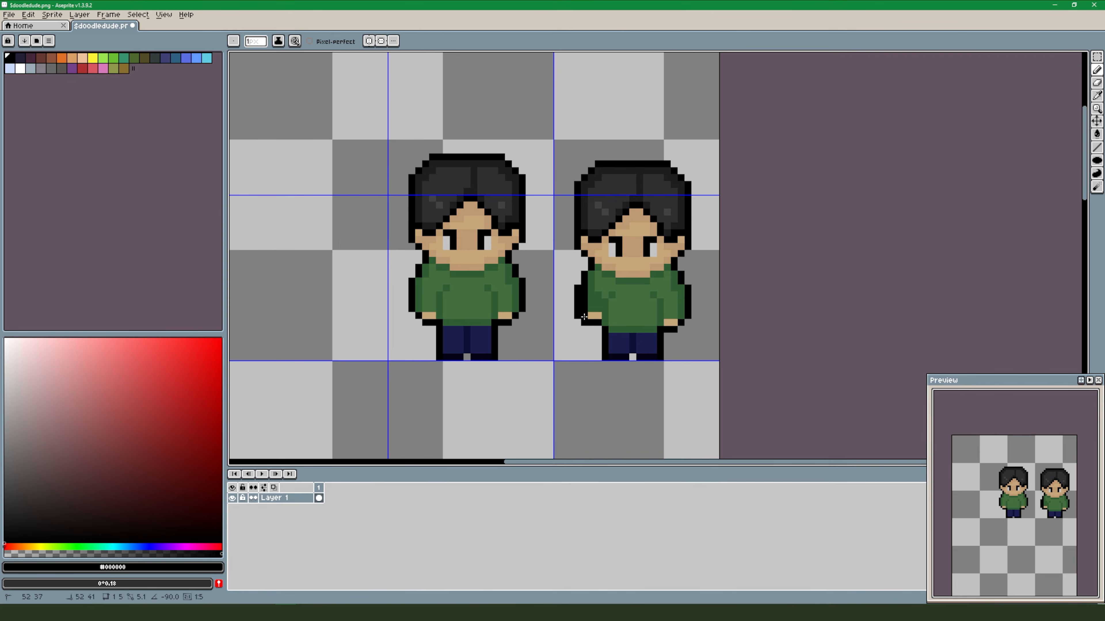
key("e")
left_click_drag(577, 316, 577, 289)
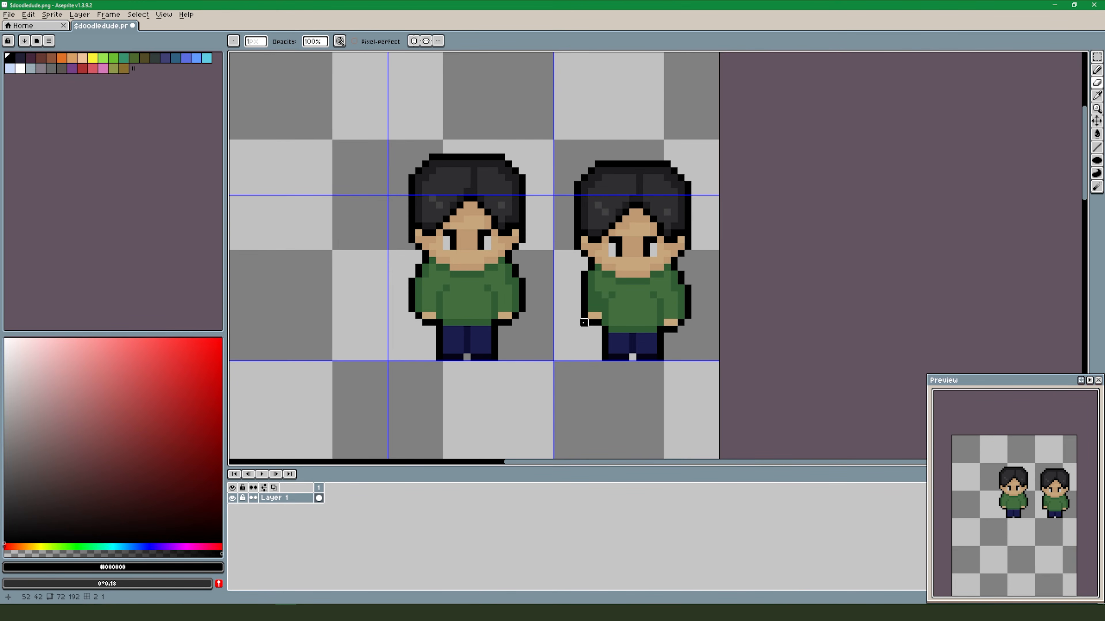
Repaint the hand of the shortened arm in a darker brown mixed from the skin shadow tone.
key("b")
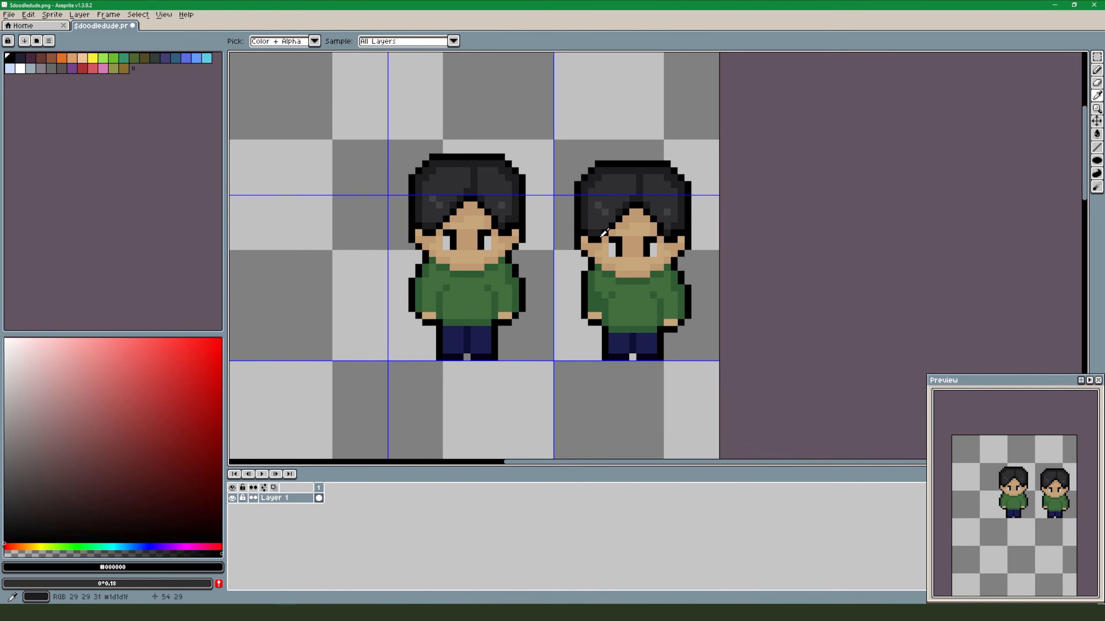
left_click(594, 315, "alt")
left_click(587, 316)
key("ctrl+z")
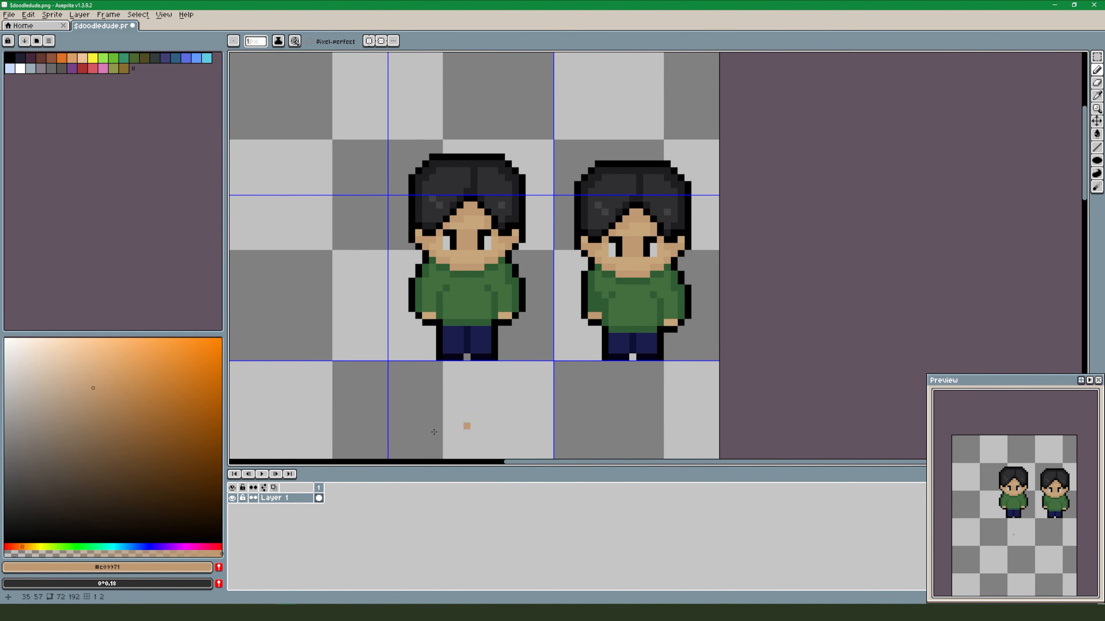
left_click(103, 398)
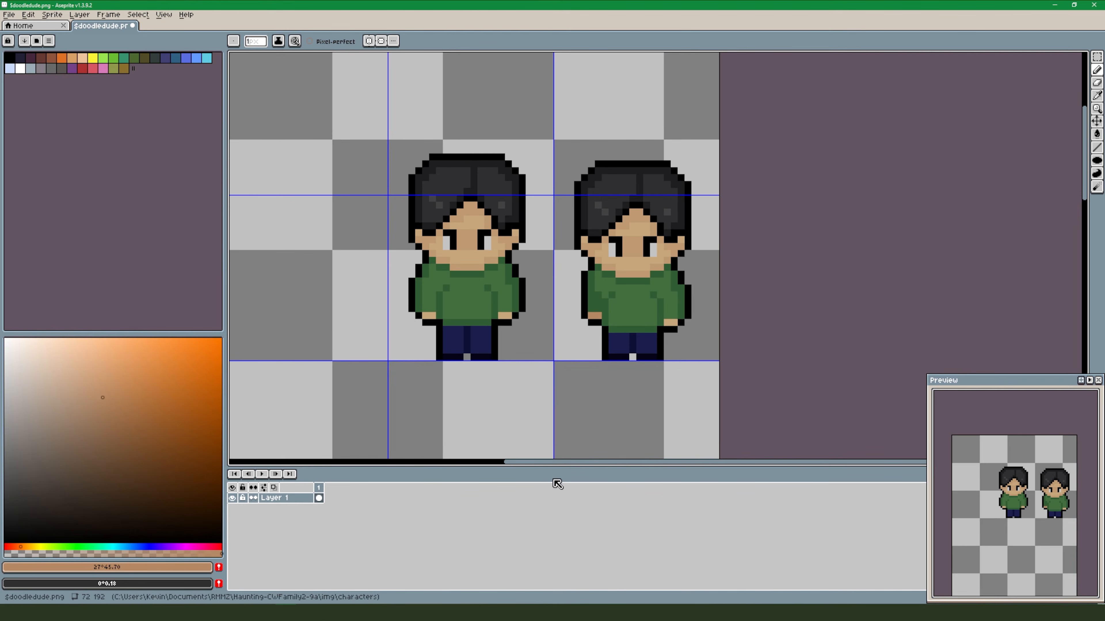
left_click(108, 408)
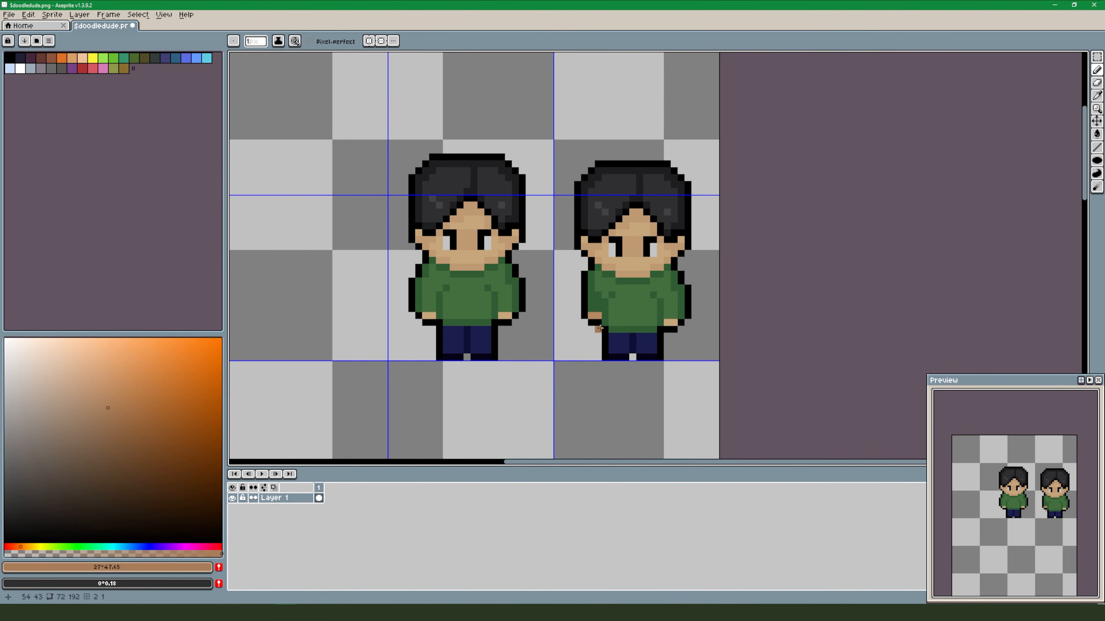
left_click_drag(596, 315, 590, 316)
Raise the copied figure's right-hand foot one pixel and shade that leg with the dark navy #0f0f35.
left_click(638, 336, "alt")
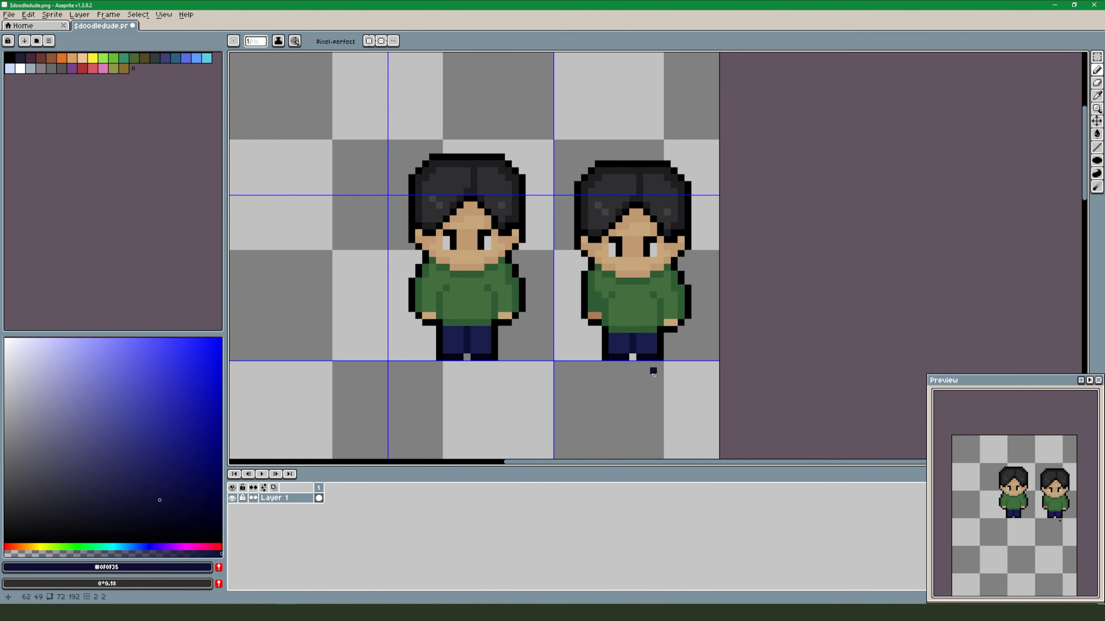
key("m")
left_click_drag(660, 356, 638, 350)
key("Up")
left_click(791, 392)
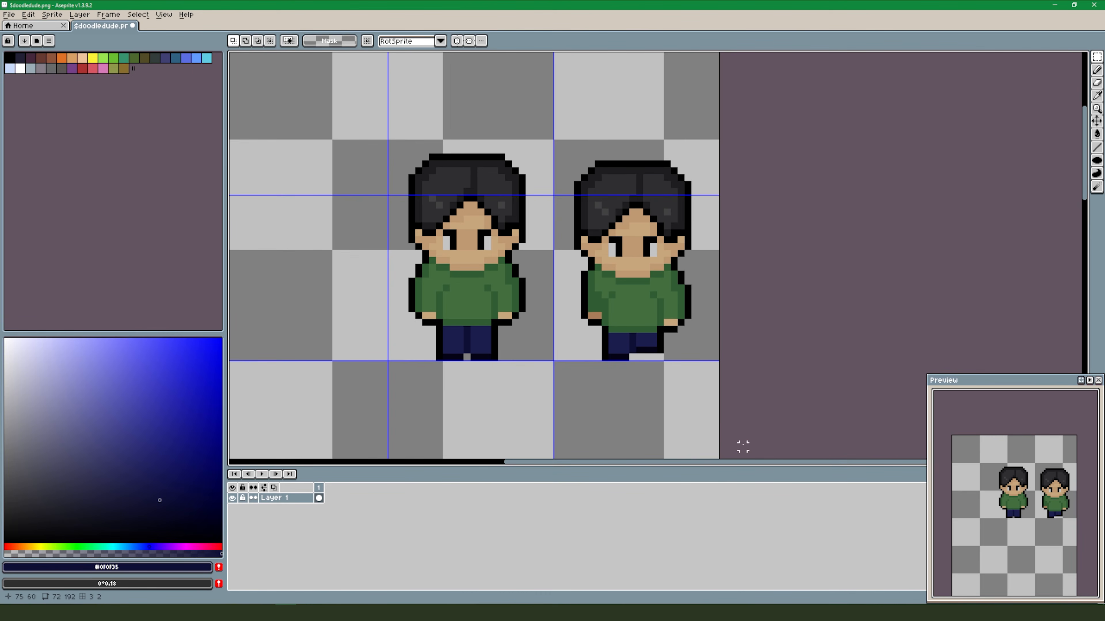
key("b")
left_click_drag(640, 345, 655, 344)
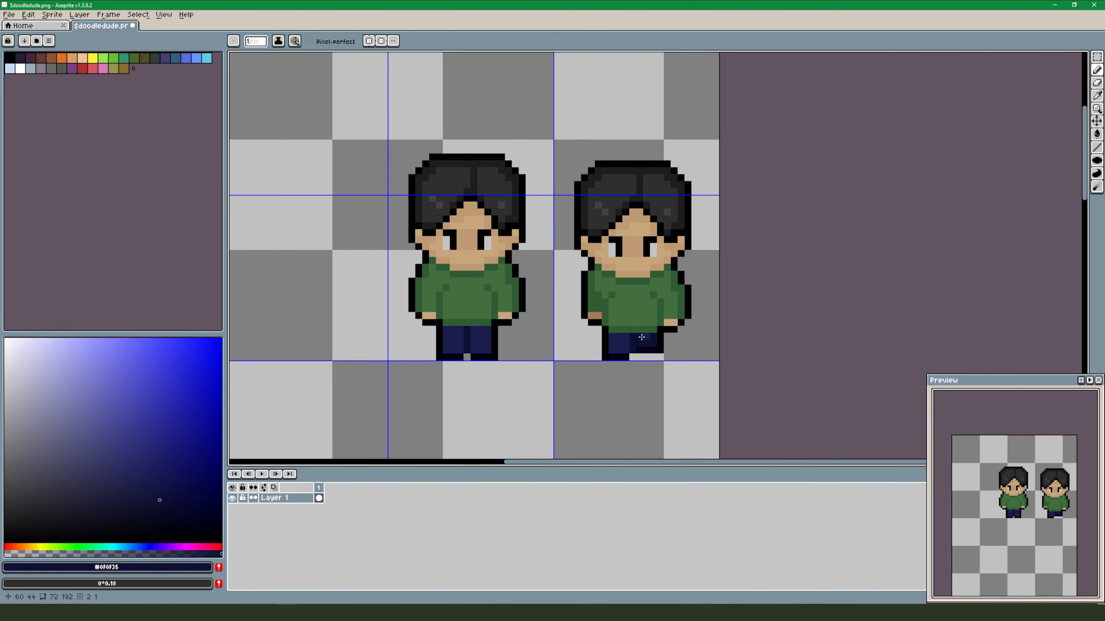
Thicken the shoe of the planted left-hand foot with the near-black navy #040316 sampled from it.
key("i")
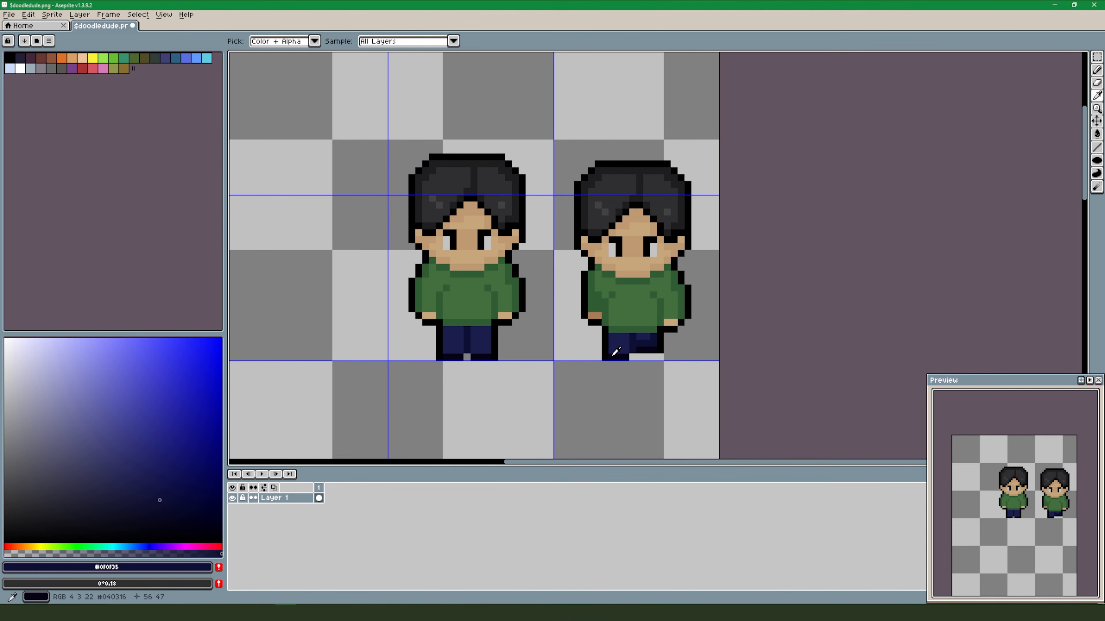
left_click(616, 351)
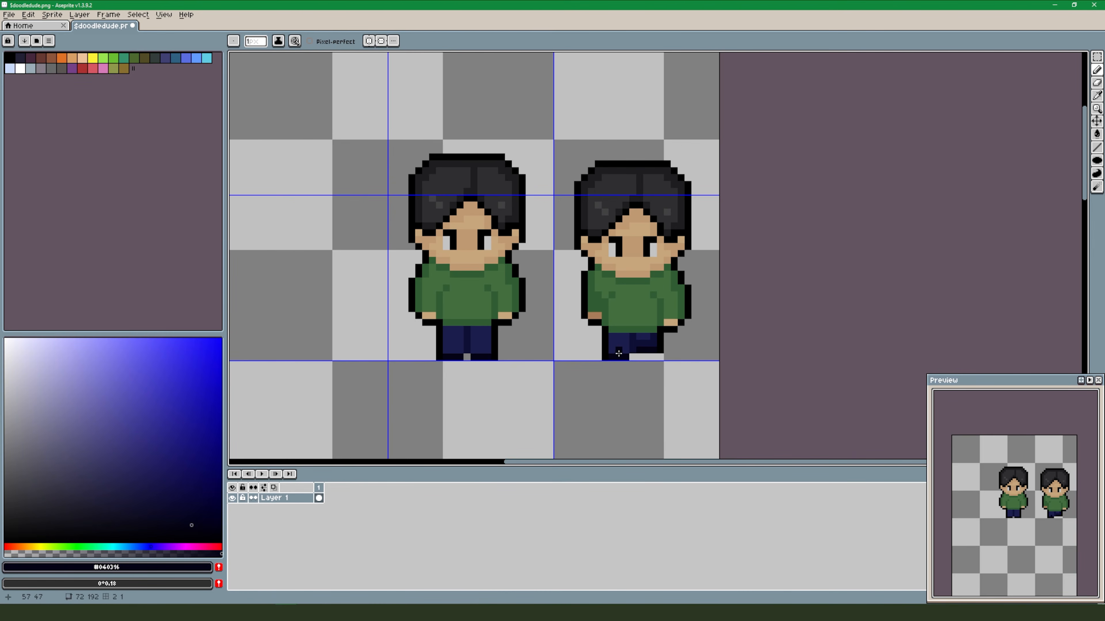
left_click(673, 433)
scroll(667, 426, "down", 3)
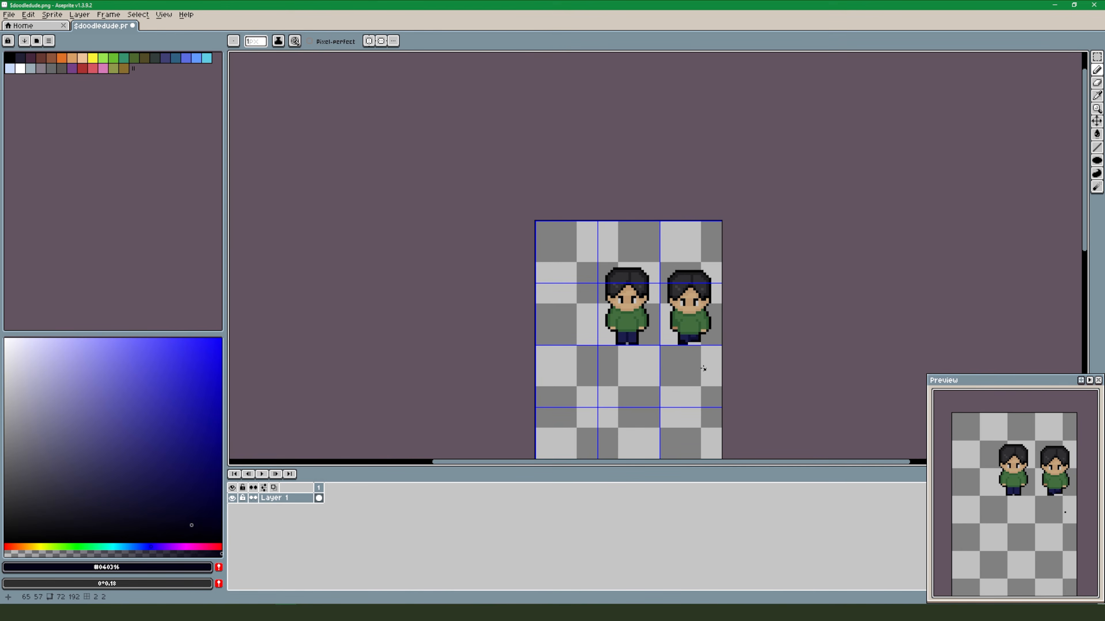
scroll(706, 374, "up", 3)
left_click_drag(701, 344, 699, 373)
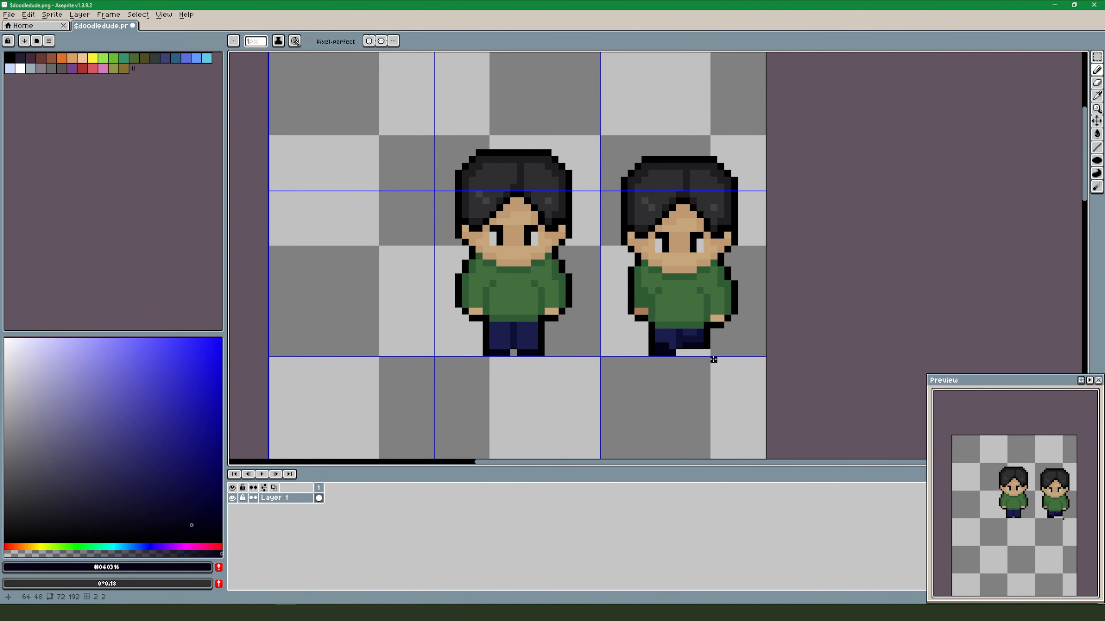
Move the copied figure's right-hand lower arm up one pixel and extend its hand with the sampled skin tone.
mouse_move(740, 340)
left_mouse_down()
mouse_move(731, 349)
mouse_move(718, 316)
mouse_move(697, 308)
left_mouse_up()
key("m")
left_click(771, 369)
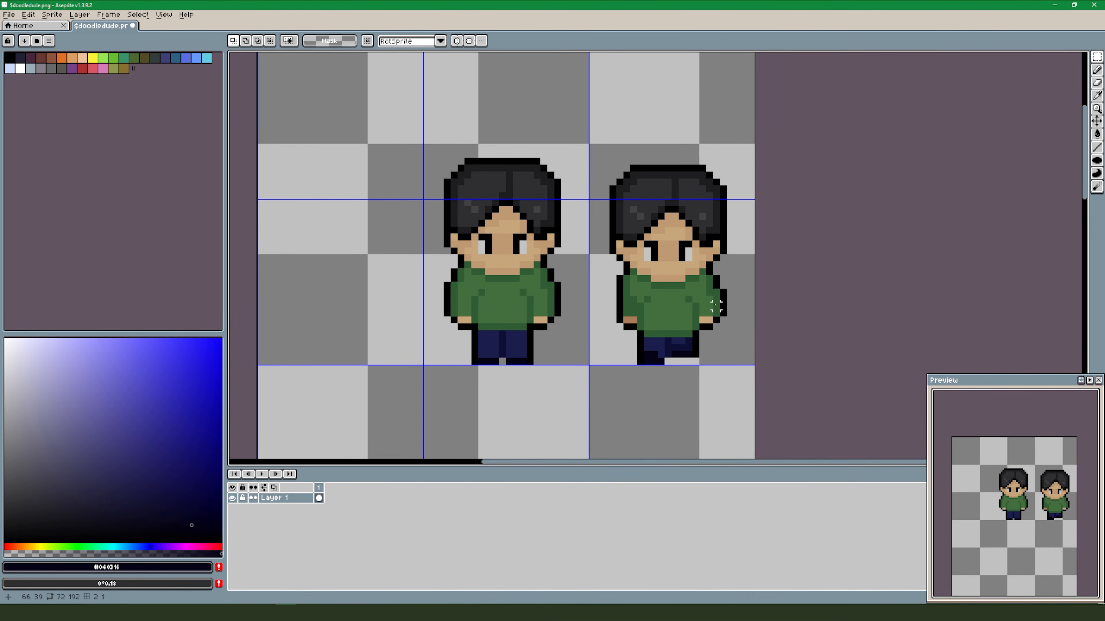
key("b")
left_click(706, 315, "alt")
left_click(702, 335)
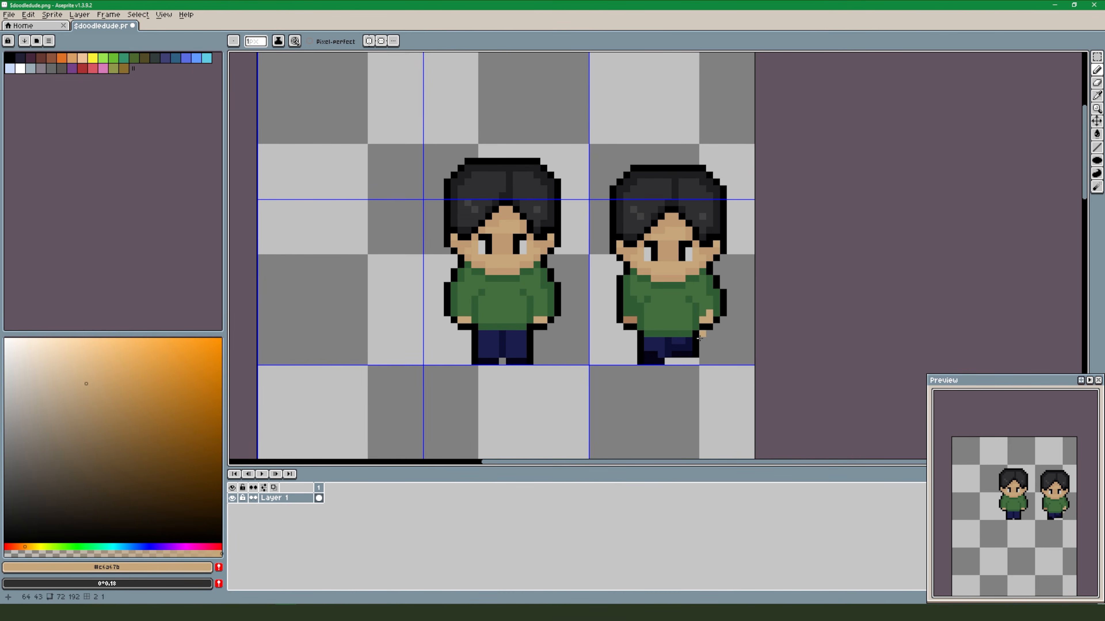
Trim the outer corner of the right-hand sleeve and redraw the black outline beside the hand.
left_click(718, 316, "alt")
key("e")
left_click(717, 320)
left_click(724, 313)
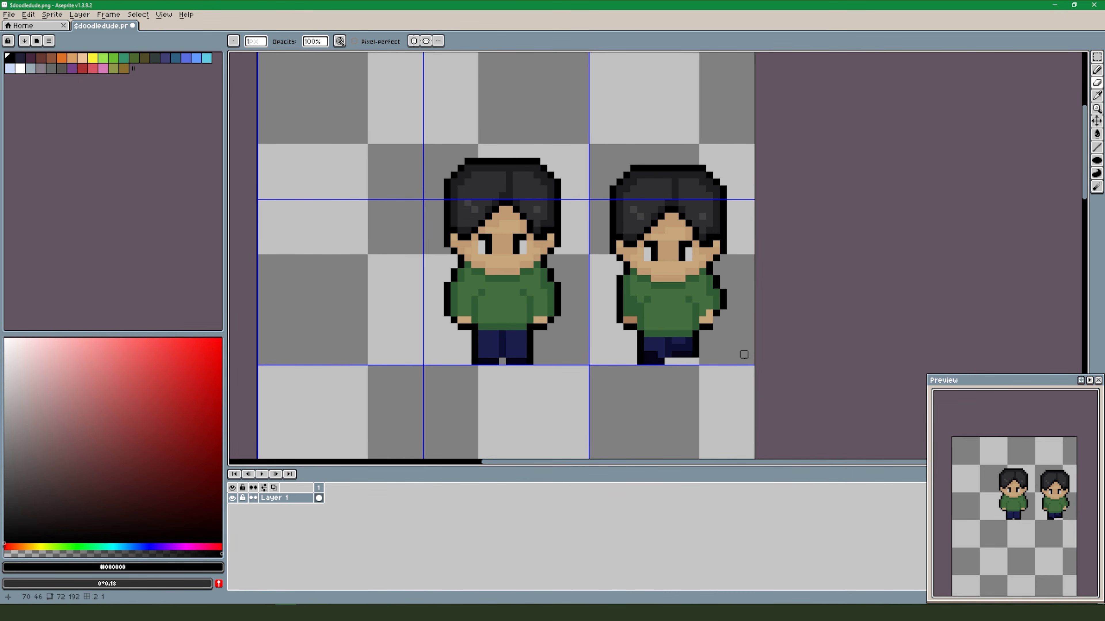
left_click(722, 312, "alt")
left_click(717, 312, "alt")
key("b")
left_click(717, 320)
scroll(737, 313, "down", 2)
scroll(737, 329, "up", 1)
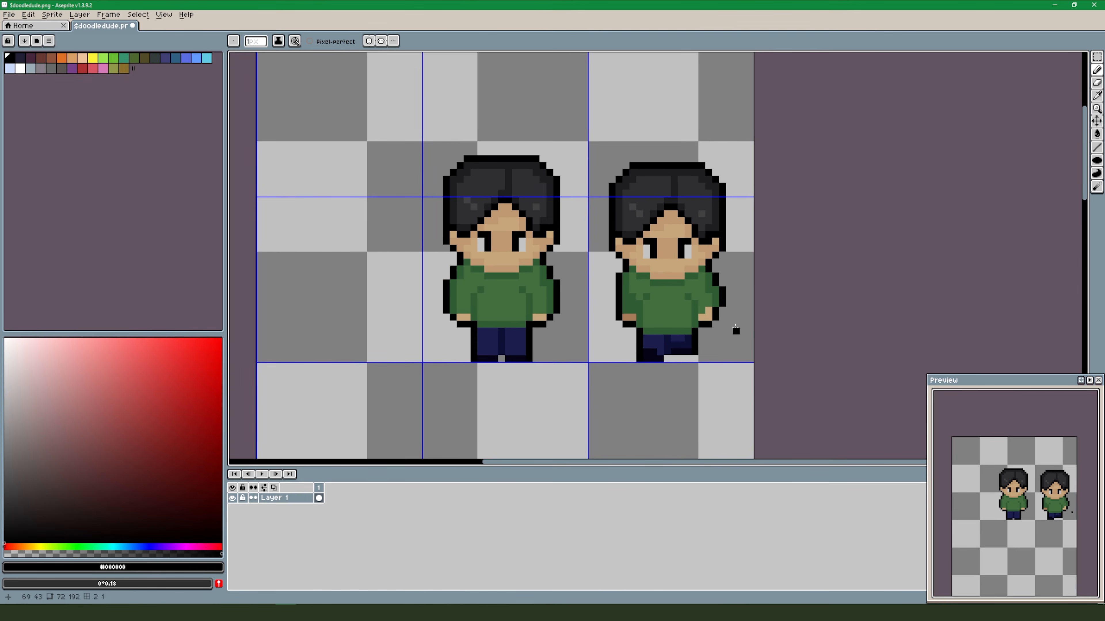
Narrow the right-hand sleeve by redrawing its black outline one pixel inward and erasing the outer edge, then sample the sleeve's dark green.
left_click(716, 284, "alt")
left_click_drag(715, 290, 718, 304)
key("e")
key("b")
left_click(709, 297, "alt")
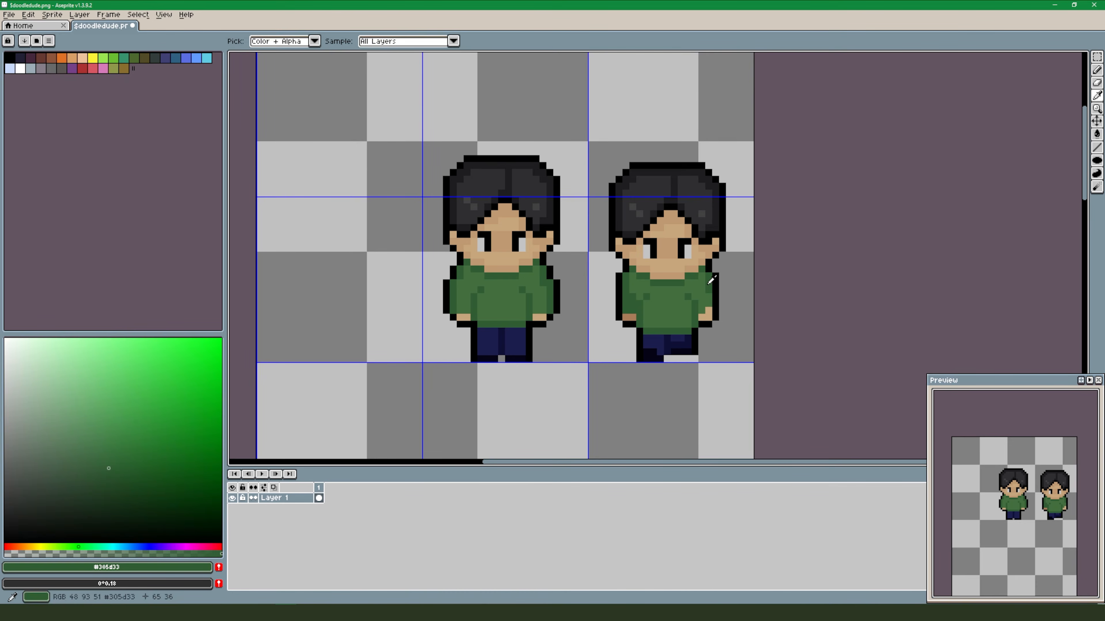
scroll(739, 318, "down", 4)
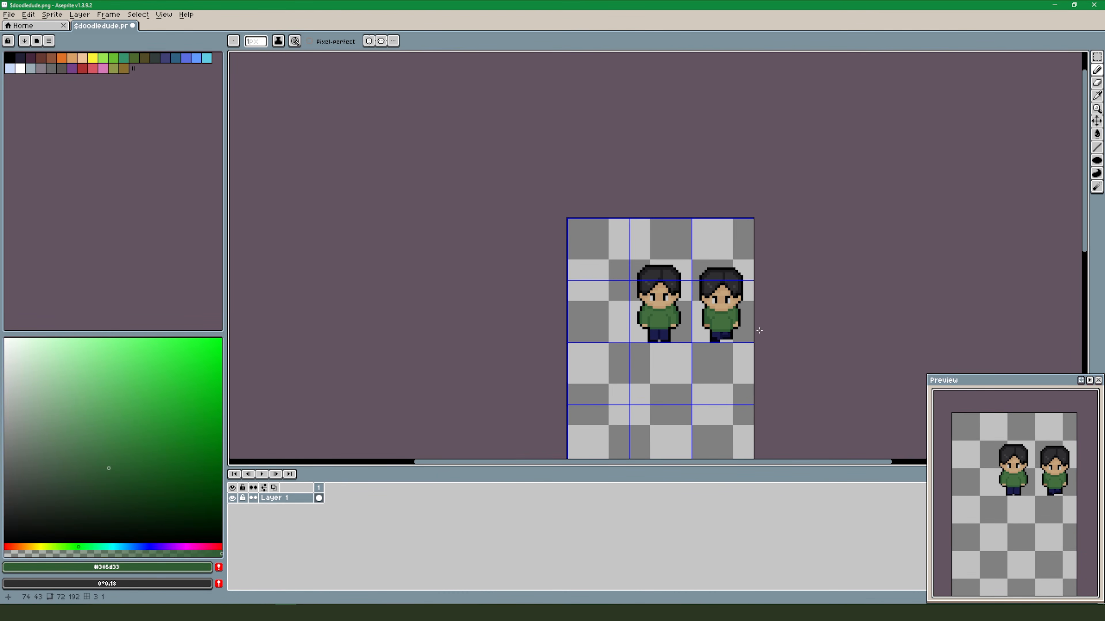
scroll(743, 319, "up", 4)
key("m")
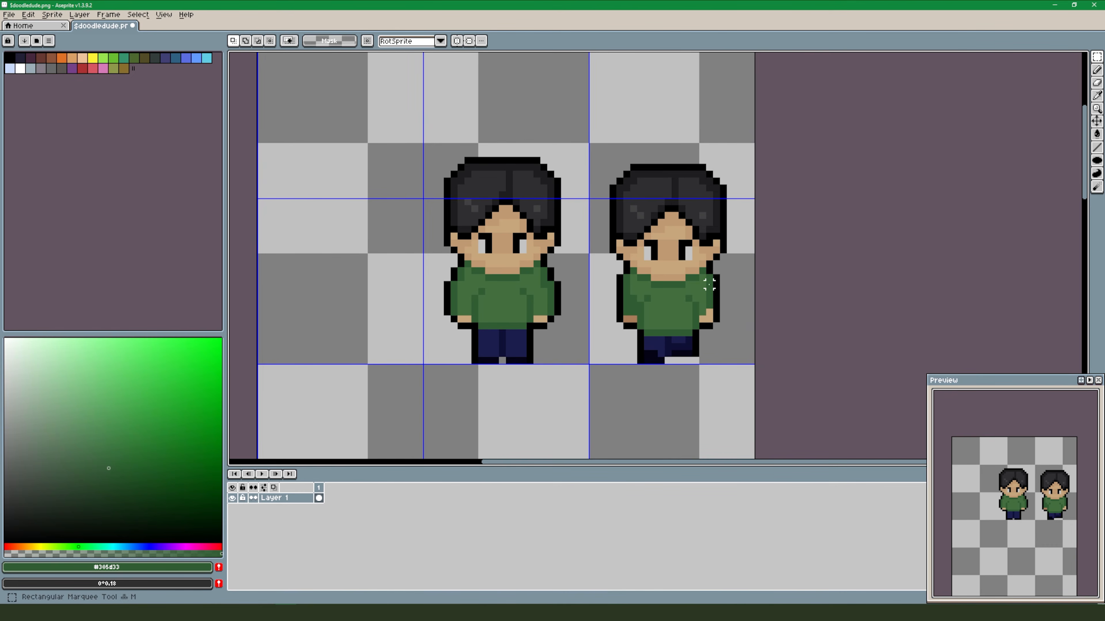
Move the outer edge of the copied figure's right-hand sleeve one pixel outward and fill the gap with the sampled green #446e3f.
left_click_drag(710, 292, 717, 304)
key("Right")
left_click(737, 331)
key("b")
left_click(709, 287, "alt")
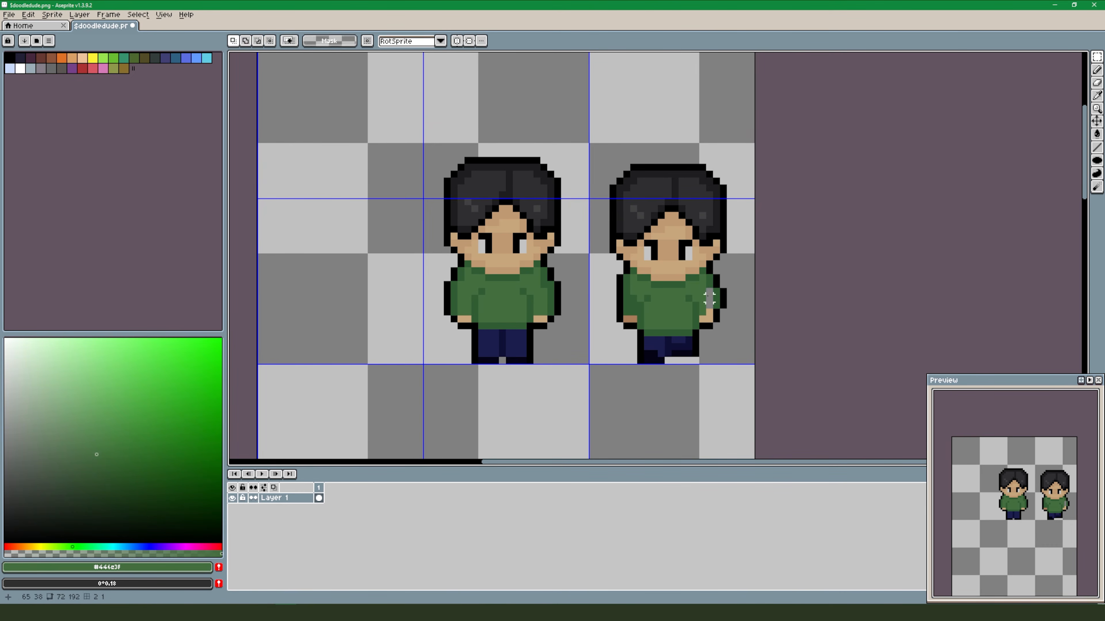
Widen the copied figure's right-hand hand outward with its sampled skin tone and close the black outline around it.
left_click(710, 314, "alt")
left_click(715, 313)
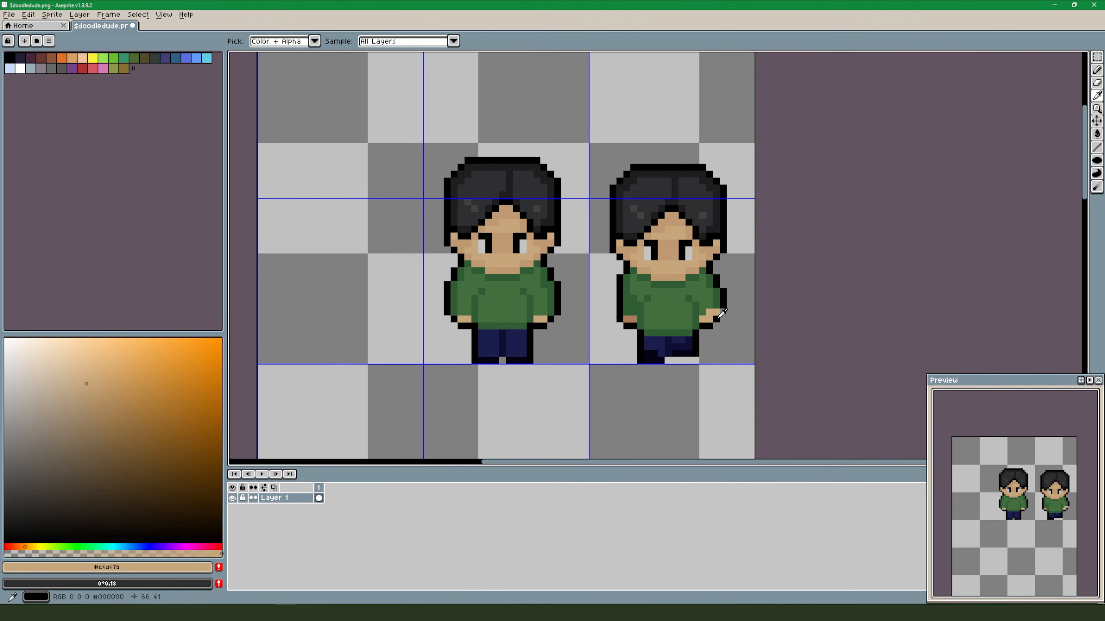
left_click(721, 313, "alt")
left_click(711, 321, "alt")
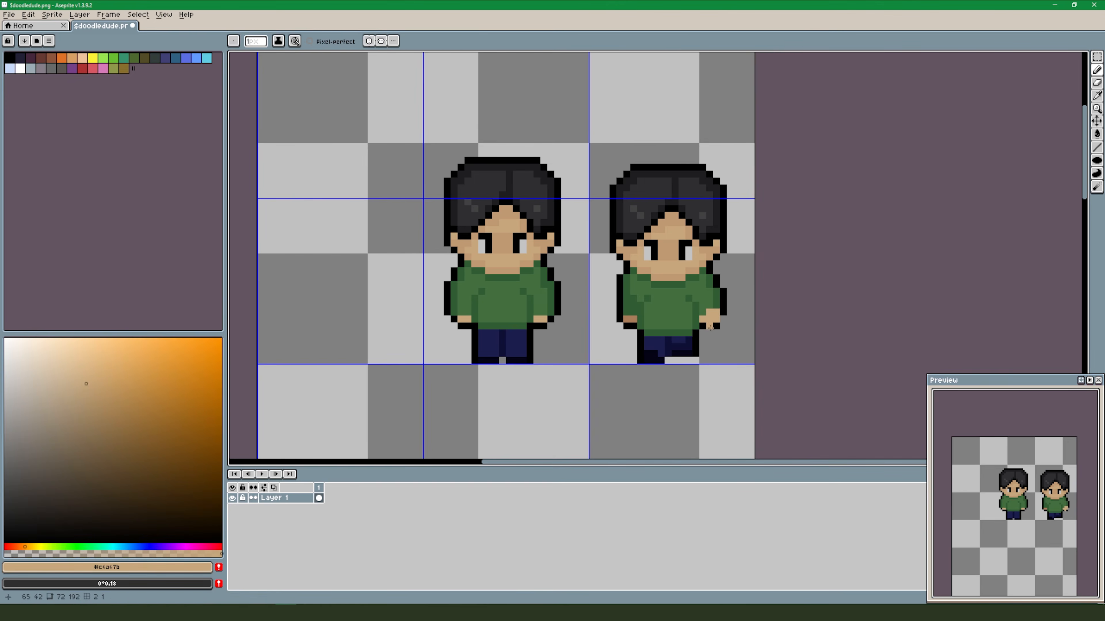
left_click(720, 321, "alt")
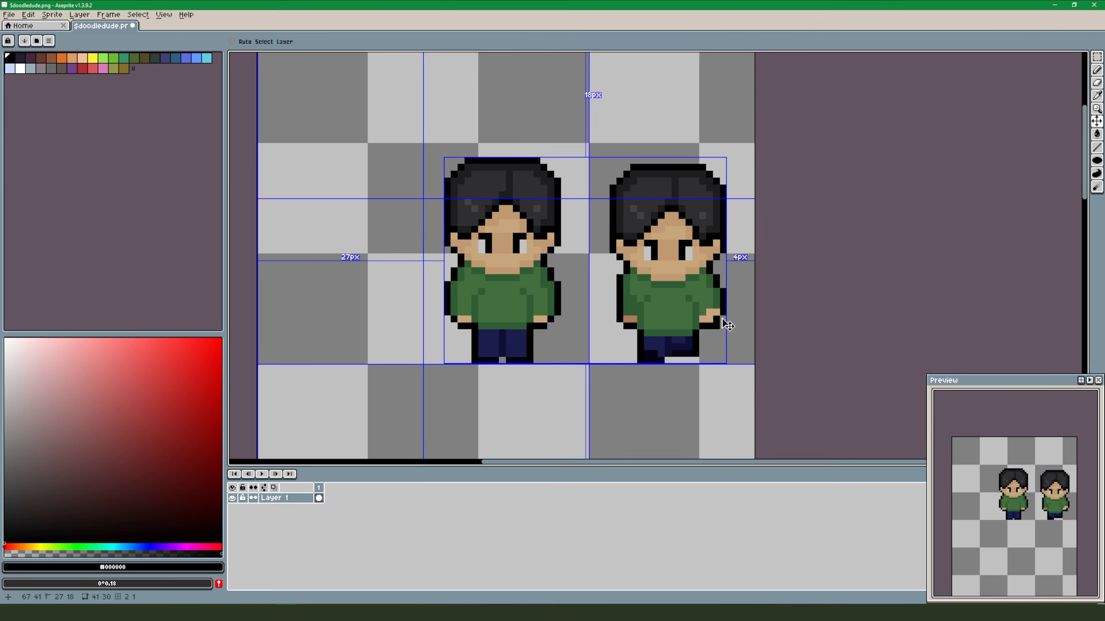
scroll(716, 335, "down", 2)
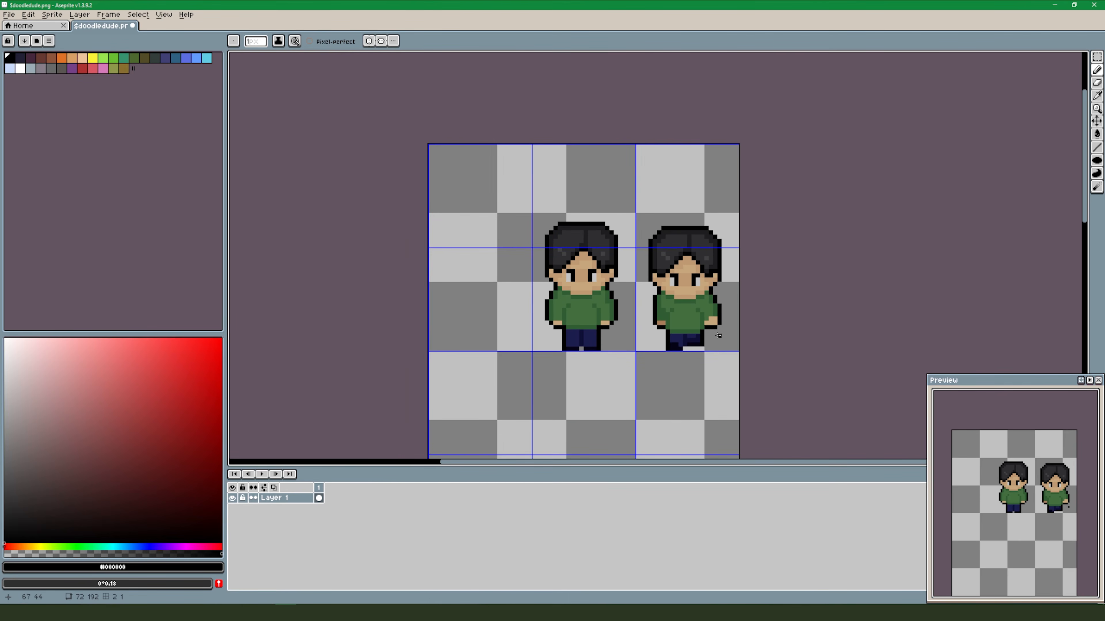
scroll(716, 336, "up", 2)
Copy the finished walking figure from the right-hand cell into the empty left-hand cell of the same row.
key("m")
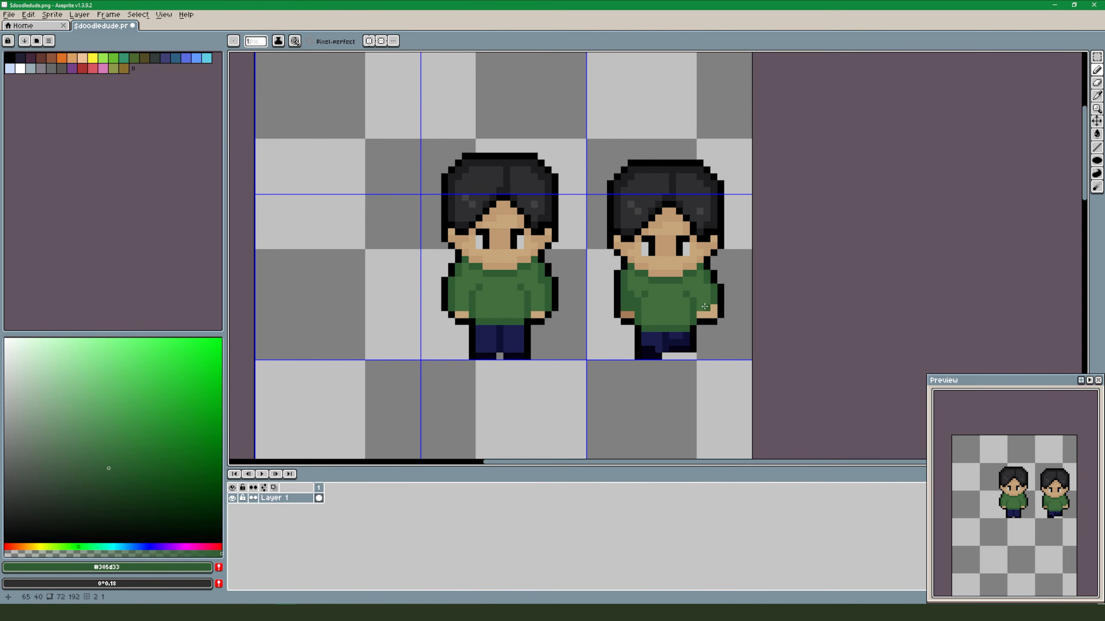
scroll(658, 395, "down", 1)
left_click_drag(664, 313, 424, 313)
left_click(720, 355)
left_click_drag(725, 349, 800, 240)
scroll(825, 349, "up", 1)
left_click_drag(707, 262, 769, 439)
left_click_drag(431, 351, 437, 306)
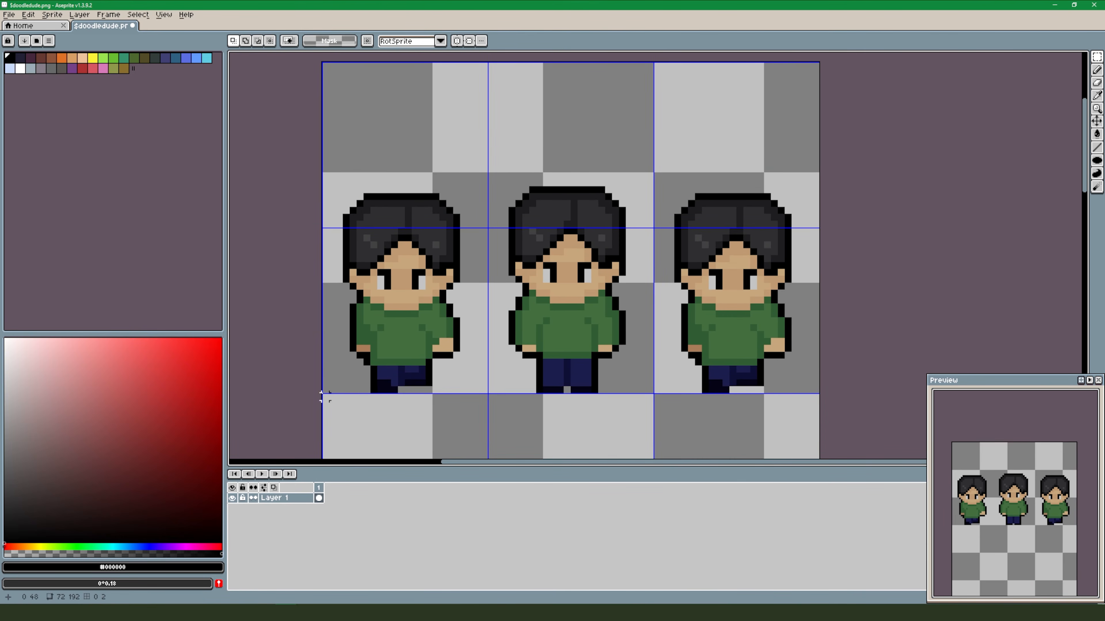
Flip the left frame's body below the head horizontally, shift it one pixel left under the head, and save the sheet.
left_click_drag(325, 394, 488, 296)
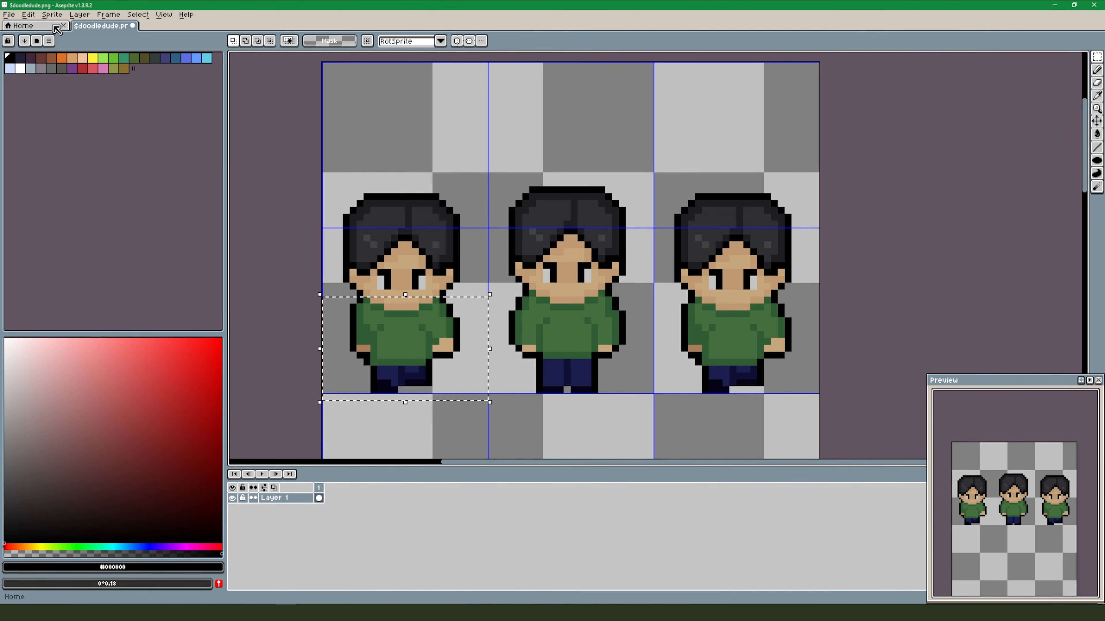
left_click(28, 14)
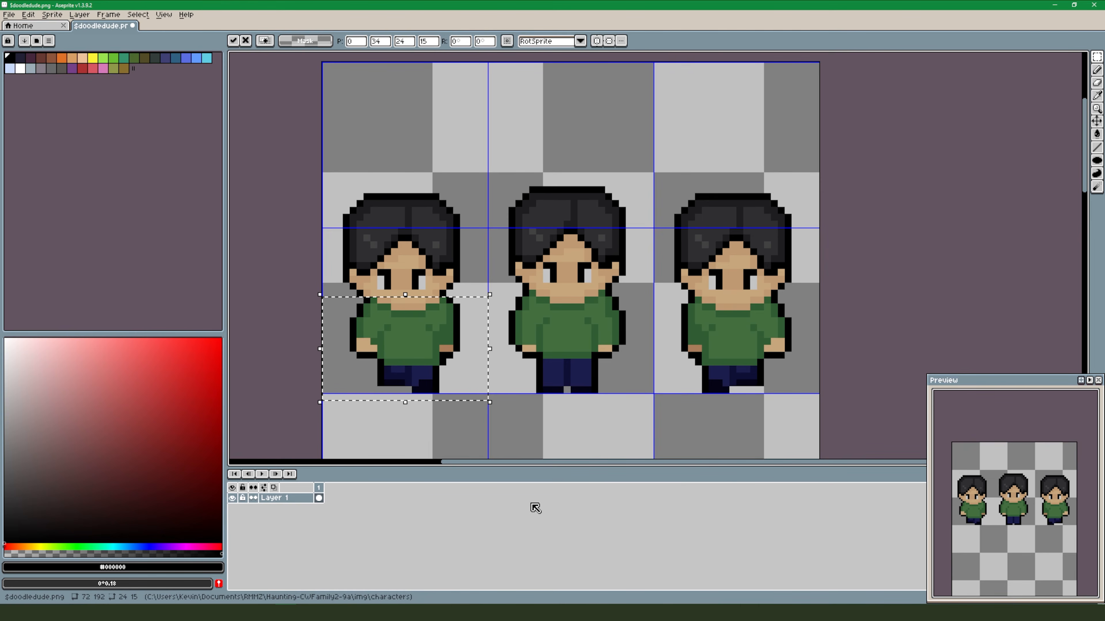
key("Left")
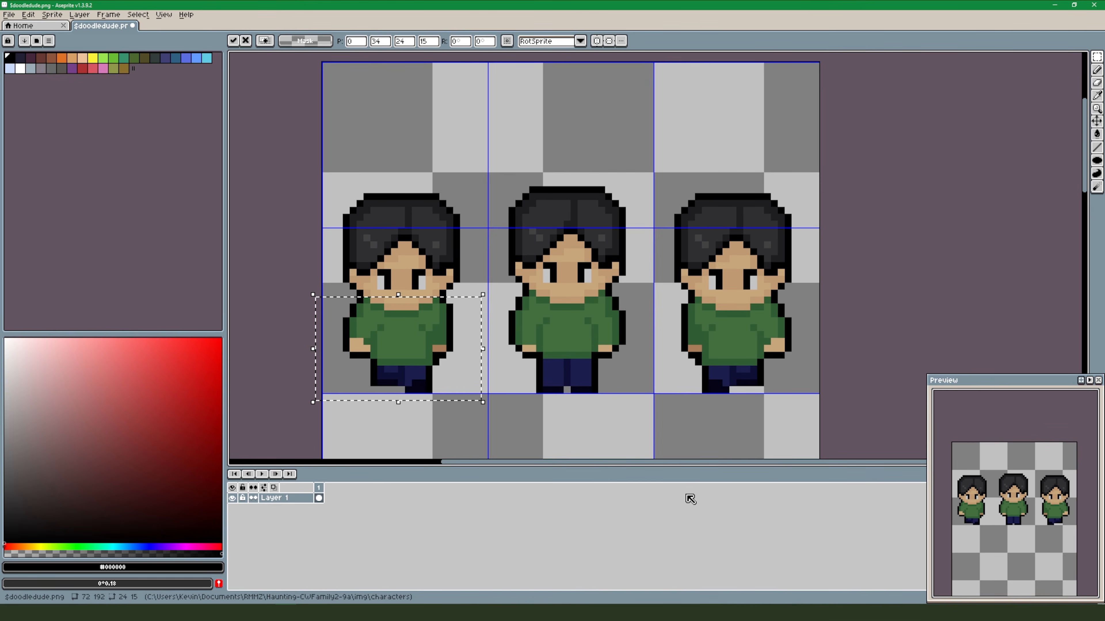
left_click(686, 437)
scroll(685, 433, "down", 2)
left_click_drag(695, 436, 683, 362)
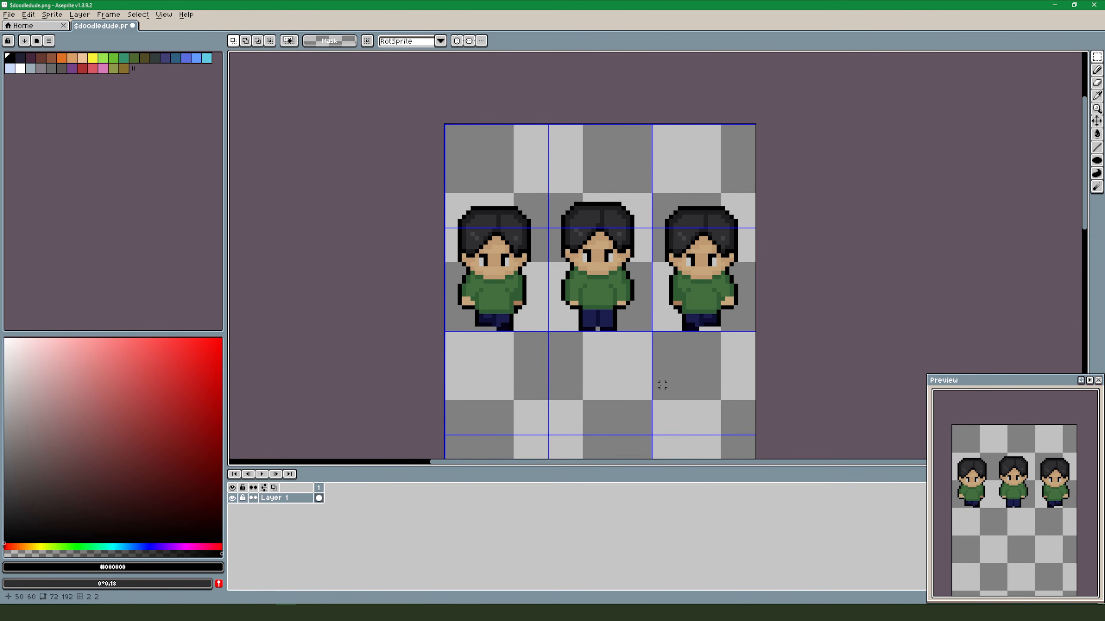
key("ctrl+s")
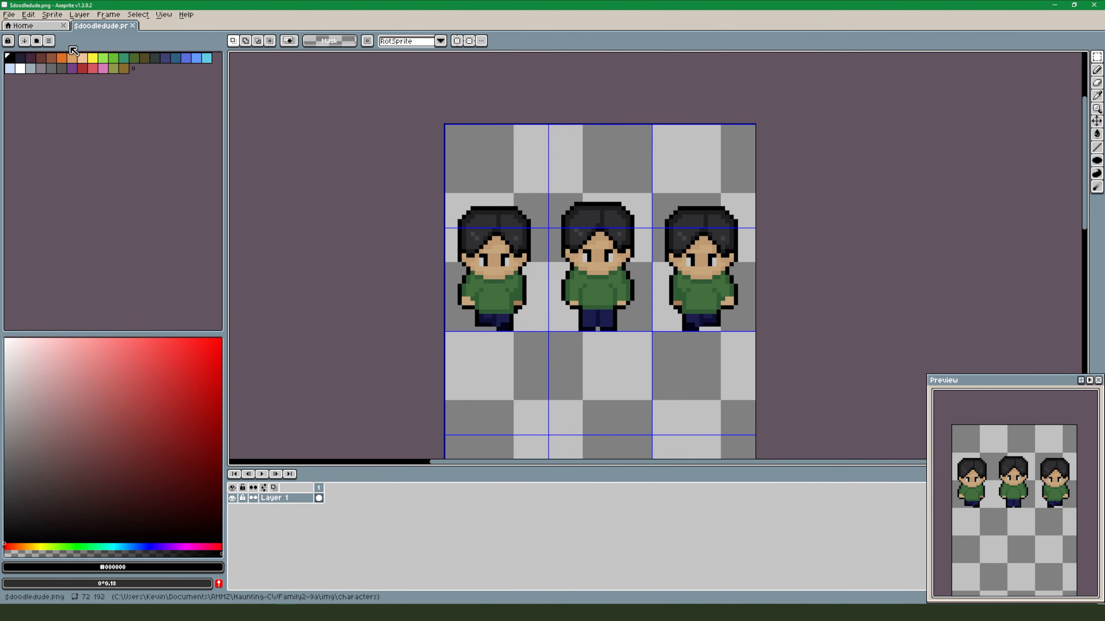
Resize the sprite to 144 × 384 px with nearest-neighbor interpolation and save the file.
left_click(27, 14)
mouse_move(47, 18)
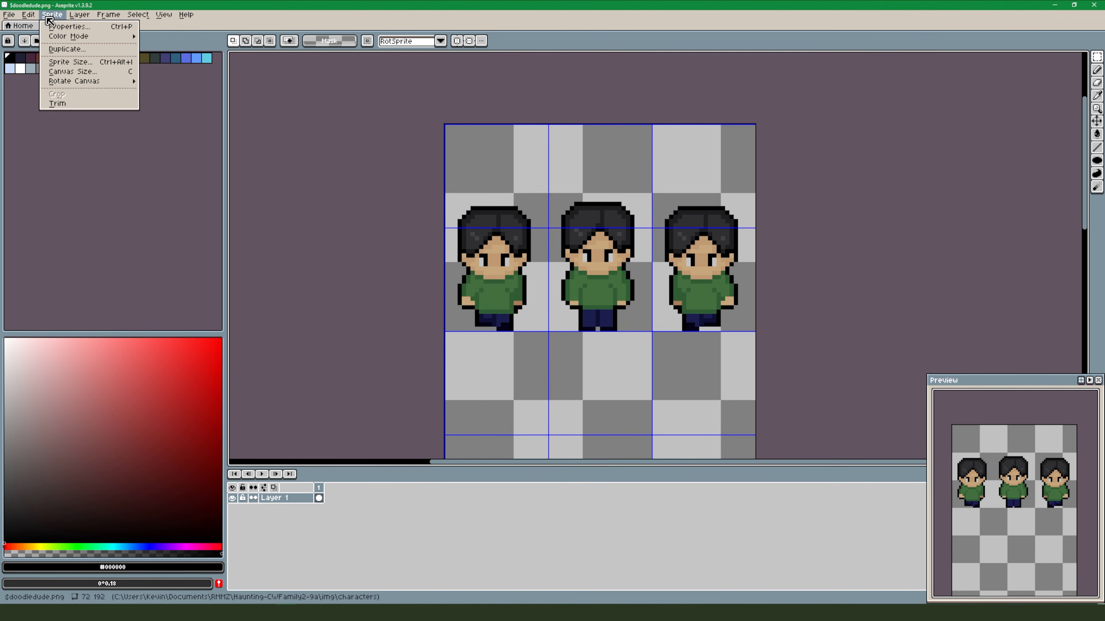
left_click(69, 66)
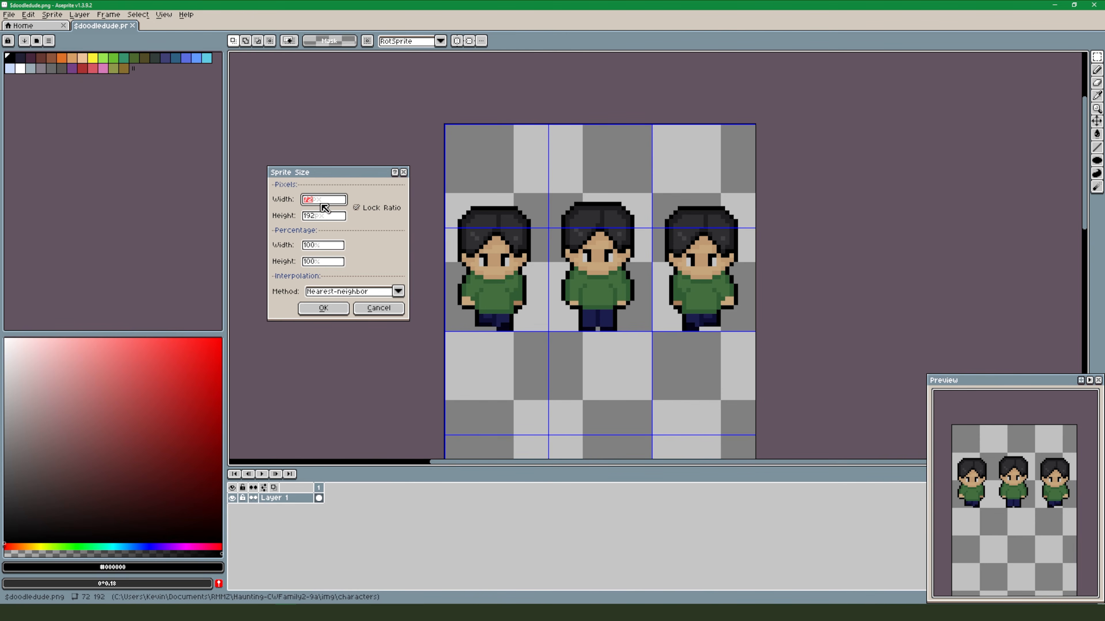
type("144")
left_click(323, 309)
scroll(534, 364, "down", 4)
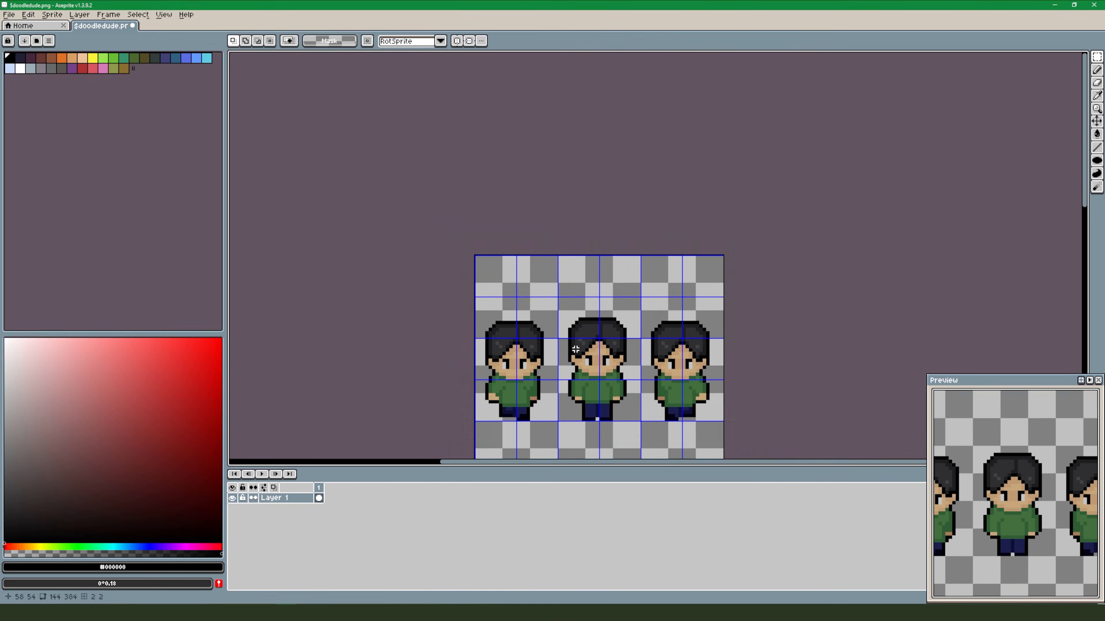
key("ctrl+s")
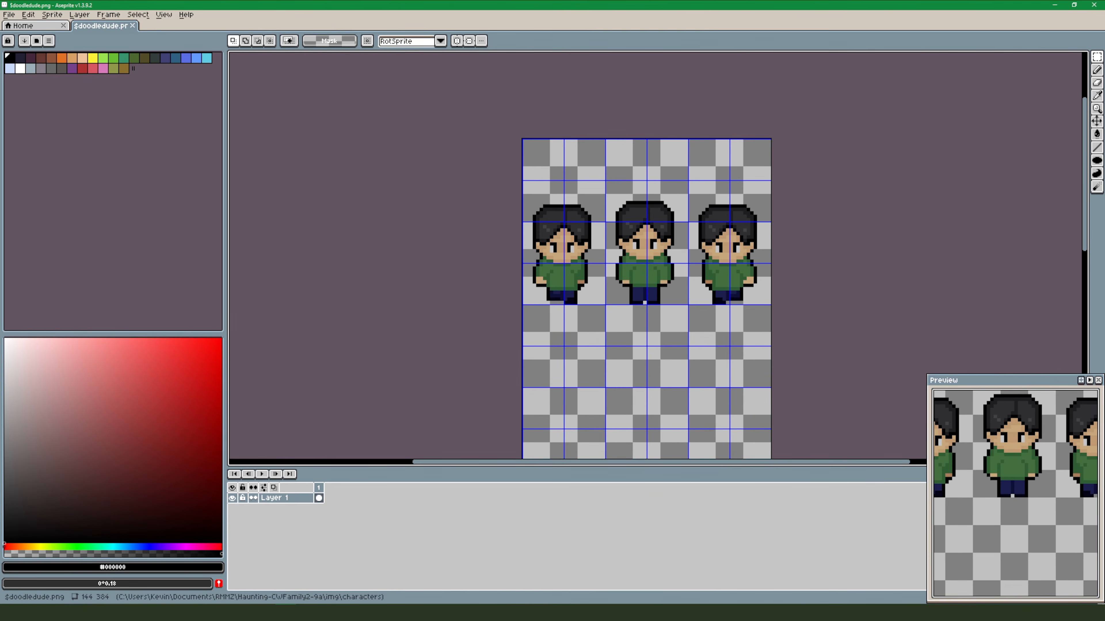
Switch to RPG Maker MZ and reload the F1_Hallway map by visiting another map, refreshing the character event's graphic.
key("alt+Tab")
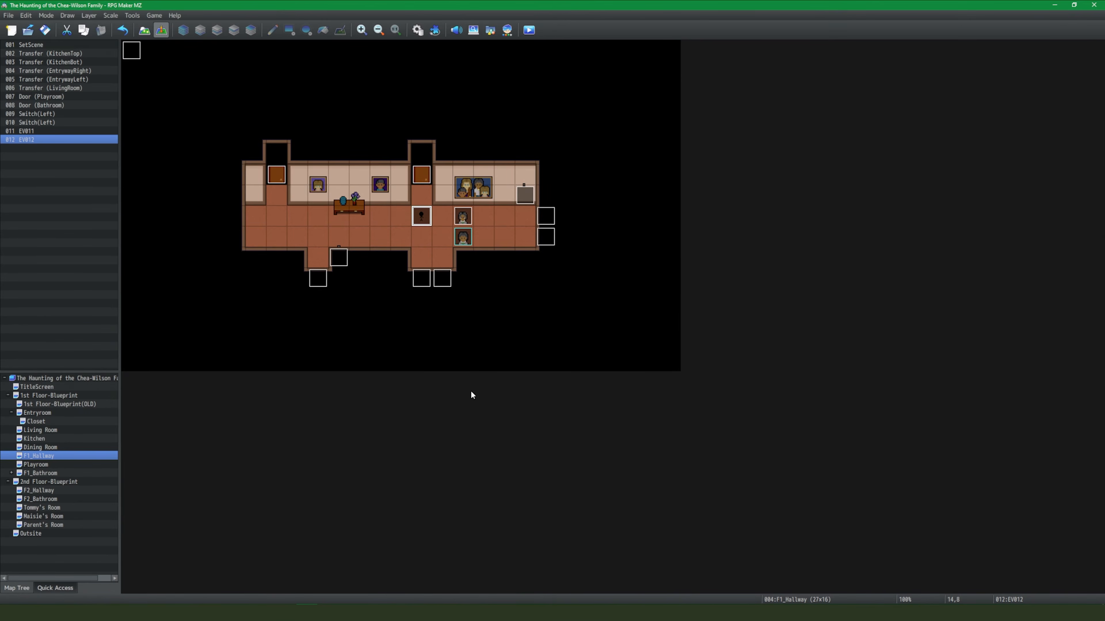
double_click(424, 221)
left_click(707, 450)
left_click(72, 414)
left_click(69, 455)
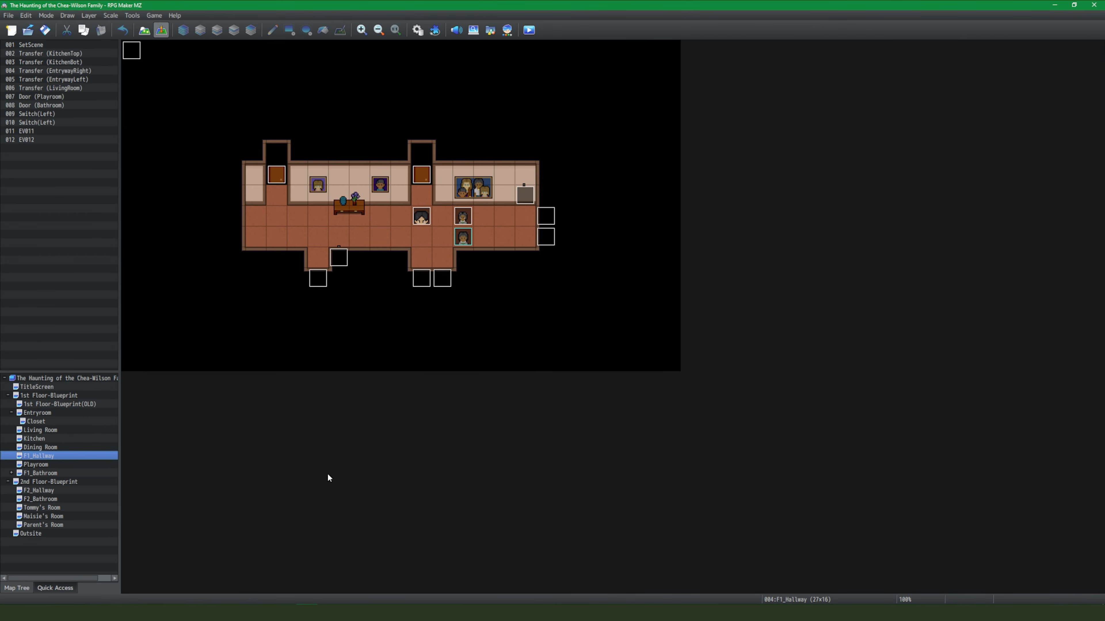
Reapply the $doodledude image to event EV012 and enable its Stepping option.
double_click(420, 217)
double_click(353, 346)
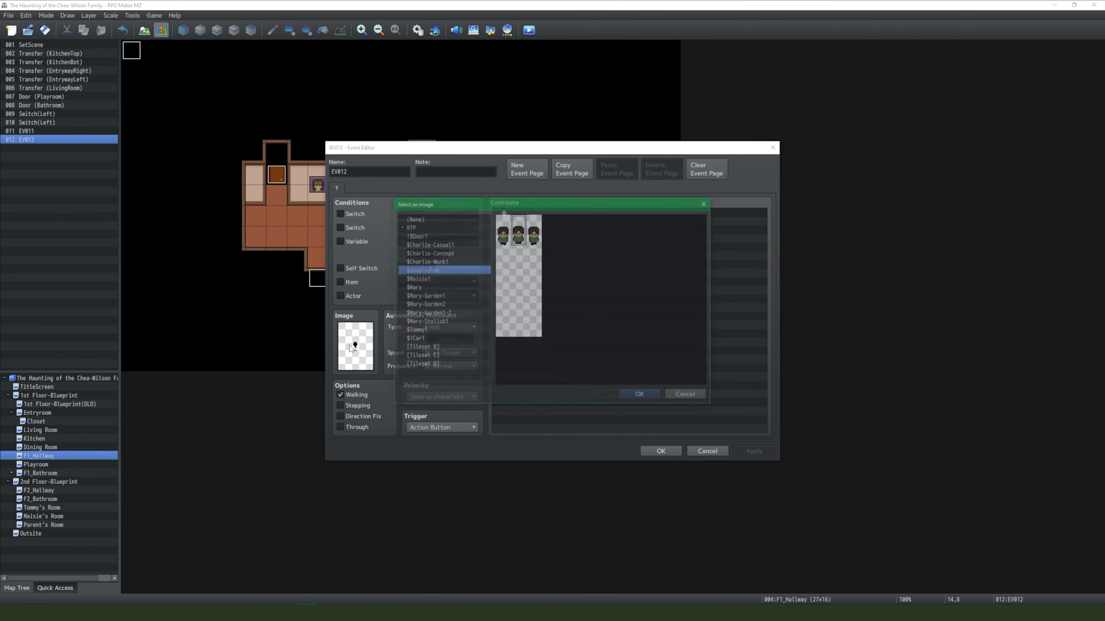
left_click(636, 397)
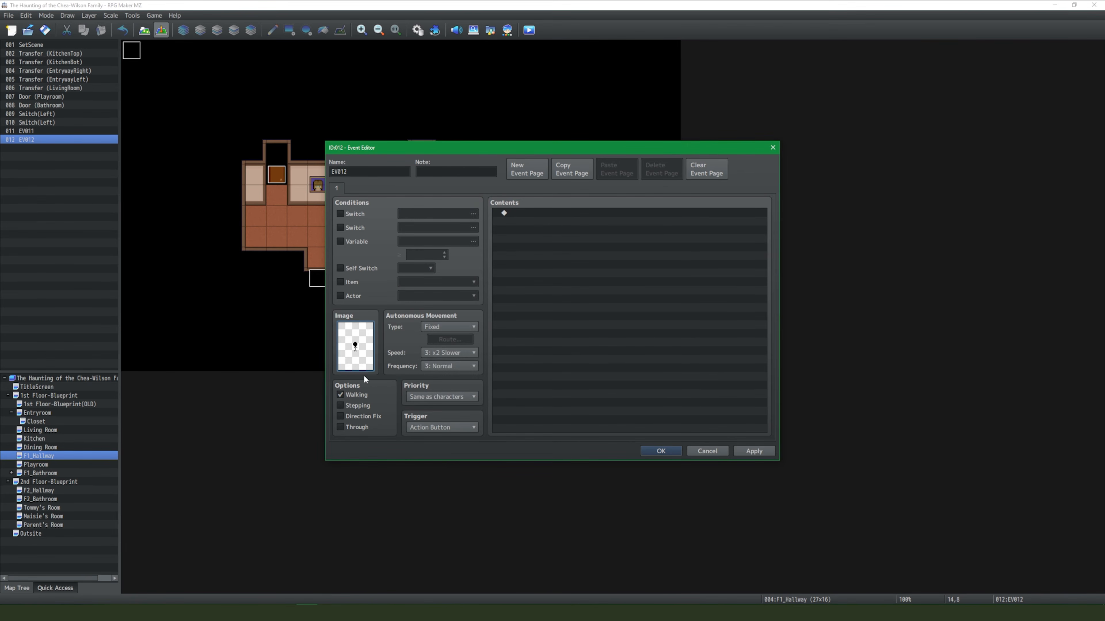
left_click(356, 405)
left_click(662, 451)
Playtest the game to check the character's stepping animation in the hallway.
left_click(479, 283)
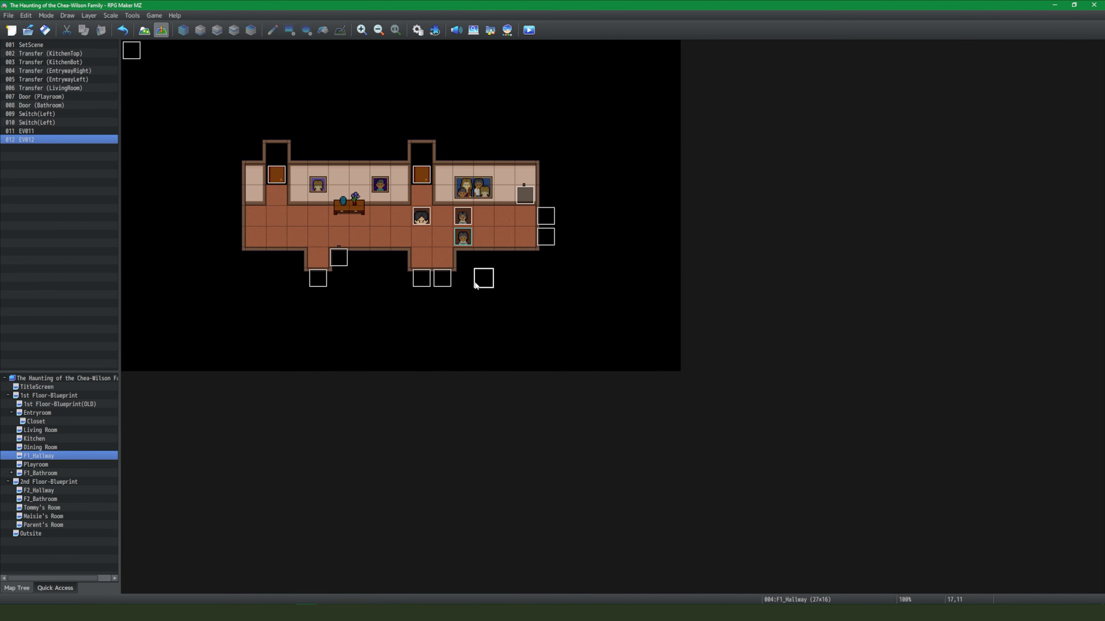
key("ctrl+r")
left_click(538, 322)
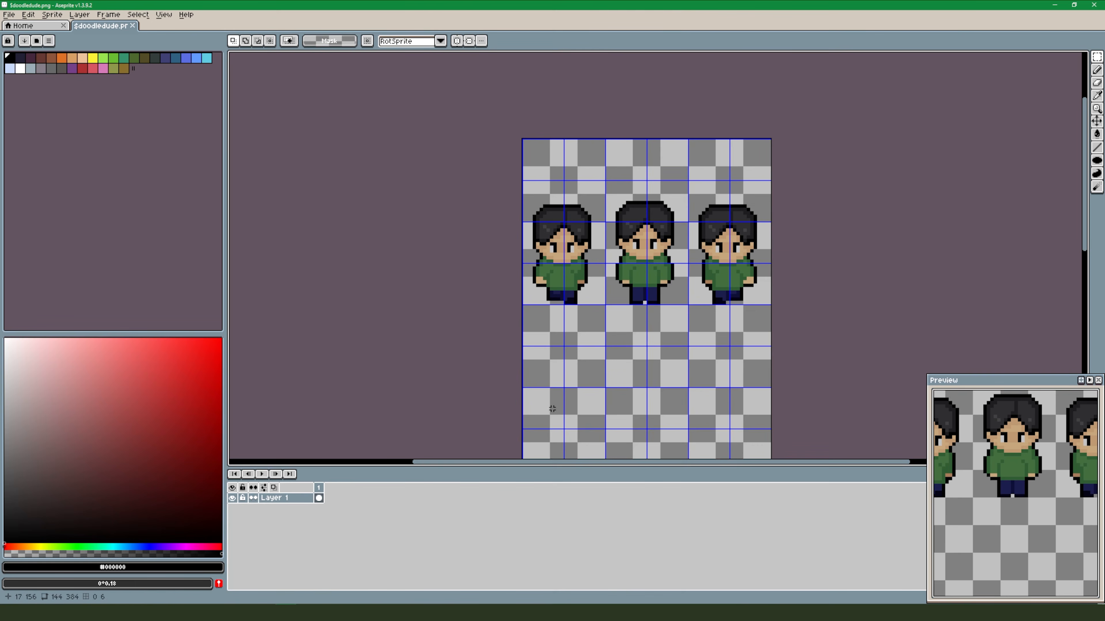
Back in Aseprite, move the outer edge of the left frame's right-hand sleeve one pixel outward.
scroll(573, 289, "up", 2)
left_click_drag(519, 225, 531, 257)
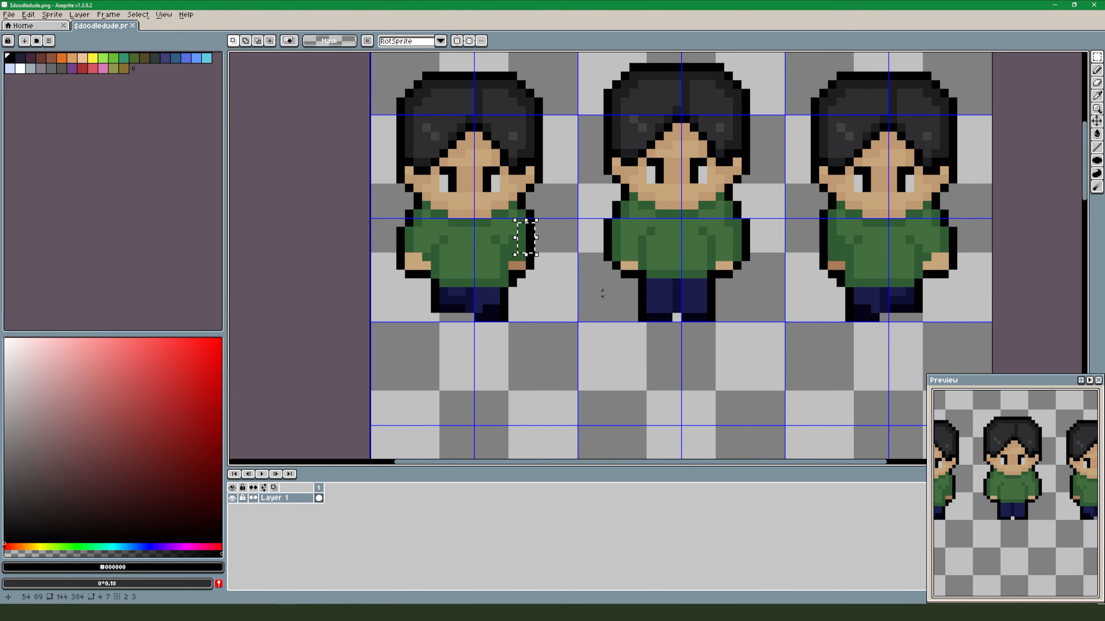
key("Right")
key("Right")
left_click(580, 290)
Fill the gap in the left frame's moved sleeve with the sampled green #446e3f using a 2 px brush.
scroll(508, 256, "up", 1)
scroll(514, 237, "up", 1)
key("i")
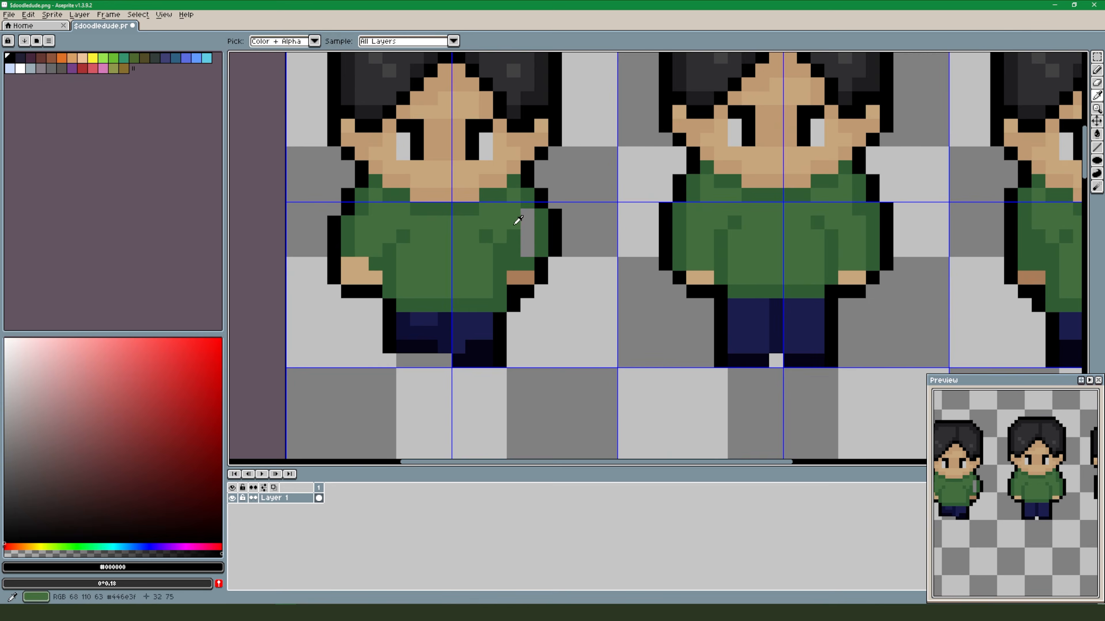
left_click(517, 222)
key("b")
key("plus")
left_click_drag(528, 214, 528, 251)
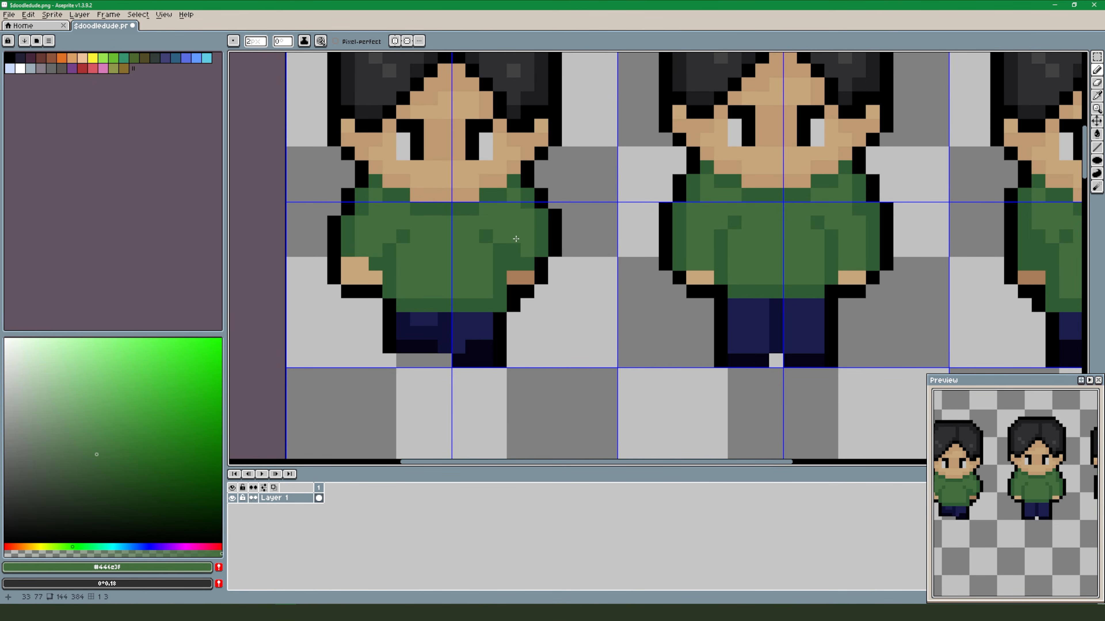
Shade the left frame's right-hand sleeve with dark green #305d33 and extend its black outline down one pixel.
left_click(518, 254, "alt")
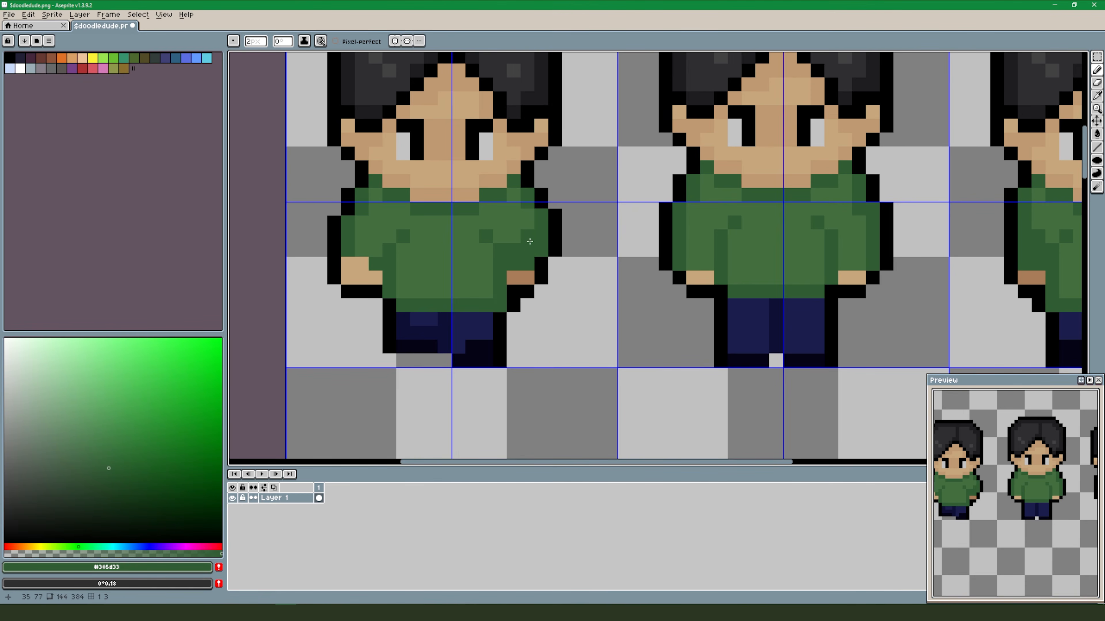
scroll(562, 319, "down", 3)
scroll(555, 299, "up", 2)
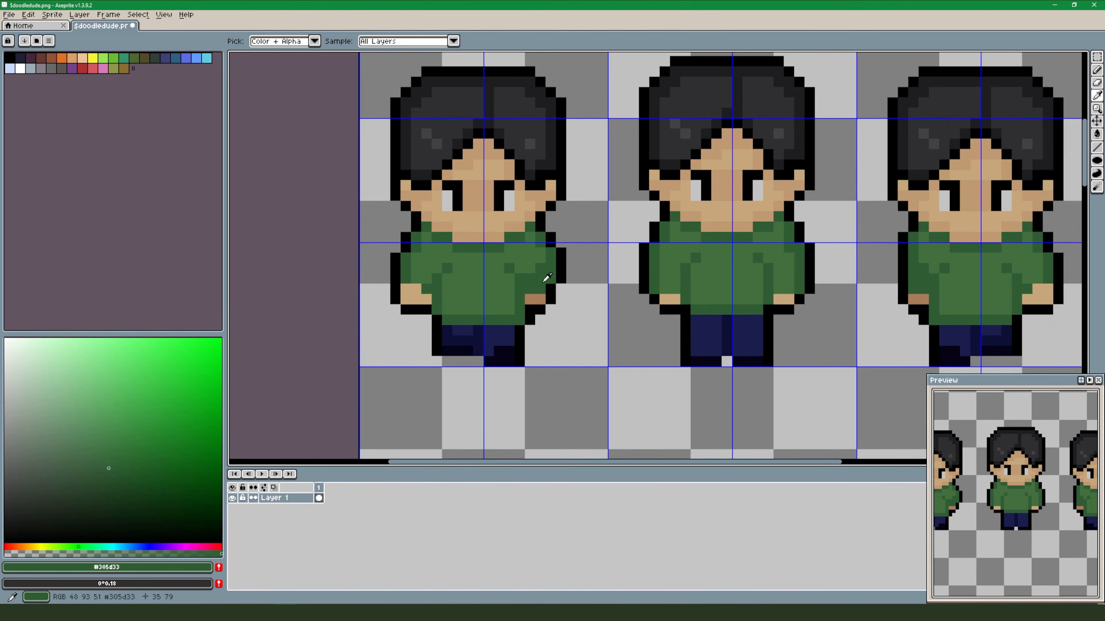
left_click(561, 288, "alt")
left_click(551, 289, "alt")
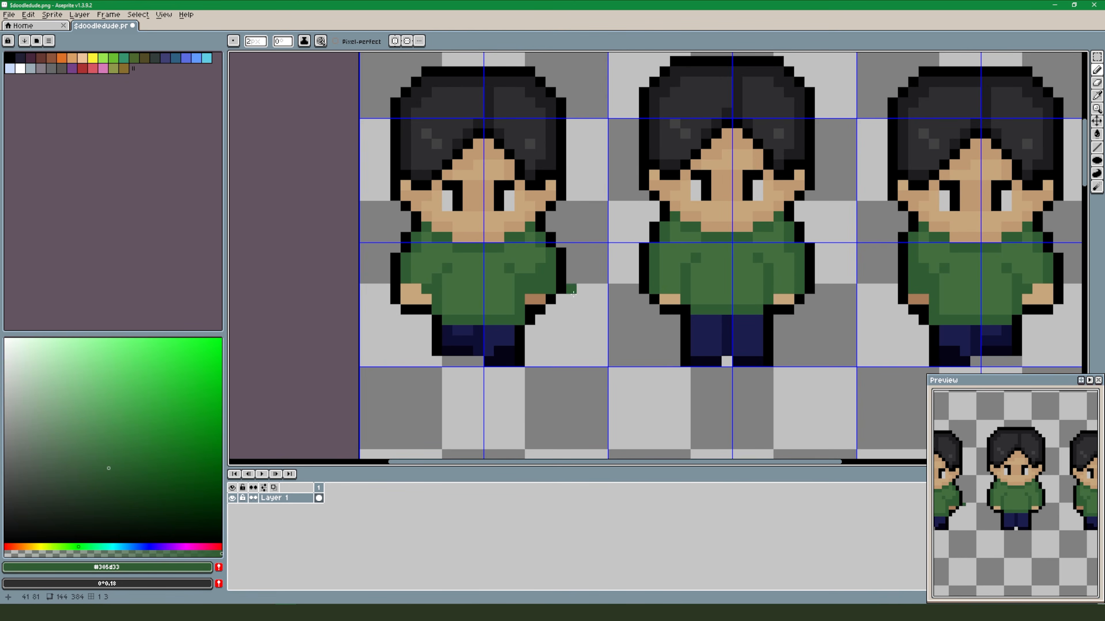
scroll(574, 294, "down", 2)
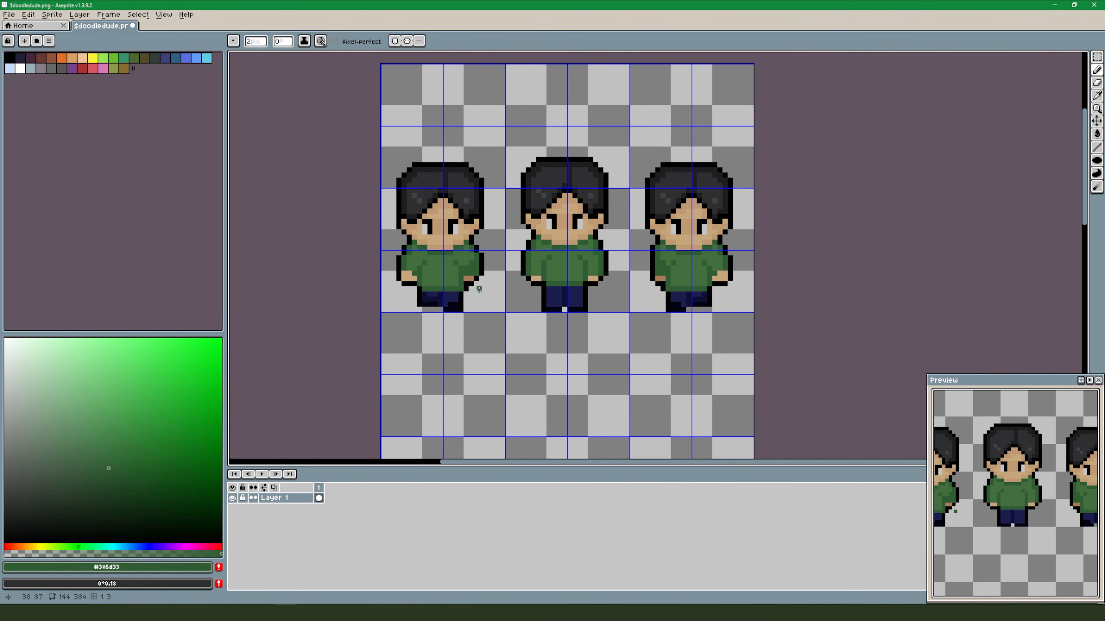
scroll(509, 247, "up", 2)
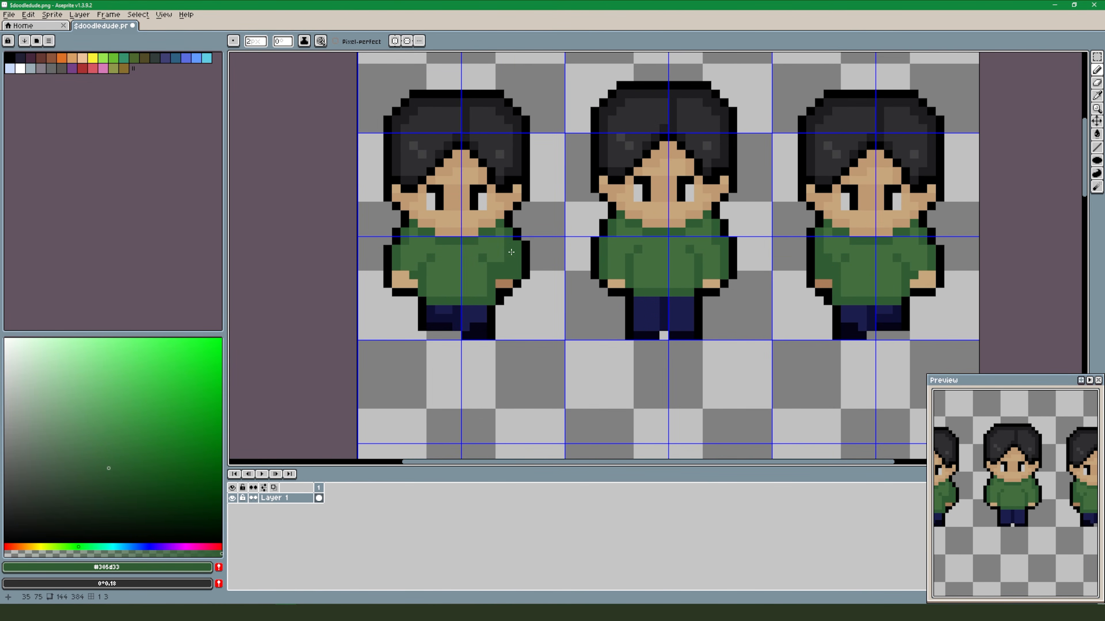
Smooth the shoulder outline of the left frame's right-hand sleeve with sampled black and erase the protruding corner.
scroll(506, 298, "down", 1)
scroll(514, 297, "up", 3)
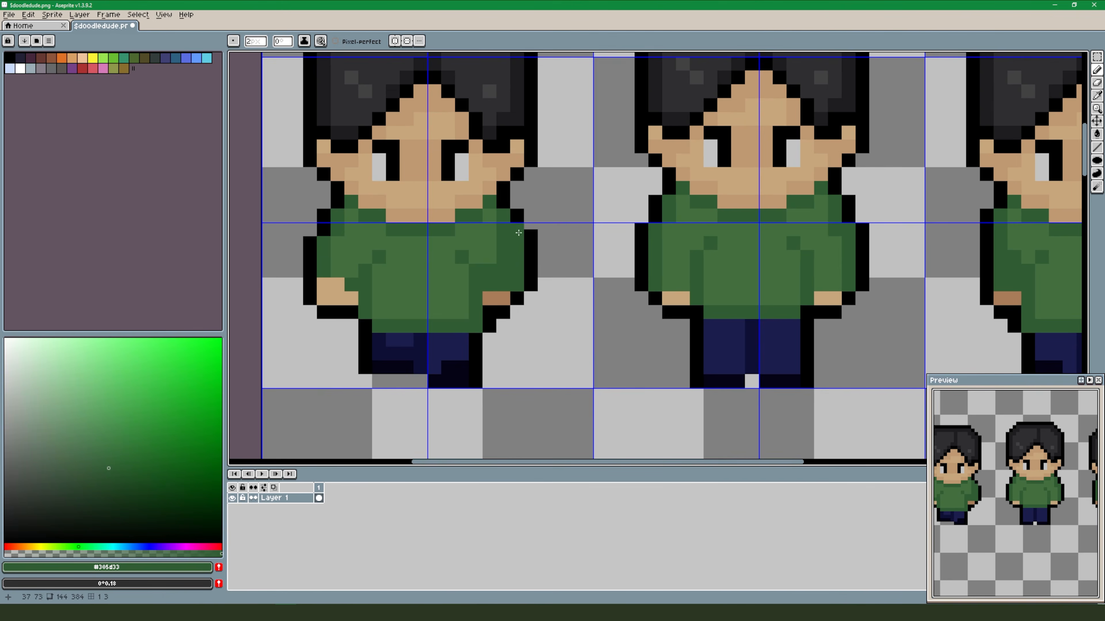
left_click(522, 227, "alt")
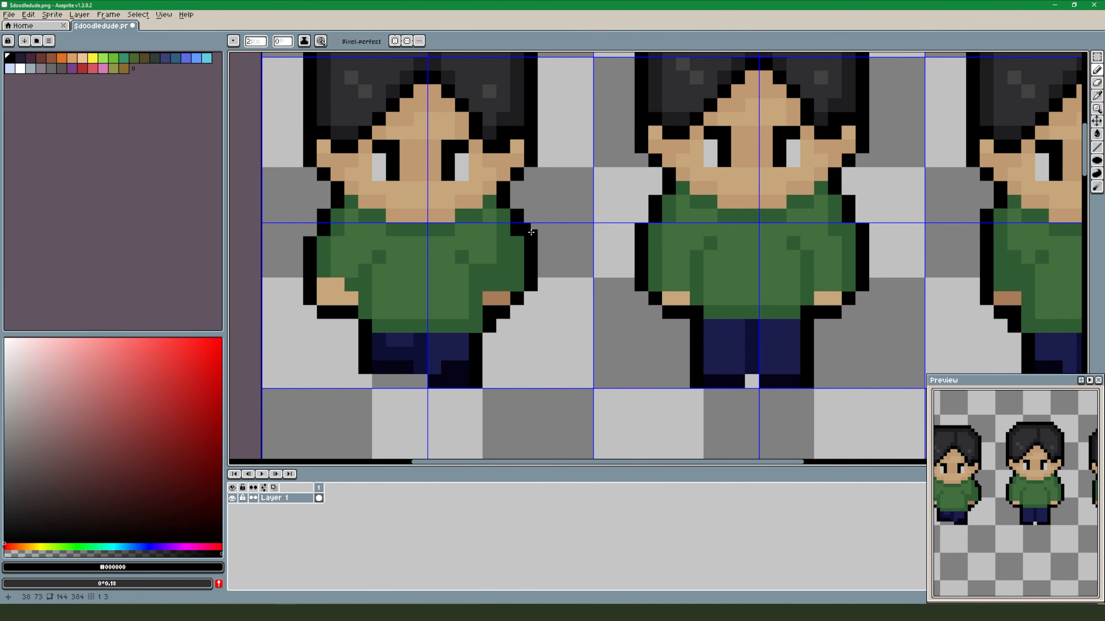
key("e")
scroll(557, 311, "down", 2)
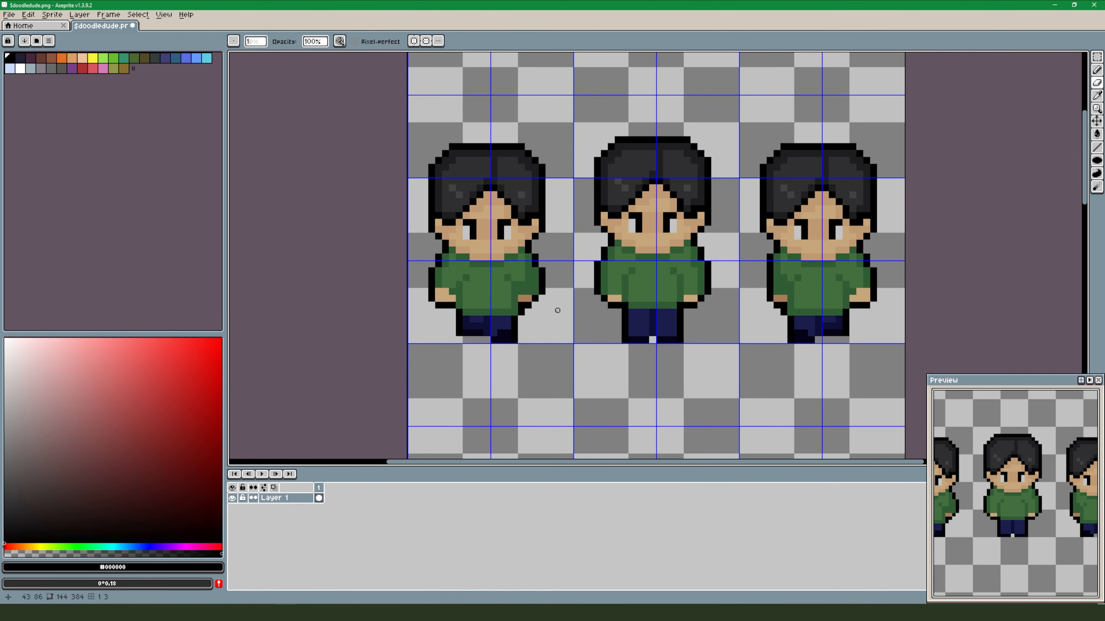
Copy the left frame's lower 48 × 24 px body section, flip it horizontally and place it over the right frame's body.
key("m")
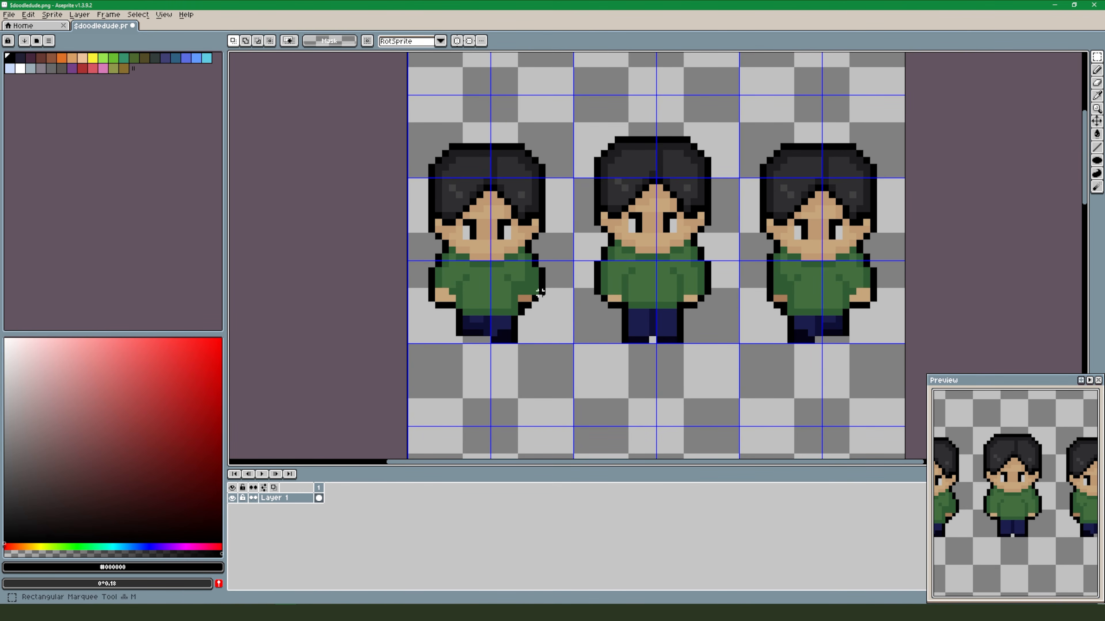
left_click_drag(426, 283, 508, 317)
key("ctrl+t")
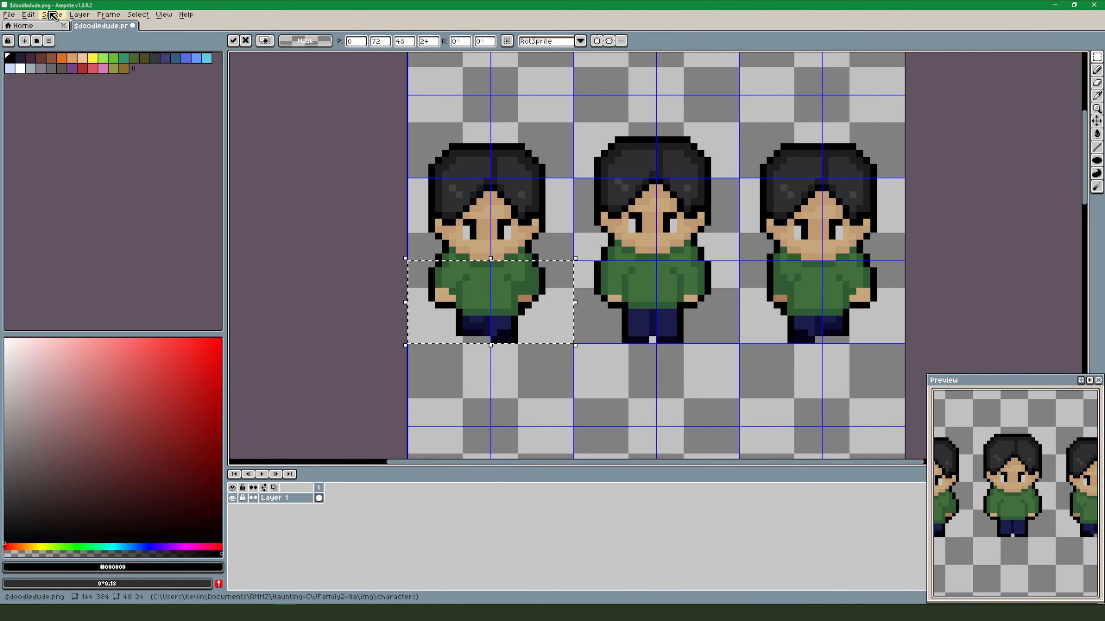
left_click(52, 15)
mouse_move(31, 18)
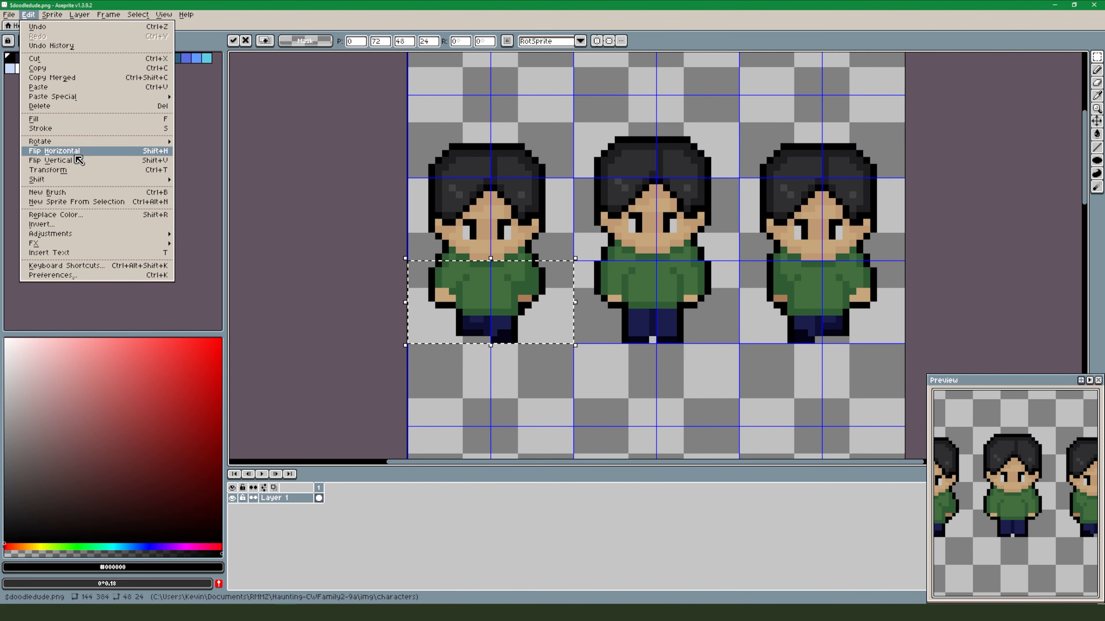
left_click(74, 152)
left_click_drag(481, 330, 799, 332)
left_click(814, 453)
scroll(776, 403, "down", 2)
left_click_drag(774, 400, 670, 327)
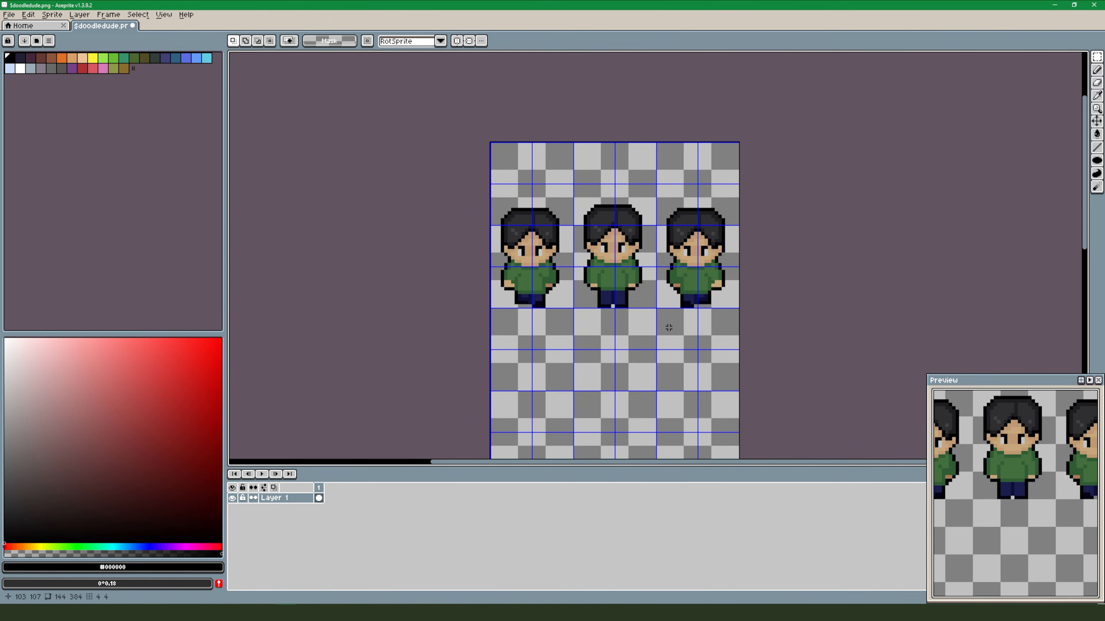
Sample the dark green #305d33 from the right frame's sleeve, check the sleeve shading across the frames and save the sheet.
scroll(690, 295, "up", 3)
key("b")
left_click(634, 247, "alt")
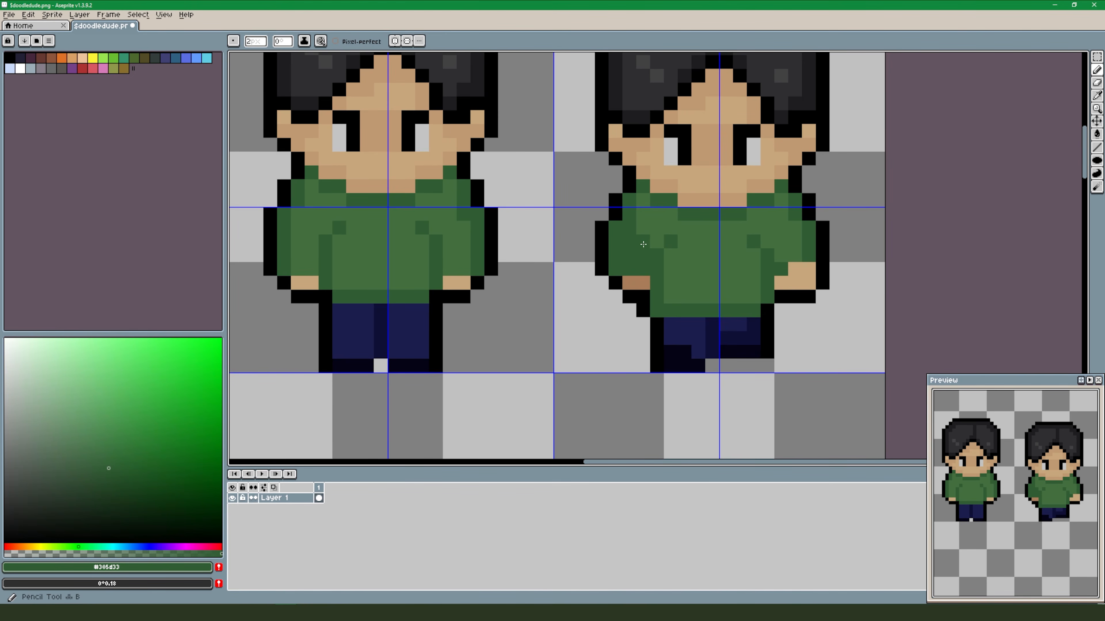
left_click_drag(457, 297, 811, 309)
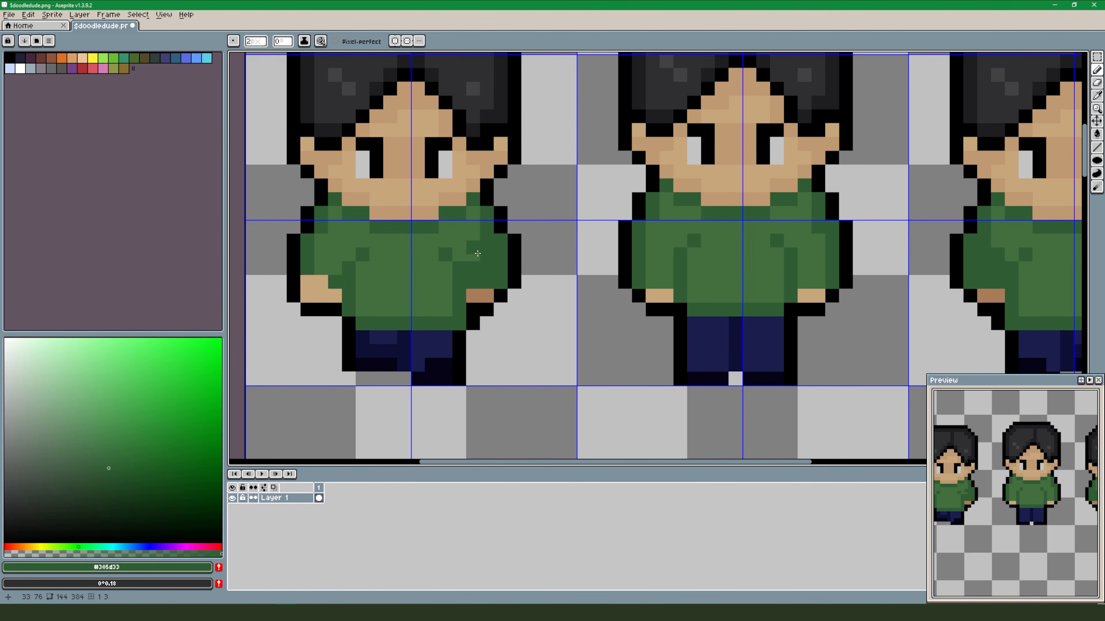
scroll(555, 314, "down", 4)
key("ctrl+s")
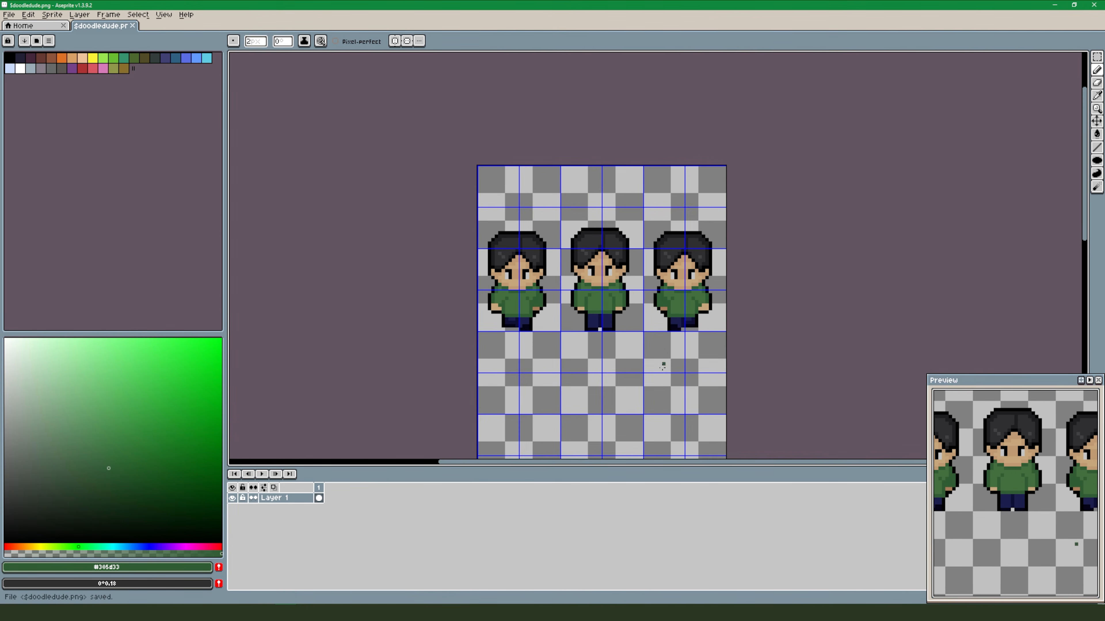
Switch to RPG Maker MZ and playtest the F1_Hallway map to check the character's walking animation, then close the test window.
left_click(307, 613)
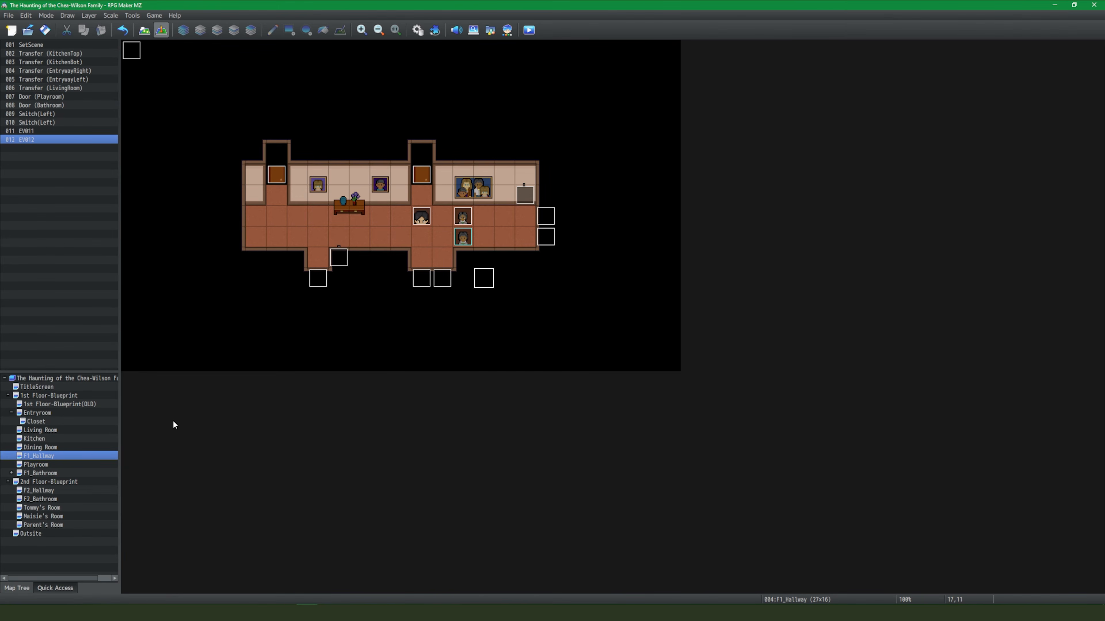
left_click(53, 438)
left_click(49, 455)
left_click(50, 462)
left_click(57, 456)
left_click(430, 220)
key("ctrl+r")
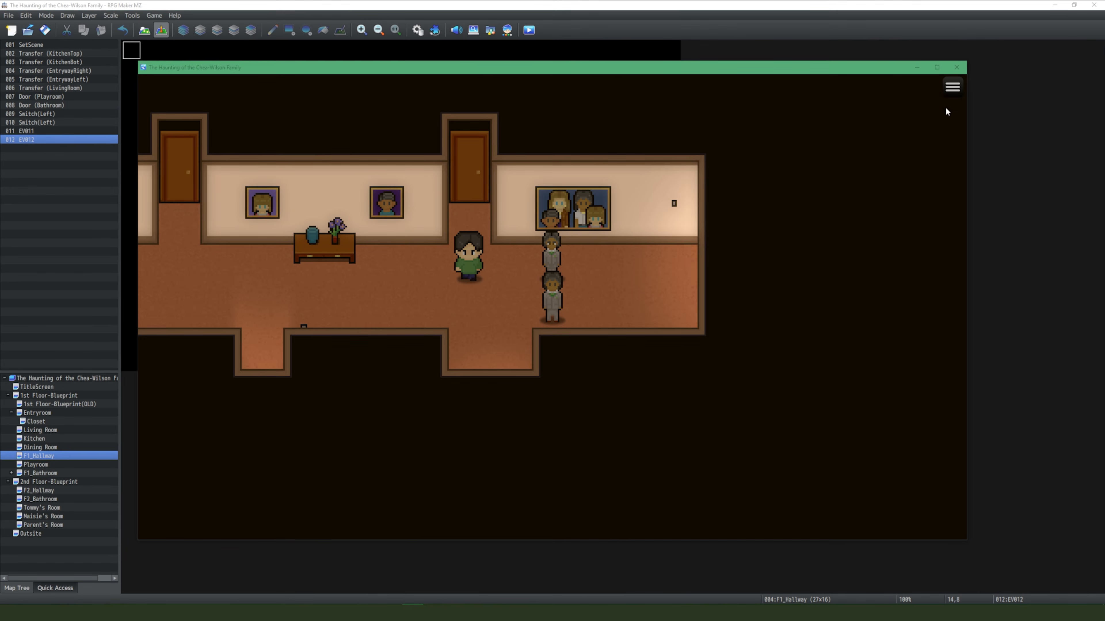
left_click(956, 67)
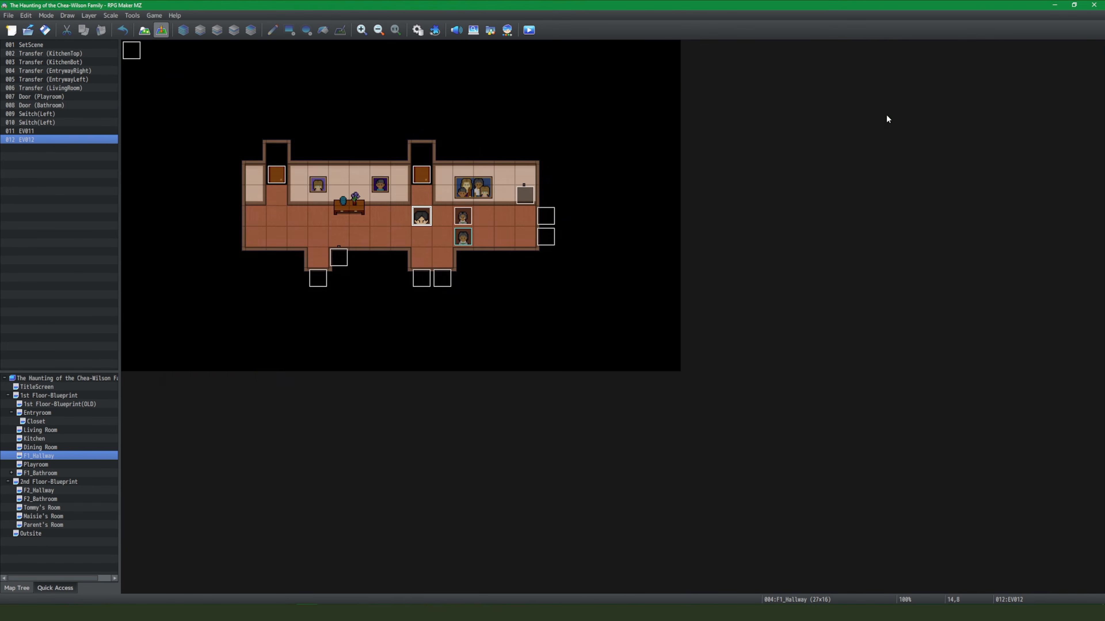
In event EV012, turn off Stepping, turn on Direction Fix and set the autonomous movement type to Custom.
double_click(423, 212)
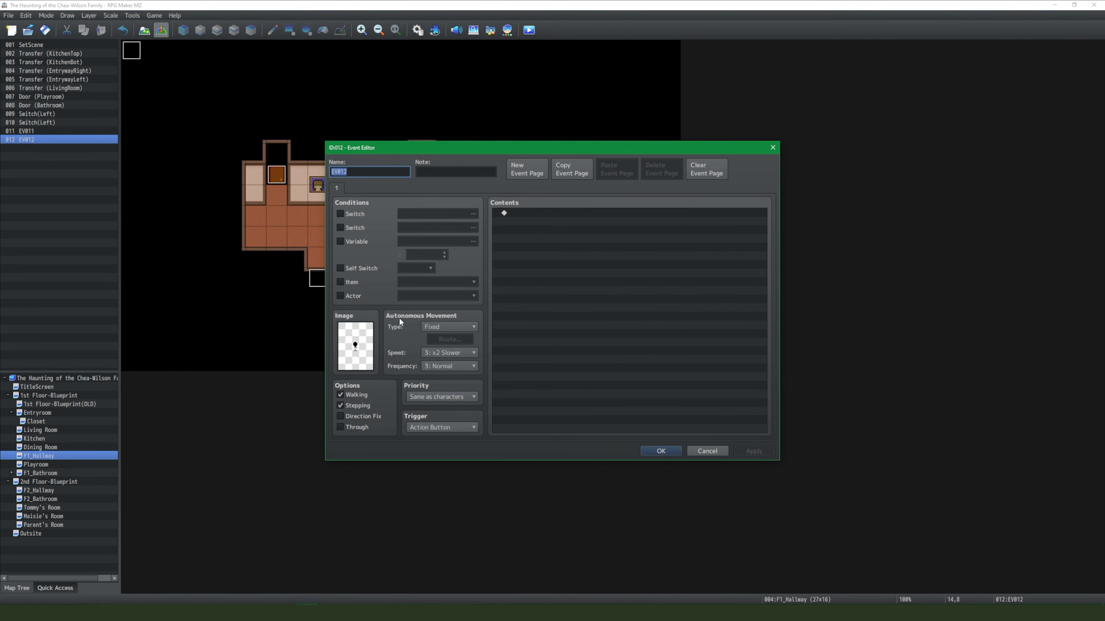
left_click(371, 417)
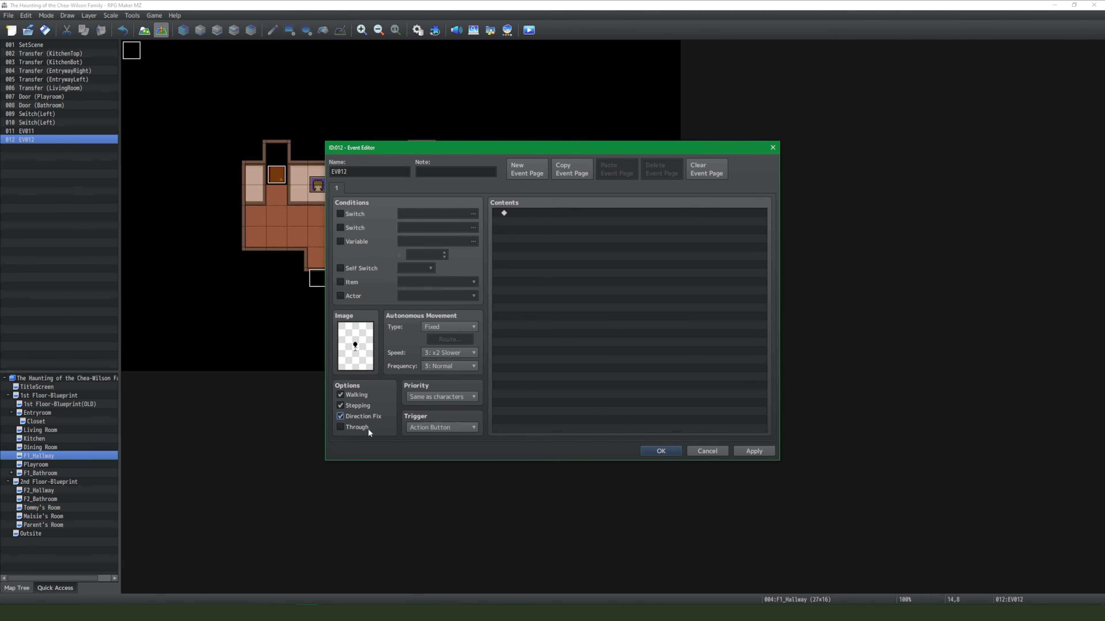
left_click(463, 325)
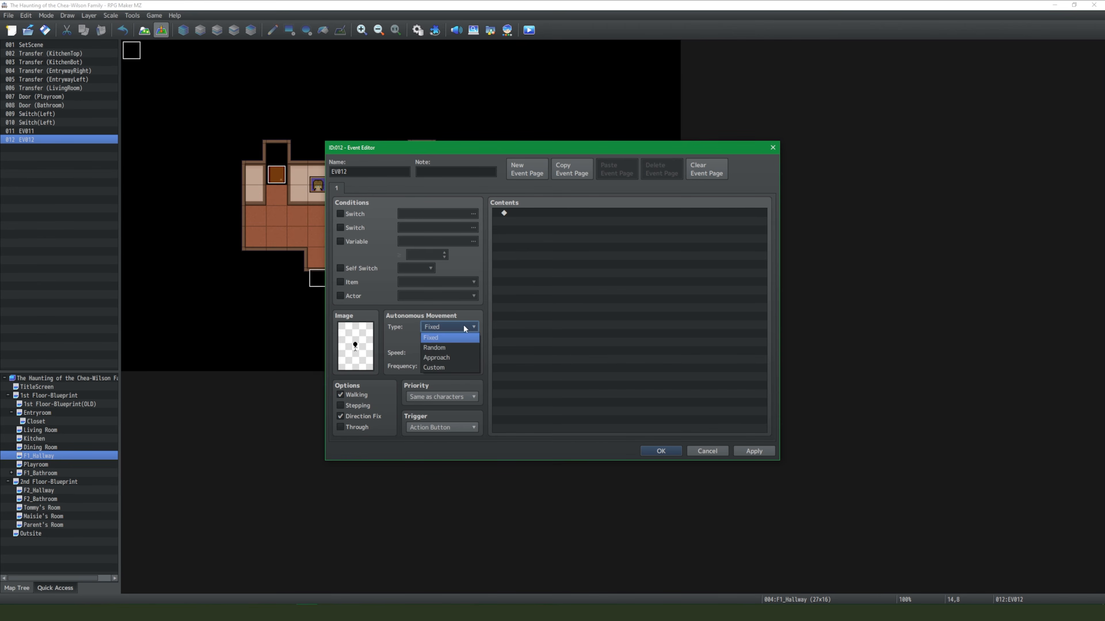
left_click(461, 367)
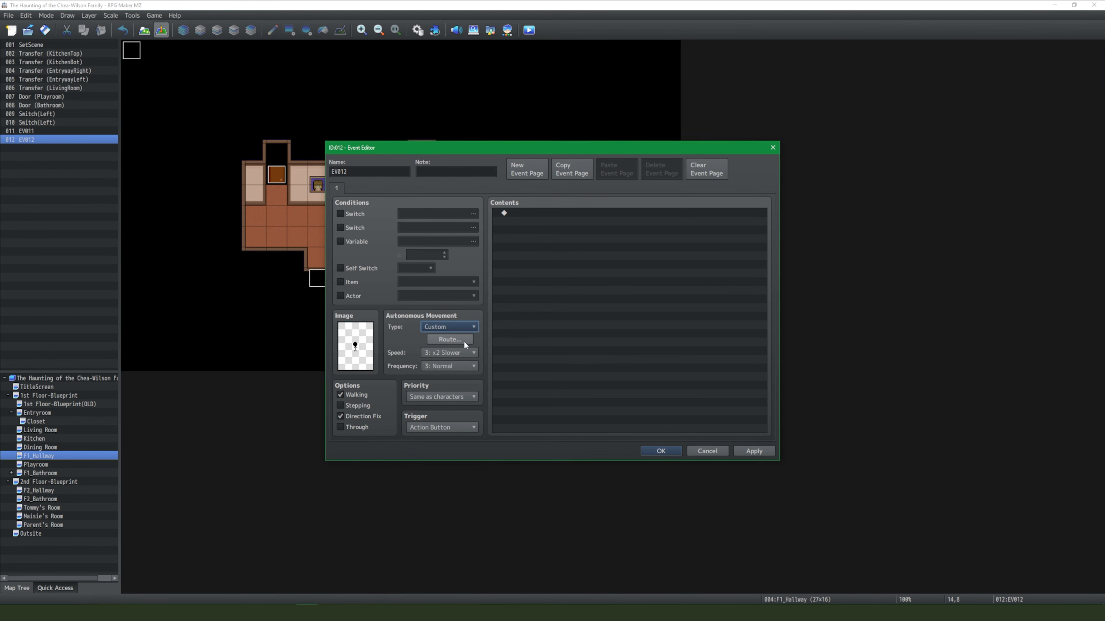
Give the event a repeating route of 1 Step Forward and 1 Step Backward, and playtest it.
left_click(458, 341)
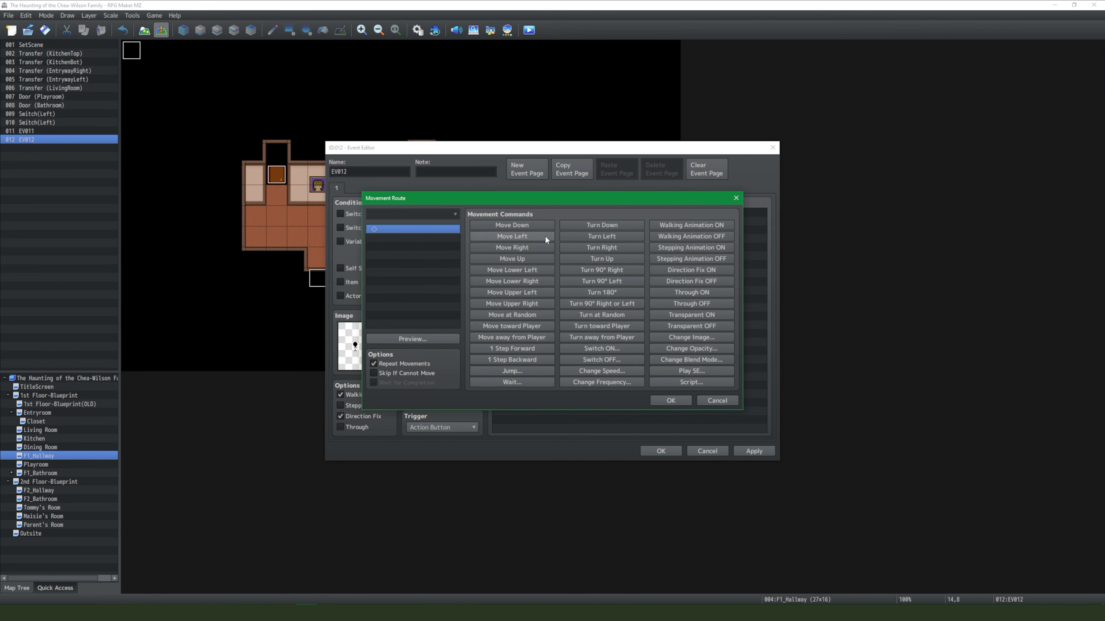
left_click(519, 350)
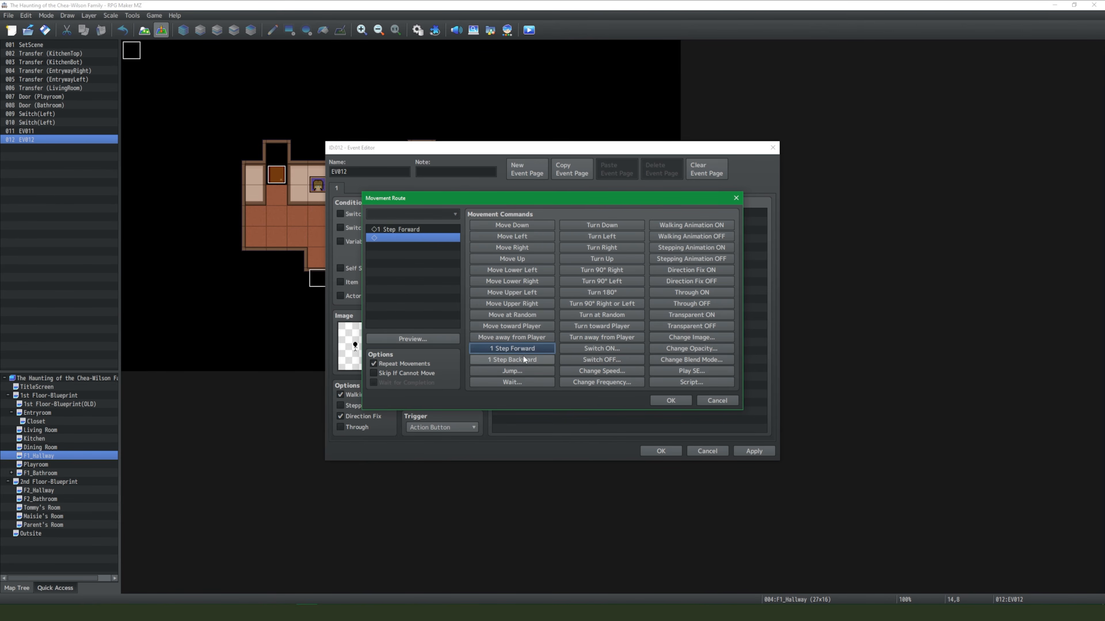
left_click(525, 359)
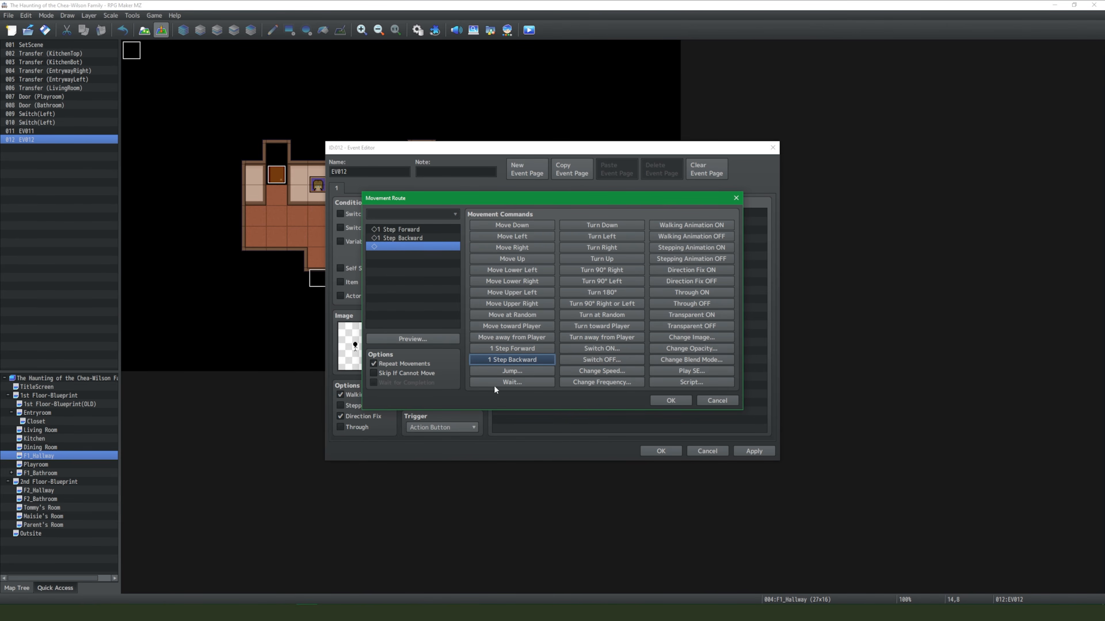
left_click(670, 400)
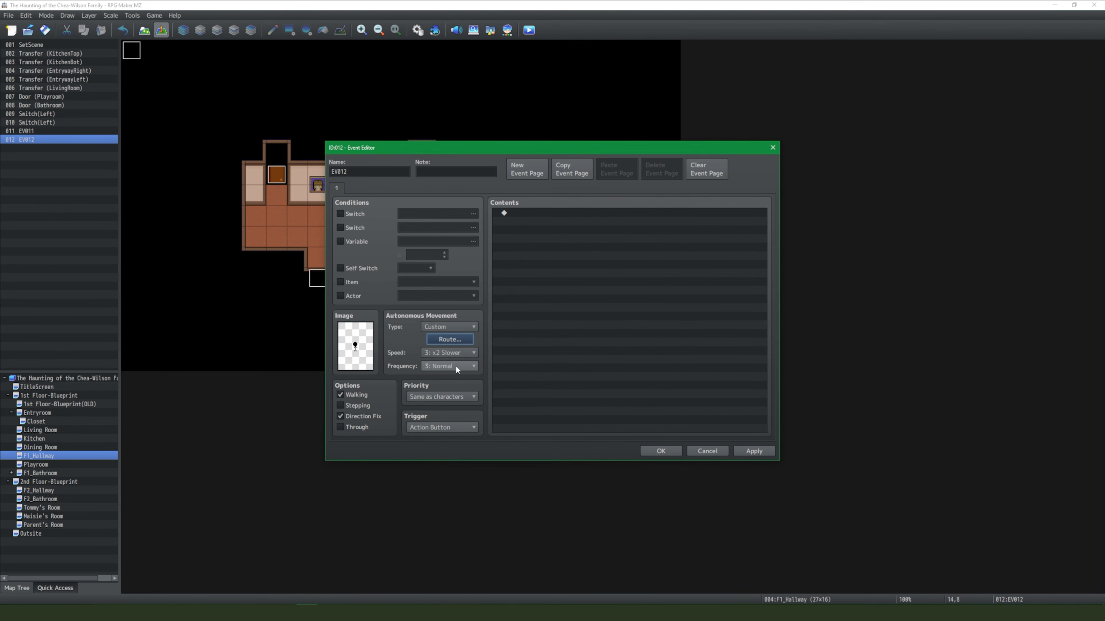
left_click(656, 450)
key("ctrl+r")
key("Return")
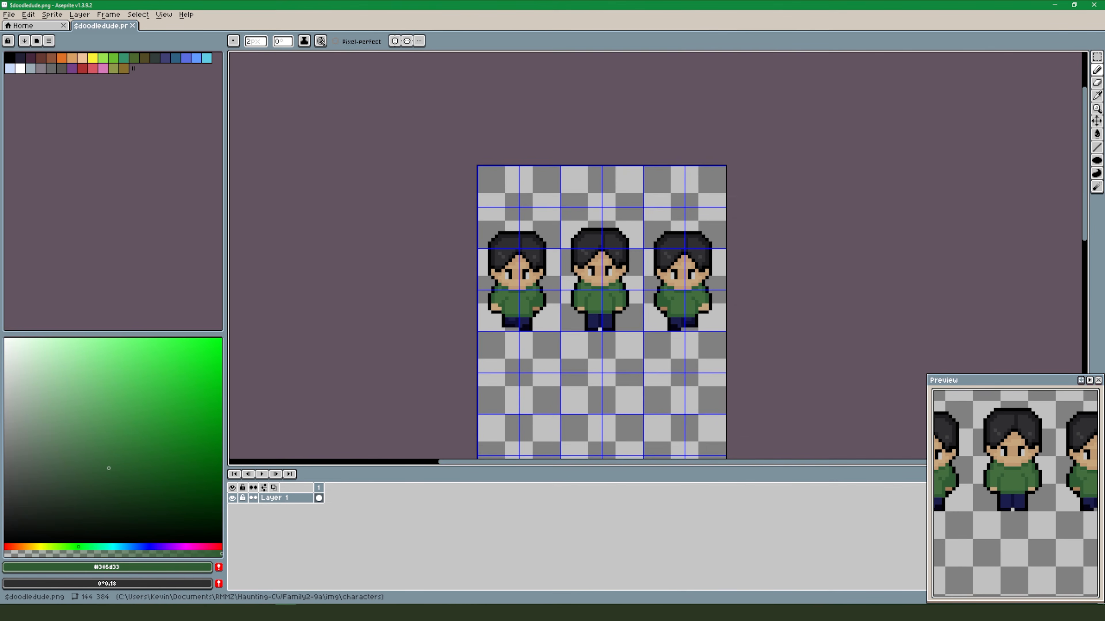
Back in Aseprite, scale the whole sheet down to 72 × 192 px with nearest-neighbor interpolation.
scroll(555, 331, "down", 5)
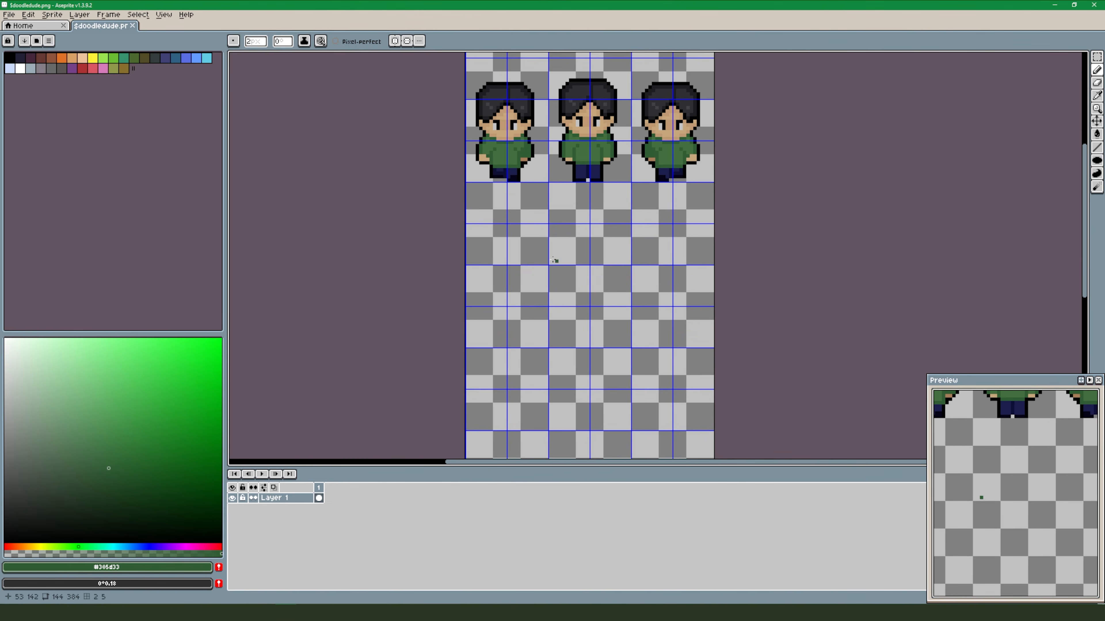
scroll(557, 330, "down", 3)
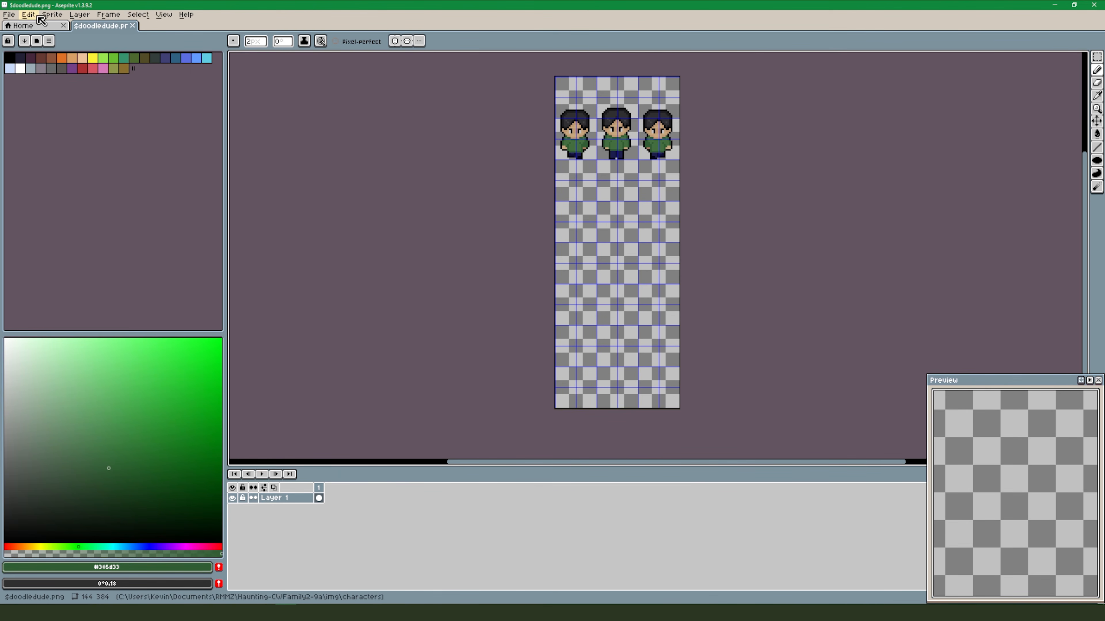
left_click(28, 15)
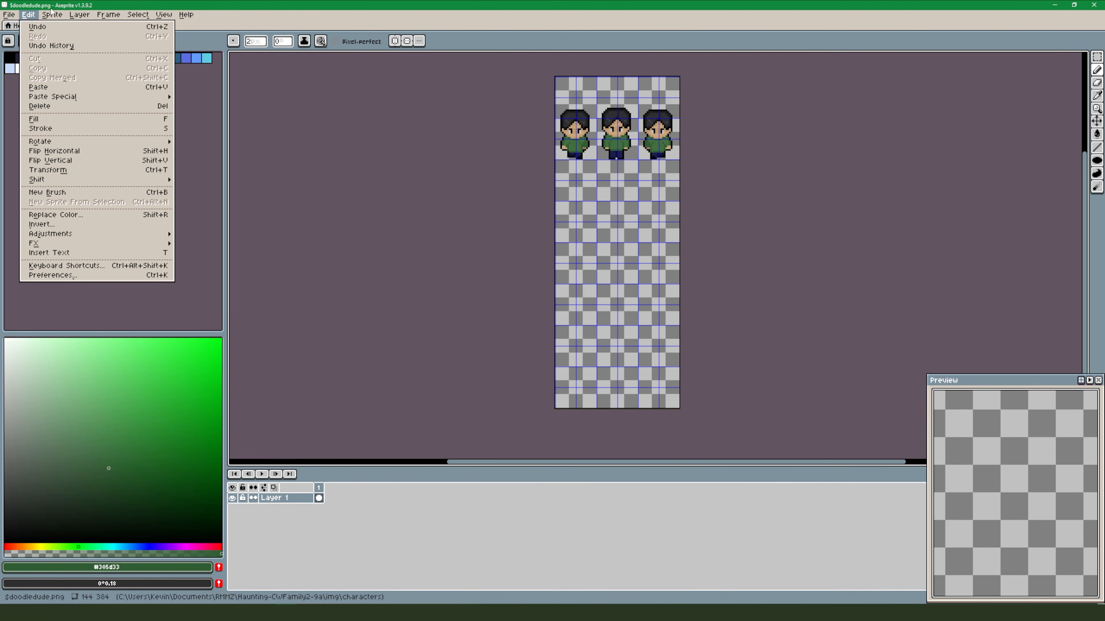
mouse_move(53, 14)
left_click(82, 63)
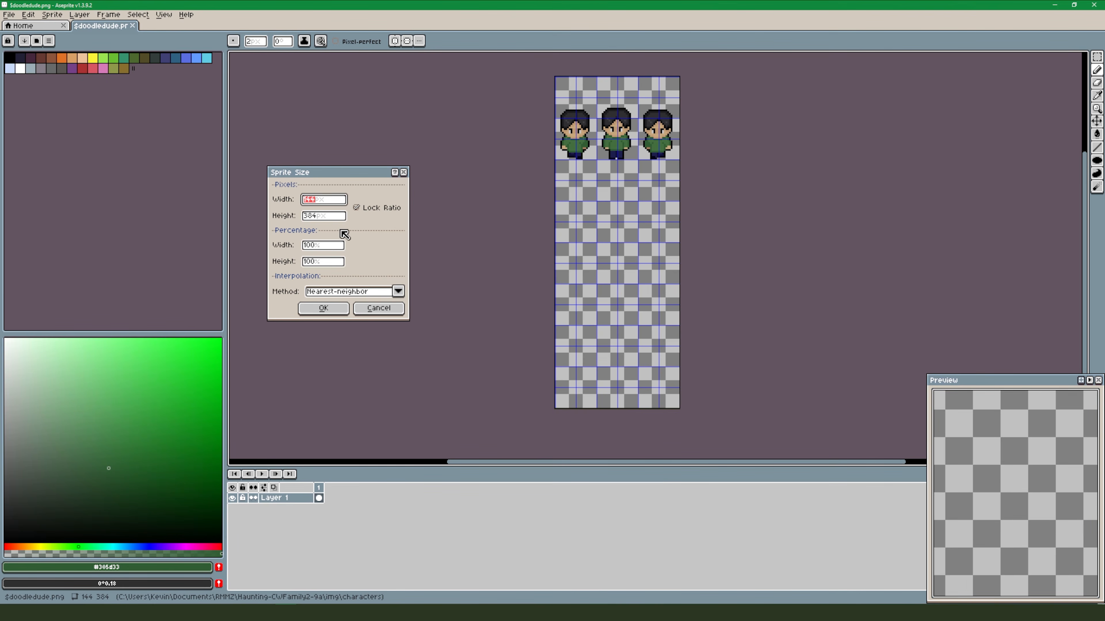
type("72")
key("Return")
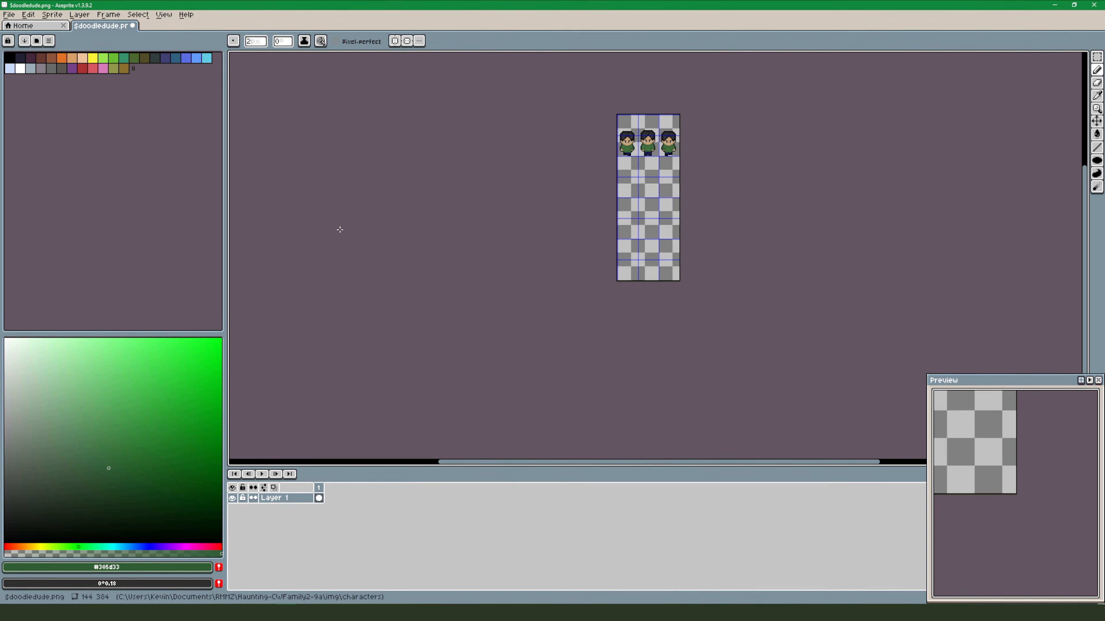
Copy the middle front-facing frame into the middle and right-hand cells of the second row.
scroll(652, 195, "up", 3)
left_click_drag(685, 214, 654, 210)
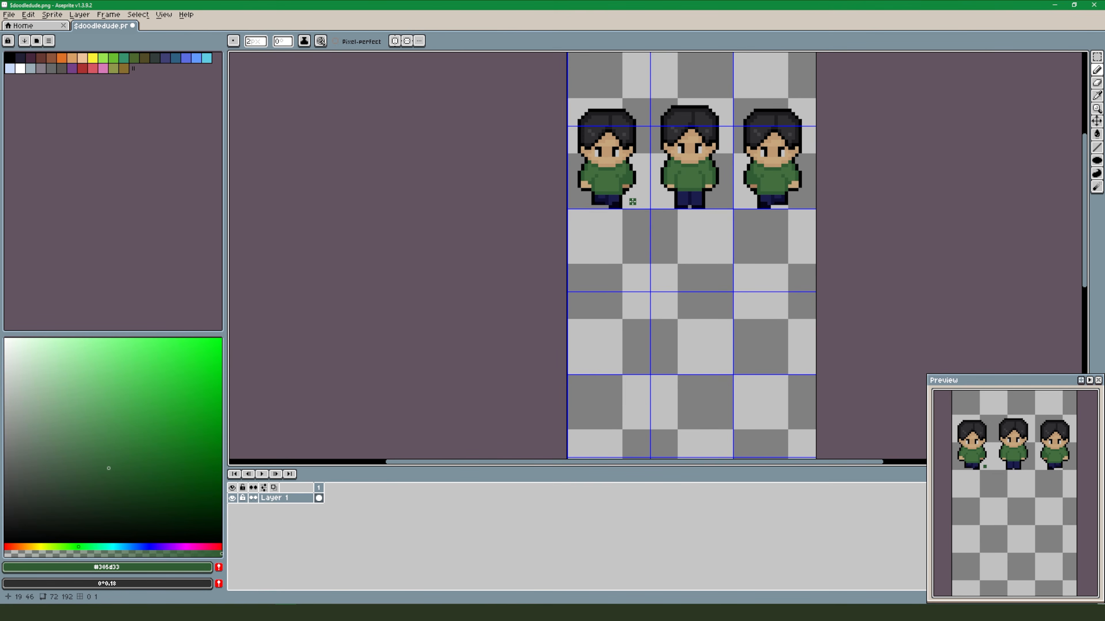
key("m")
left_click_drag(686, 169, 677, 201)
left_click_drag(656, 96, 696, 387)
scroll(780, 380, "up", 1)
left_click_drag(761, 367, 720, 263)
left_click_drag(595, 269, 699, 269)
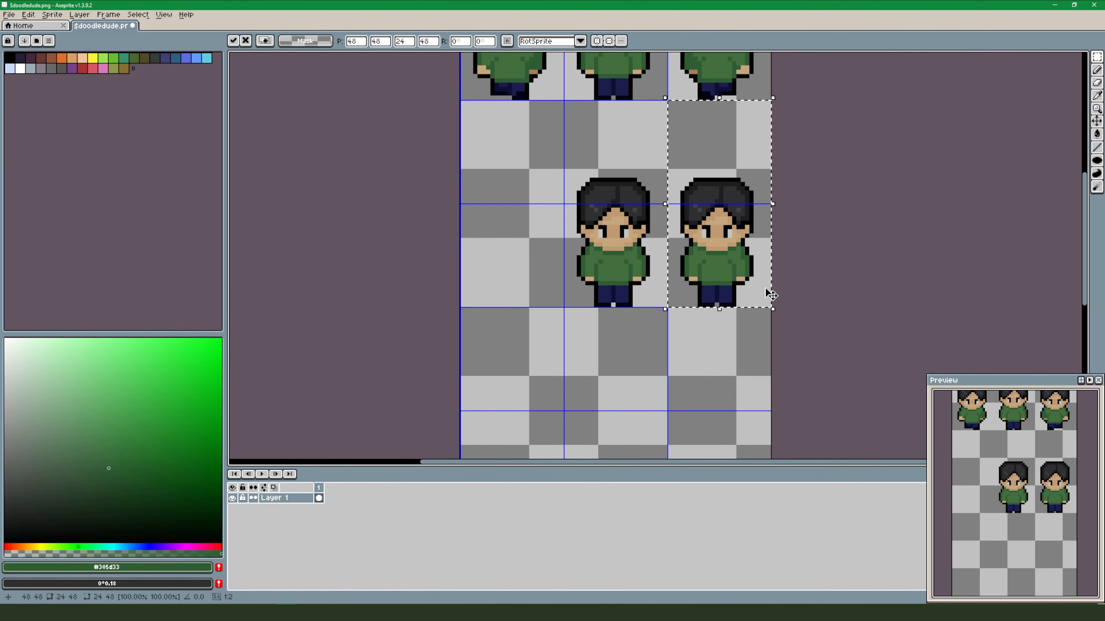
Copy the second row's two frames into the same columns of the third row.
left_click_drag(766, 289, 760, 262)
left_click_drag(791, 233, 766, 125)
left_click_drag(498, 89, 809, 150)
left_click_drag(748, 128, 749, 336)
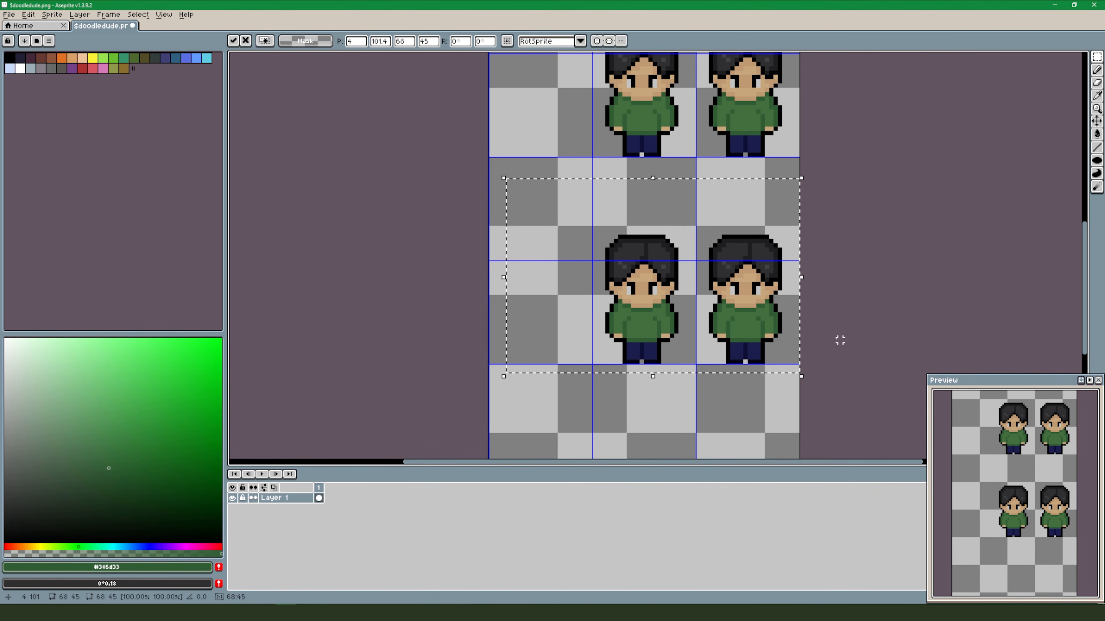
Flip the third row's copied pair of frames horizontally.
left_click(51, 14)
mouse_move(28, 16)
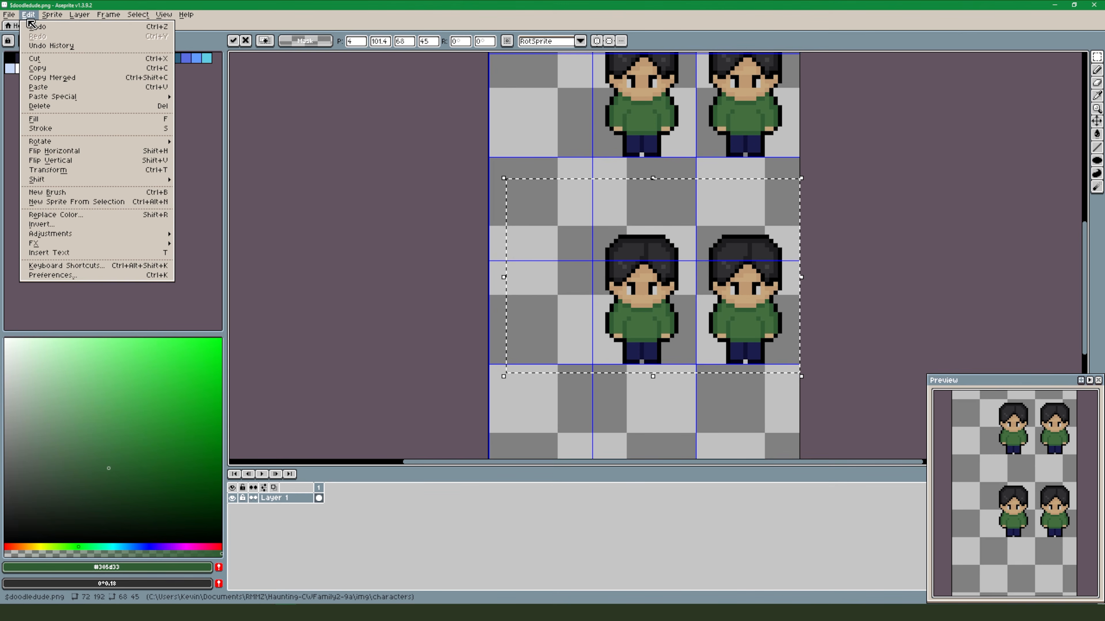
left_click(60, 151)
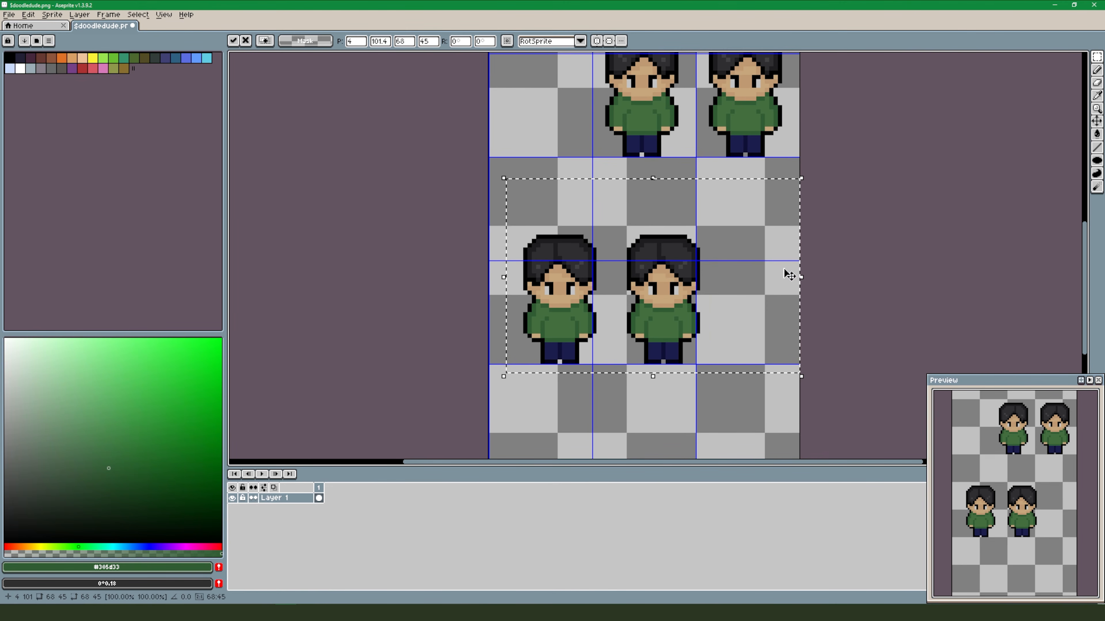
left_click_drag(757, 277, 761, 284)
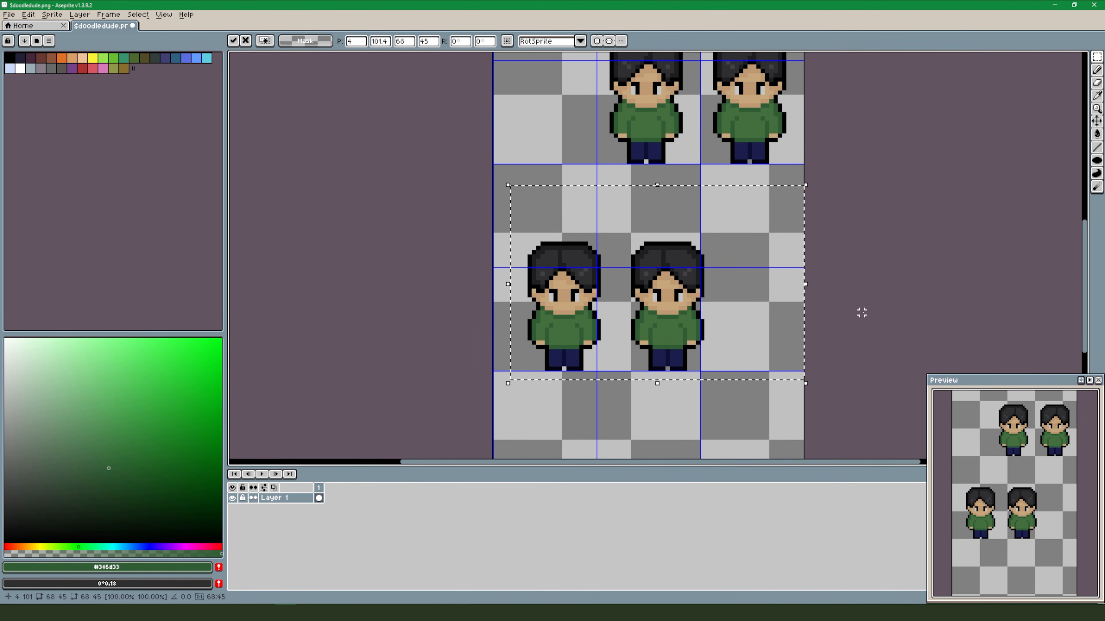
left_click_drag(865, 312, 879, 310)
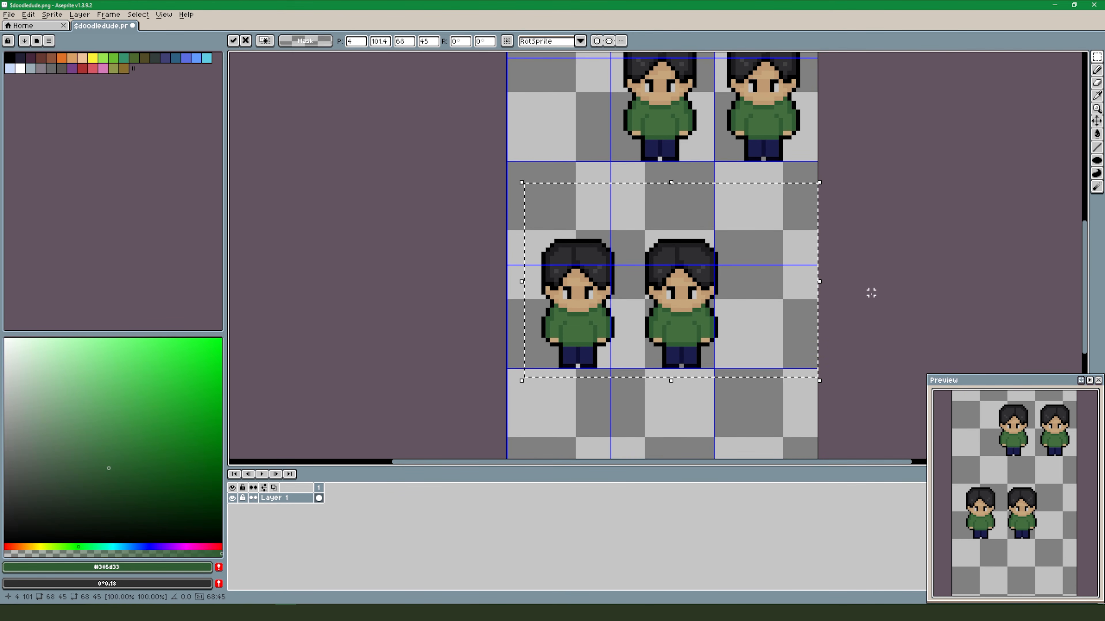
Select the full 24 × 48 px middle frame of the first row and copy it into the middle cell of the fourth row.
scroll(867, 276, "down", 3)
left_click_drag(851, 286, 769, 279)
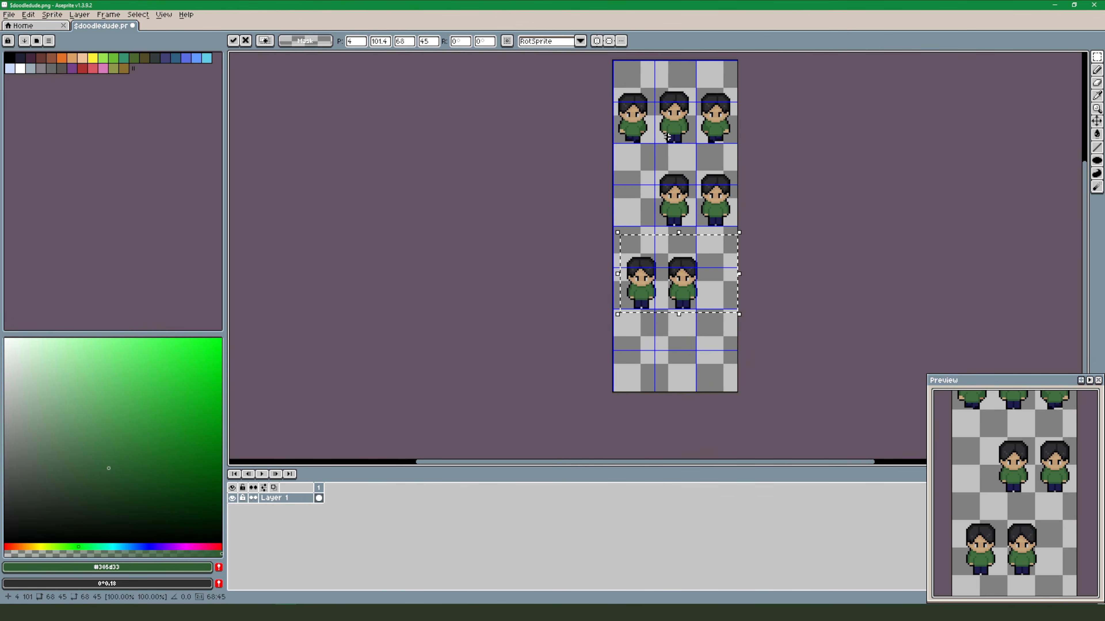
double_click(667, 113)
double_click(671, 93, "shift")
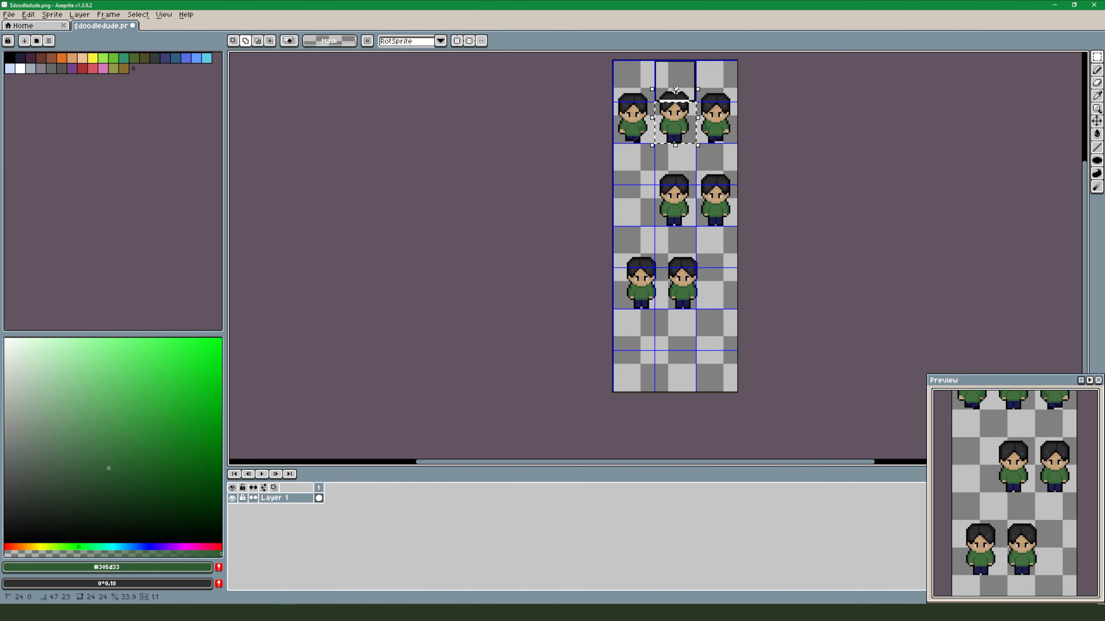
left_click_drag(688, 144, 685, 383)
scroll(695, 391, "up", 5)
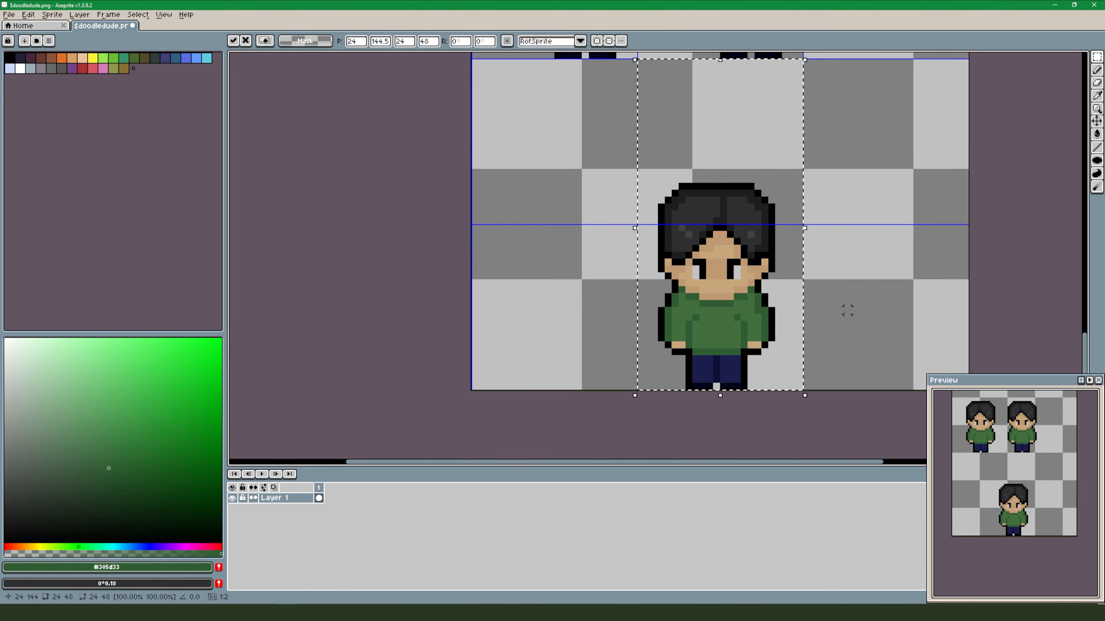
left_click_drag(848, 311, 825, 313)
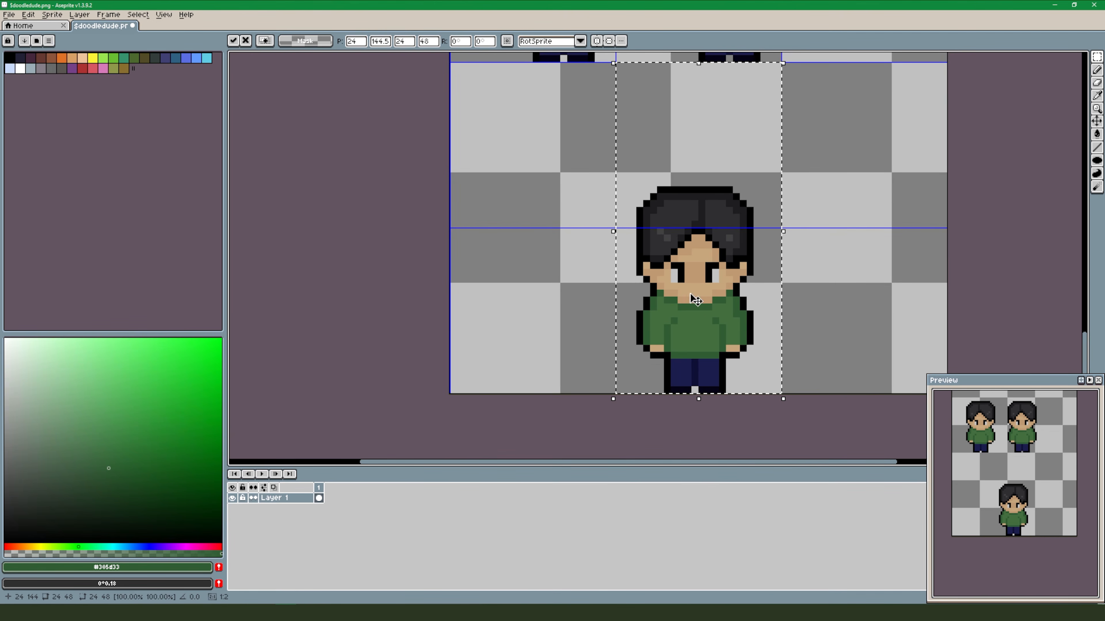
Draw a black horizontal line across the face along the bottom of the eyes in the fourth row's middle frame.
left_click(831, 294)
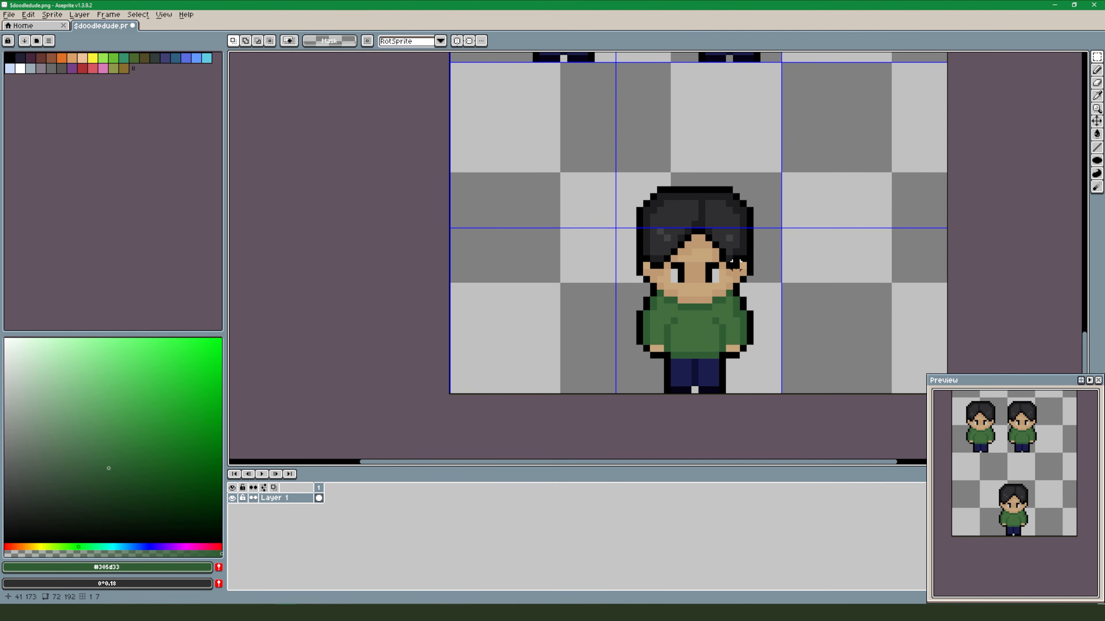
left_click(731, 263, "alt")
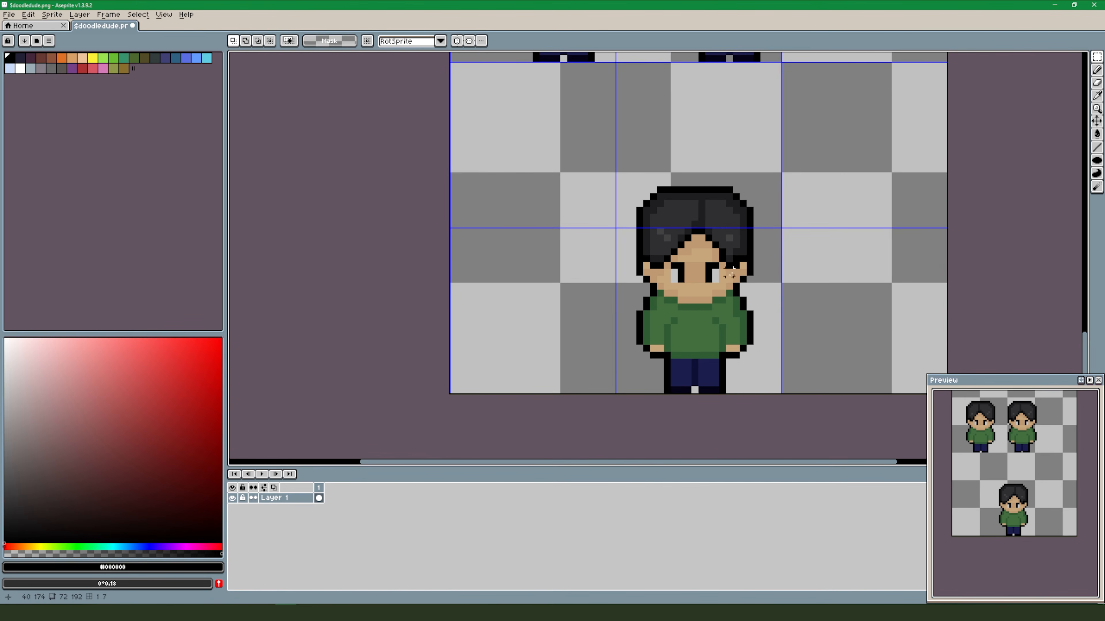
key("v")
key("b")
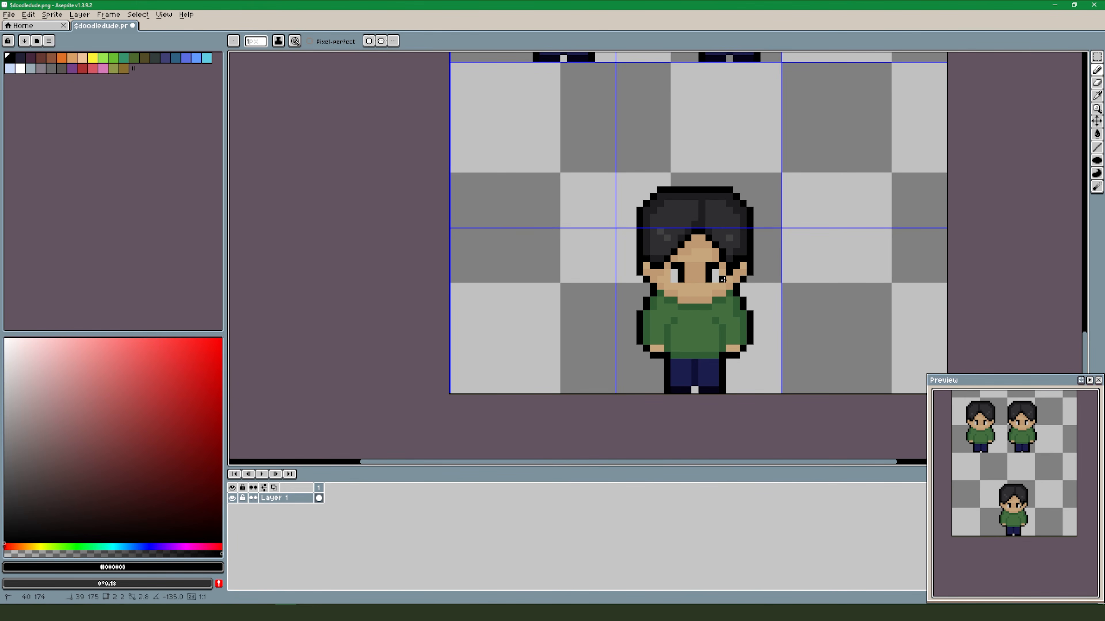
left_click_drag(715, 280, 658, 280)
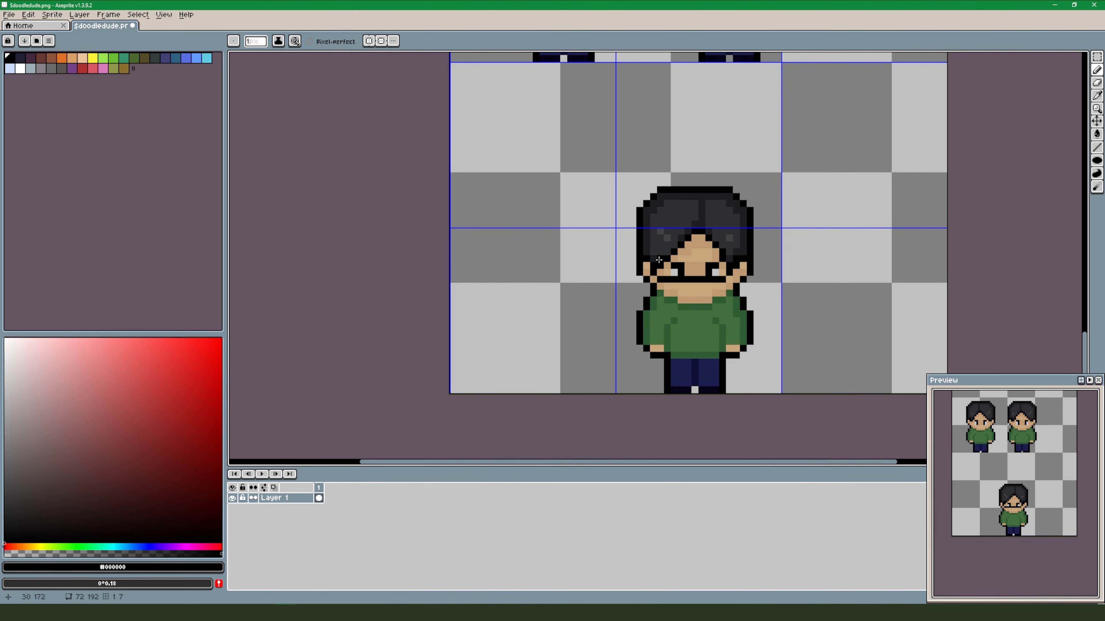
Fill the face above the black line with the dark grey hair colour #2e2e30 and complete the hair's black lower edge.
key("alt")
left_click(666, 242, "alt")
key("g")
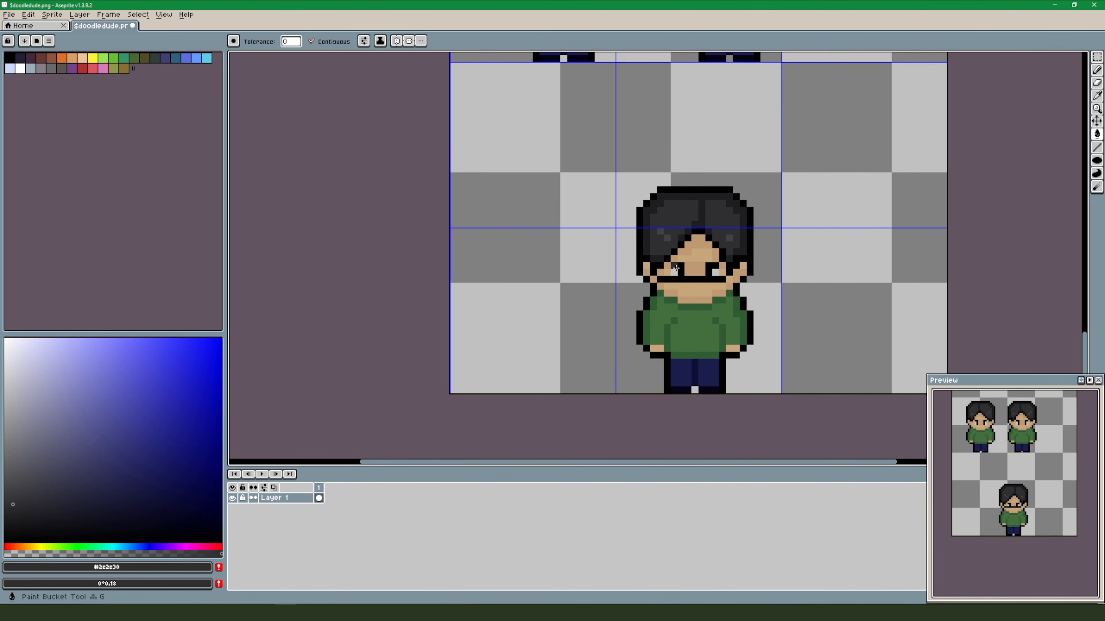
left_click(669, 260)
key("b")
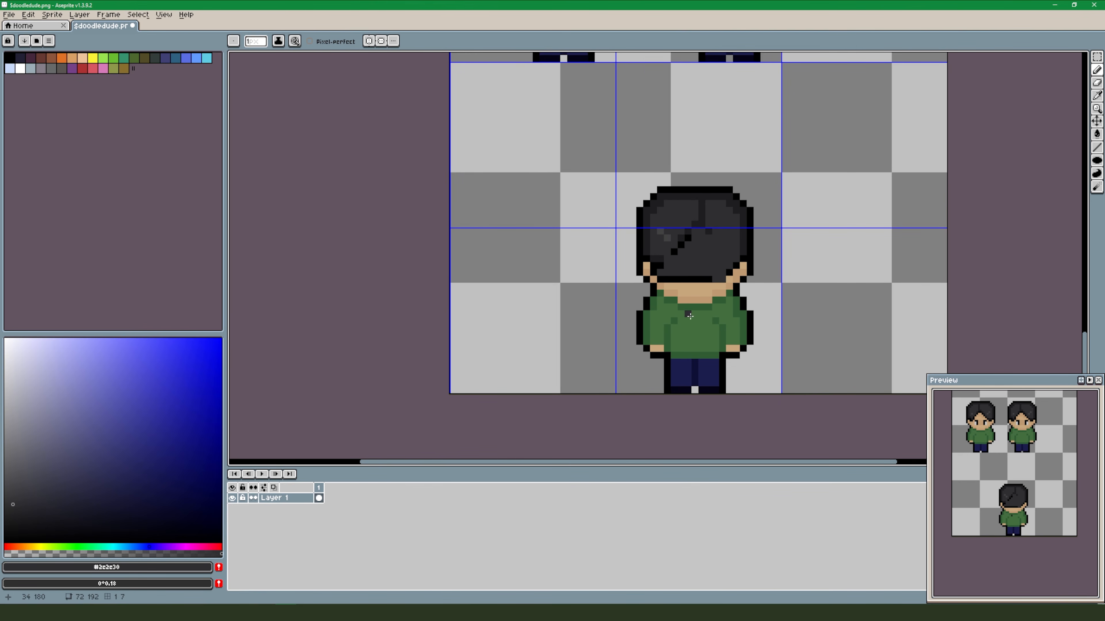
left_click(716, 280, "alt")
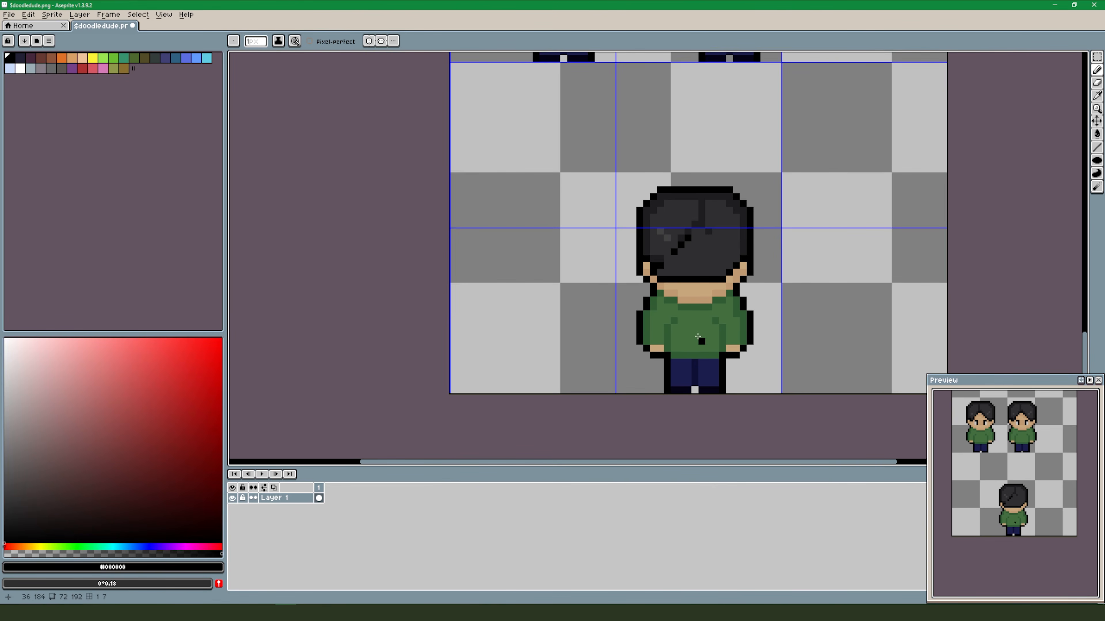
Raise the sweater's dark green collar across the back of the neck and shade the skin strip above it with the darker skin tone.
left_click(714, 304, "alt")
left_click_drag(710, 300, 689, 298)
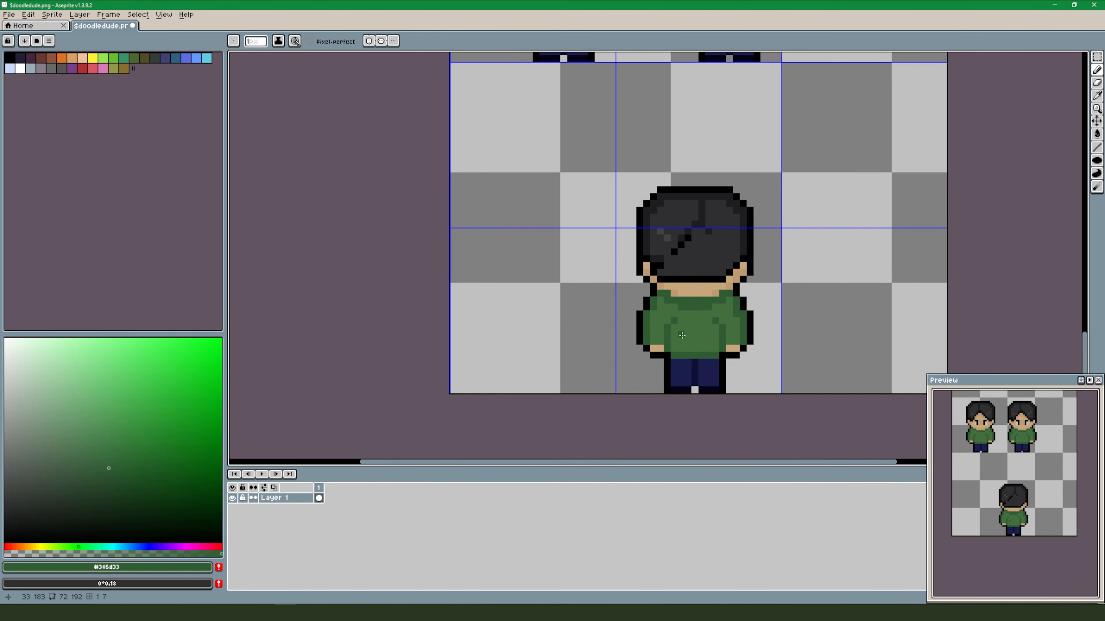
left_click(714, 292, "alt")
left_click_drag(709, 293, 673, 292)
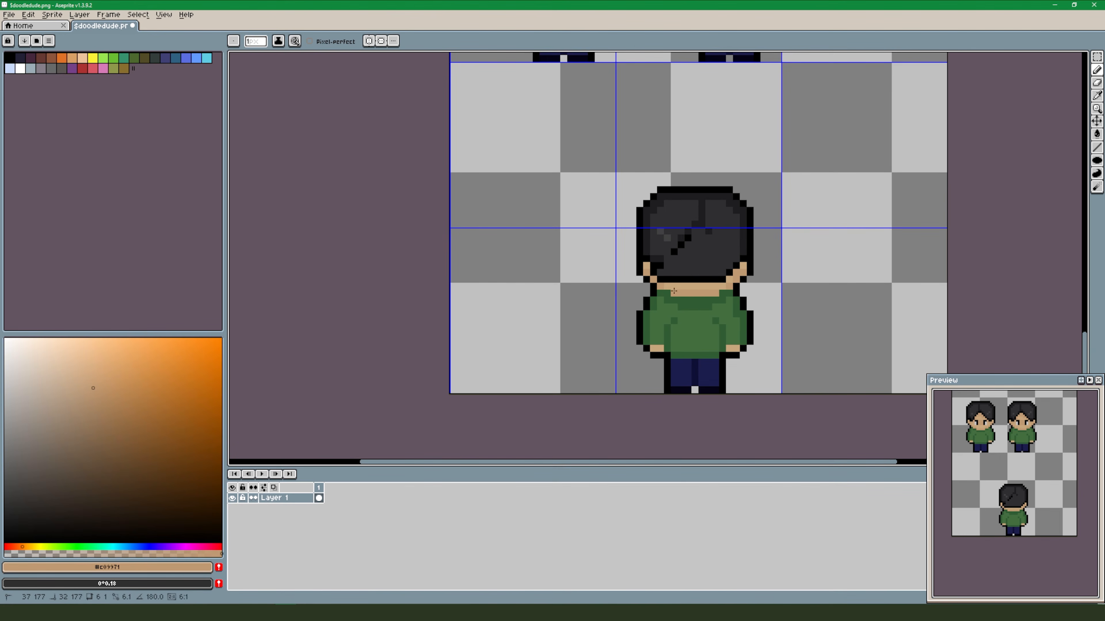
Recolour the sweater row below the collar with the lighter green #446e3f and touch up the fold pixels beside the sleeves.
left_click(705, 325, "alt")
left_click_drag(677, 307, 713, 308)
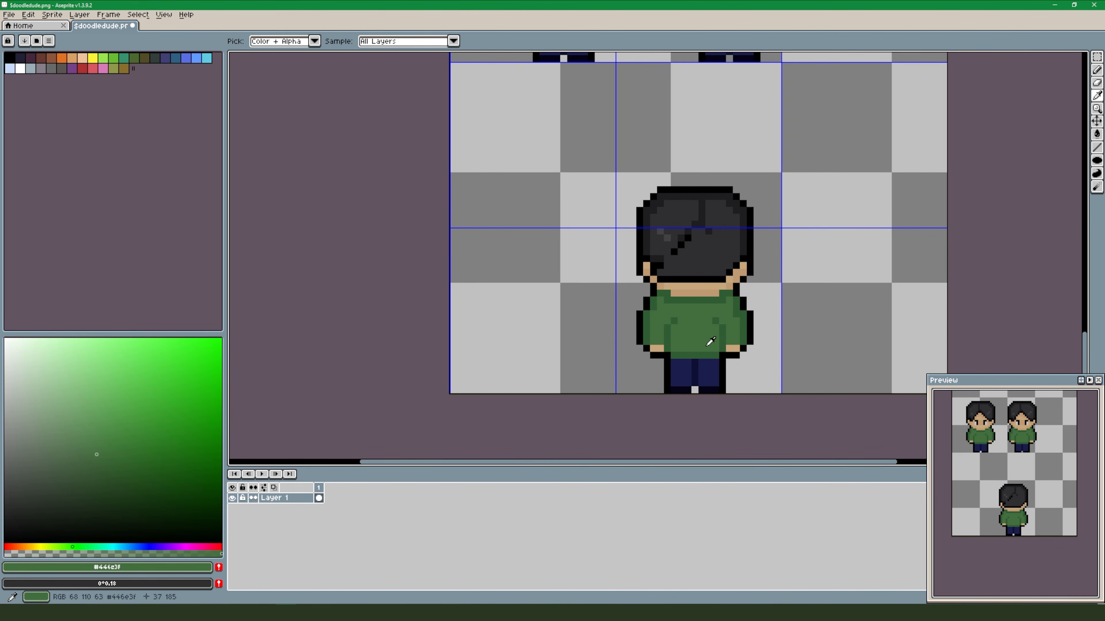
left_click(715, 322)
left_click(673, 321, "alt")
left_click(681, 321)
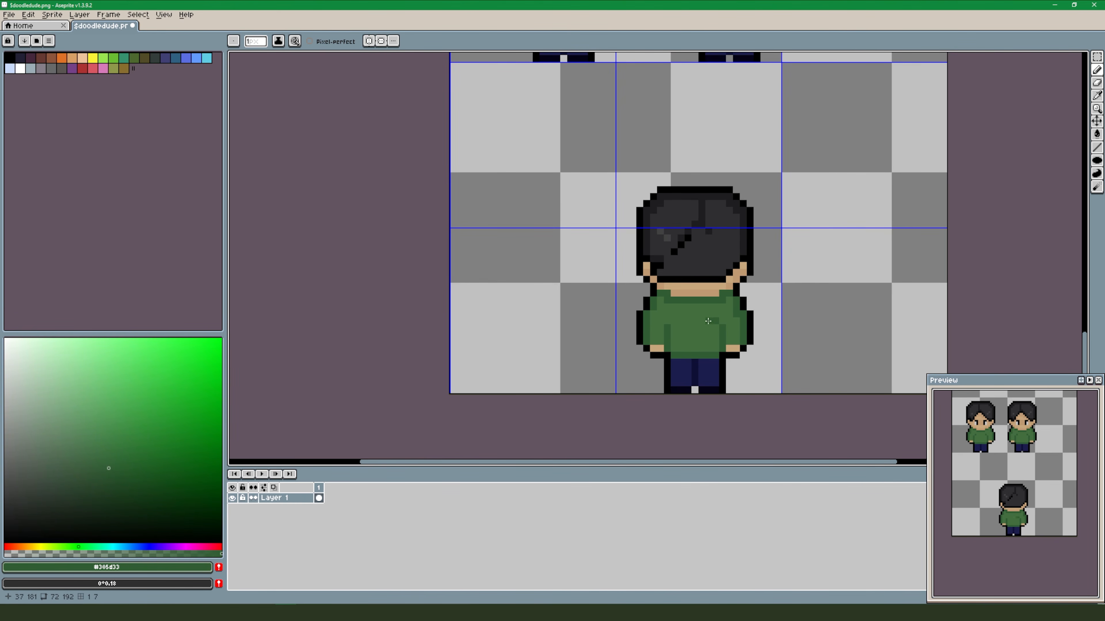
Paint over the leftover black fringe strands on the back of the head with the dark grey hair colour #2e2e30.
scroll(694, 392, "down", 3)
left_click_drag(763, 381, 769, 315)
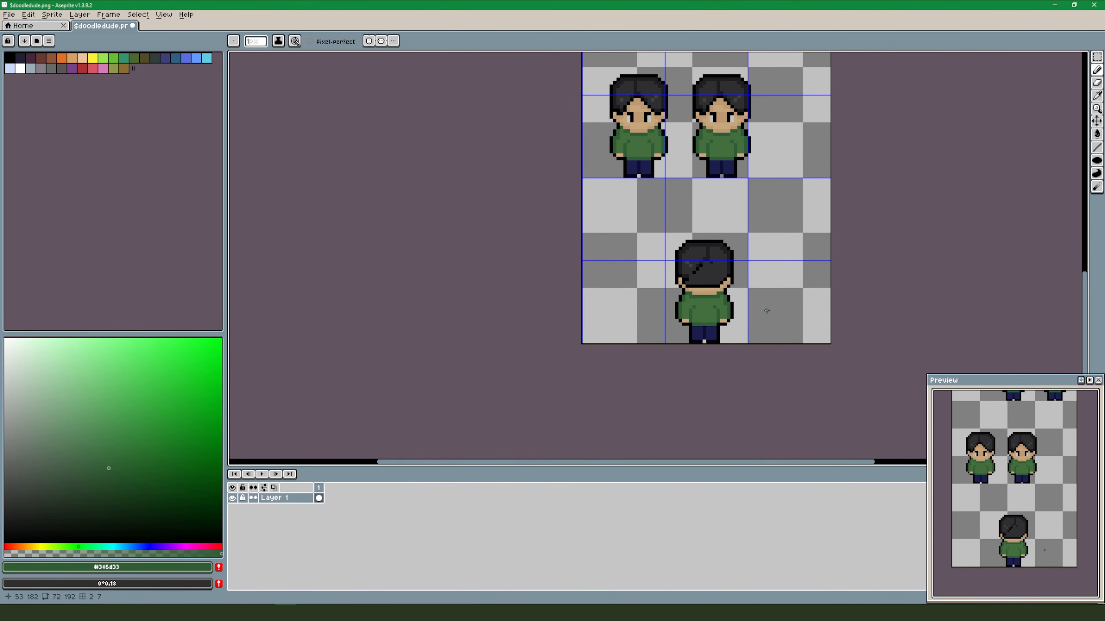
scroll(730, 275, "up", 4)
scroll(705, 287, "down", 2)
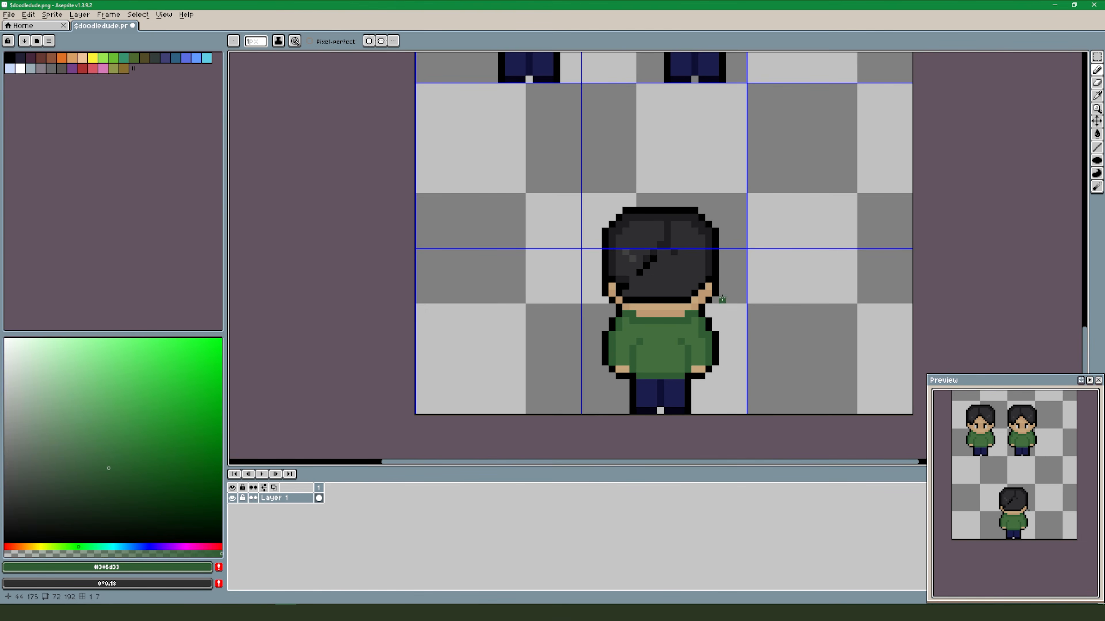
scroll(672, 274, "up", 1)
left_click(646, 276, "alt")
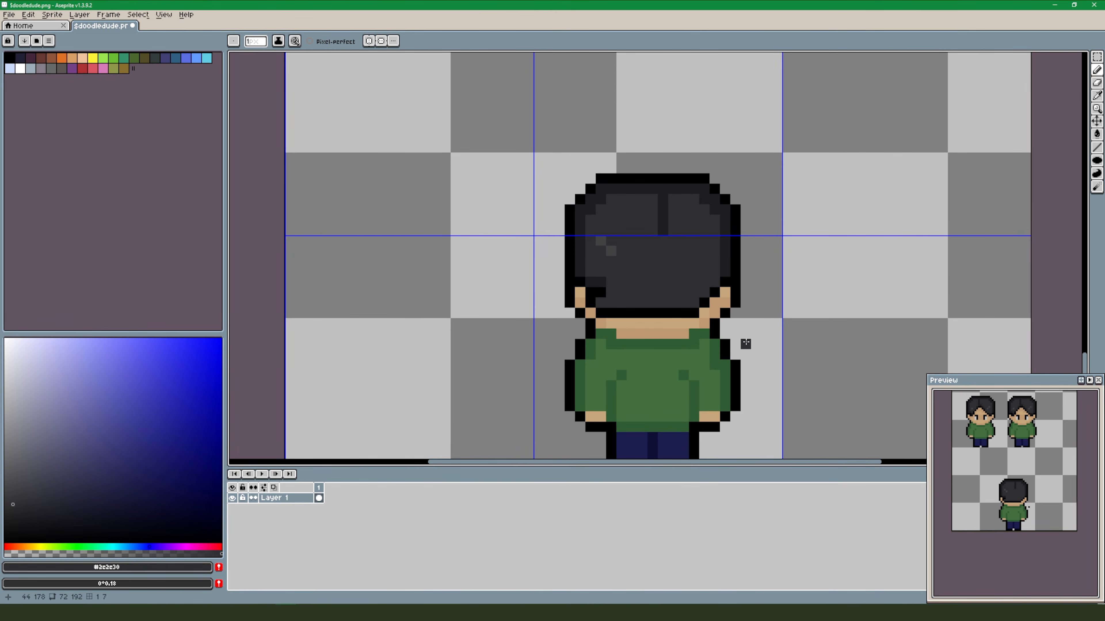
scroll(717, 289, "down", 3)
scroll(656, 254, "up", 4)
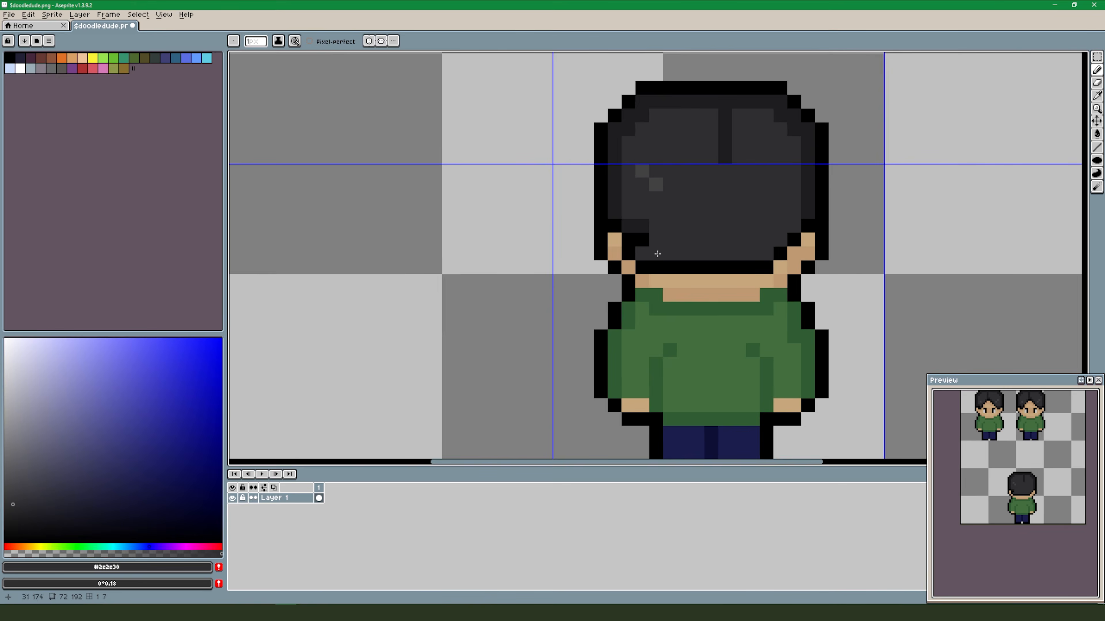